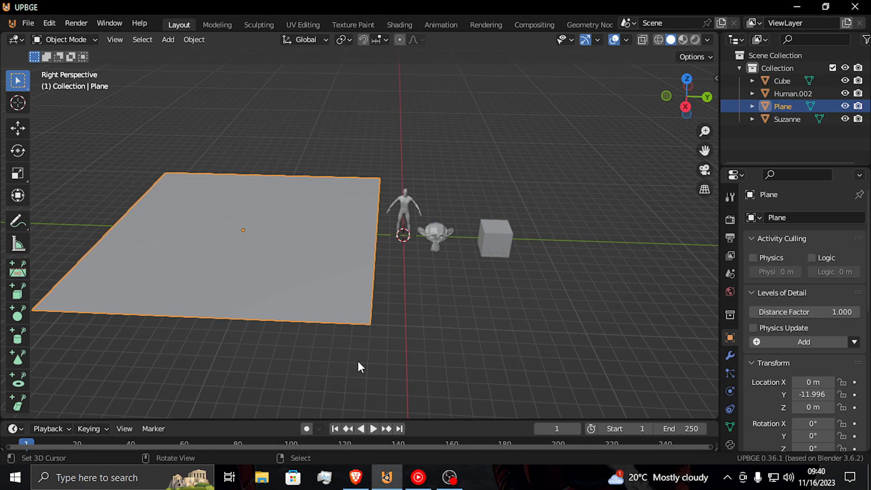
Fly around the scene to examine the plane, human figure, monkey head and cube
key(shift+grave)
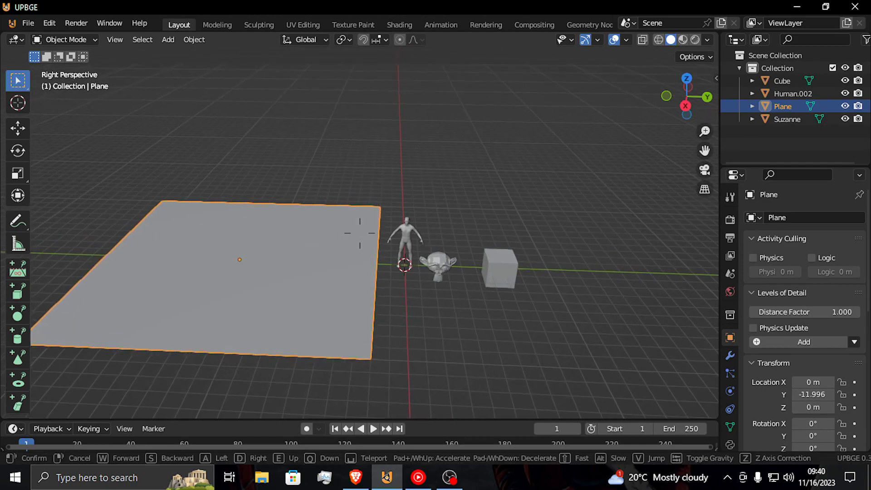
key(w)
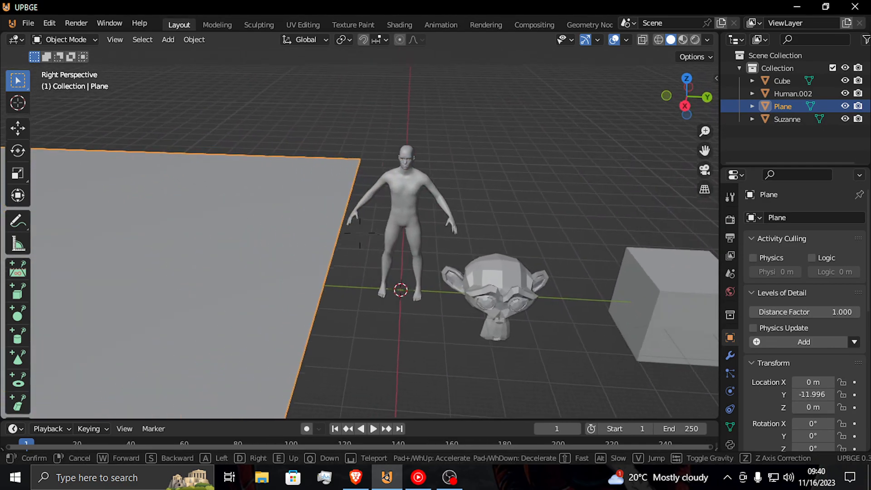
key(a)
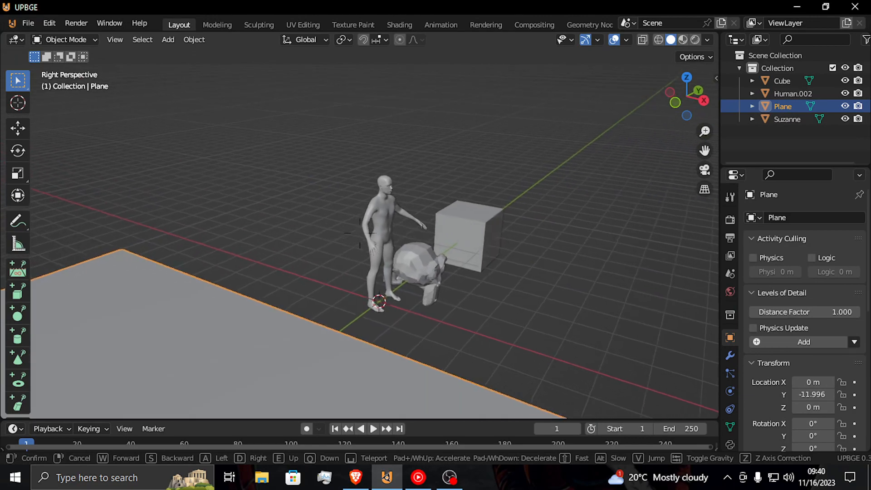
key(w)
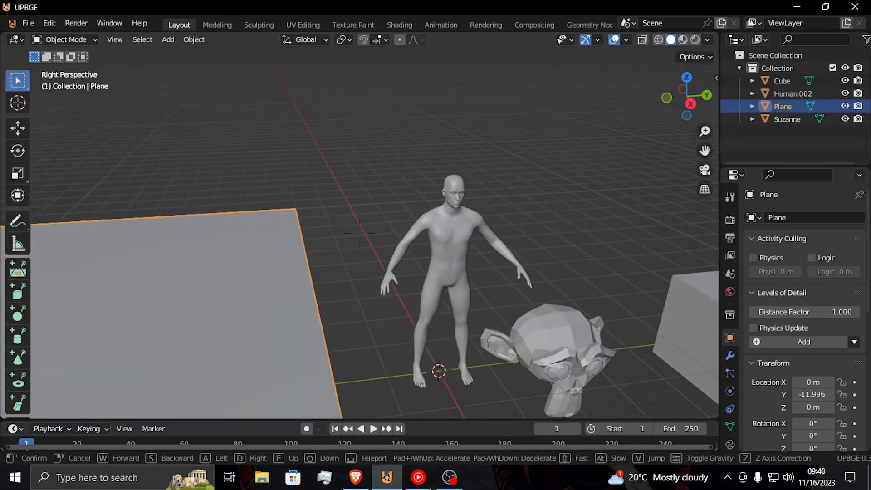
key(s)
click(423, 342)
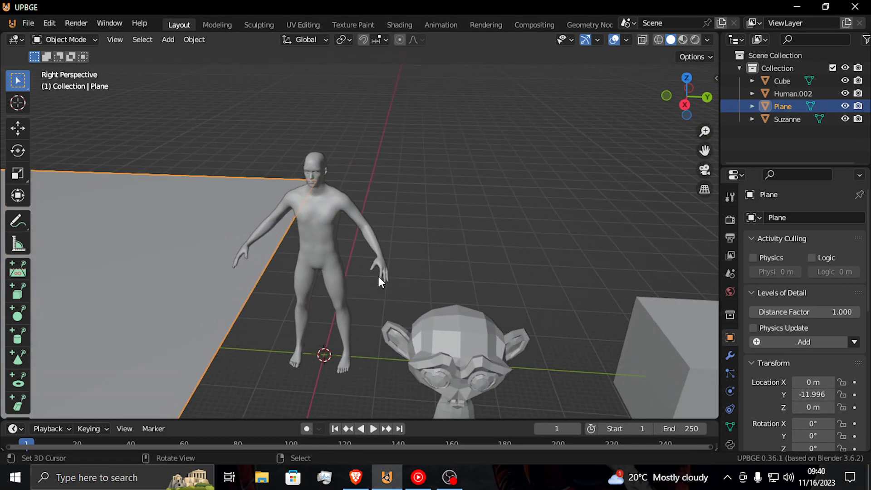
Select the human figure and examine its mesh in Edit Mode from closer and farther viewpoints
click(308, 214)
key(Tab)
key(Tab)
key(shift+grave)
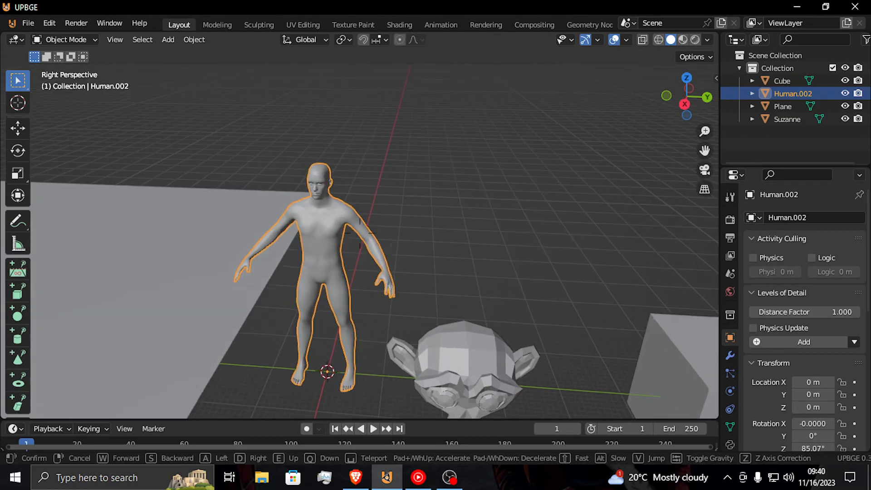
key(w)
click(323, 246)
key(Tab)
key(Tab)
key(shift+grave)
key(s)
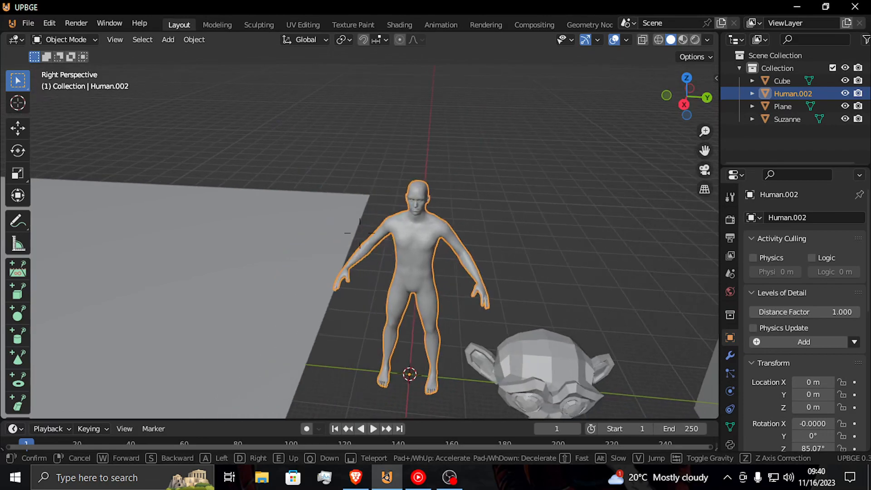
key(w)
click(324, 247)
key(Tab)
key(Tab)
key(shift+grave)
key(s)
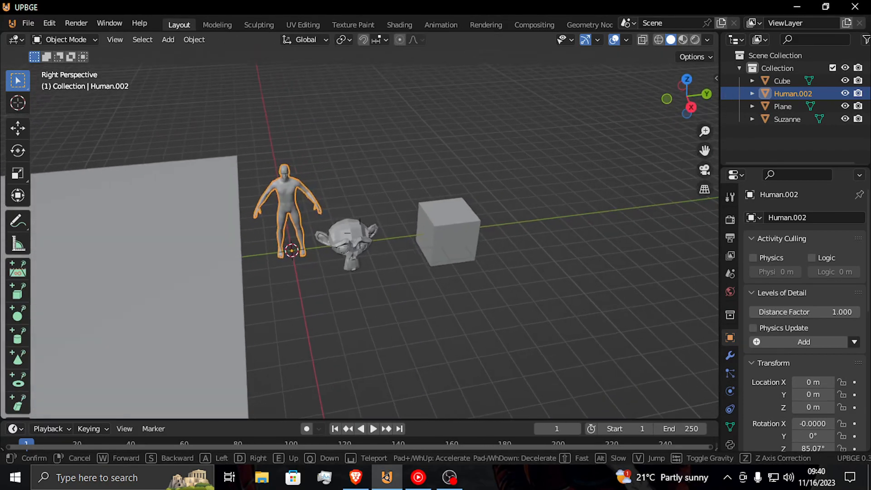
click(333, 251)
Select the plane and add a Wireframe modifier to it
click(333, 251)
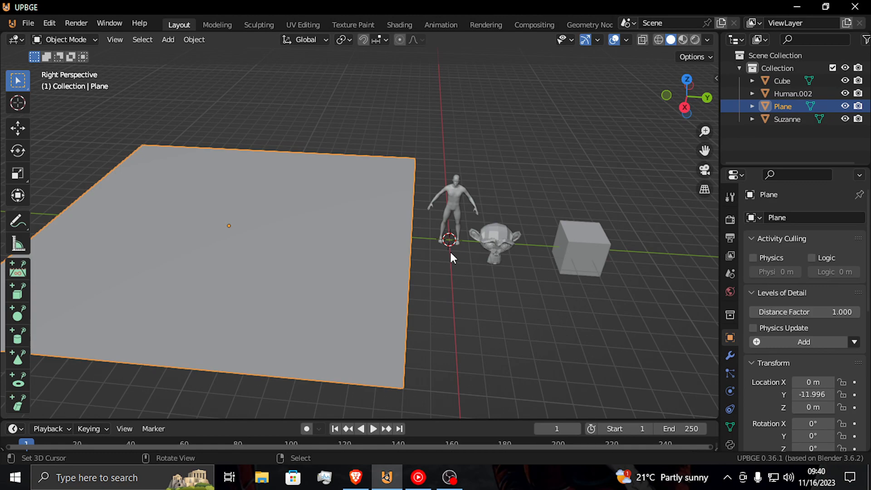
click(729, 355)
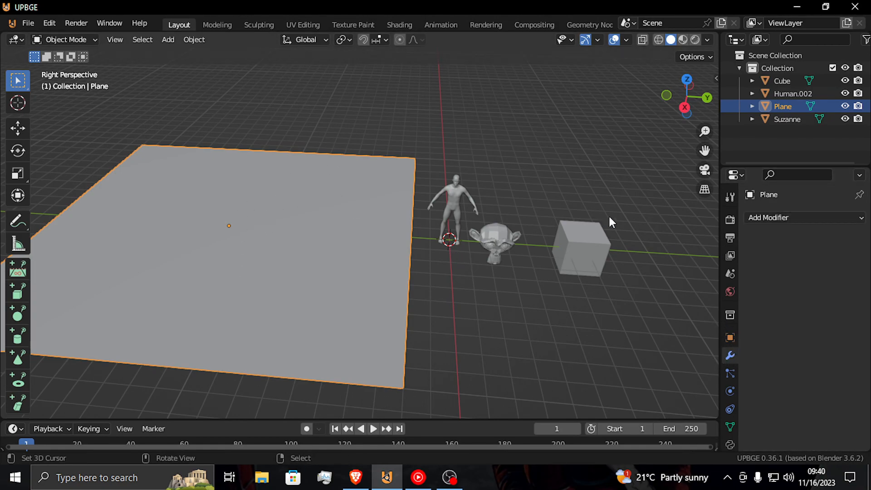
click(797, 219)
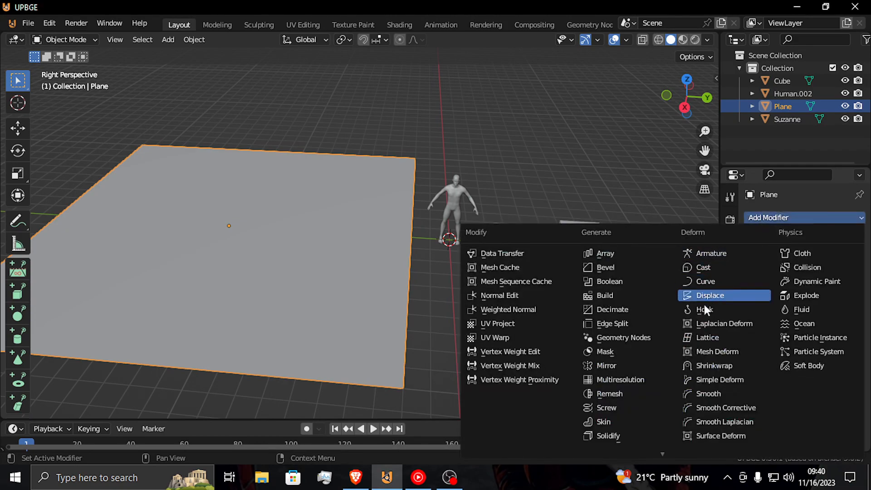
mouse_move(604, 457)
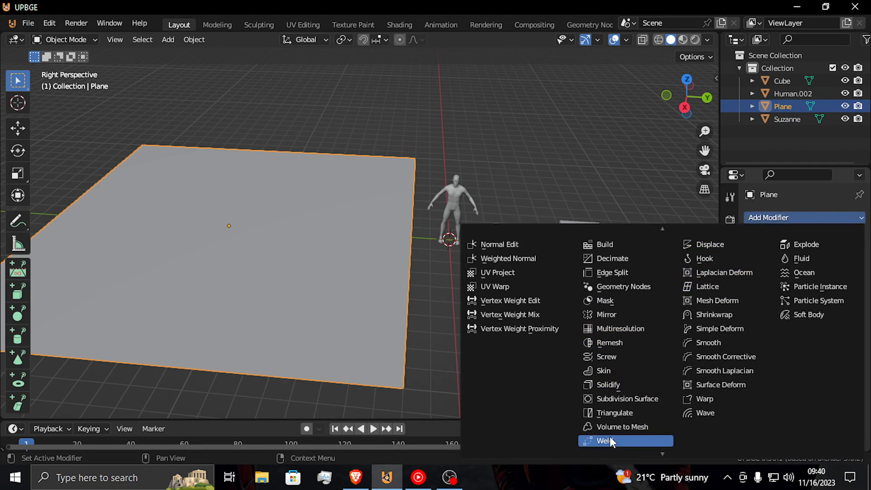
scroll(633, 427, down, 1)
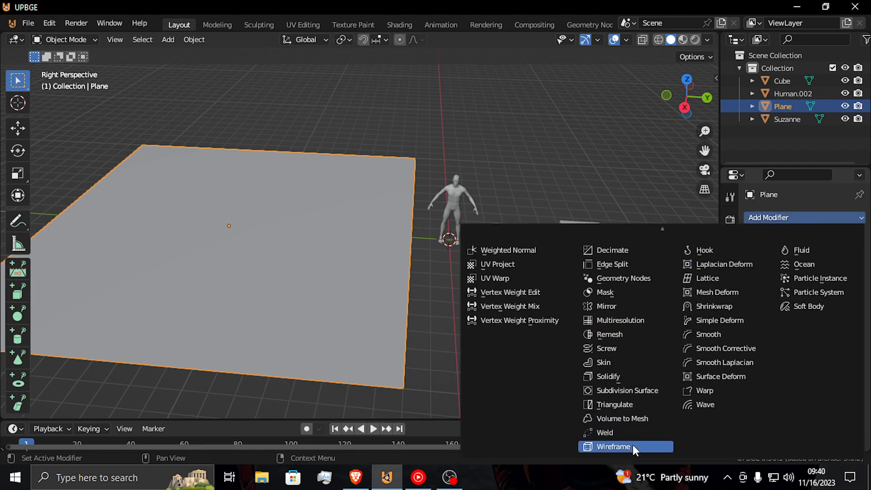
click(633, 445)
Disable Replace Original in the plane's Wireframe modifier and check the surface together with its wire border
key(shift+grave)
key(w)
click(413, 263)
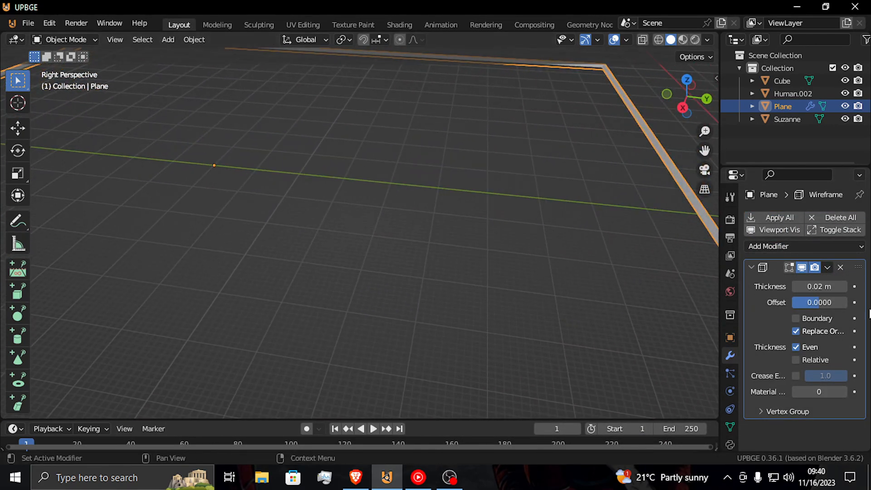
click(830, 331)
key(shift+grave)
key(s)
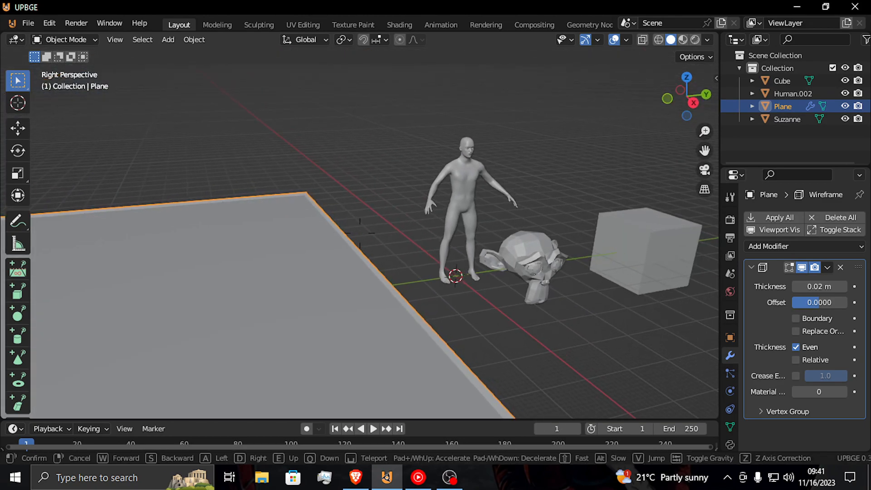
click(474, 318)
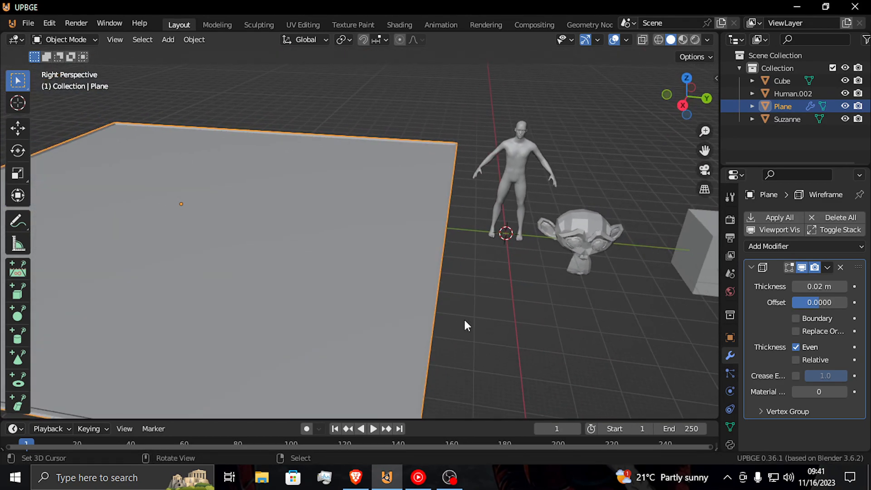
Subdivide the plane's mesh with 10 cuts in Edit Mode and return to Object Mode
key(Tab)
key(ctrl+e)
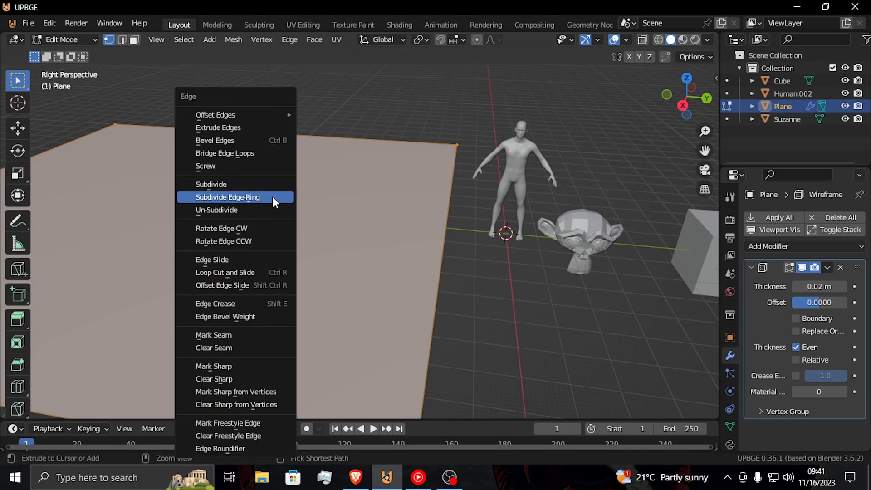
click(237, 184)
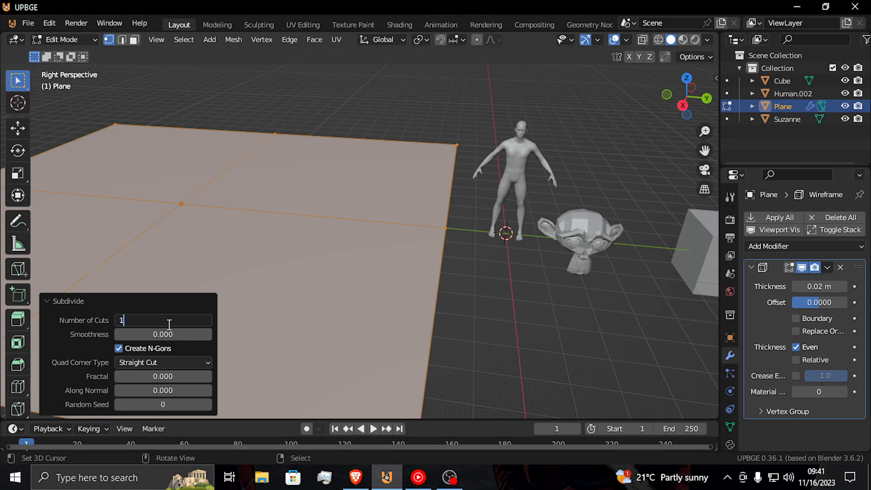
text(0)
key(Return)
key(shift+grave)
click(360, 233)
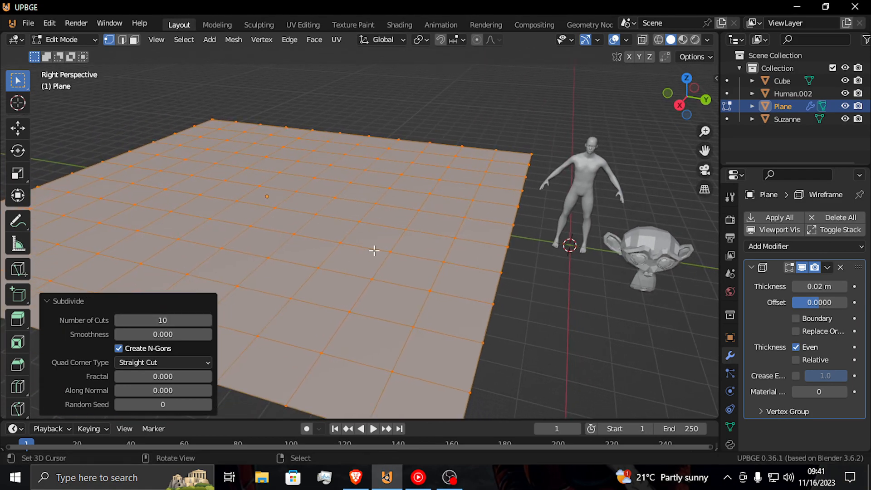
key(Tab)
Reduce the plane's wireframe thickness to 0.0061 m and enable Relative thickness
key(shift+grave)
key(w)
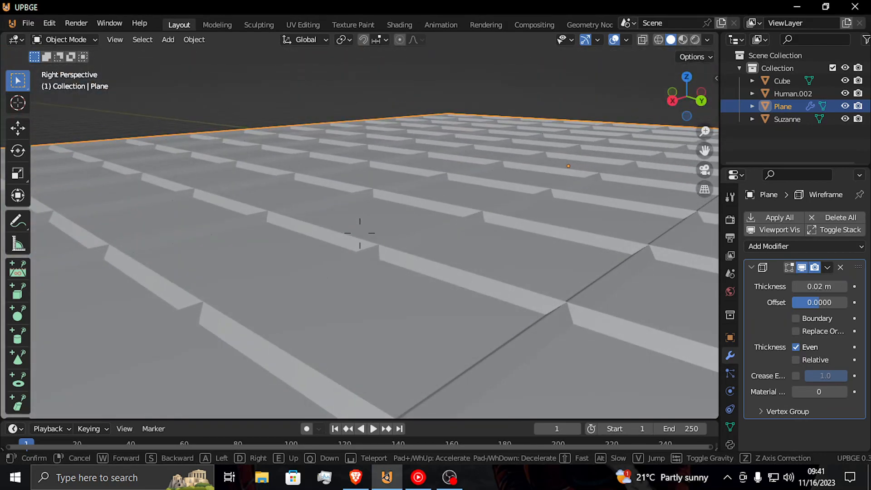
click(360, 233)
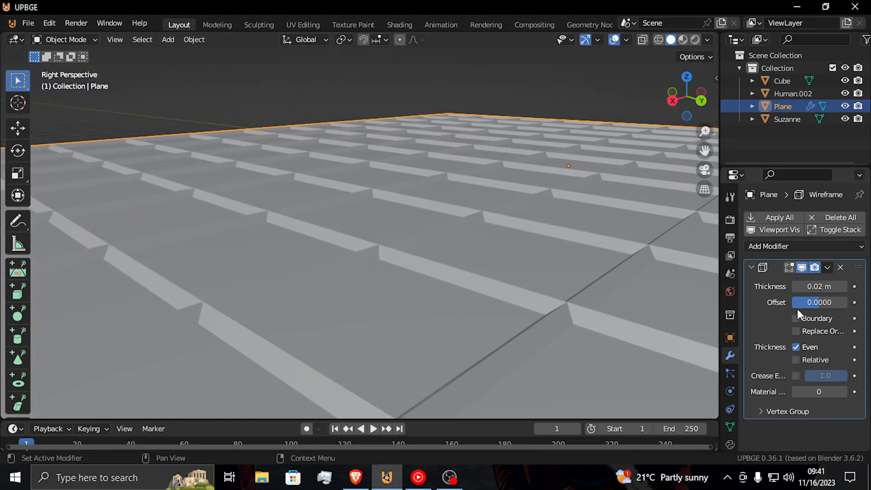
drag(812, 287, 791, 286)
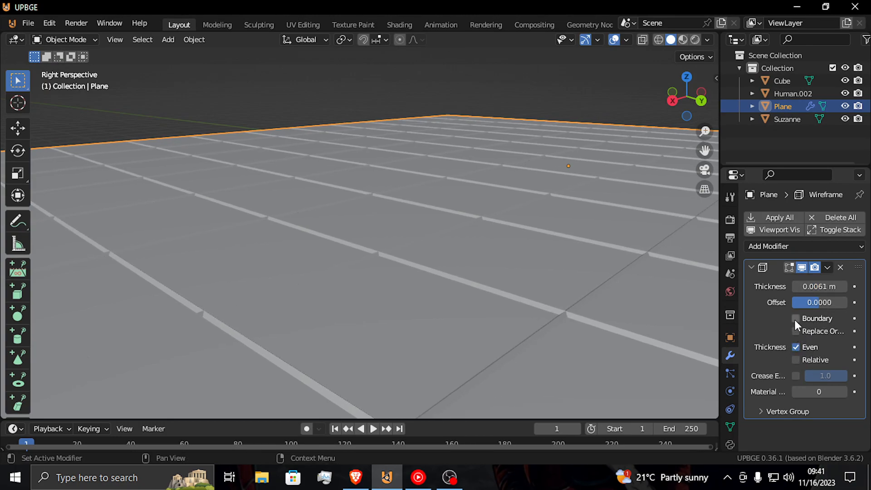
click(799, 360)
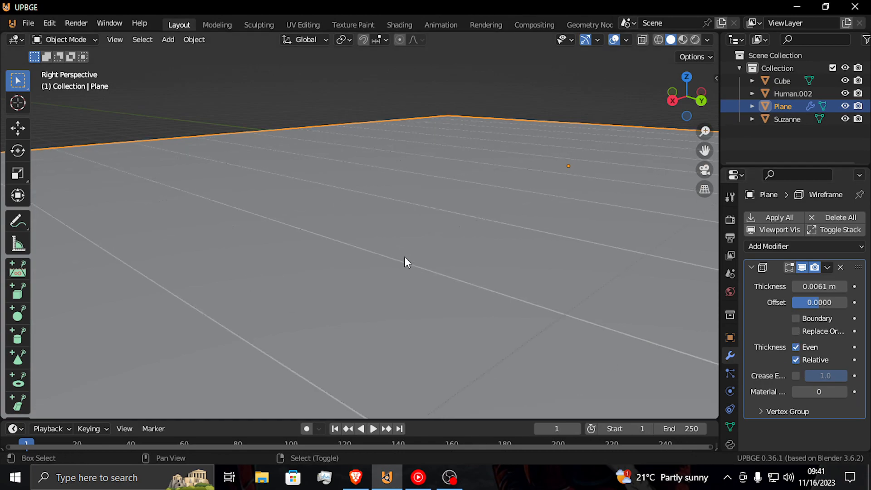
Increase the plane's wireframe thickness to 0.0331 m
key(shift+grave)
click(359, 233)
drag(809, 286, 842, 286)
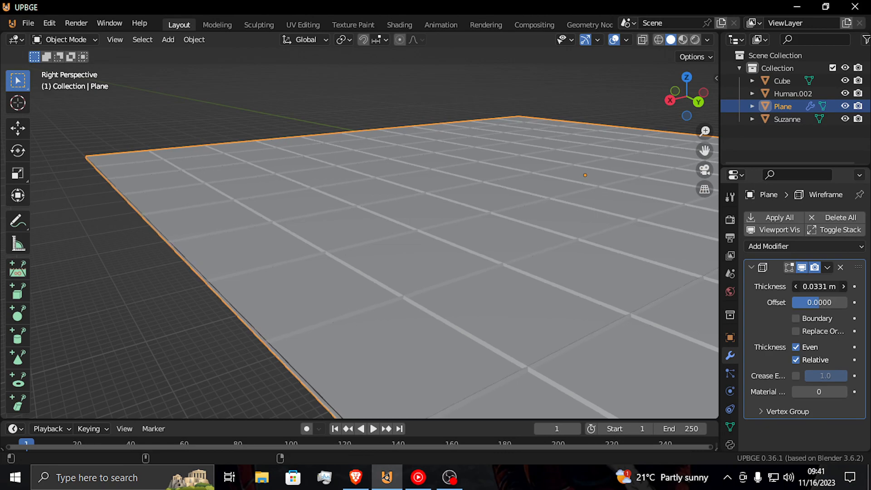
Try Crease Edges on and Relative off for the plane's wireframe, restore both options, and set the material offset to 2
click(796, 375)
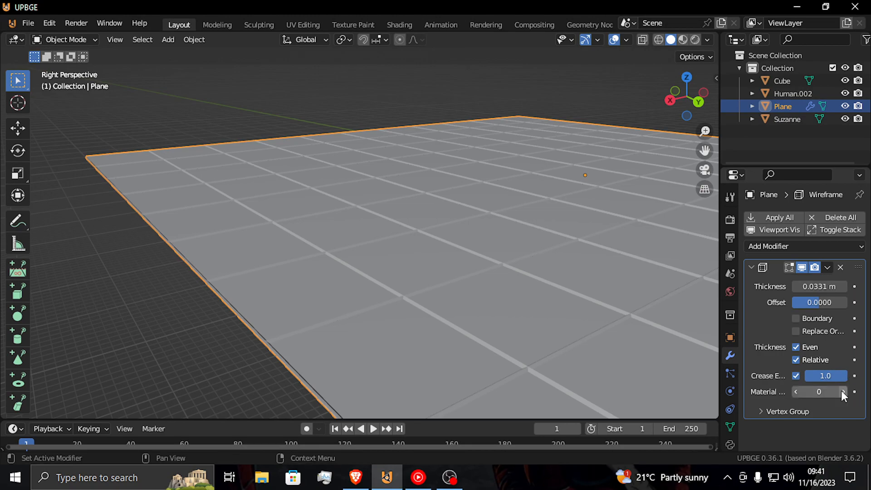
click(813, 360)
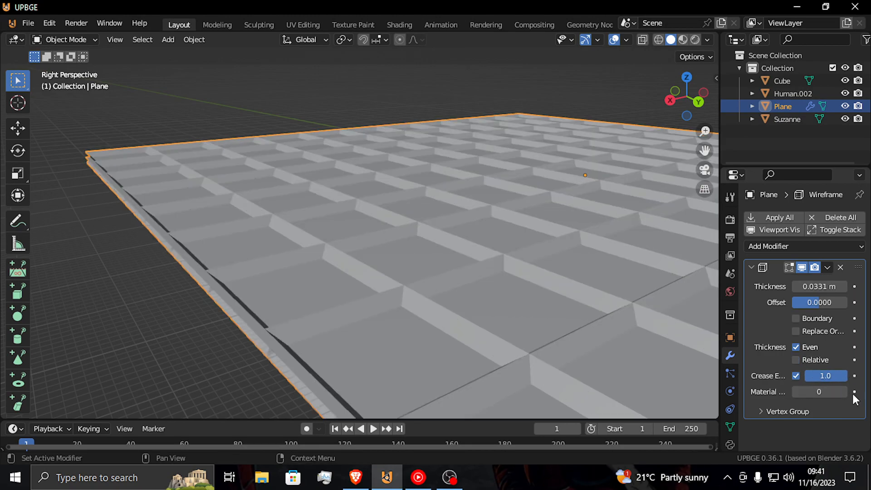
click(815, 361)
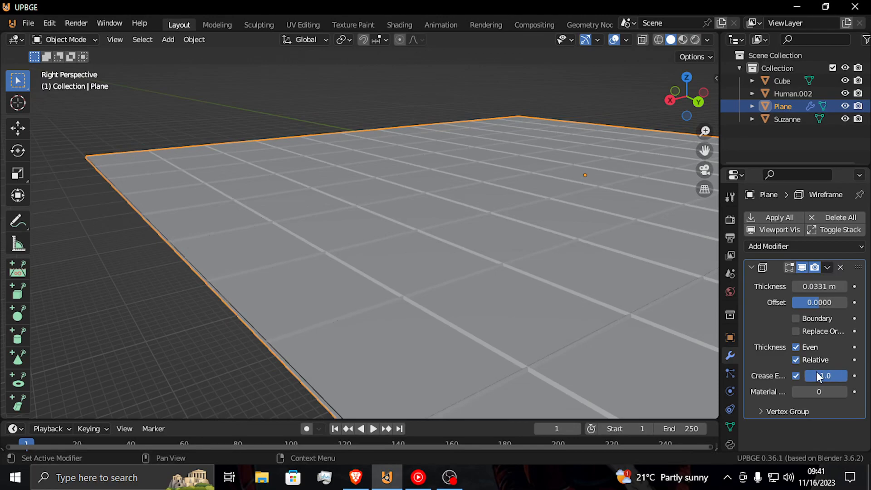
click(795, 377)
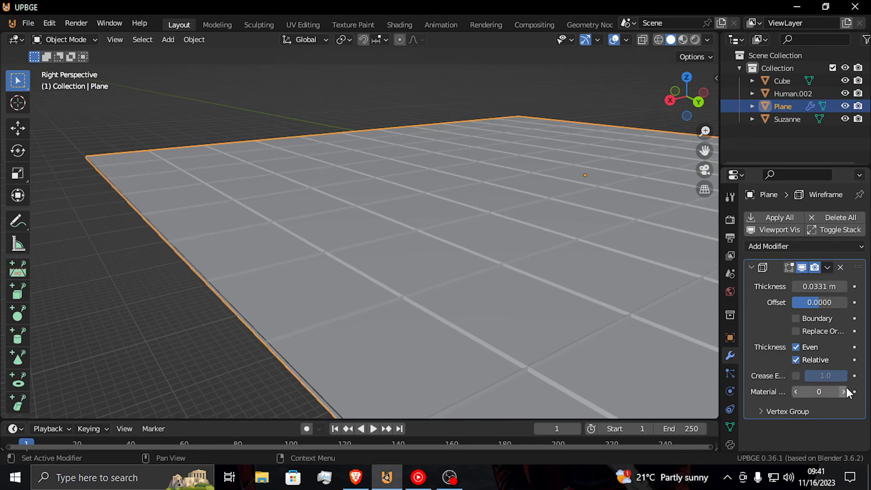
Select the human figure and add a Wireframe modifier to it
key(shift+grave)
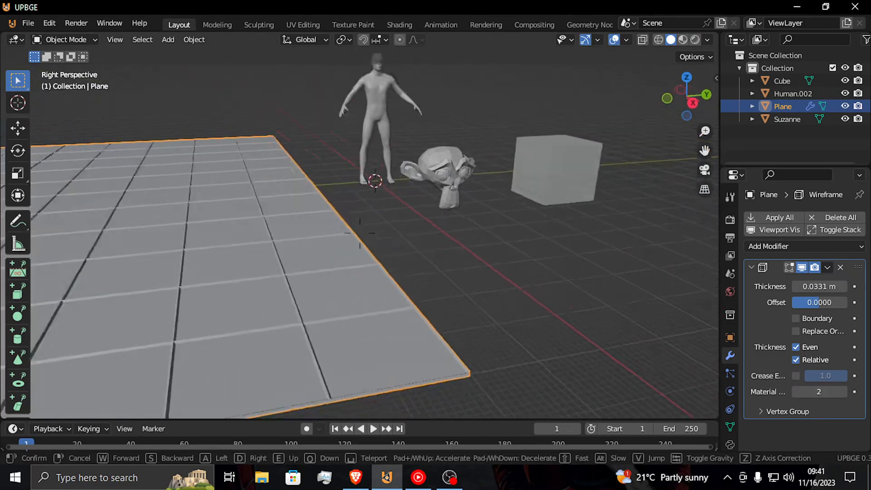
click(467, 146)
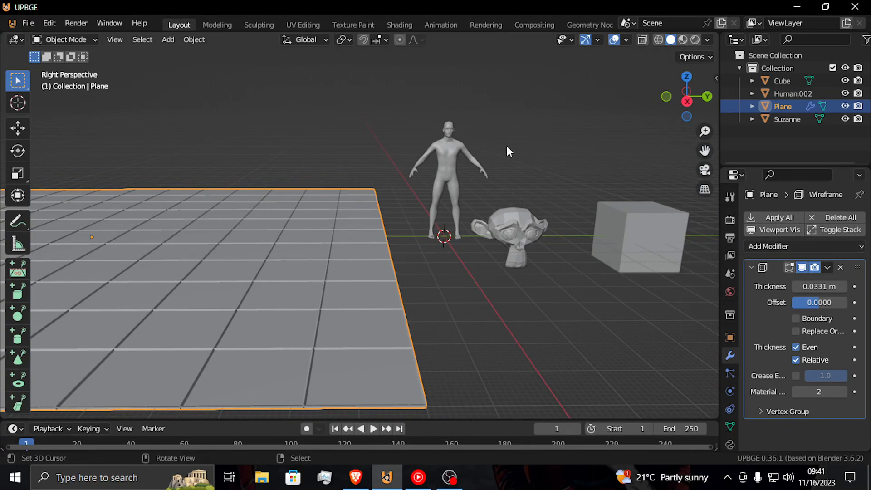
click(449, 163)
click(808, 218)
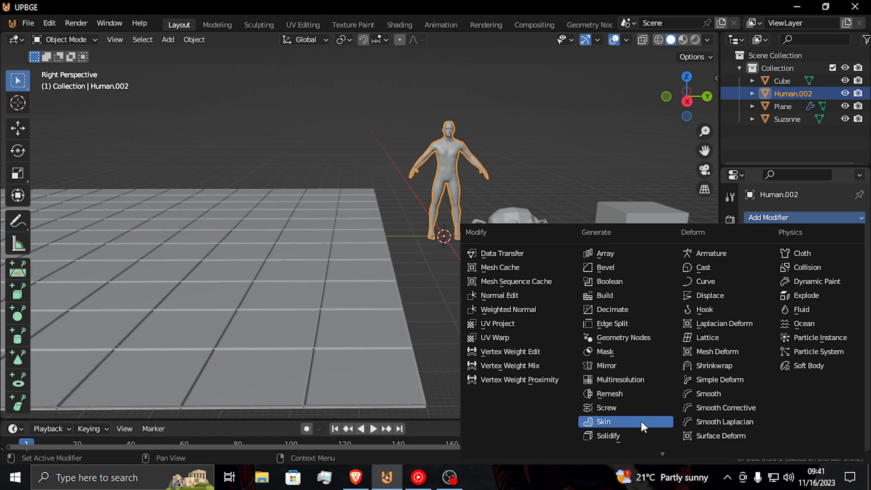
scroll(639, 421, down, 4)
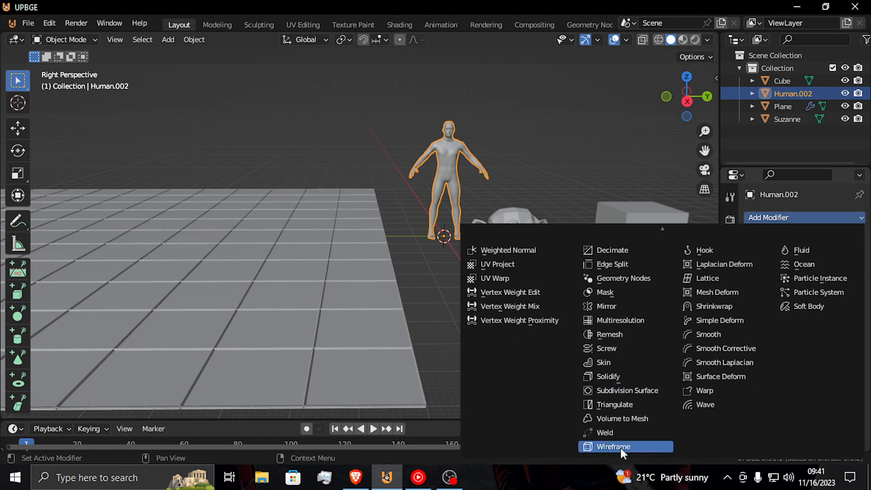
click(620, 448)
Select the Suzanne monkey head and add a Wireframe modifier to it
click(517, 214)
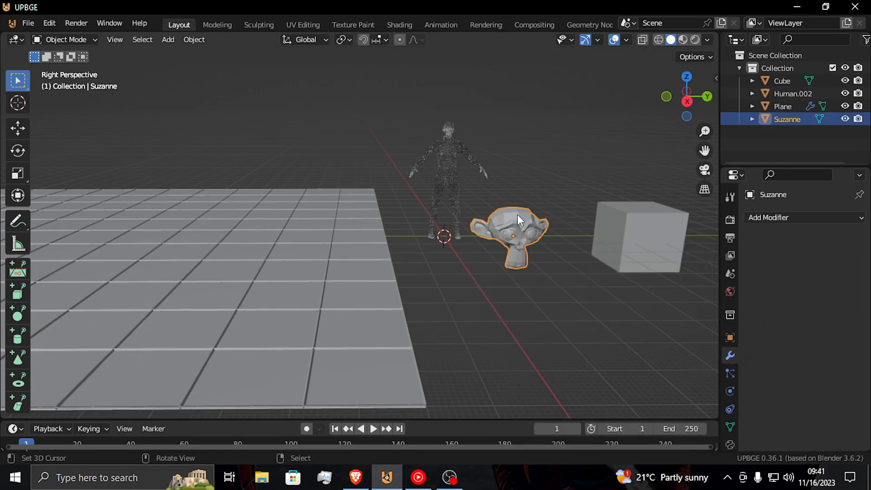
click(764, 219)
scroll(635, 447, down, 4)
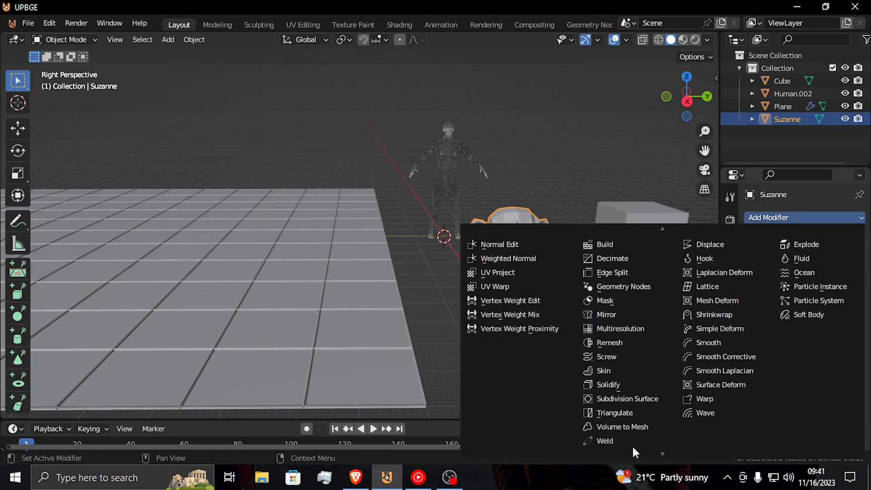
scroll(632, 452, down, 1)
click(616, 446)
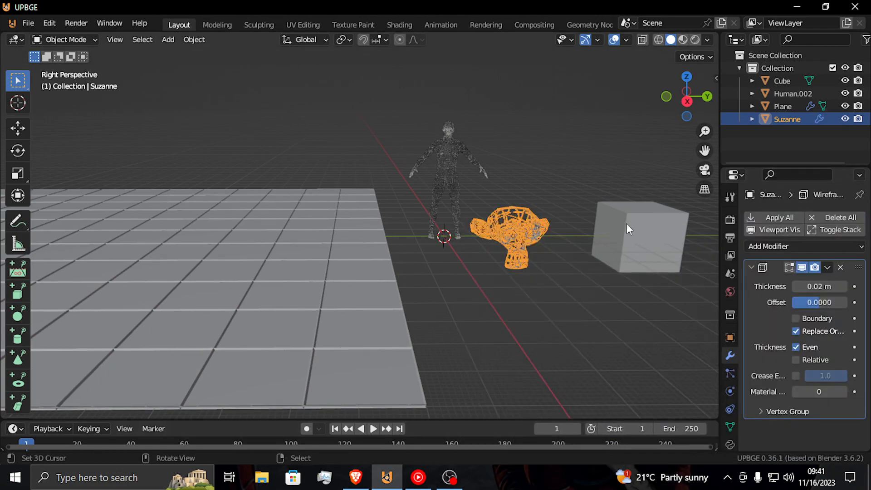
Select the cube and add a Wireframe modifier to it
click(620, 254)
click(774, 217)
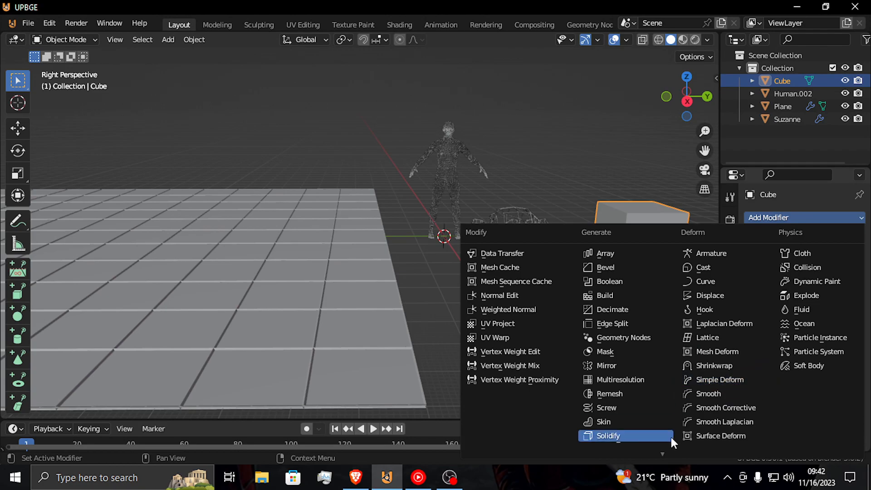
scroll(617, 443, down, 4)
click(612, 447)
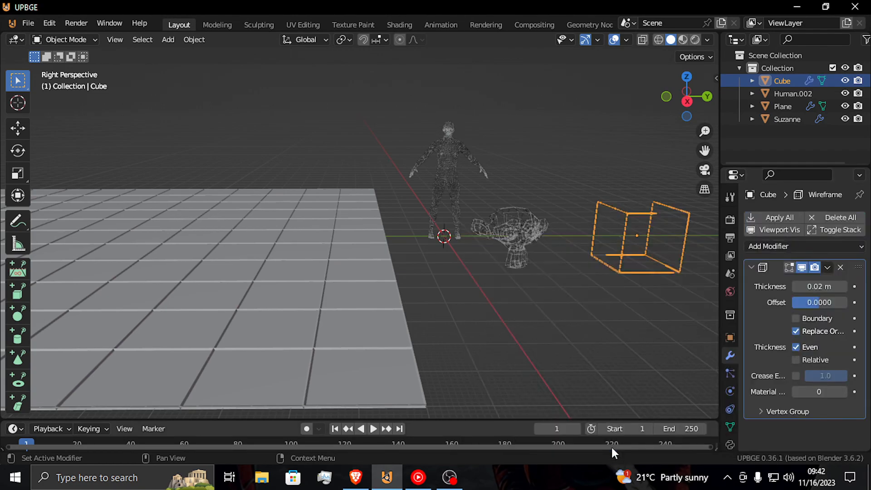
Turn off Replace Original in the human figure's Wireframe modifier and examine the body's surface up close
key(shift+grave)
key(w)
click(622, 352)
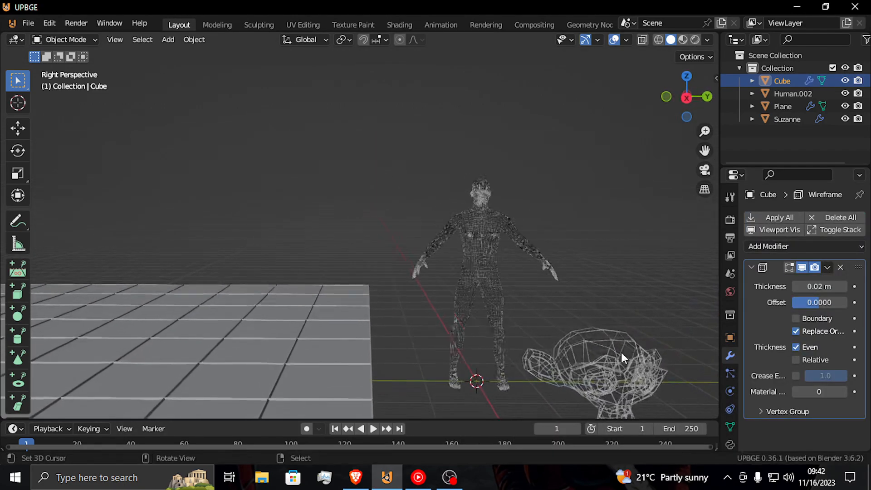
click(472, 254)
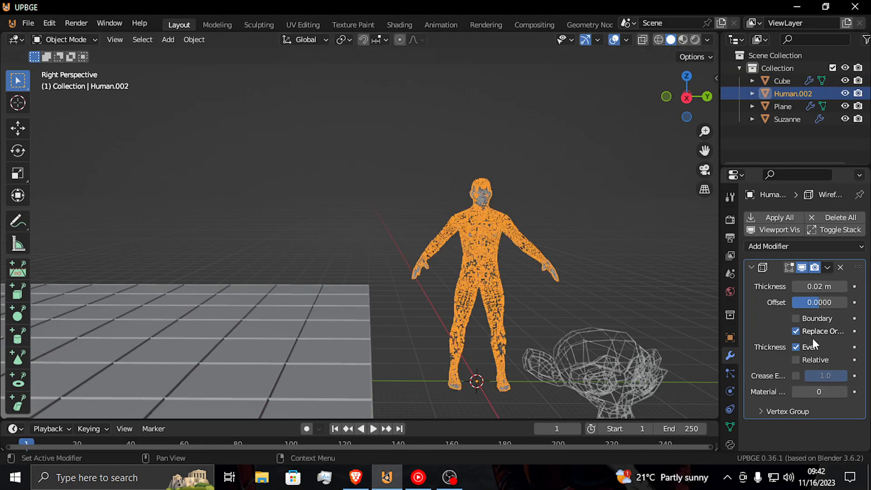
click(796, 331)
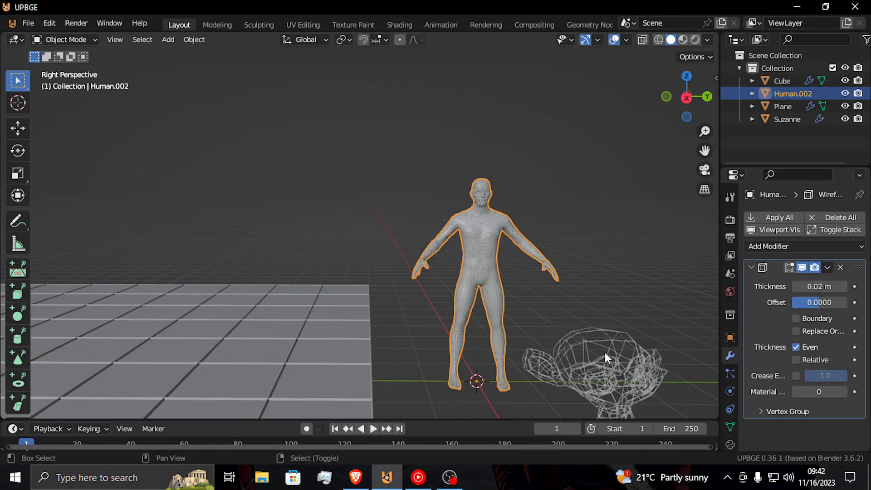
key(shift+grave)
key(w)
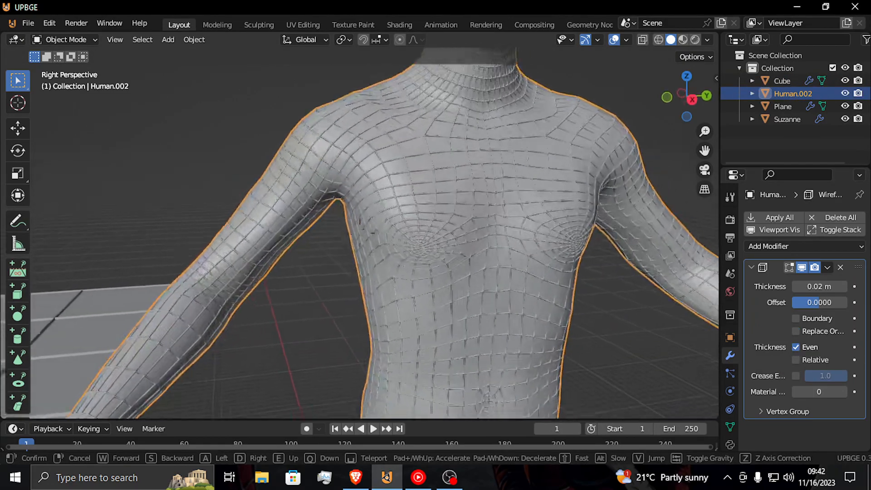
key(s)
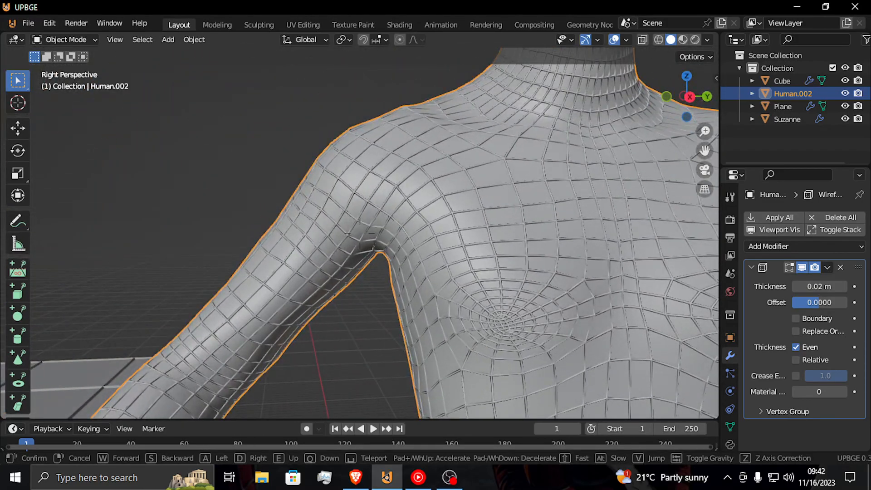
key(d)
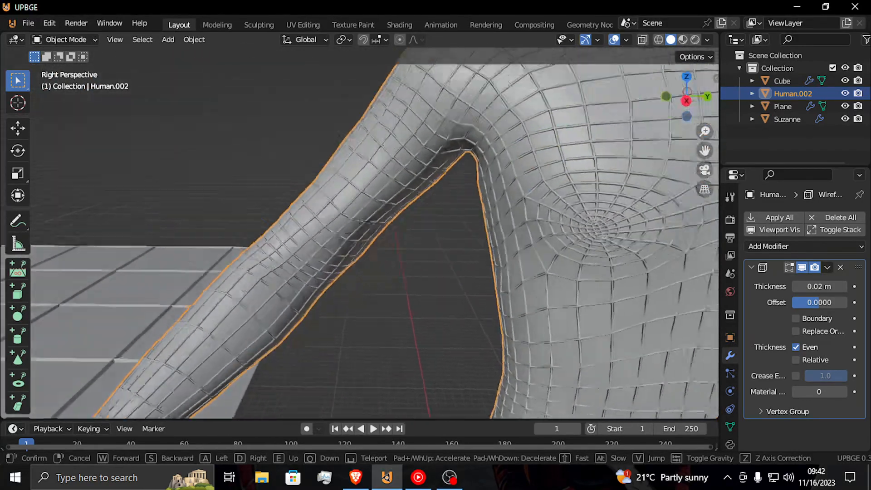
key(s)
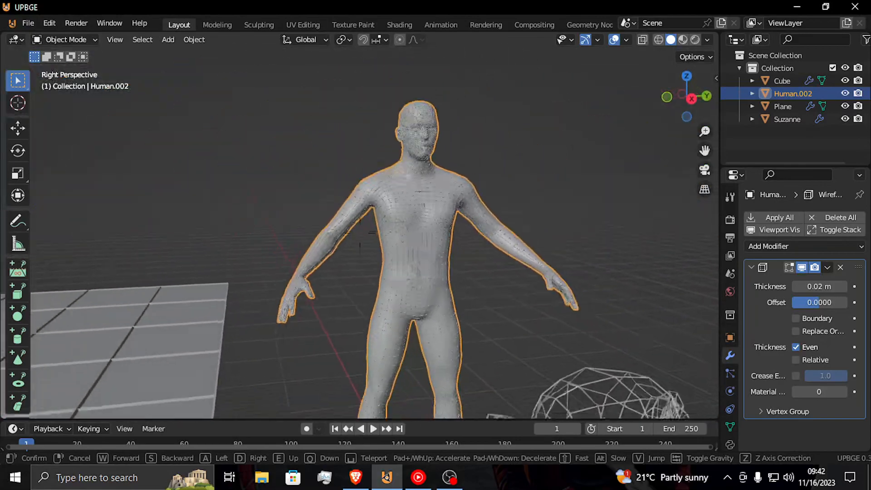
click(508, 304)
Select the Suzanne monkey head and turn off Even thickness in its Wireframe modifier, comparing the wires with and without it
click(534, 308)
click(809, 332)
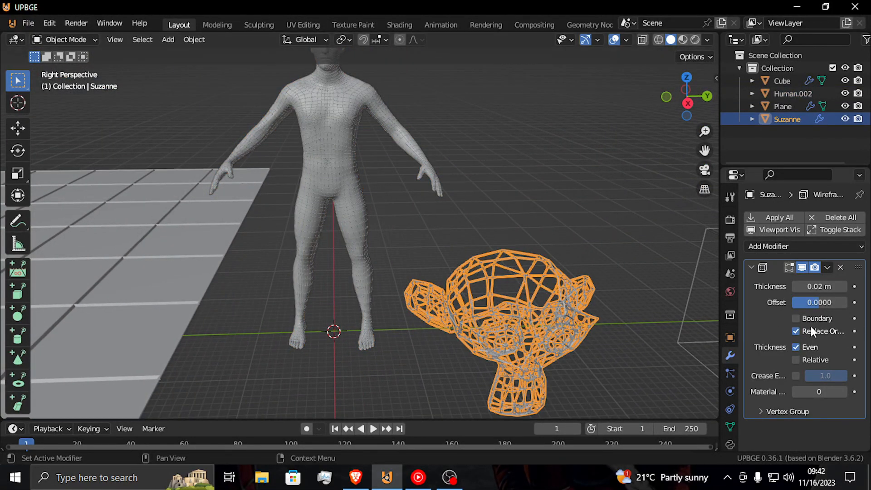
click(796, 348)
click(796, 348)
key(shift+grave)
key(w)
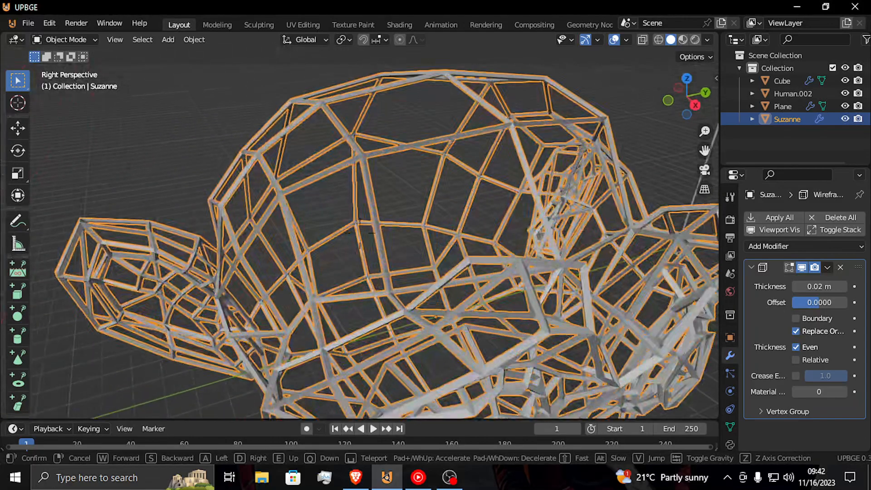
click(830, 370)
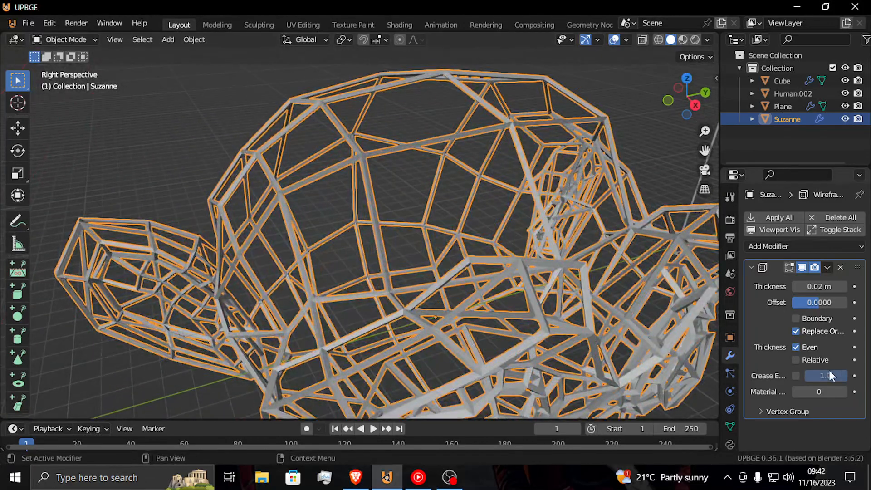
click(796, 347)
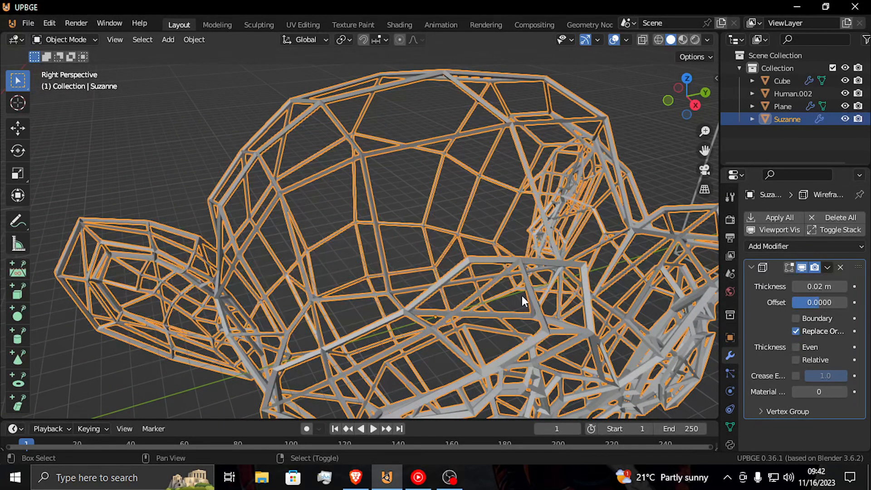
Select the cube, enable Relative and Crease Edges in its Wireframe modifier, and increase the thickness to 0.0422 m
key(shift+grave)
key(s)
key(Return)
click(541, 274)
click(797, 348)
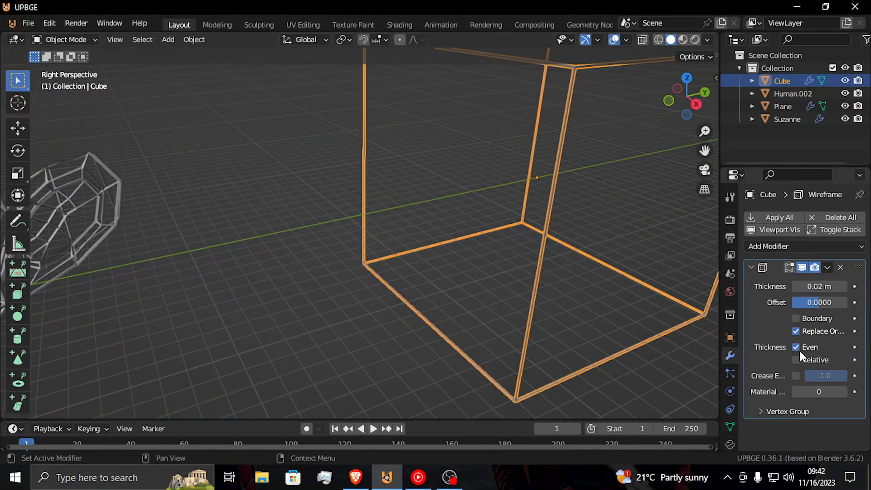
click(797, 361)
click(797, 376)
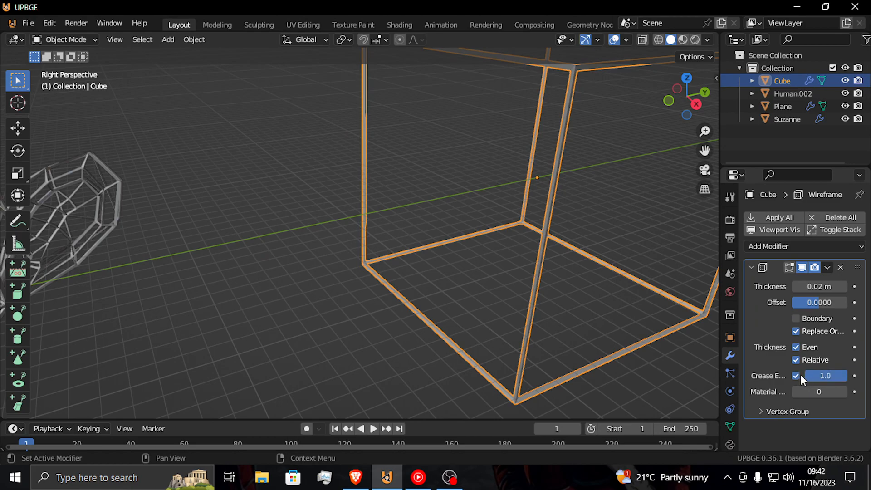
drag(817, 287, 840, 287)
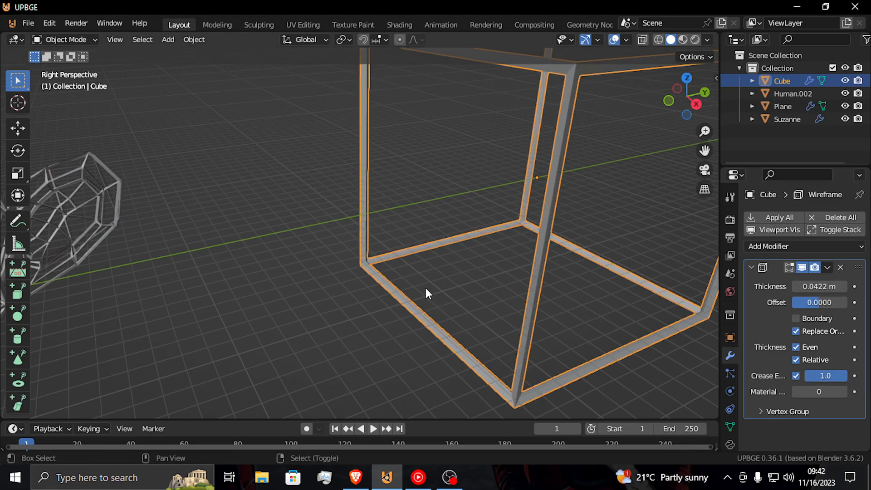
Set the Wireframe material offset to 2 for the human figure and the Suzanne monkey head
key(shift+grave)
key(s)
key(a)
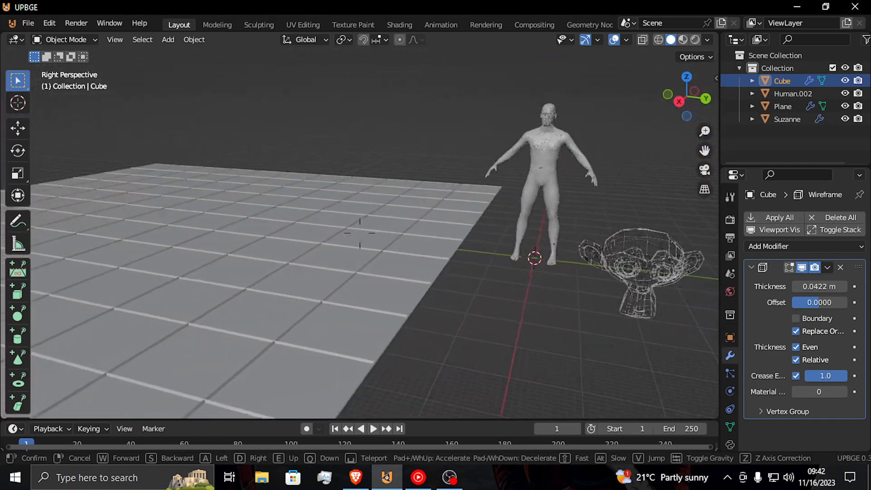
click(428, 287)
click(427, 287)
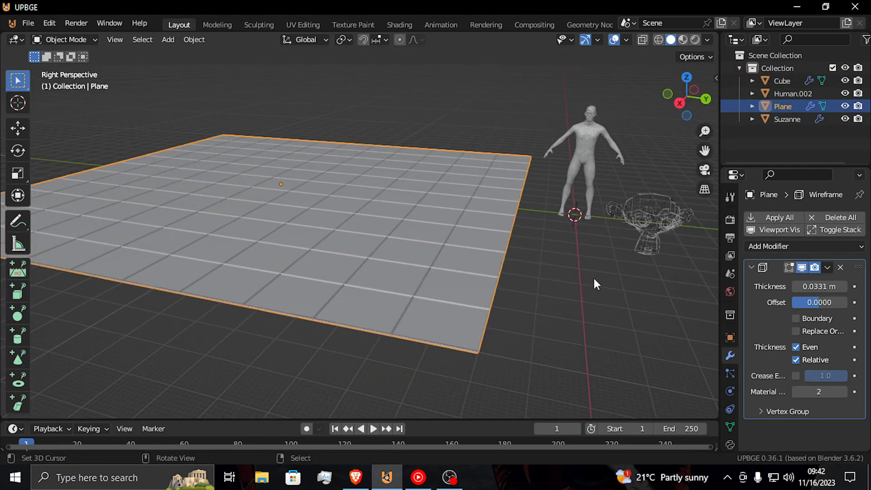
click(589, 151)
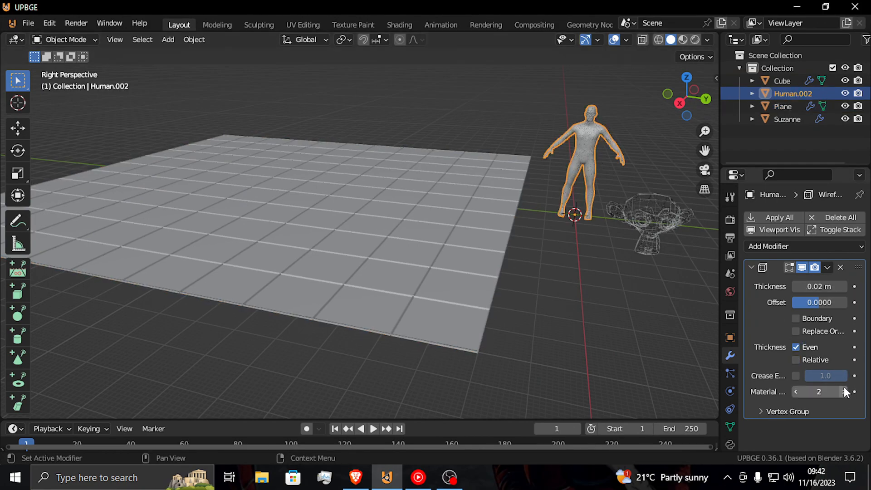
click(678, 230)
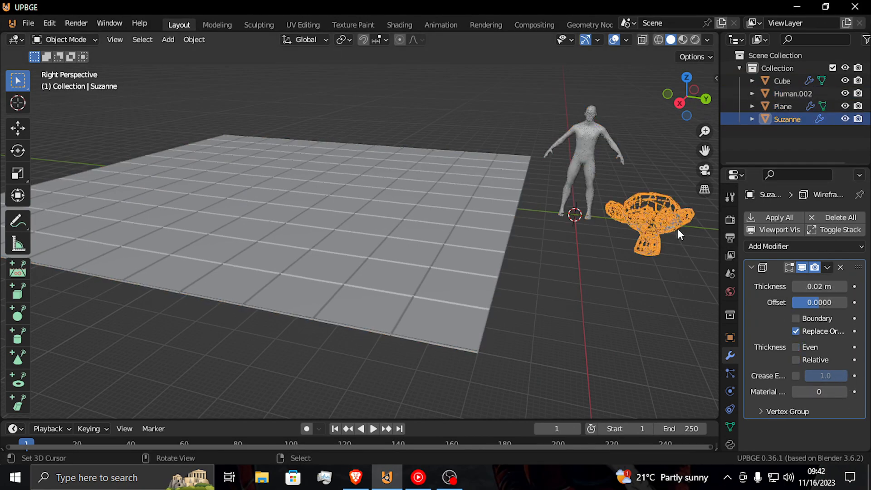
click(843, 391)
Select the cube, set its Wireframe material offset to 2, and turn off Replace Original
middle_drag(529, 318, 353, 238)
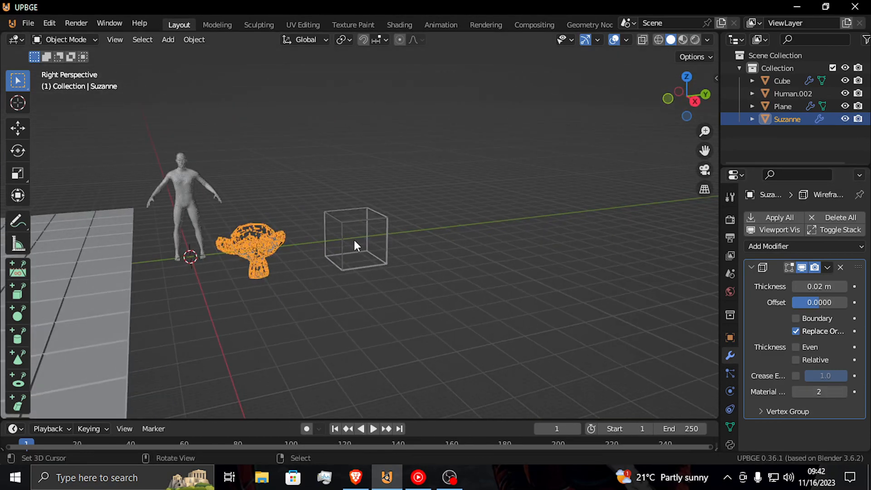
click(386, 239)
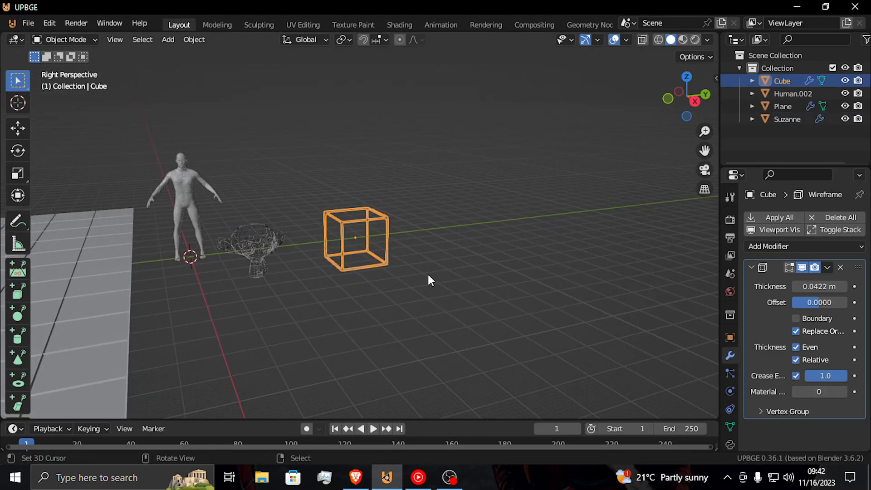
click(845, 393)
click(845, 393)
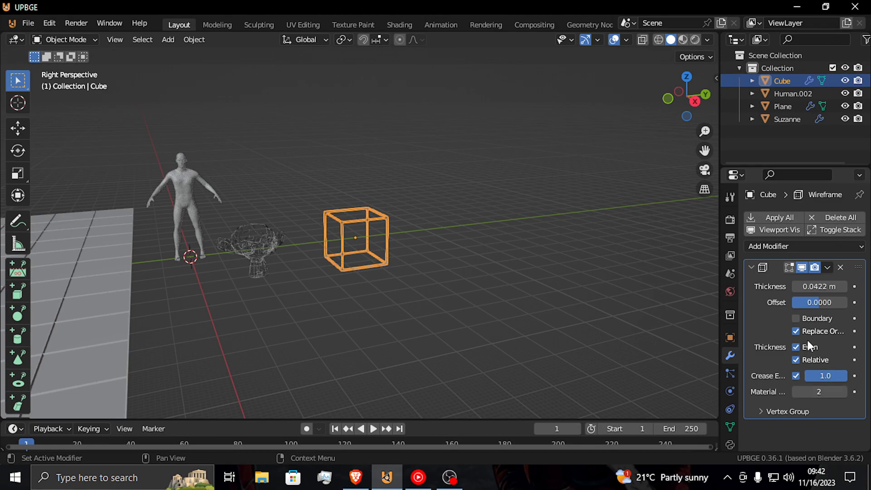
click(796, 331)
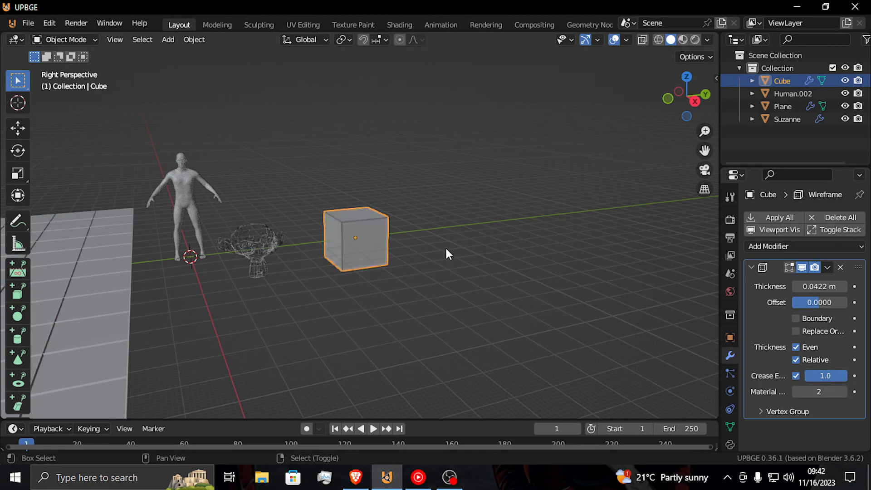
Move the Suzanne monkey head up about 2 m along Z and about 0.72 m along Y
key(shift+grave)
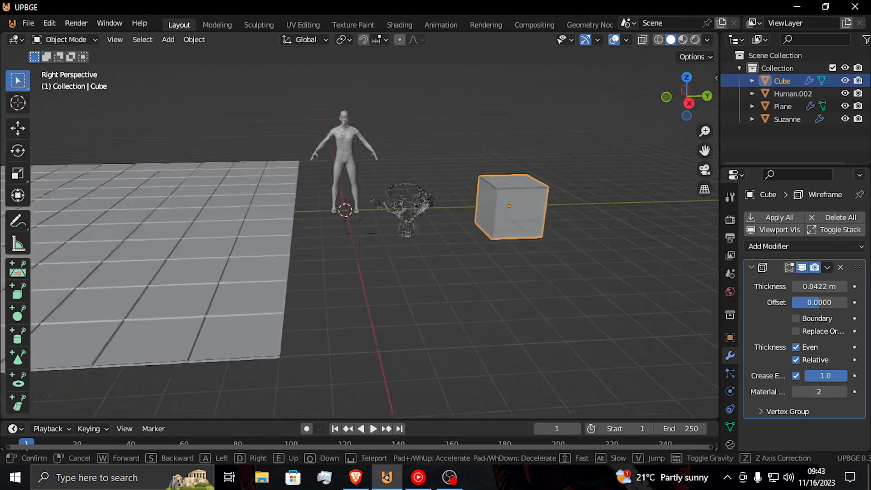
click(440, 249)
click(439, 249)
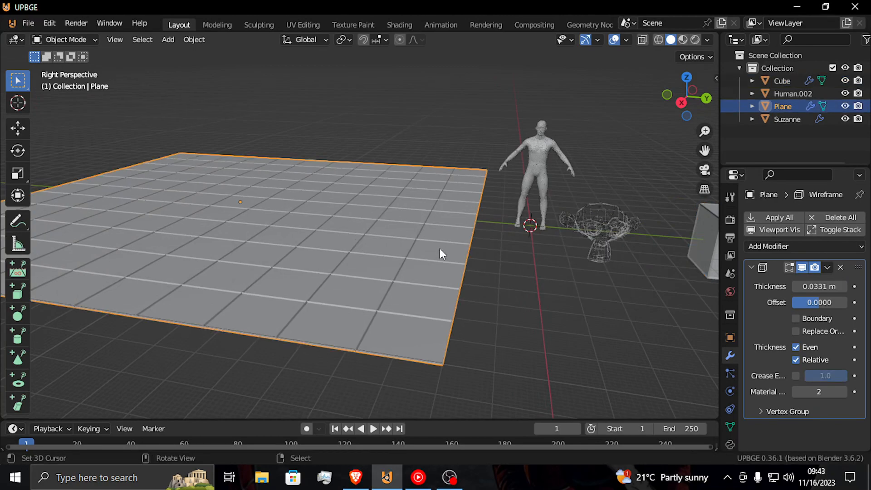
click(616, 206)
key(g)
key(z)
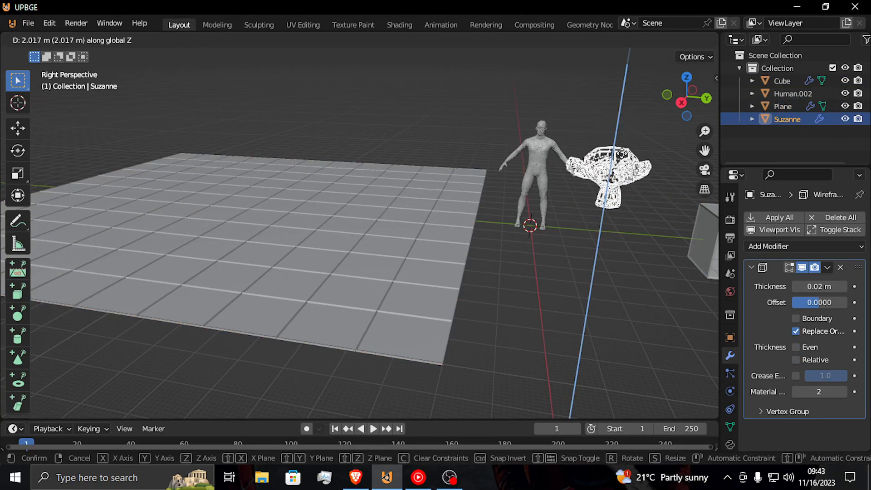
key(Return)
key(g)
key(y)
click(468, 224)
Select the plane and give it two material slots, each with a new material
key(shift+grave)
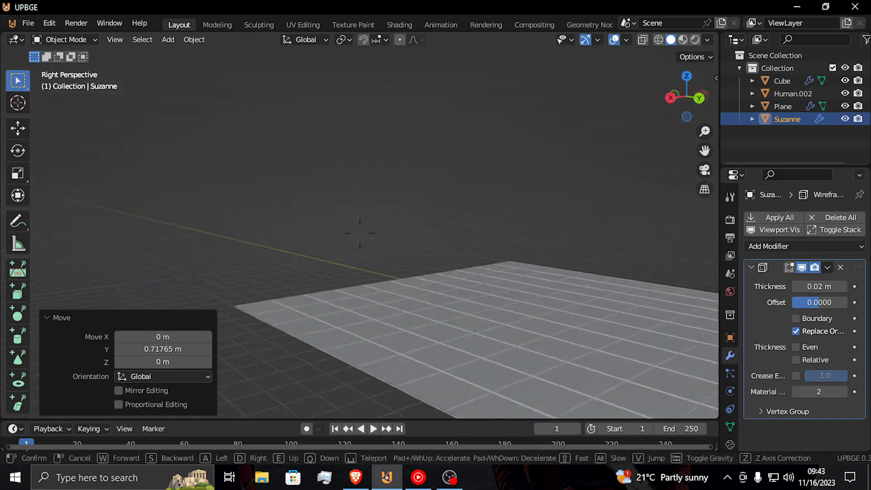
key(Escape)
click(472, 227)
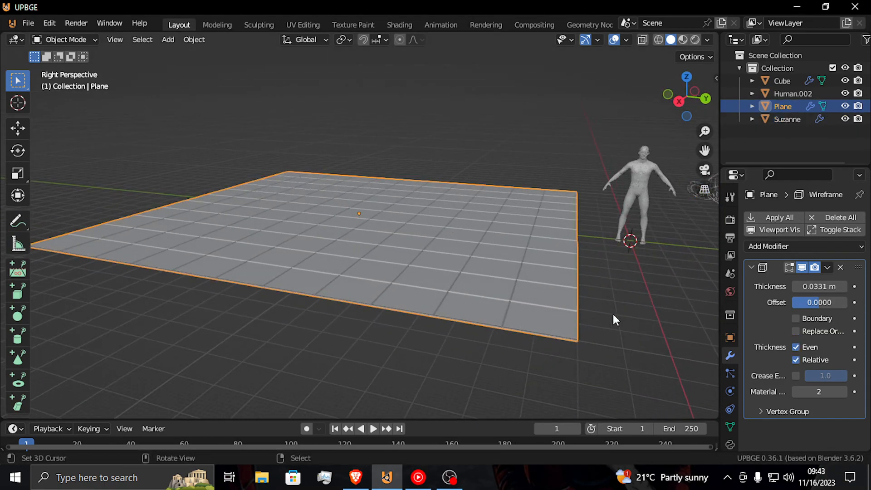
scroll(731, 431, down, 3)
click(730, 416)
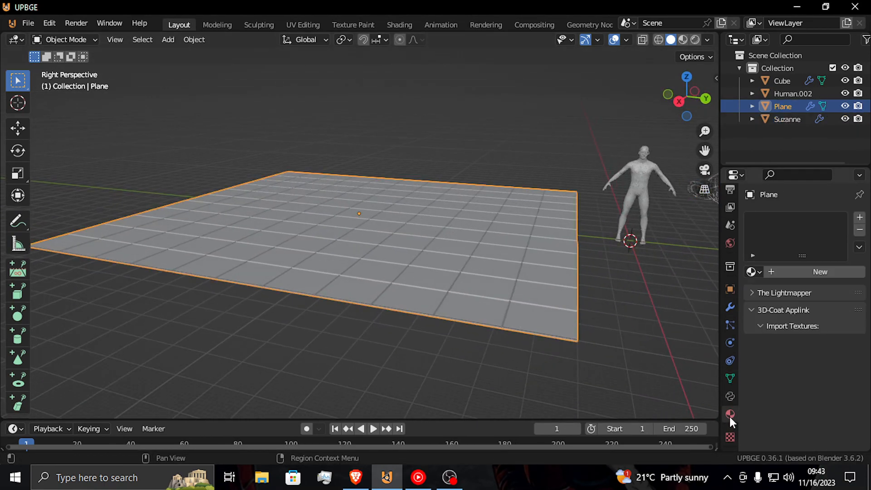
click(806, 272)
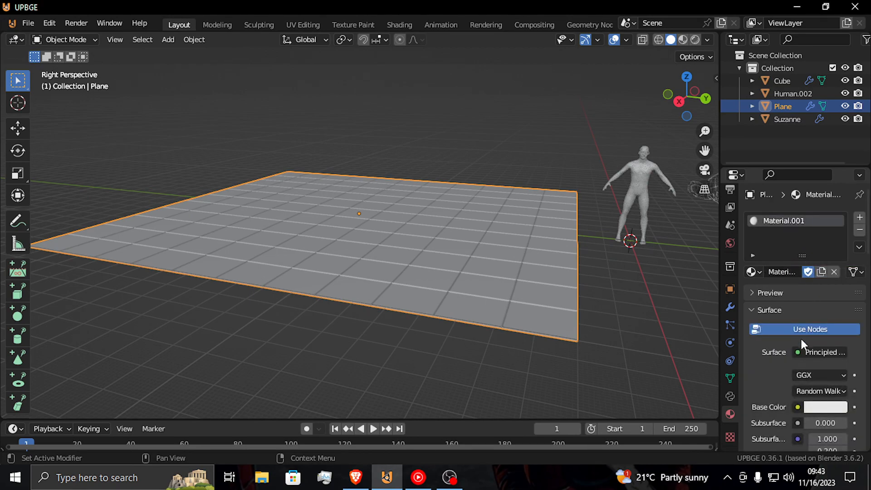
click(860, 219)
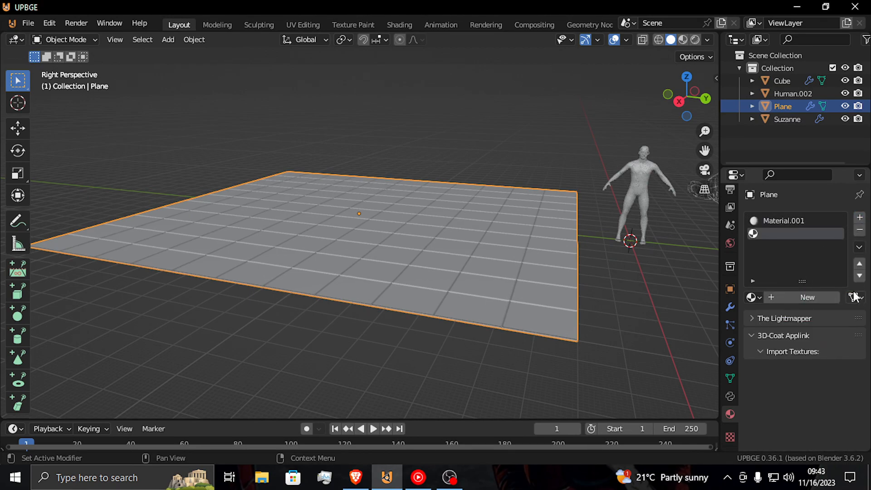
click(800, 299)
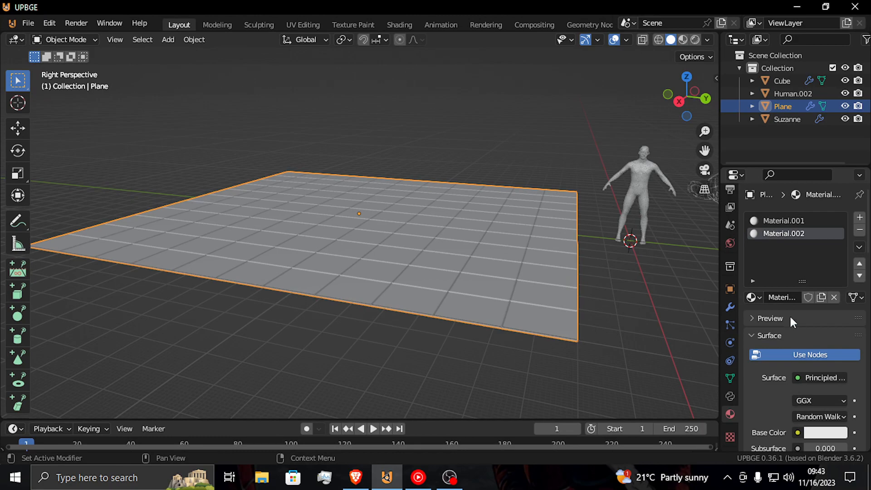
Set the base color of the plane's first material to black
click(784, 221)
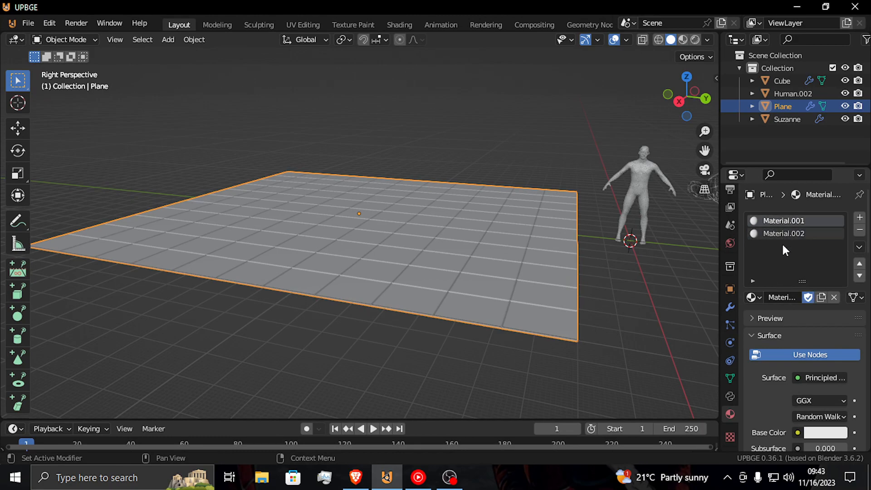
click(835, 437)
drag(837, 273, 834, 350)
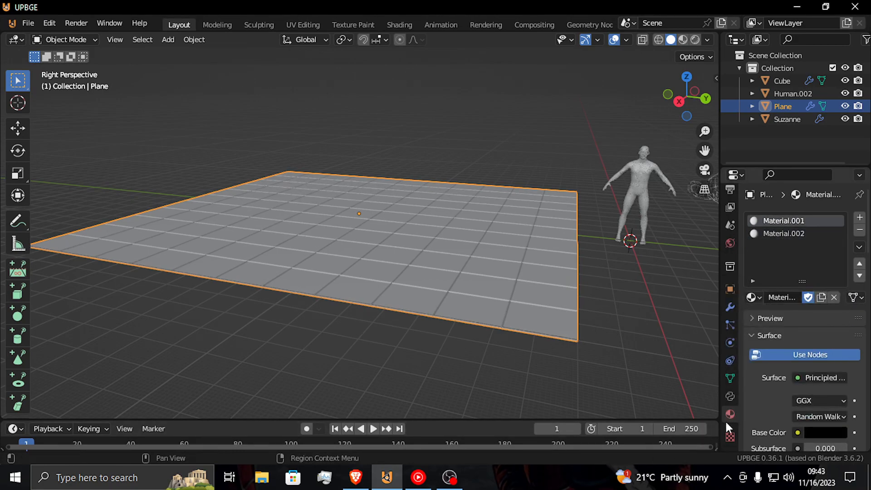
Set the base color of the plane's second material to a saturated blue with hue about 0.609
click(778, 233)
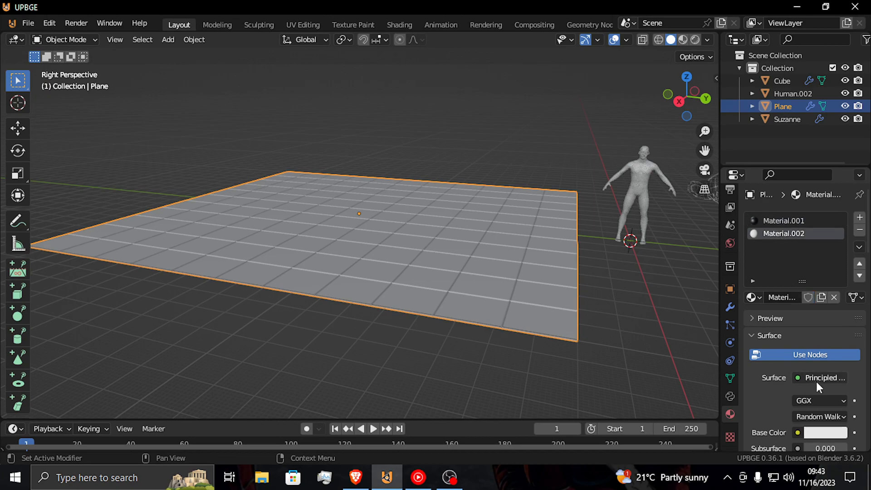
click(819, 435)
drag(822, 322, 800, 251)
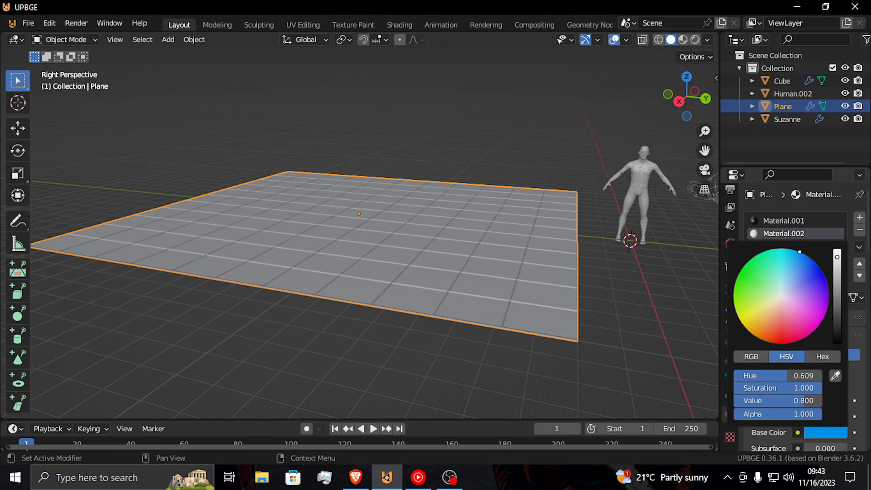
Give the plane's second material a bright blue emission color with emission strength 4.9
scroll(777, 399, down, 8)
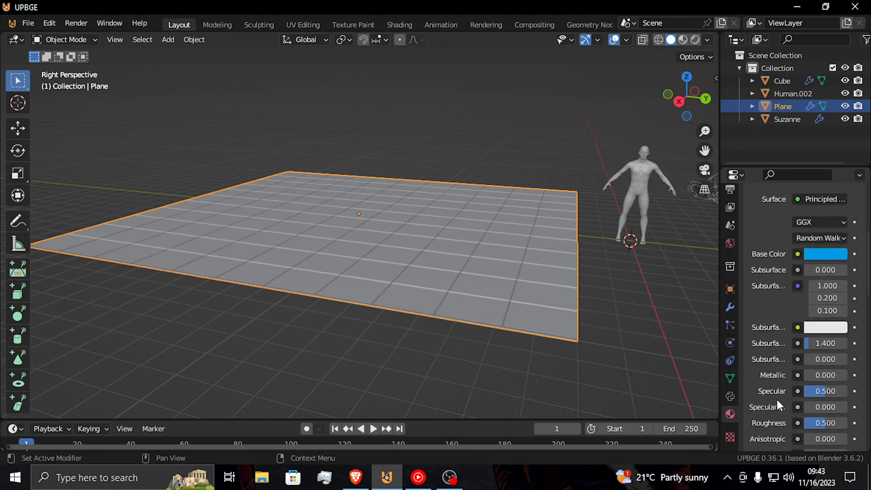
scroll(777, 399, down, 5)
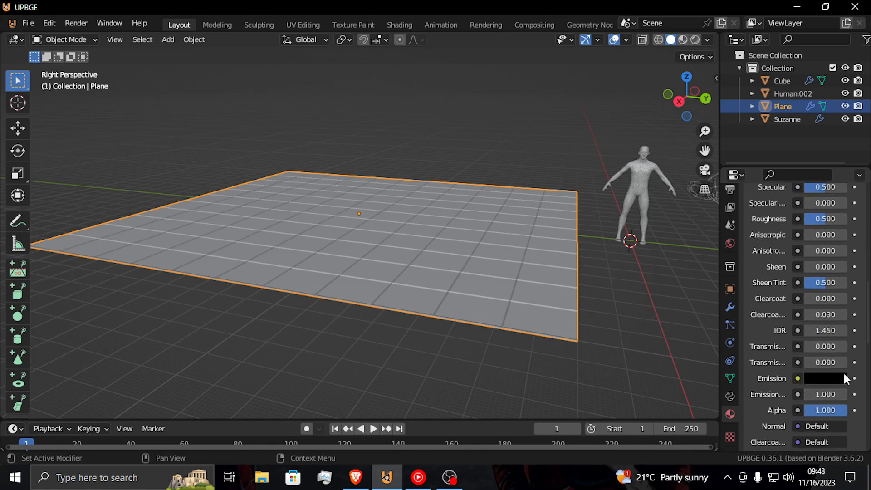
click(817, 380)
drag(836, 252, 837, 196)
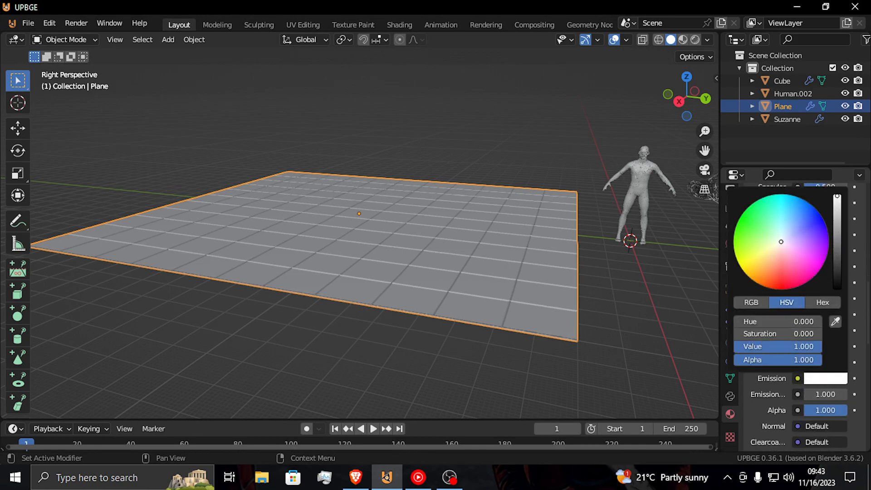
mouse_move(808, 228)
mouse_down()
mouse_move(791, 194)
mouse_move(801, 198)
mouse_up()
double_click(822, 394)
text(4.9)
key(Return)
Switch the viewport to rendered shading and deselect the plane
click(695, 40)
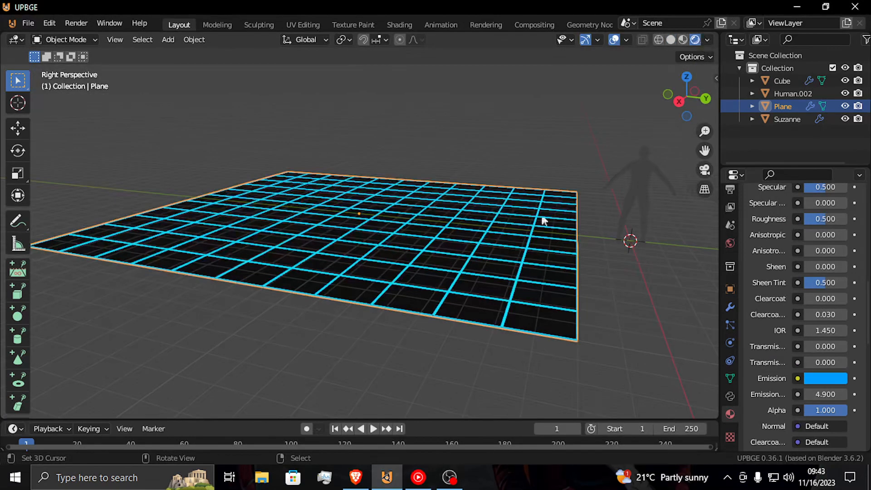
scroll(488, 273, up, 3)
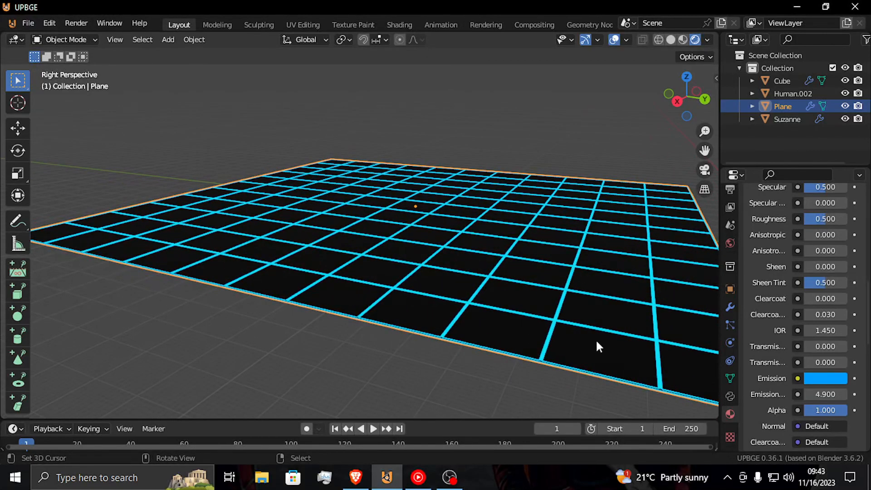
key(alt+a)
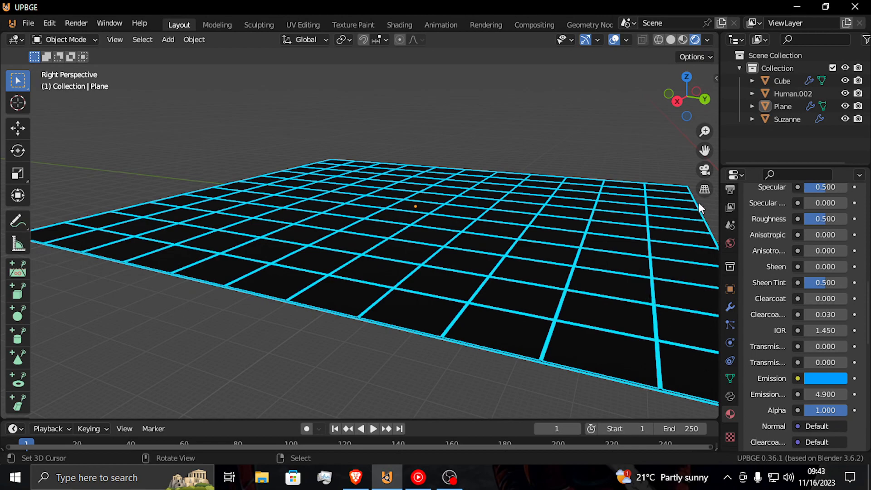
Enable Bloom in the scene's Eevee render settings
click(730, 204)
scroll(767, 334, up, 3)
scroll(767, 333, up, 10)
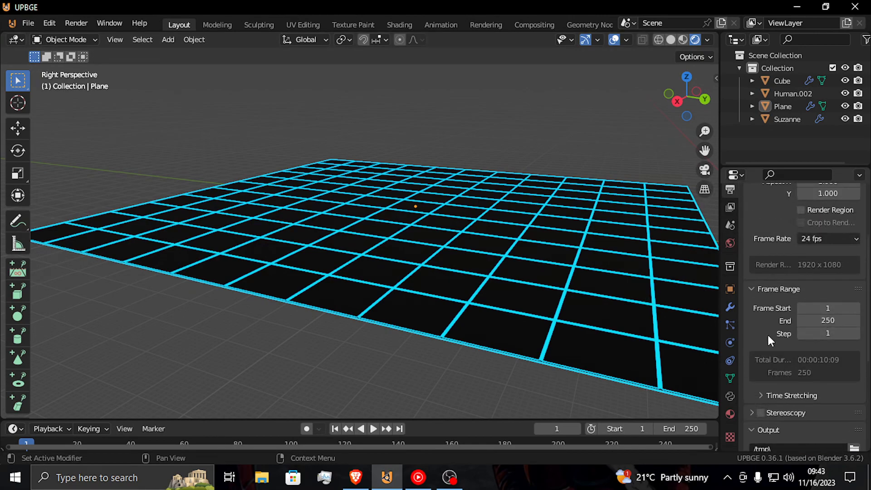
scroll(730, 206, up, 3)
click(730, 219)
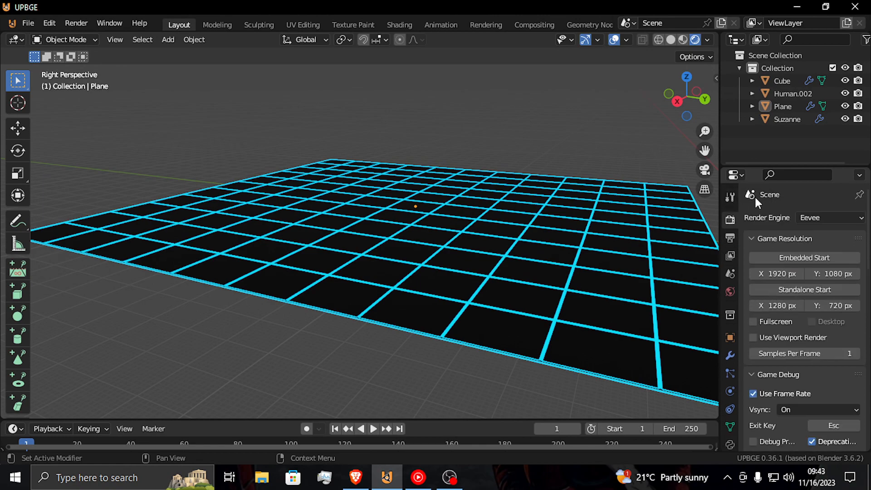
scroll(796, 322, down, 10)
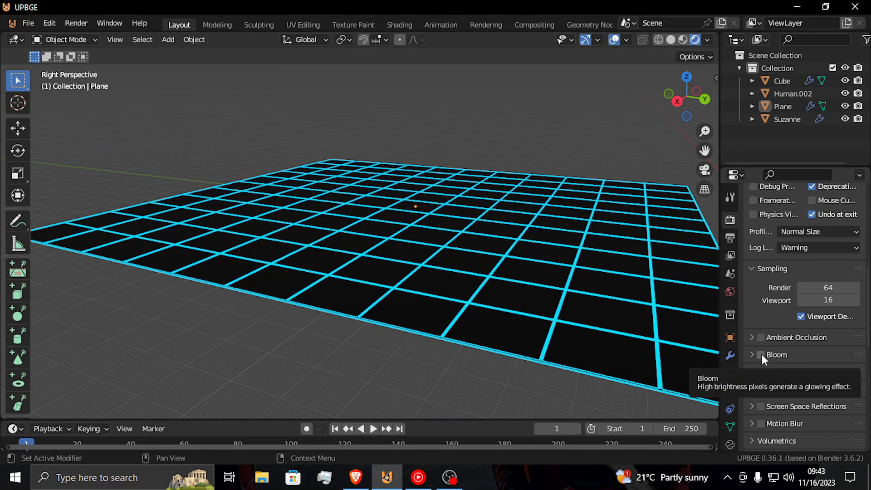
click(761, 354)
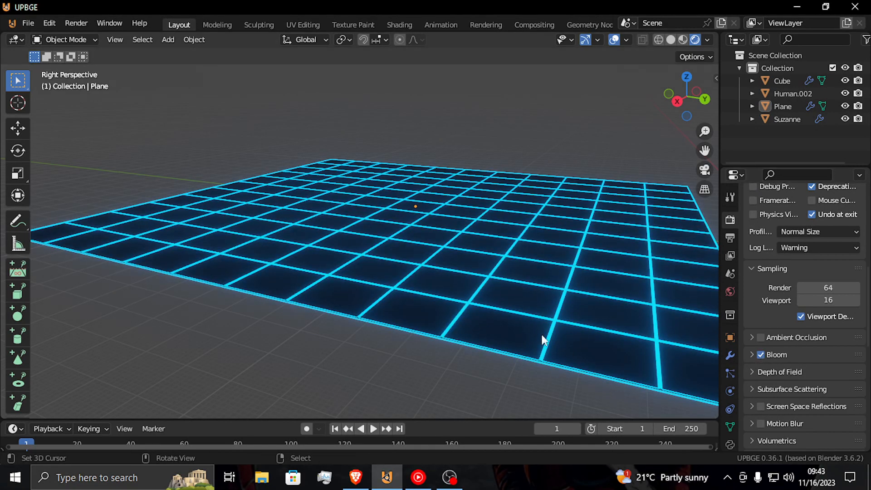
Select the plane and raise its second material's emission strength to about 17.72
click(595, 251)
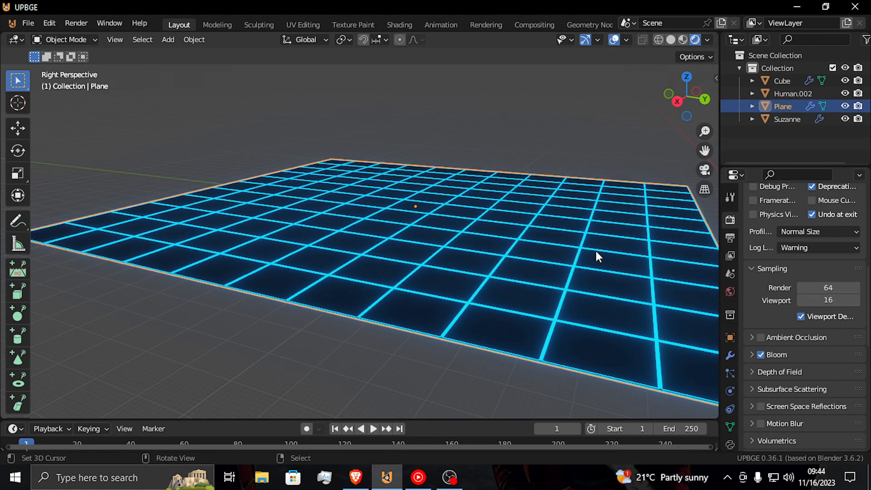
scroll(730, 400, down, 3)
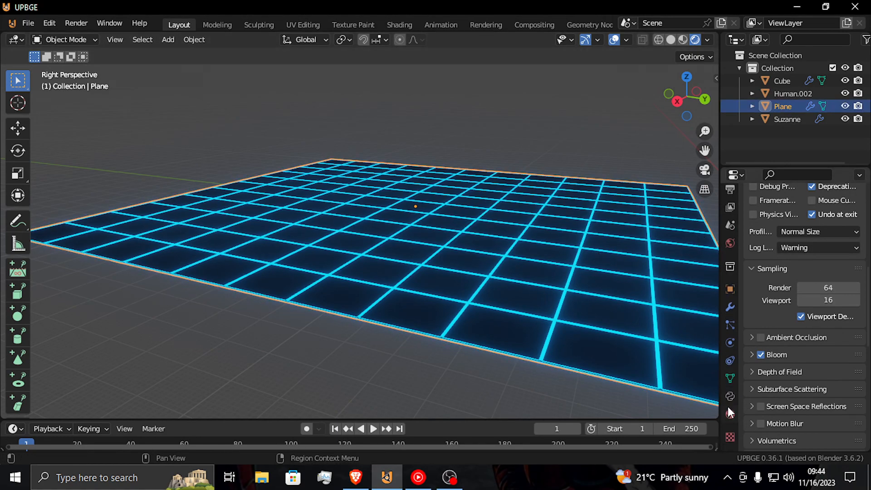
click(730, 414)
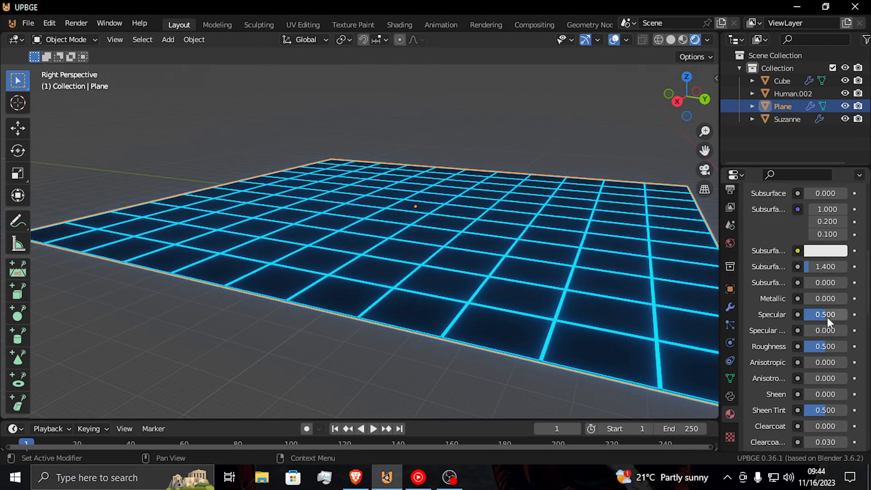
scroll(817, 353, down, 10)
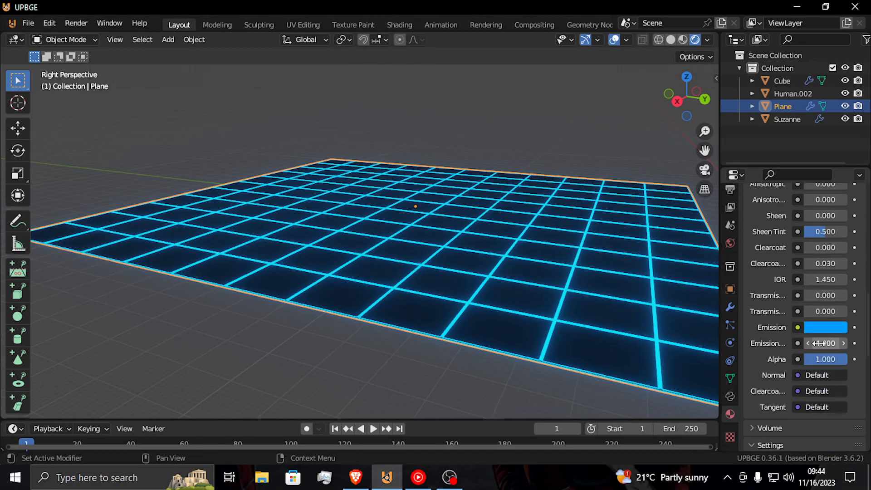
mouse_move(825, 343)
mouse_down()
mouse_move(842, 343)
mouse_move(817, 344)
mouse_up()
Select the human figure and give it two material slots, each with a new material
key(shift+grave)
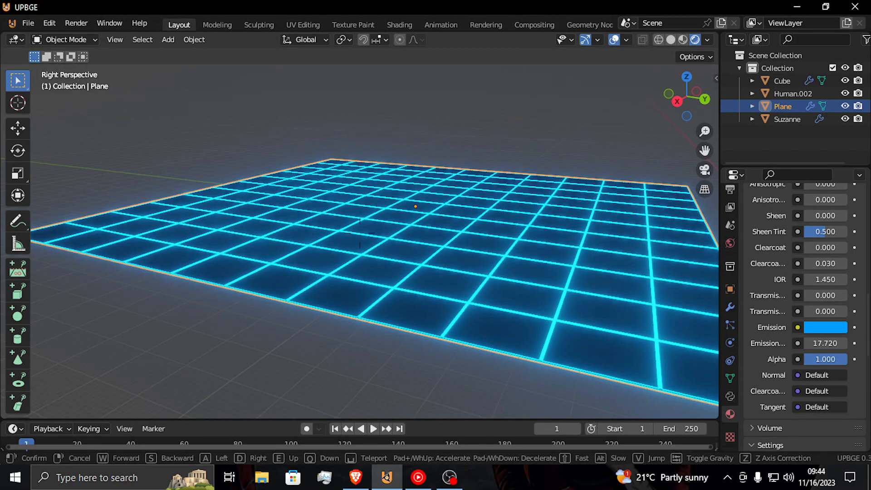
key(d)
key(w)
click(516, 301)
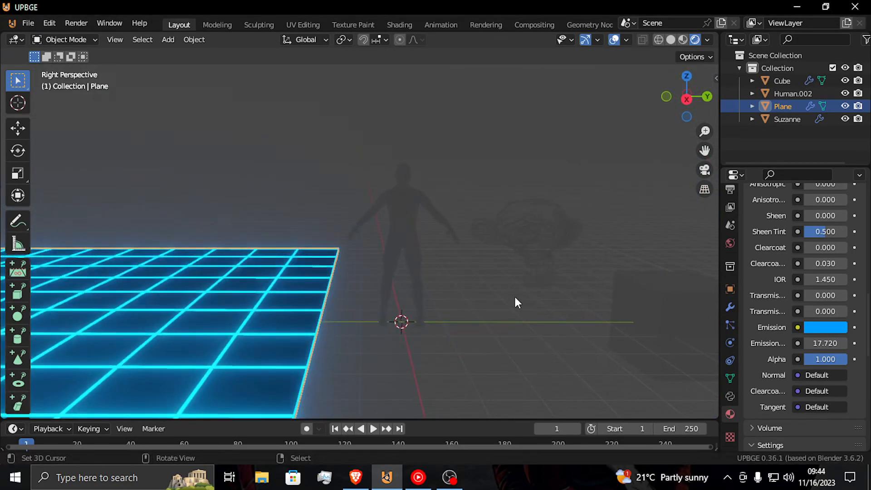
click(421, 232)
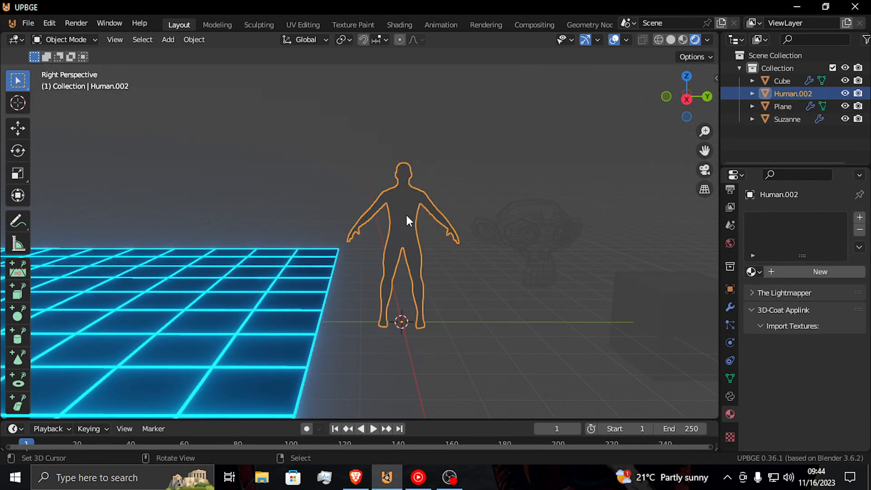
click(824, 272)
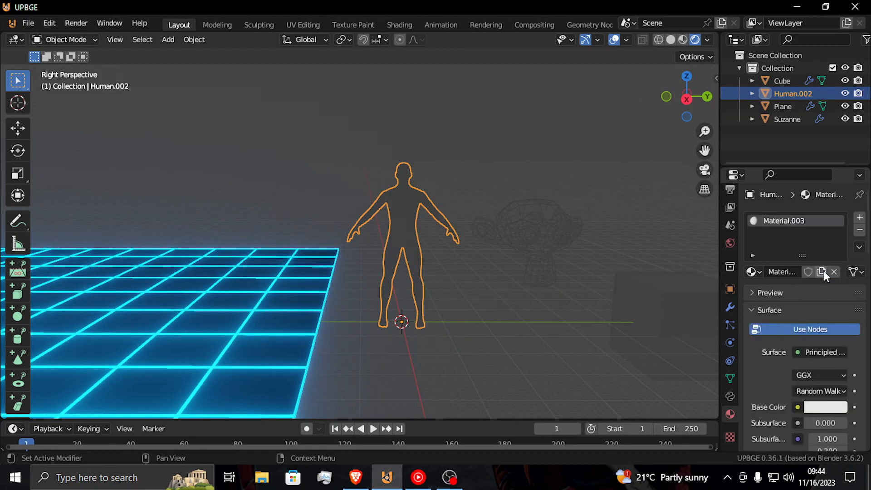
click(860, 219)
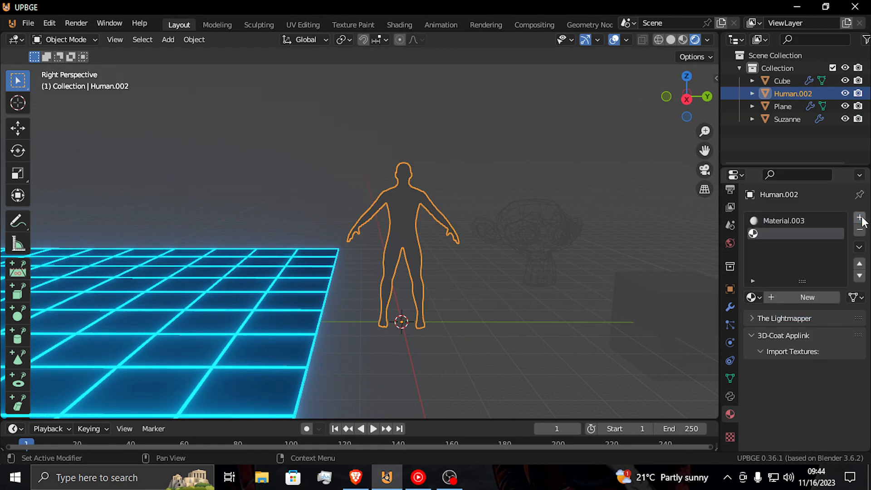
click(803, 299)
Set the base color of the human figure's first material to black
click(786, 222)
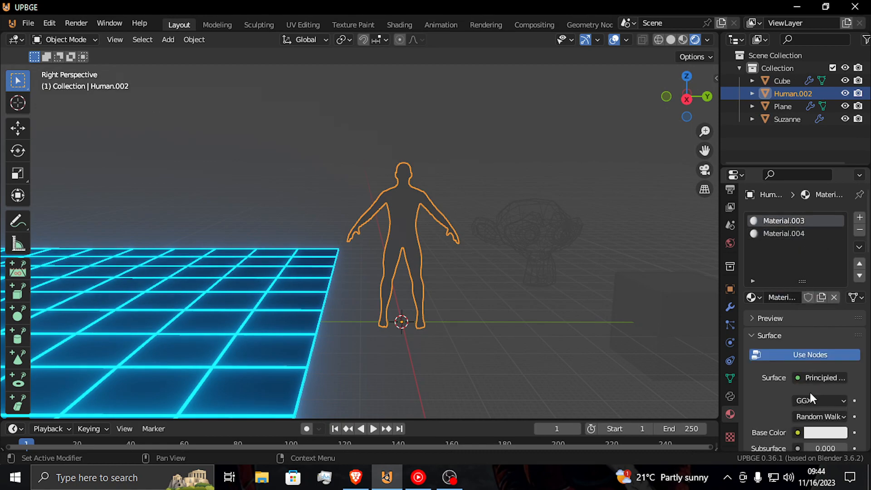
scroll(802, 398, down, 15)
scroll(812, 381, up, 12)
scroll(823, 367, up, 3)
click(837, 408)
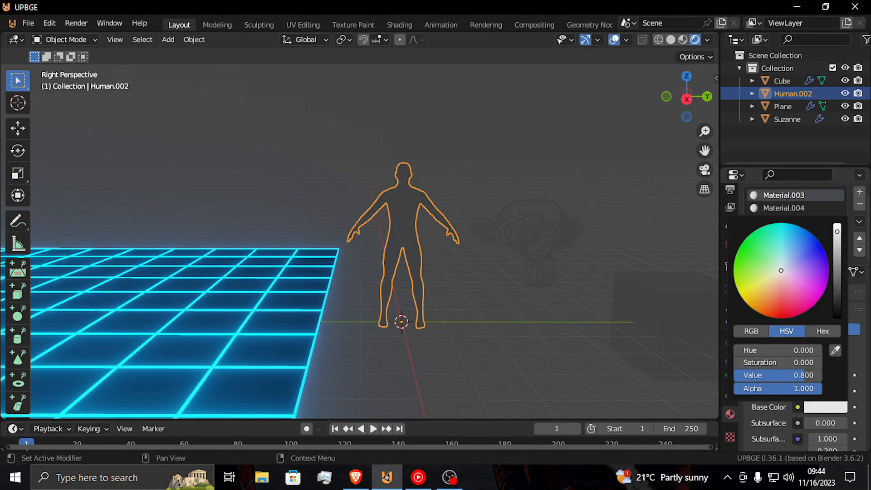
drag(838, 289, 837, 312)
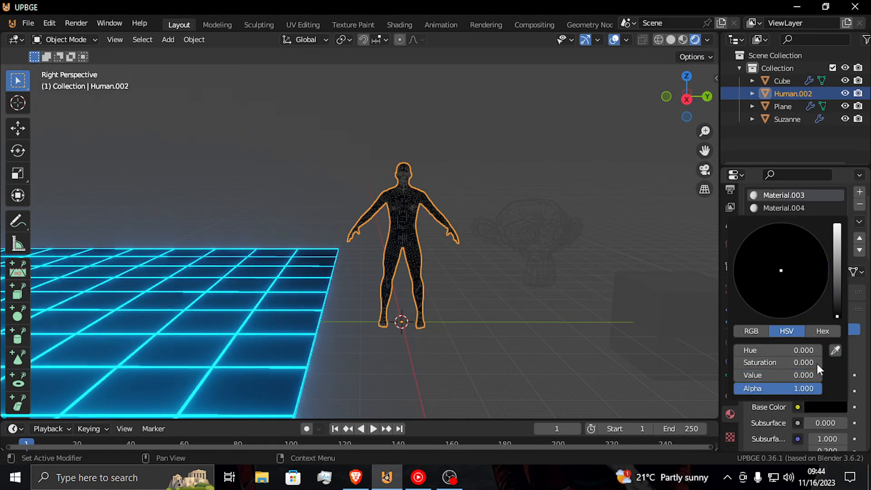
click(831, 404)
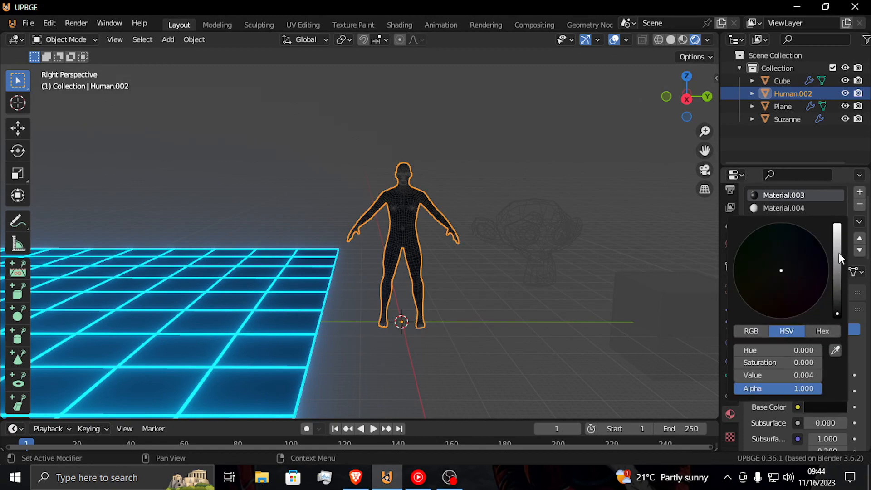
drag(834, 314, 835, 323)
click(601, 329)
Set the emission color of the human figure's second material to white and view the torso up close
scroll(812, 388, down, 3)
scroll(799, 377, up, 3)
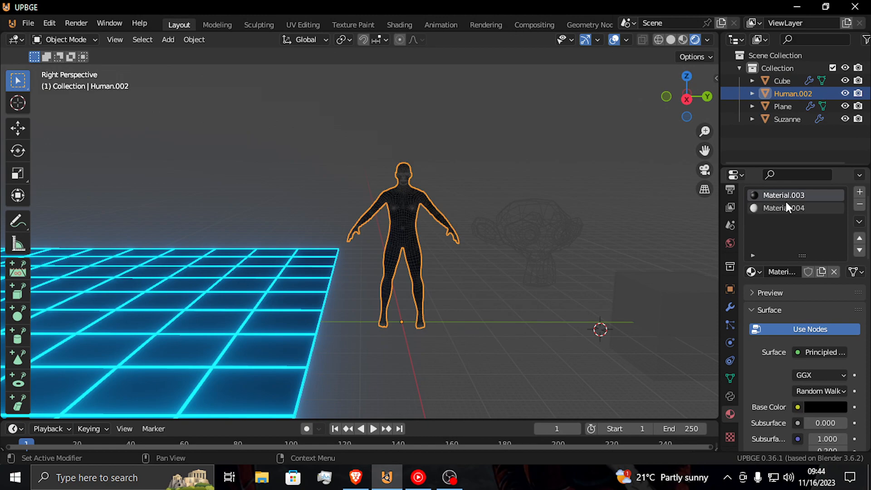
scroll(778, 295, down, 10)
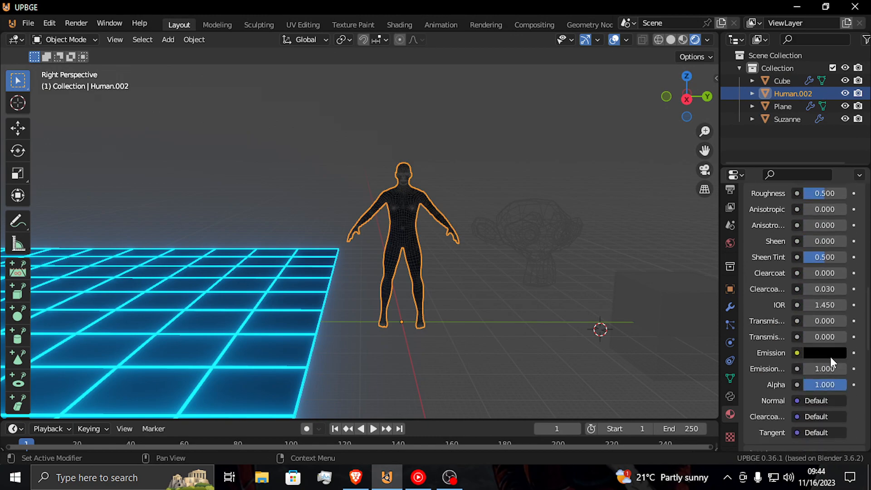
click(827, 354)
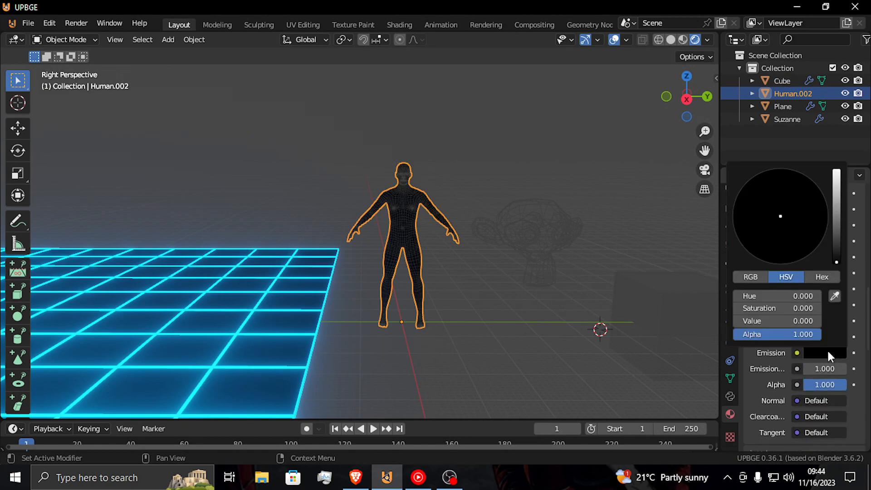
click(838, 190)
key(shift+grave)
key(w)
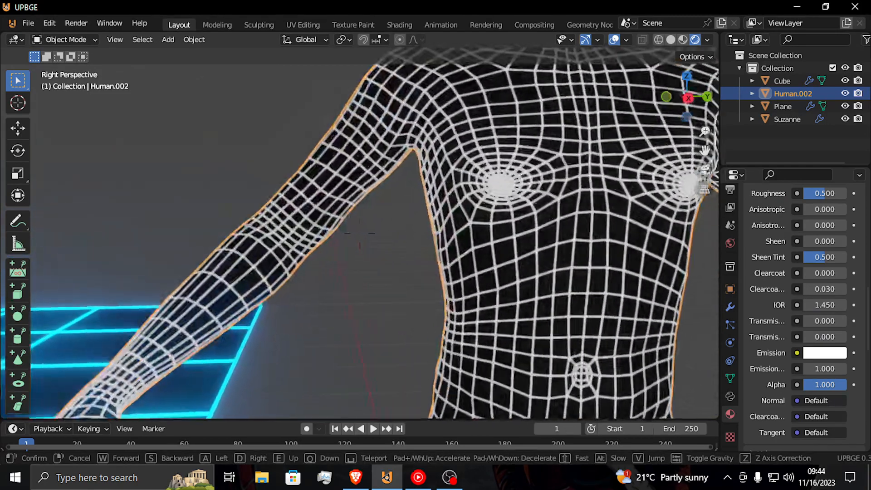
click(491, 214)
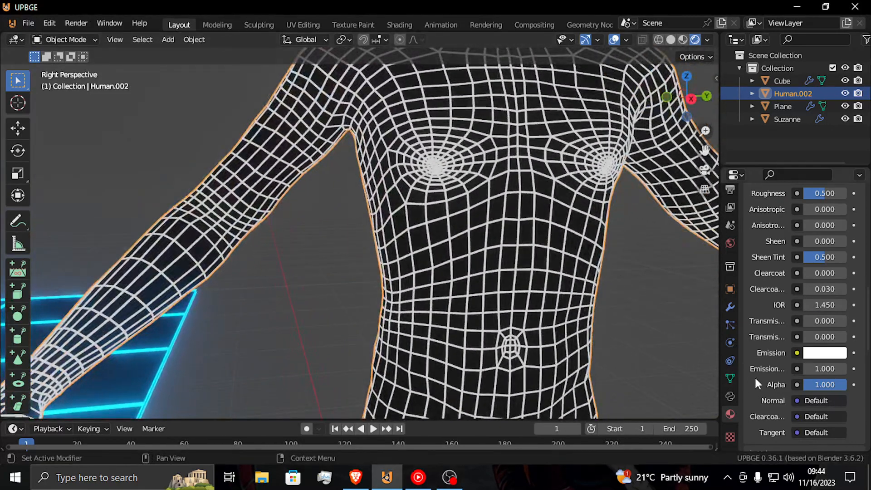
Set the human figure's wire emission strength to 1.9 and its emission color to saturated red with hue about 0.997
mouse_move(815, 368)
mouse_down()
mouse_move(844, 369)
mouse_move(814, 385)
mouse_up()
click(817, 354)
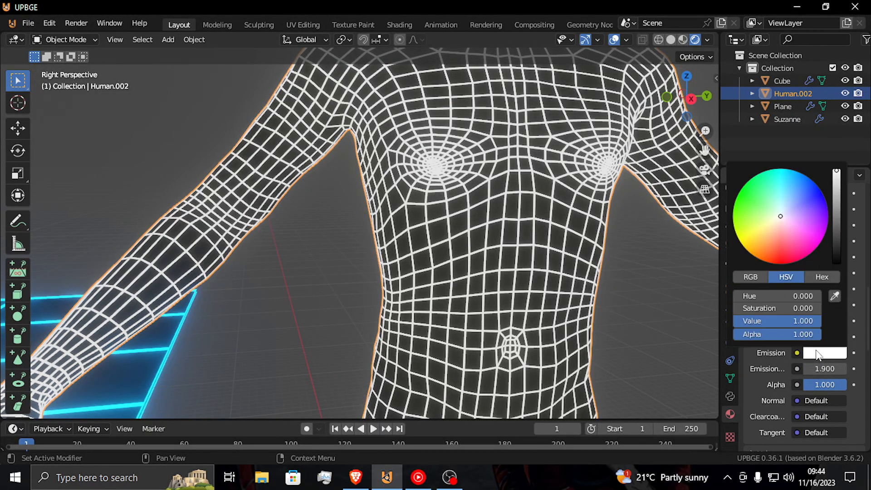
drag(747, 206, 787, 263)
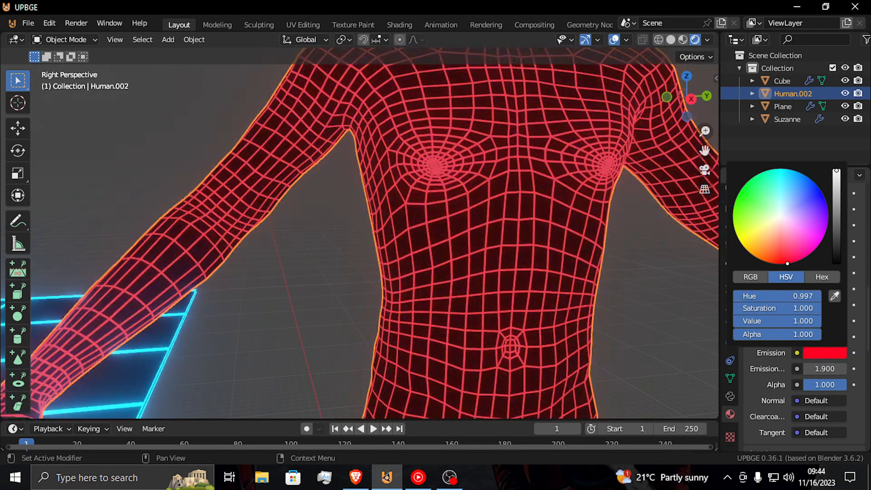
Select the Suzanne monkey head and add a new material to it
key(shift+grave)
key(s)
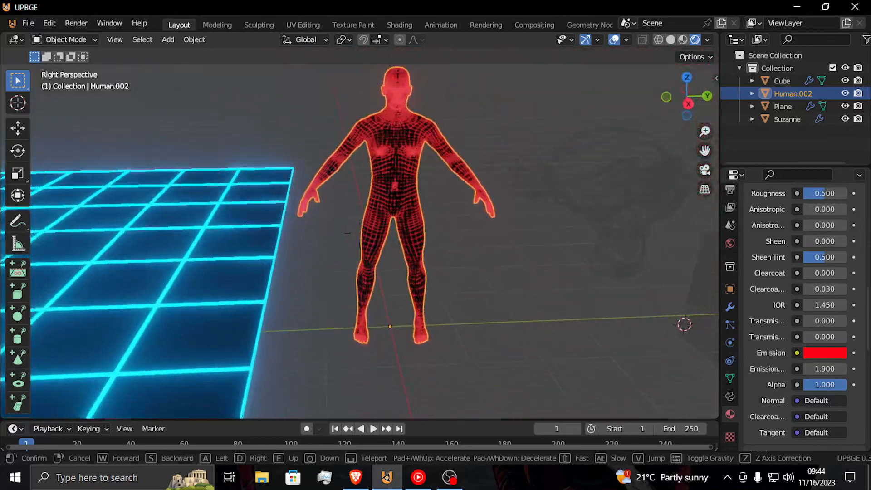
key(d)
click(360, 233)
click(502, 192)
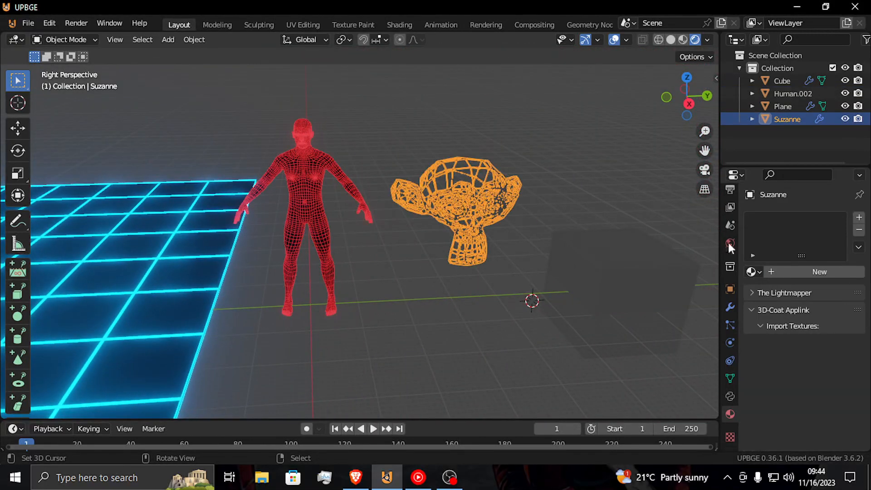
click(819, 268)
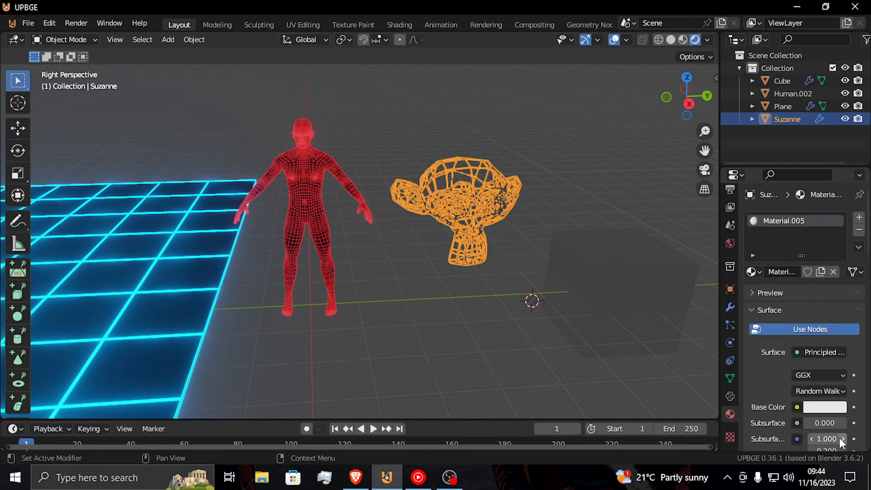
Add a second material to the monkey head and set its emission color to pure green with hue 0.333
click(858, 218)
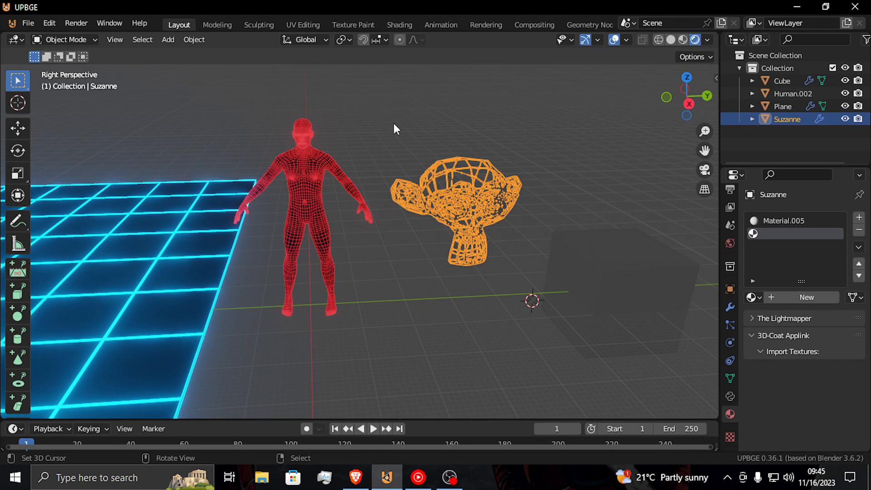
click(804, 298)
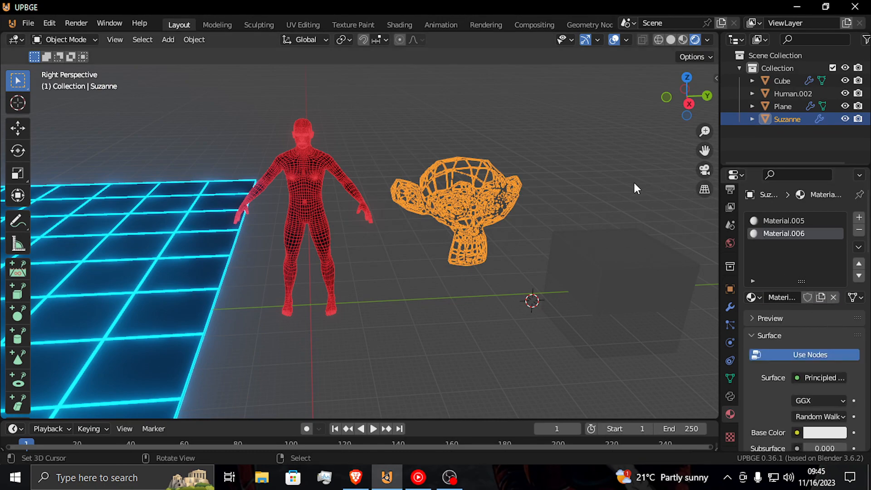
scroll(792, 409, down, 15)
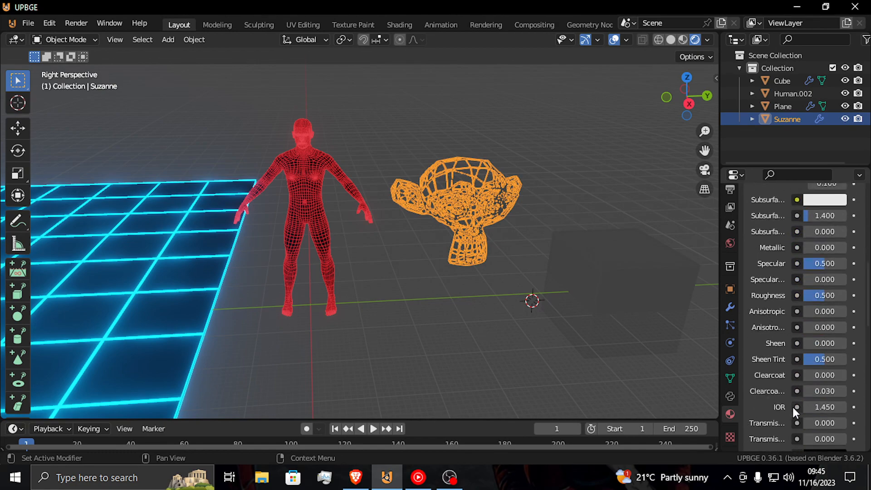
click(829, 353)
drag(833, 203, 837, 172)
click(828, 354)
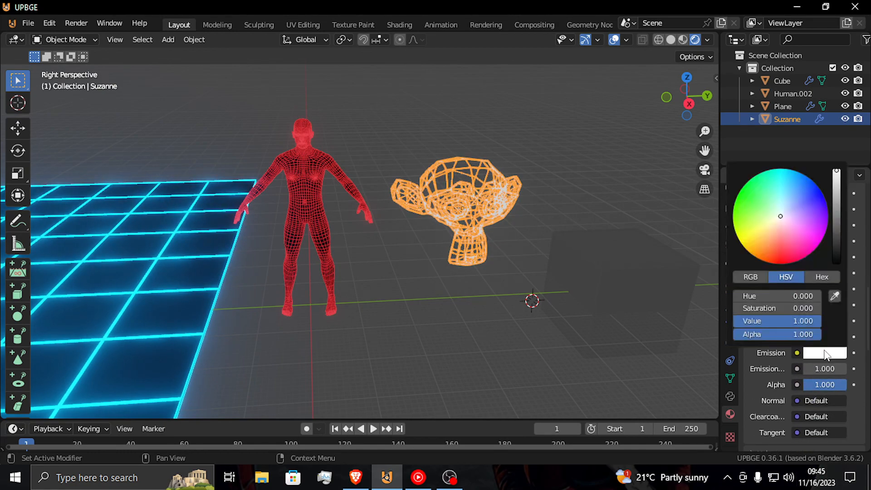
drag(796, 235, 739, 192)
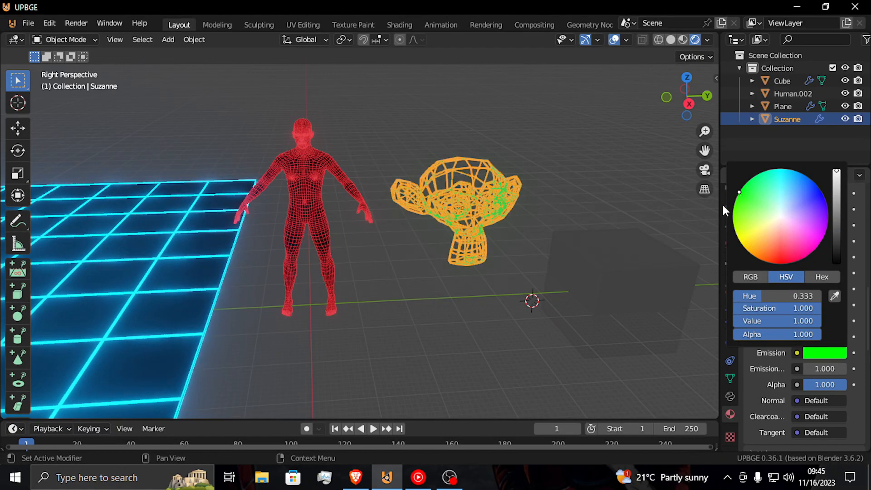
Try an emission strength of 15.5 on the monkey head's green material and reduce it
click(825, 369)
text(15.5)
key(Return)
drag(825, 369, 760, 369)
Raise the emission strength of the human figure's red wires to 9.3
click(303, 193)
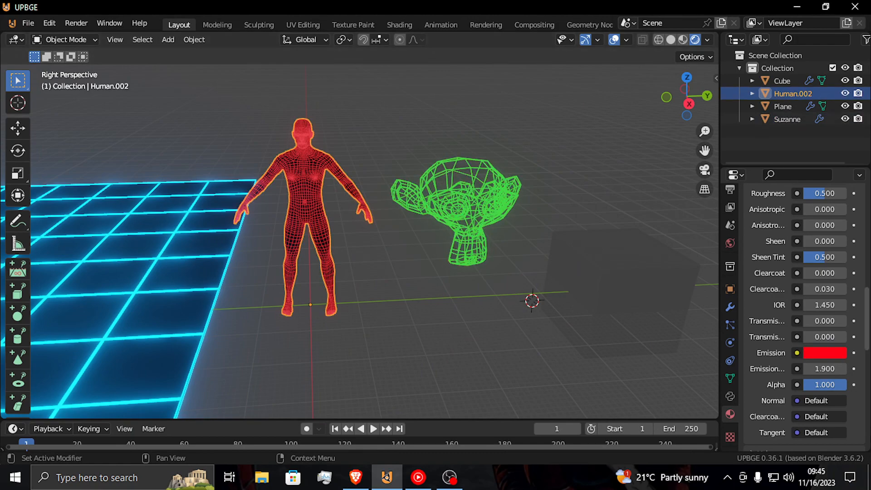
drag(825, 368, 862, 369)
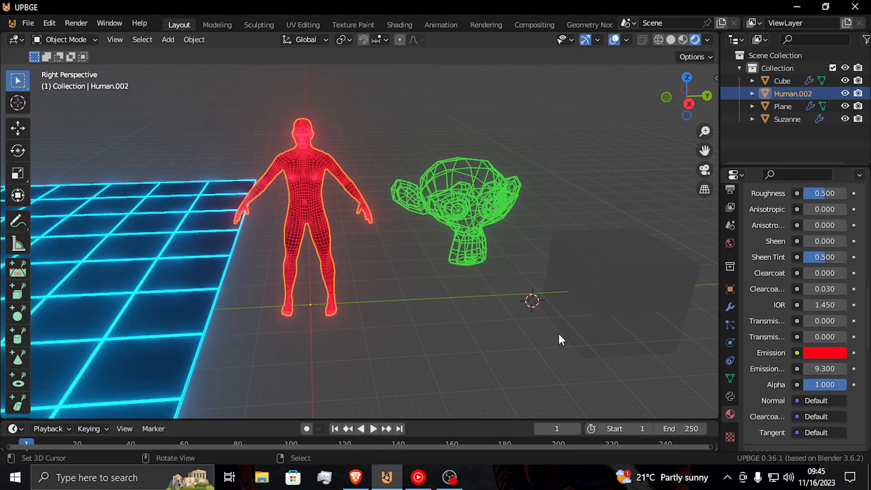
Assign the existing Material.001 to the cube and Material.002 in a second material slot
click(604, 270)
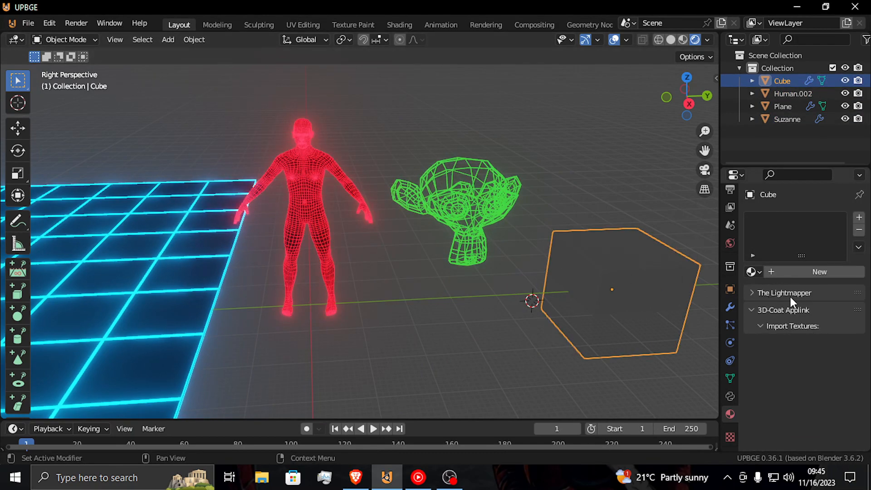
click(754, 272)
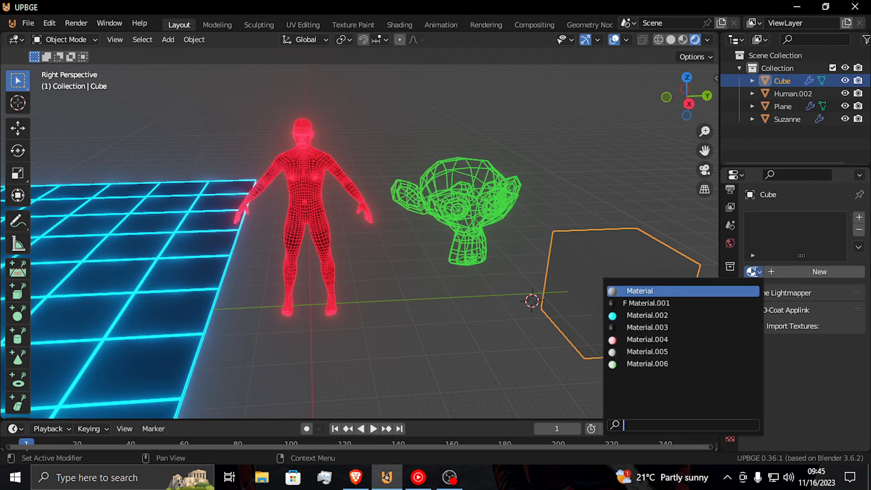
click(649, 304)
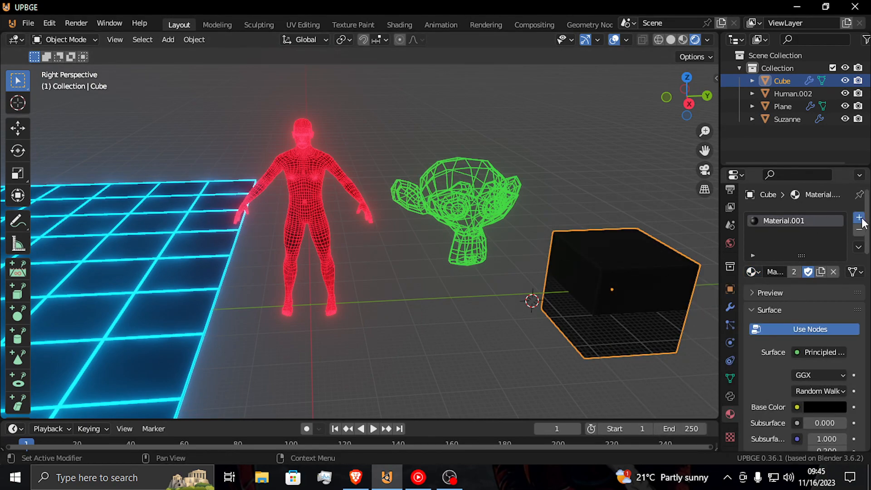
click(860, 219)
click(755, 298)
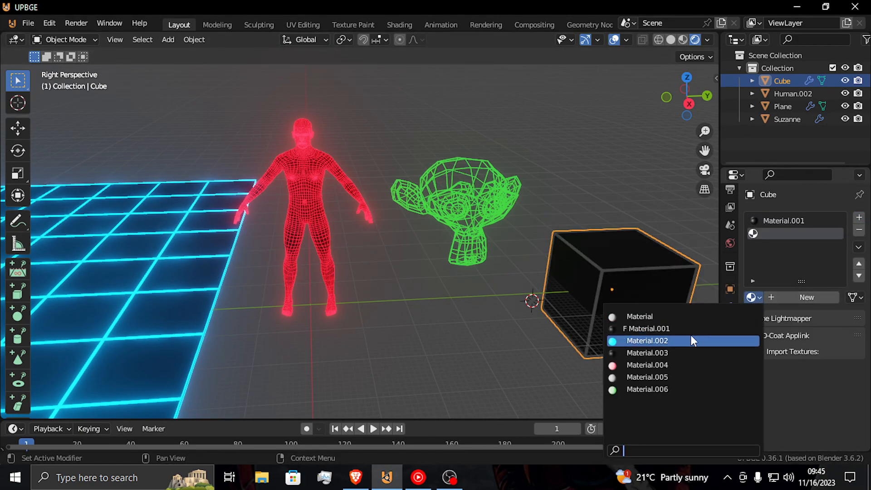
click(683, 338)
scroll(634, 307, down, 6)
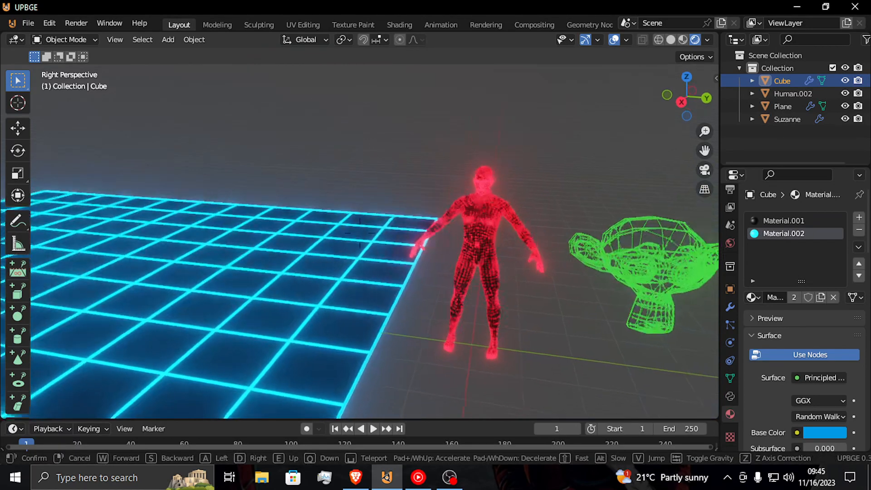
click(626, 303)
Set the emission strength of the monkey head's green wires to 5.9
key(shift+grave)
key(w)
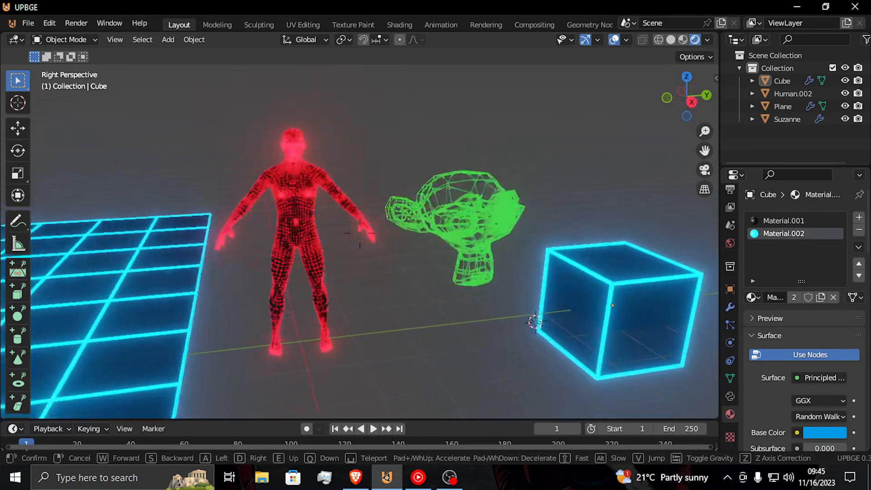
click(360, 233)
click(512, 200)
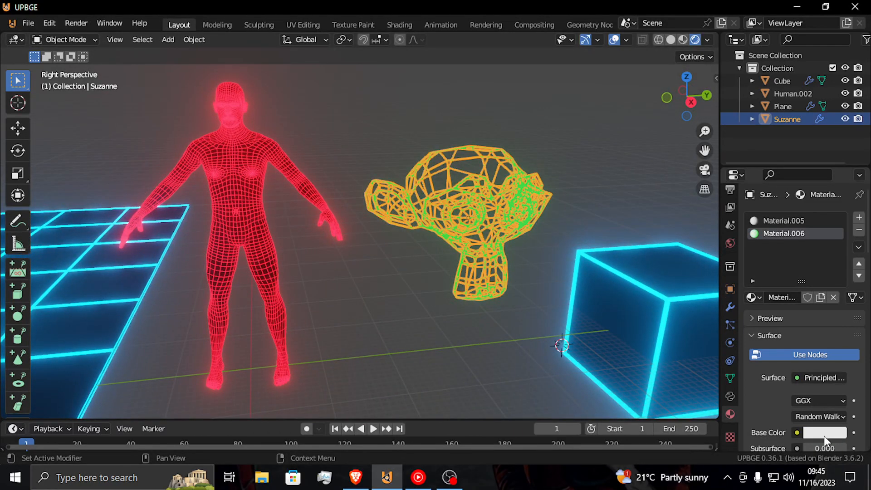
scroll(817, 423, down, 15)
drag(826, 394, 869, 394)
click(516, 211)
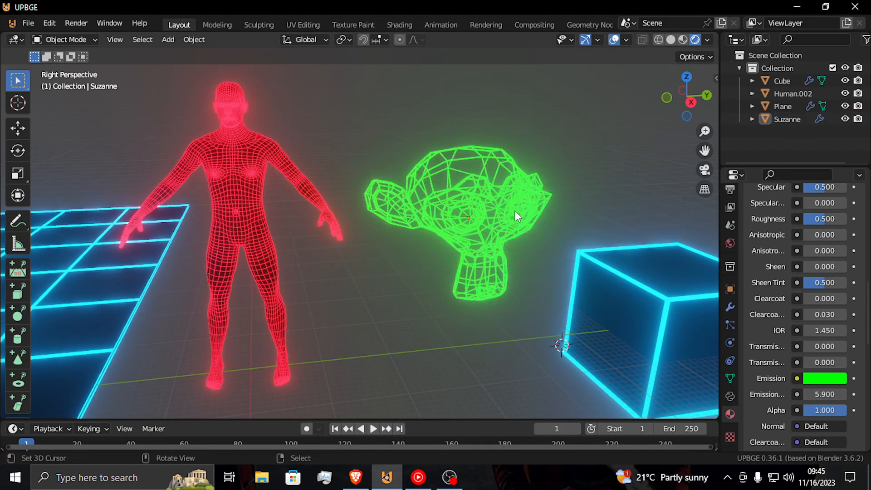
Try rotating the monkey head about the global Z axis and moving it
click(513, 210)
key(r)
key(z)
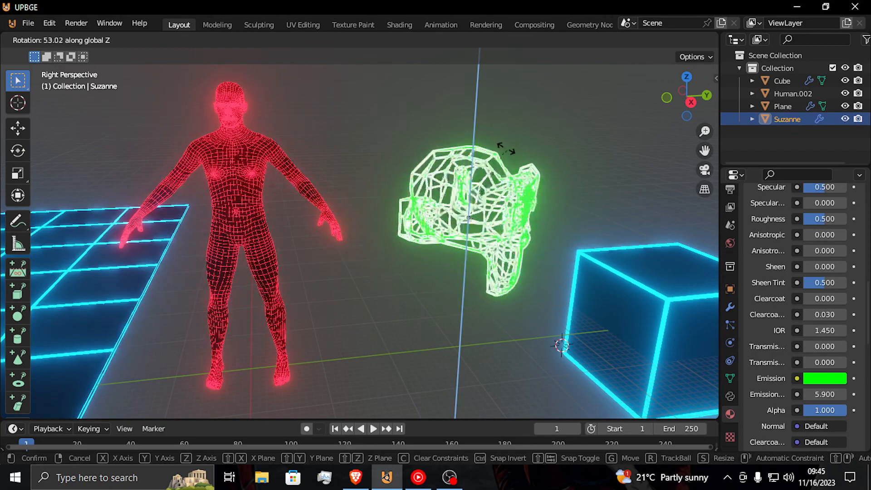
click(456, 221)
key(g)
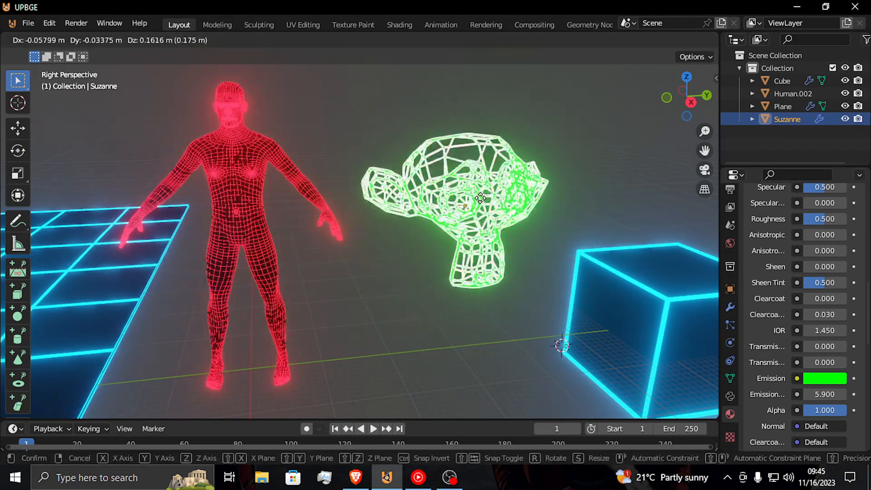
click(478, 200)
View the glowing objects from nearby and from a distance, and preview the scene in the game engine
key(shift+grave)
key(w)
key(d)
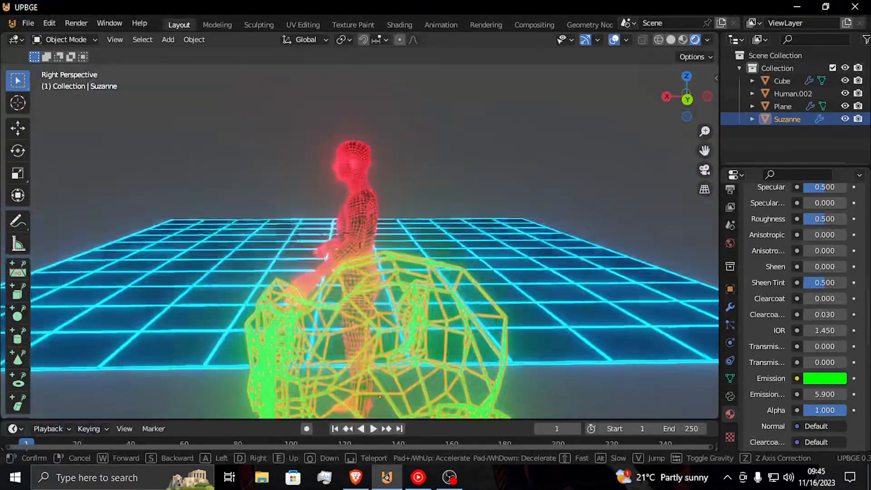
key(a)
key(s)
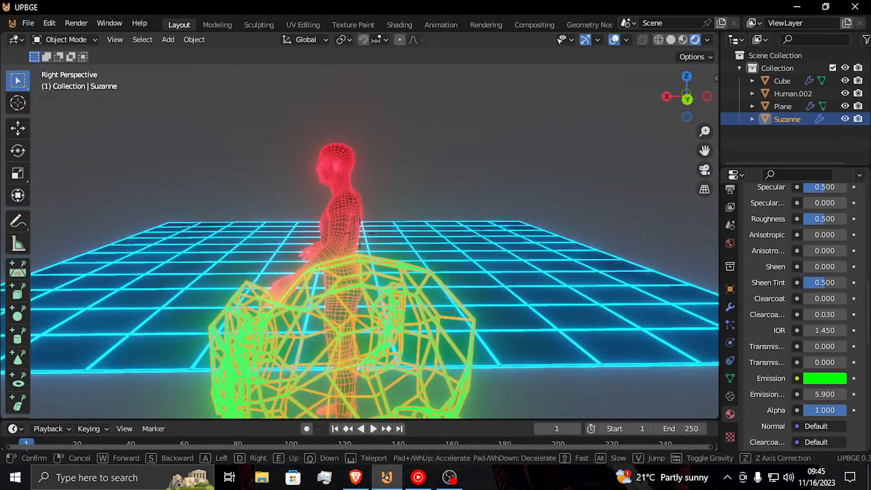
click(477, 201)
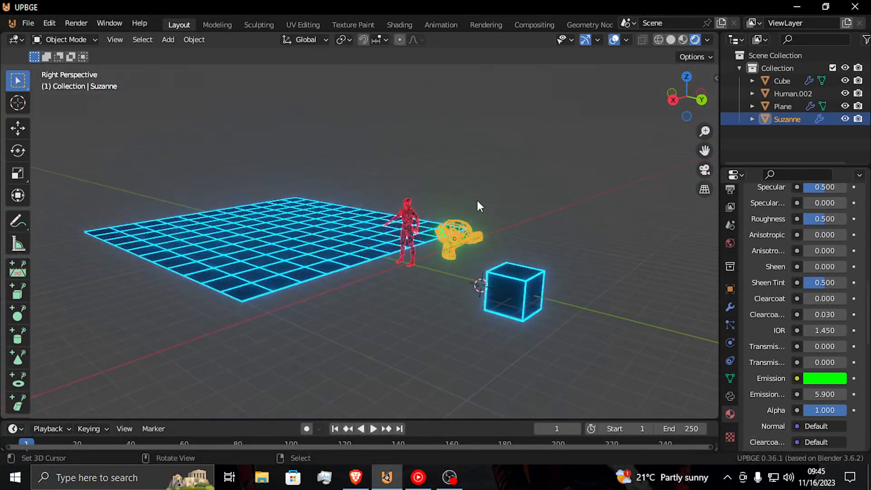
key(p)
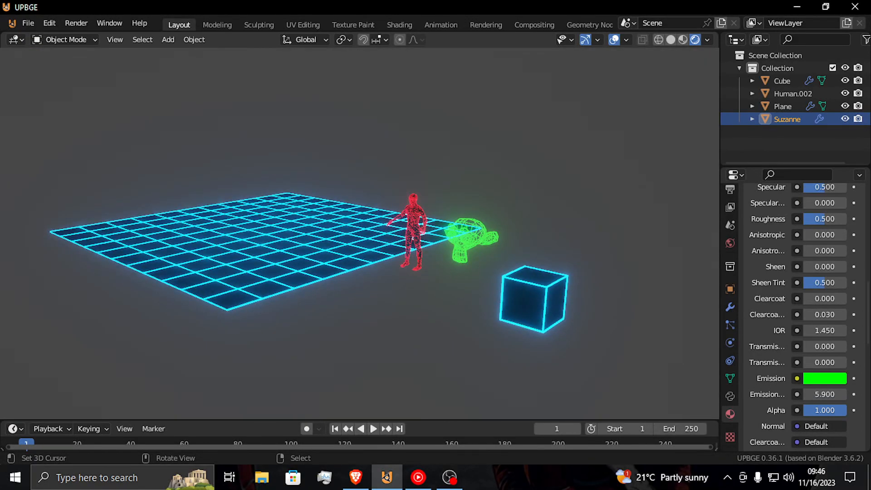
key(Escape)
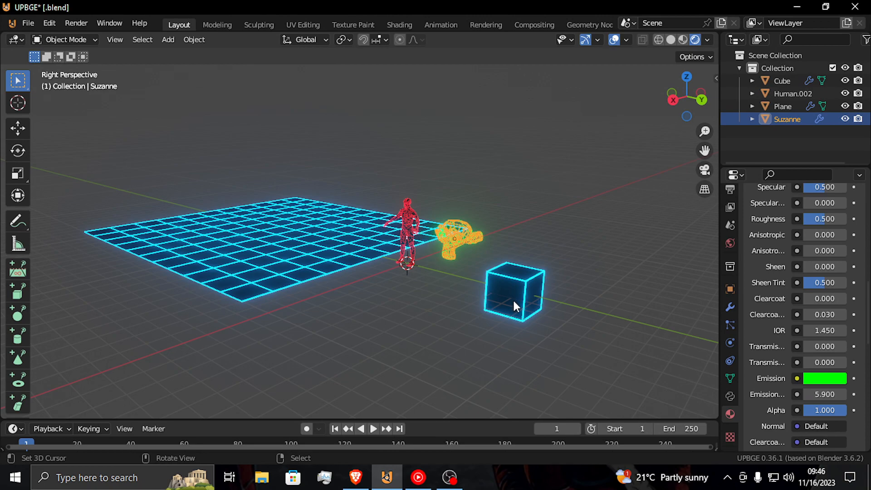
Examine the glowing wires of the human figure, monkey head, cube and grid plane up close from several angles
key(Tab)
key(shift+grave)
key(w)
click(423, 262)
key(Tab)
key(shift+grave)
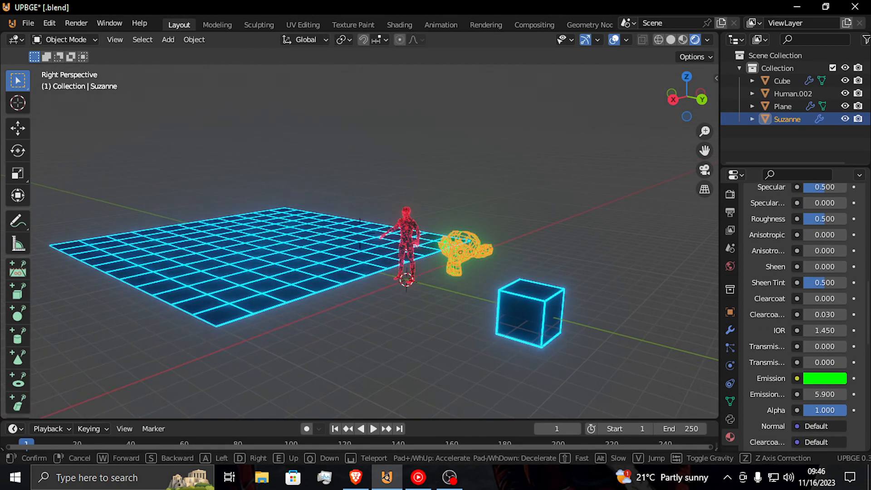
key(w)
key(a)
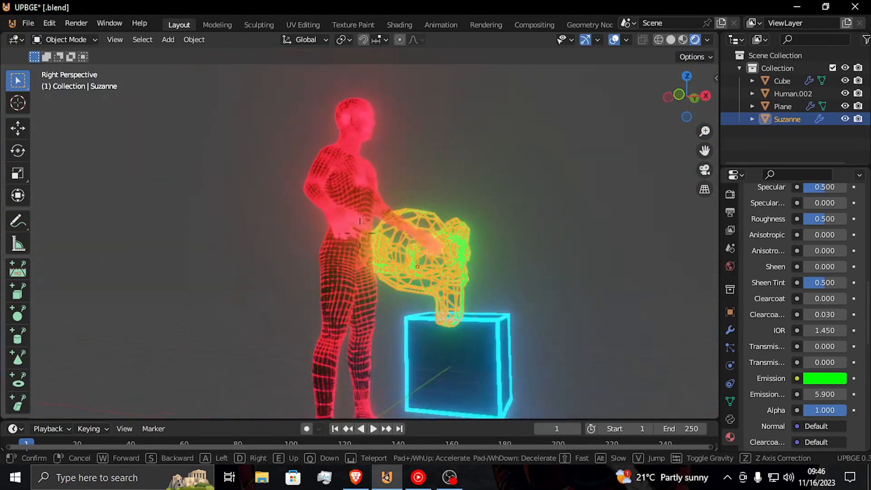
key(w)
key(d)
key(s)
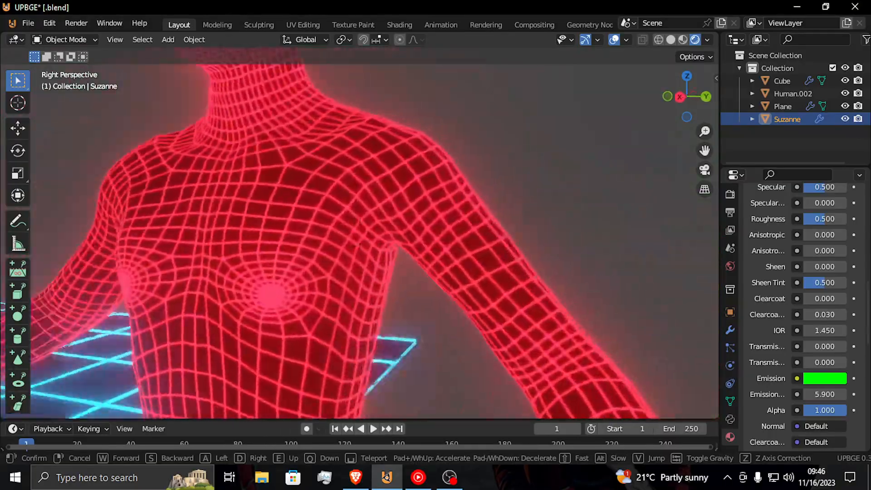
key(d)
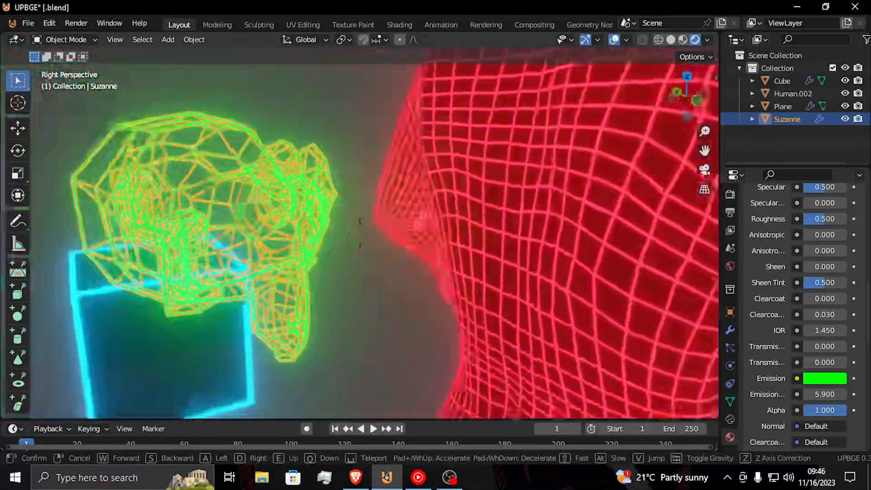
key(s)
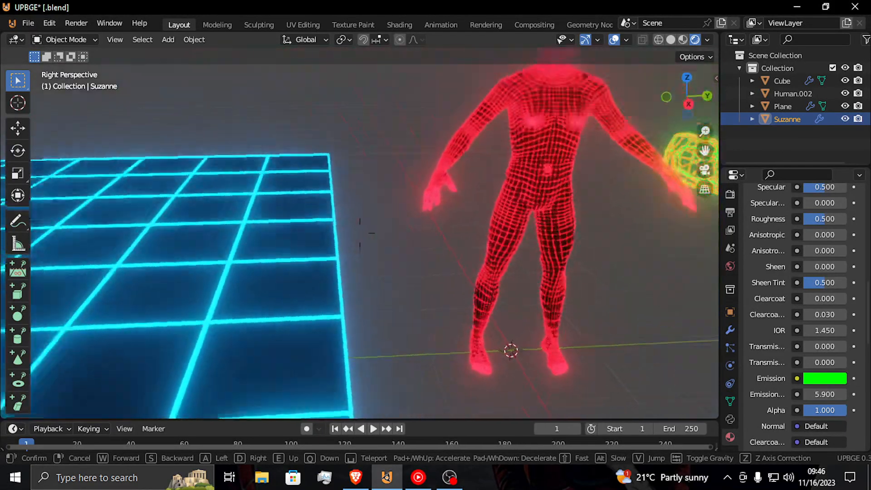
key(a)
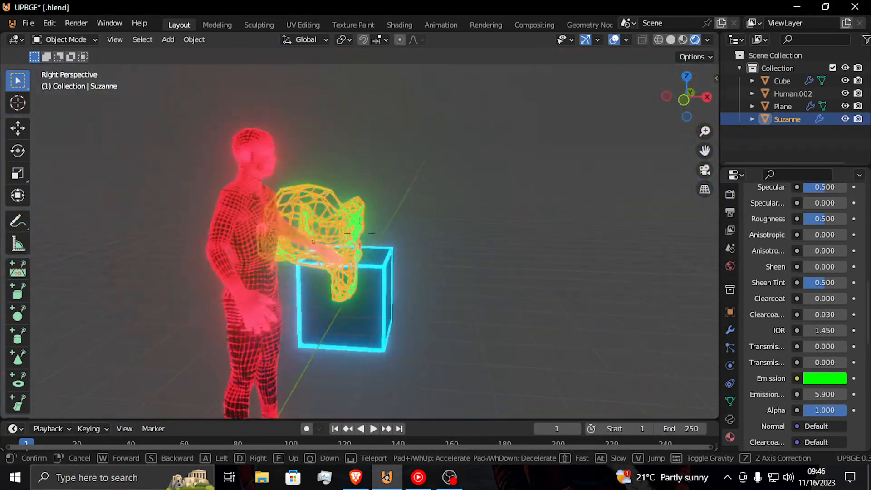
key(a)
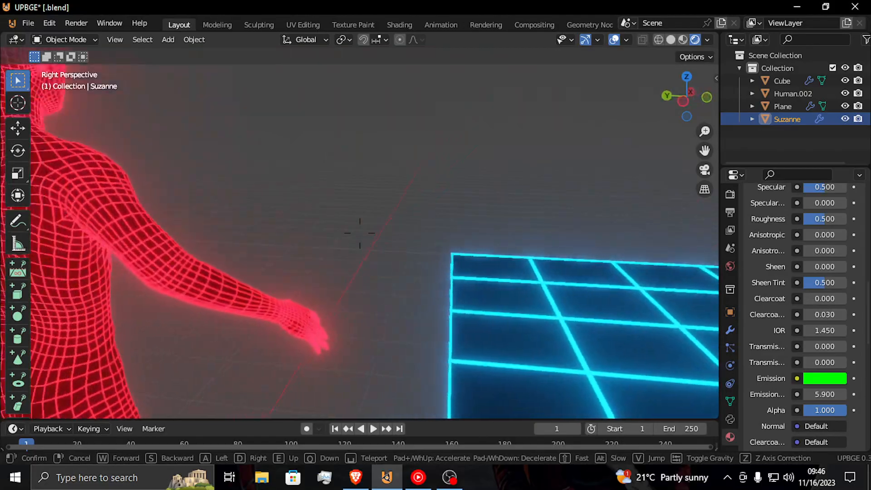
key(a)
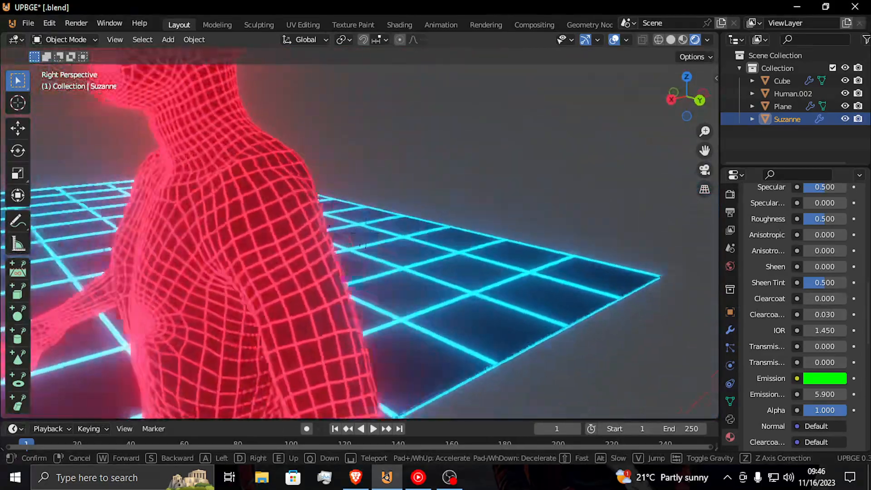
key(s)
key(w)
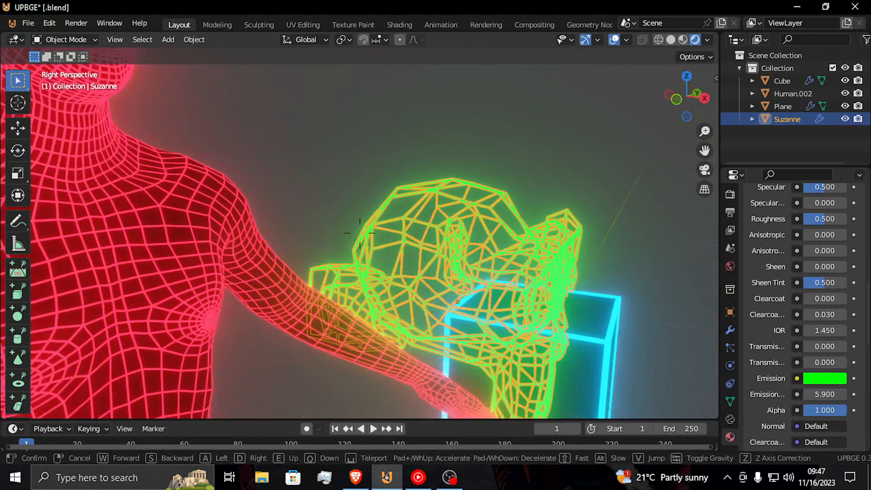
click(367, 268)
Select the human figure and preview the close-up of its arm beside the monkey head in the game engine
click(339, 330)
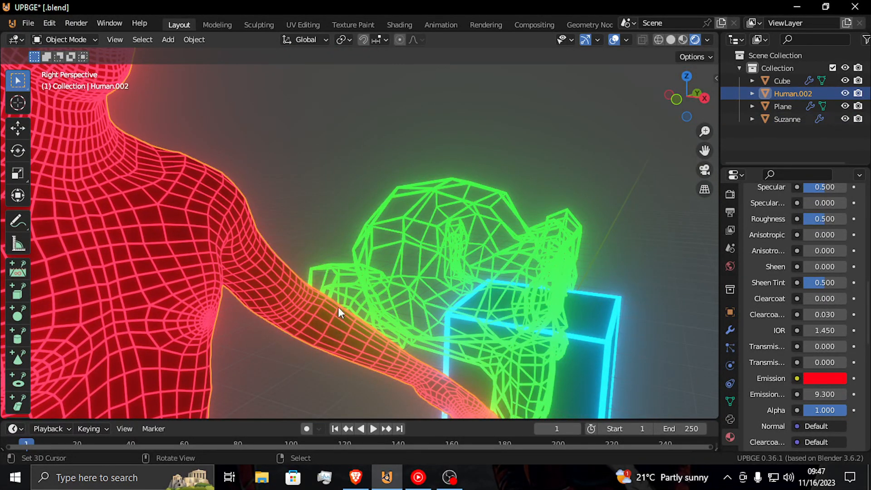
click(352, 287)
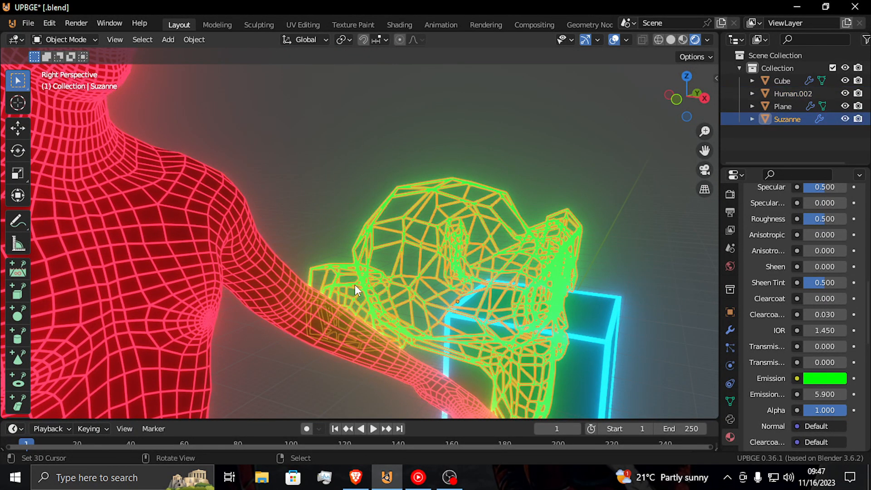
click(367, 329)
key(g)
key(Escape)
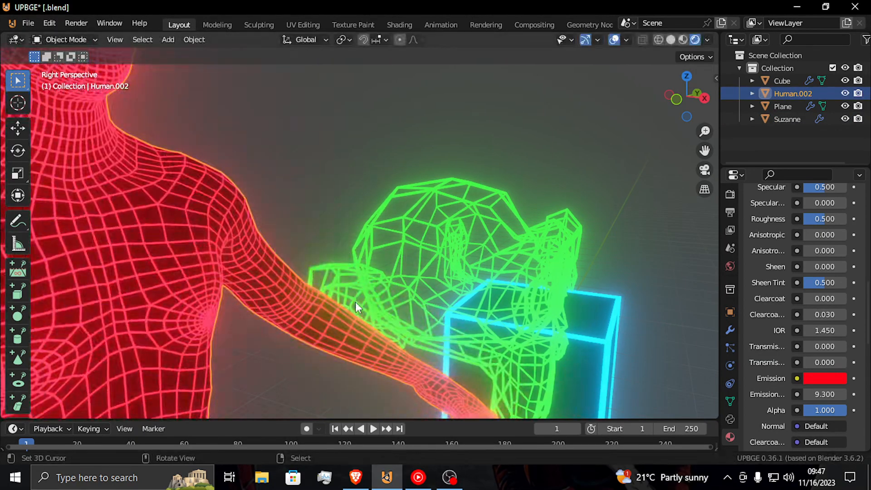
key(p)
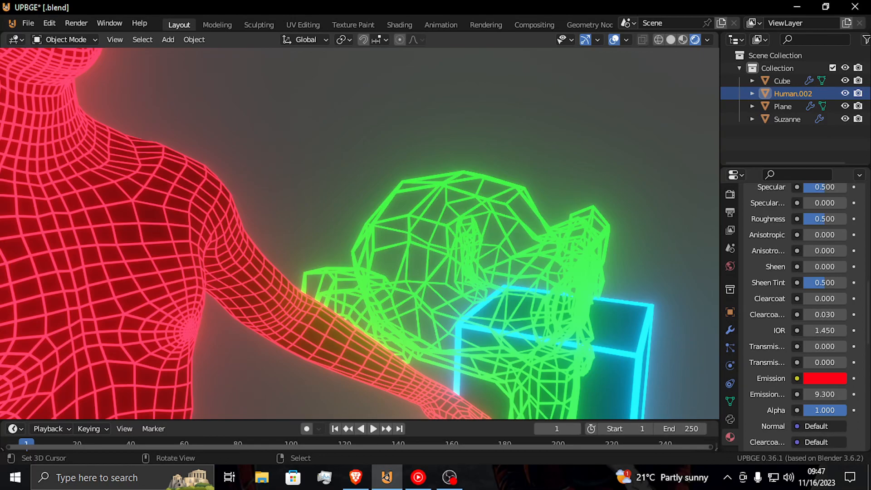
Leave the game preview, set the monkey head's Wireframe thickness to 0.012 m and enable Boundary, keeping Replace Original on
key(Escape)
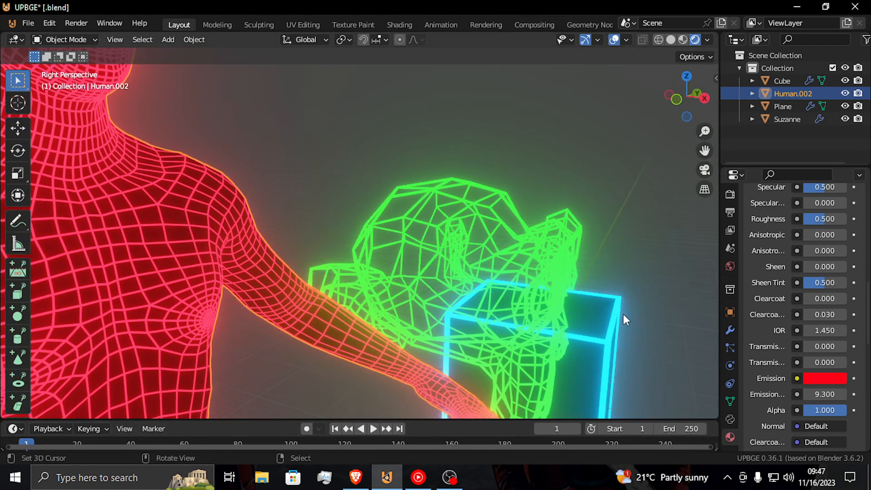
click(468, 261)
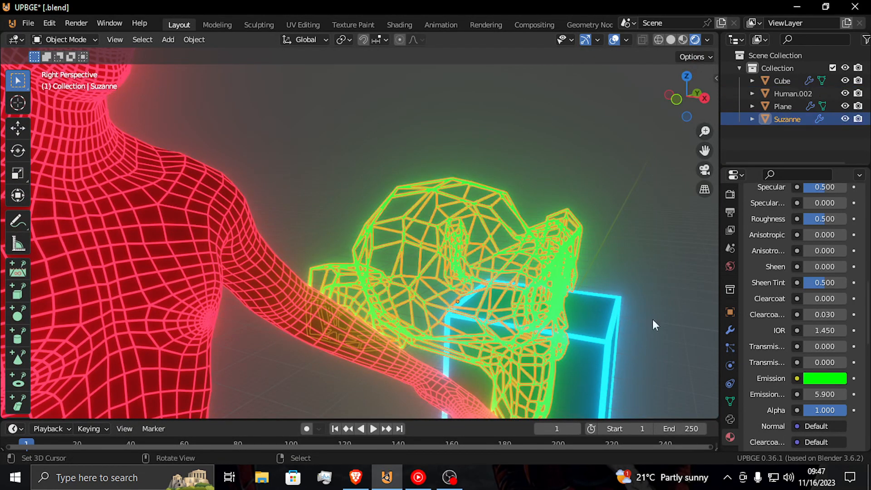
click(732, 325)
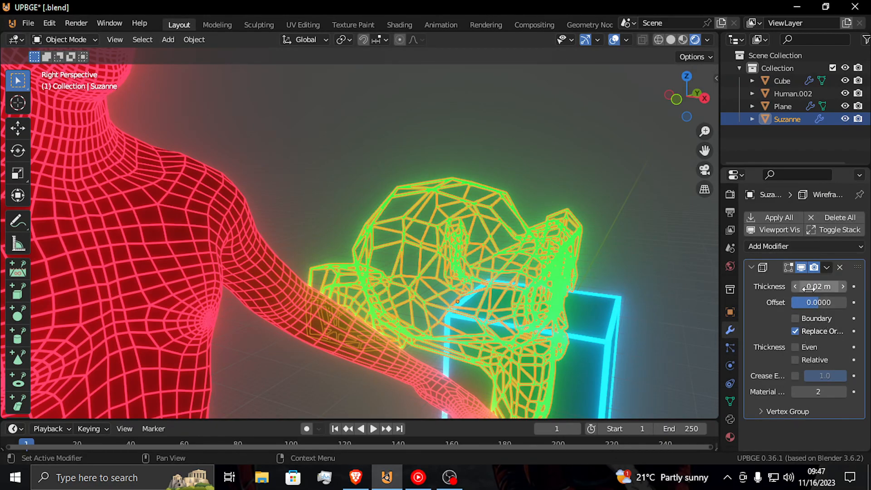
mouse_move(814, 286)
mouse_down()
mouse_move(835, 287)
mouse_move(813, 286)
mouse_move(820, 287)
mouse_up()
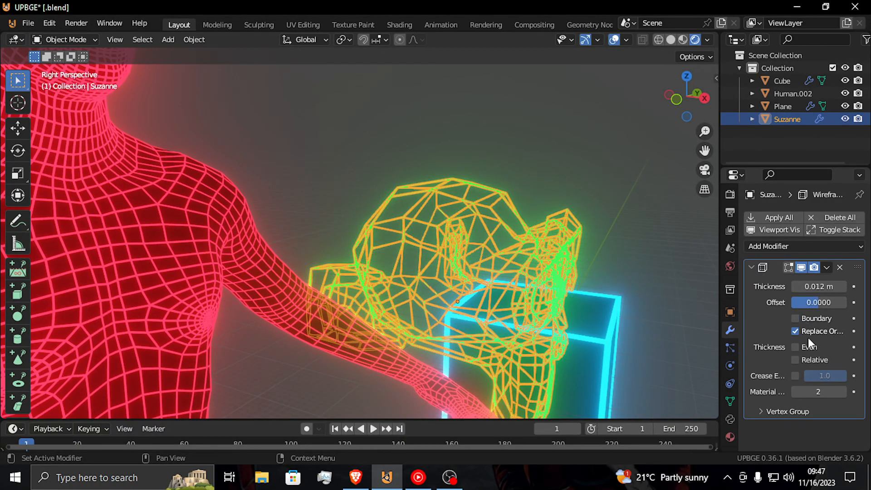
click(795, 331)
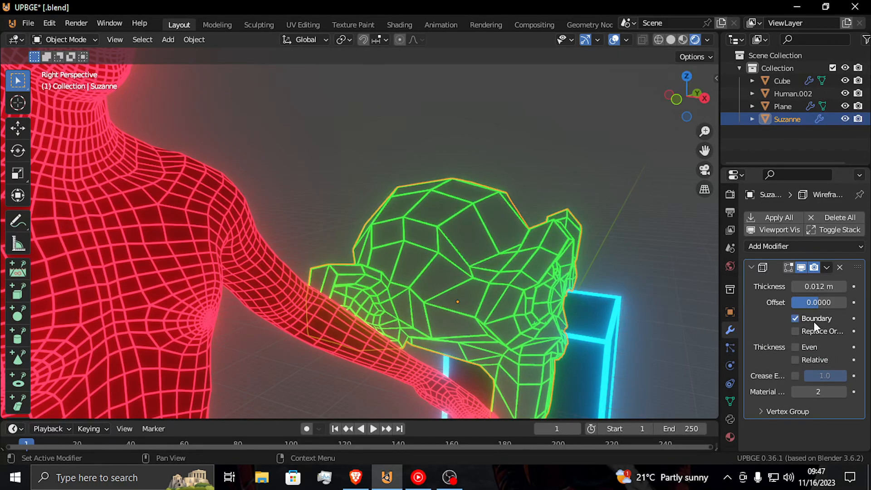
click(816, 334)
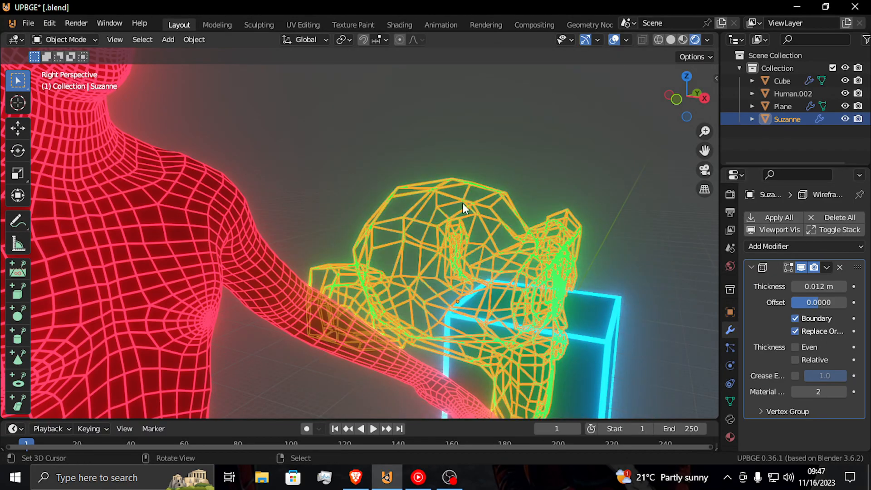
Fly past the human figure, monkey head and cube, select the grid plane and view the whole scene from a distance
key(shift+grave)
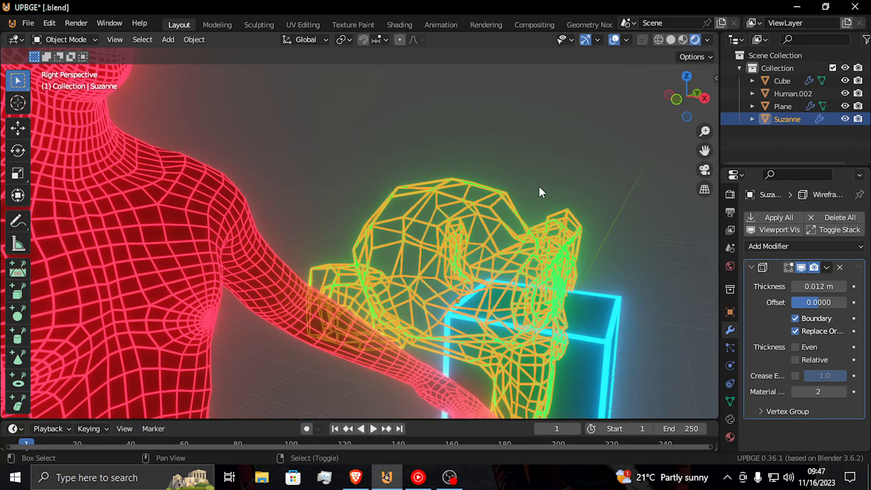
key(s)
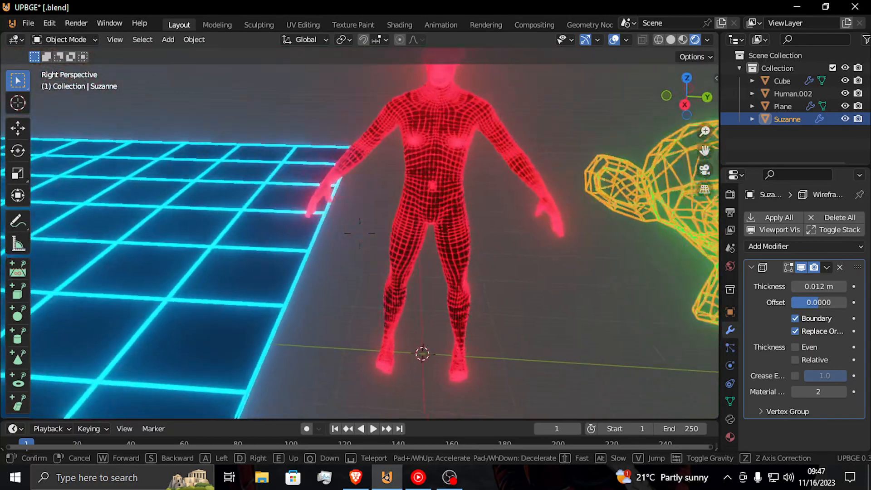
key(d)
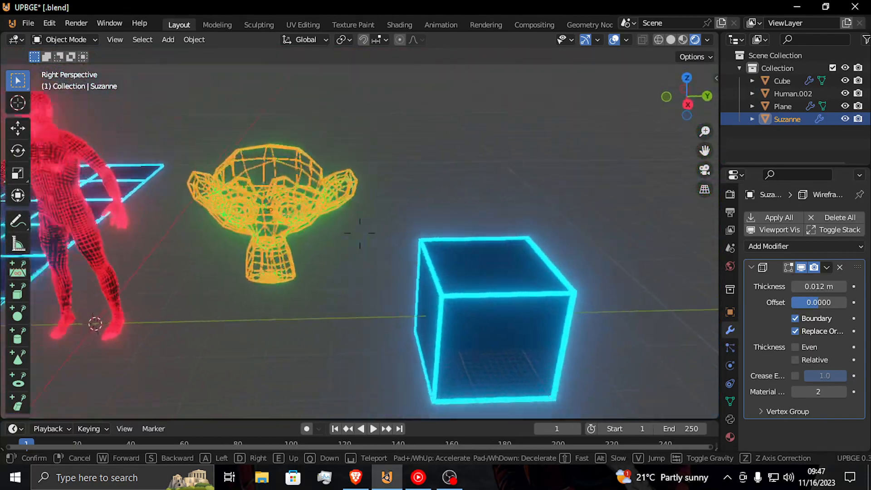
key(w)
key(a)
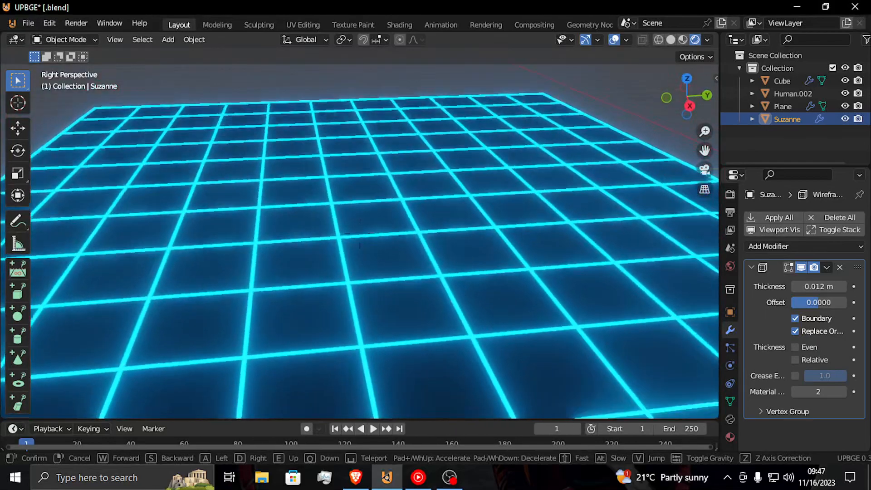
key(s)
click(315, 206)
click(367, 229)
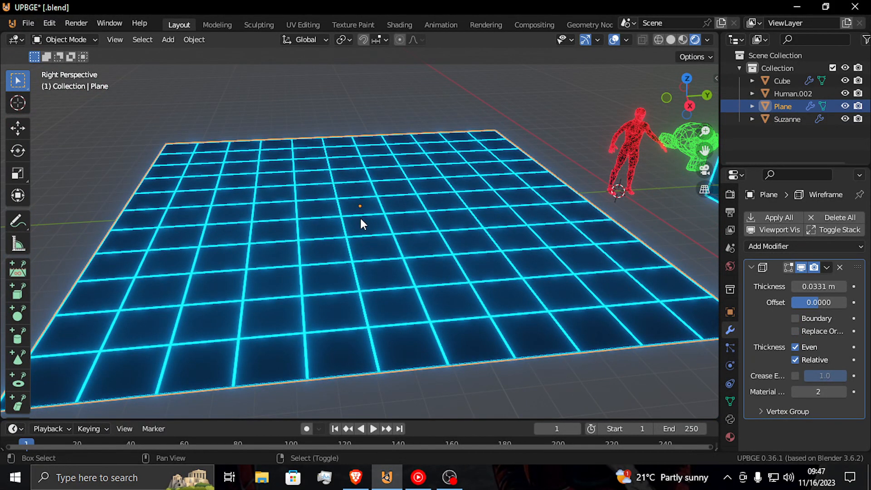
scroll(360, 216, down, 6)
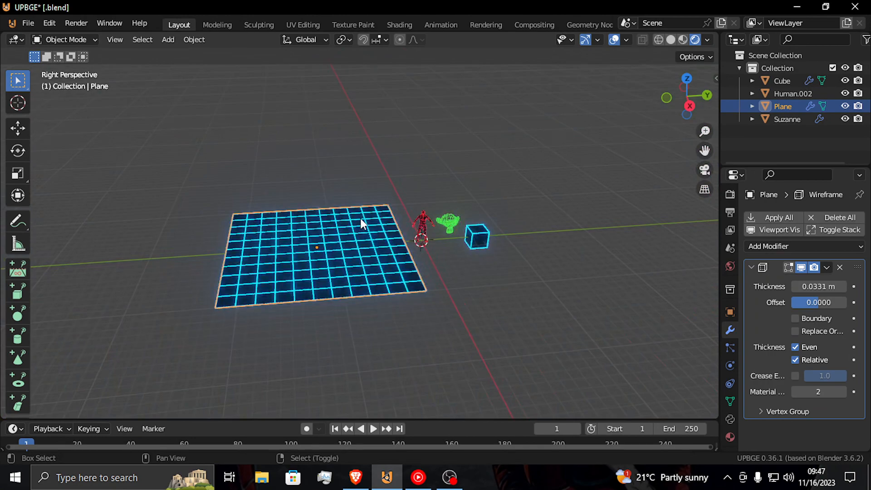
Add a cube mesh and move it -12 m along the global Y axis to the centre of the grid plane
key(shift+s)
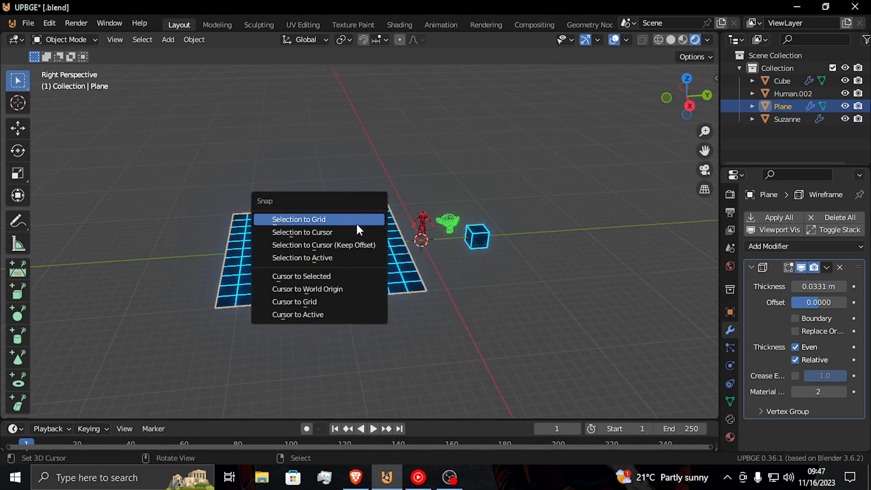
key(shift+a)
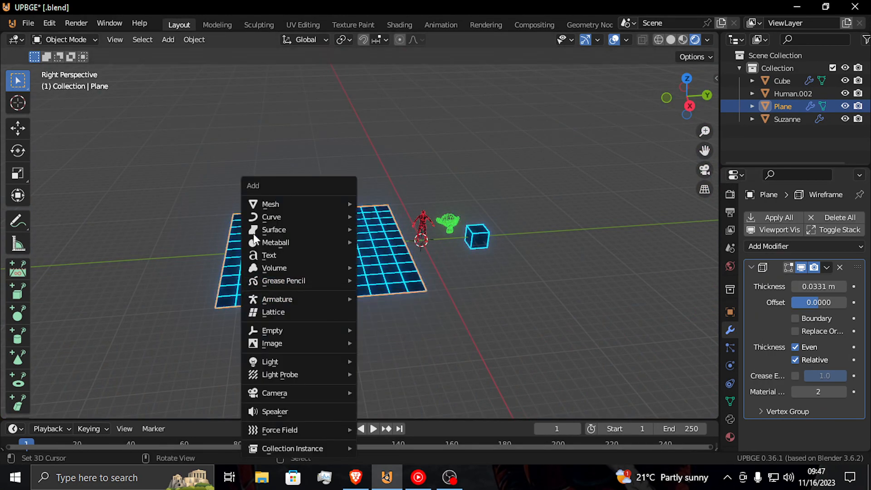
mouse_move(251, 205)
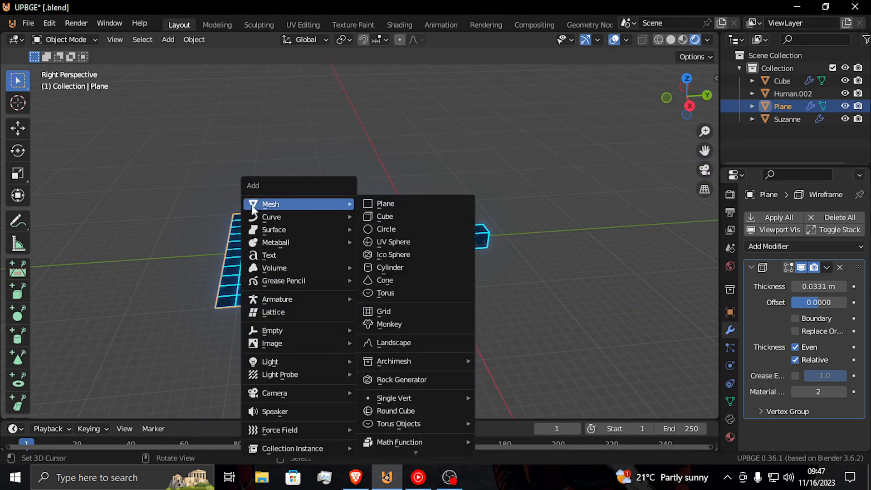
click(400, 217)
key(g)
key(y)
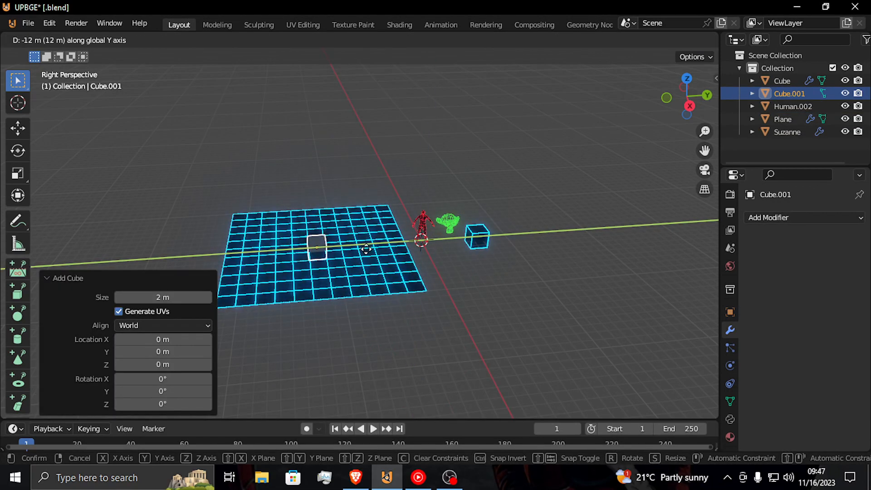
click(366, 247)
Scale the new cube's mesh by about 8.922 along the global Y axis in Edit Mode, forming a long bar across the grid
key(shift+grave)
key(Return)
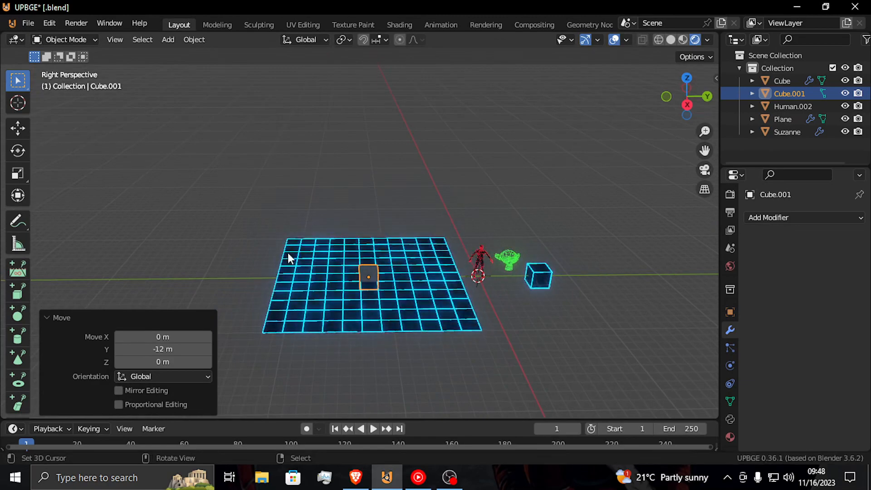
key(Tab)
key(s)
key(y)
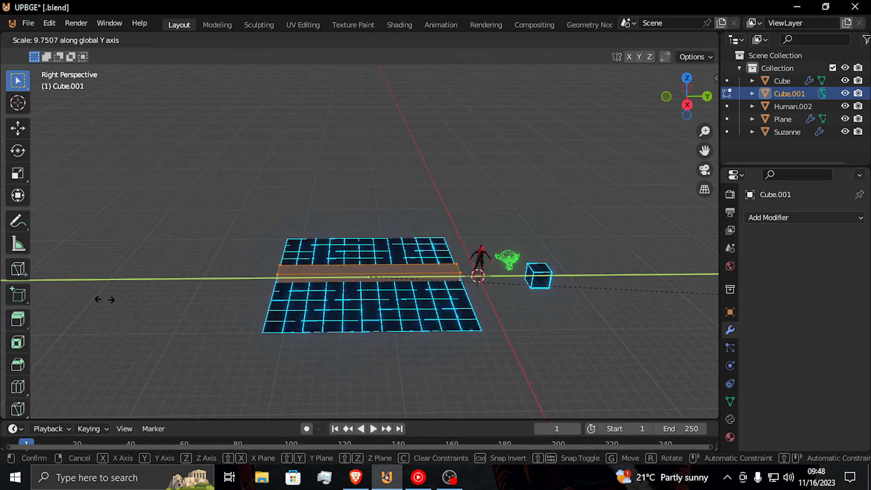
click(68, 306)
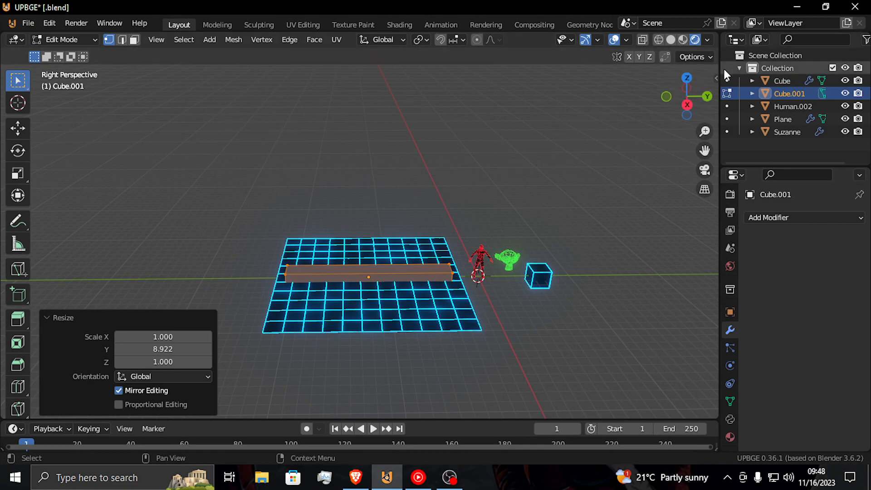
Show the sidebar's Edit tools and search the add-on preferences for "AUTO" to check the Auto Mirror add-on
click(716, 78)
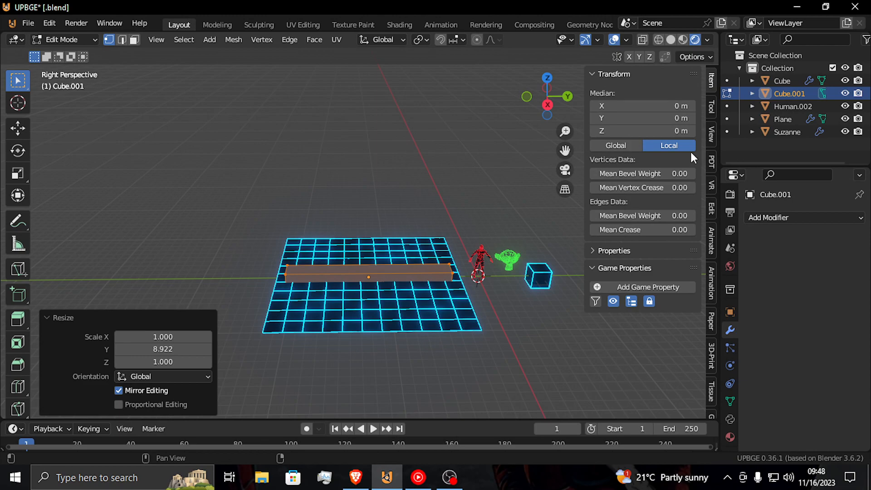
click(712, 208)
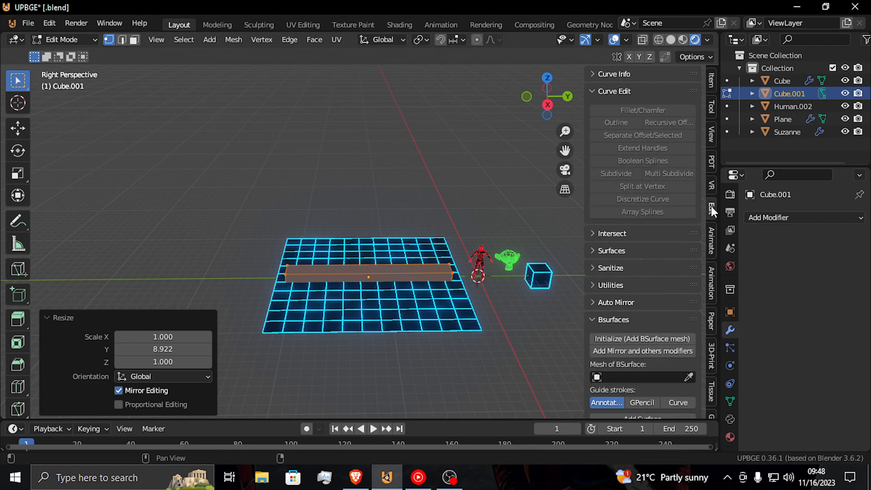
click(60, 24)
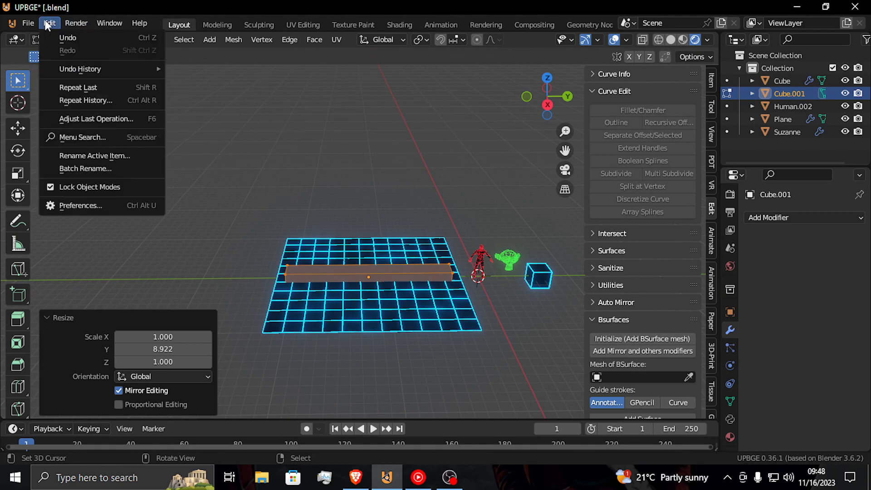
click(97, 207)
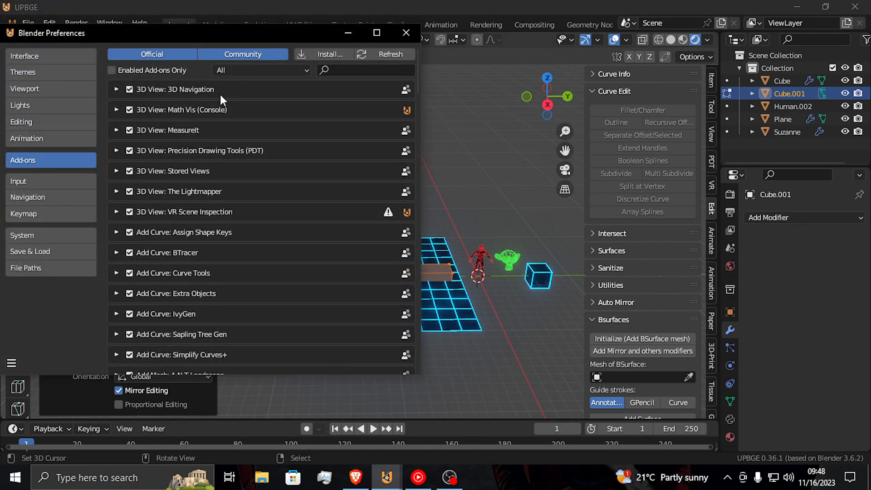
click(349, 69)
text(ATO)
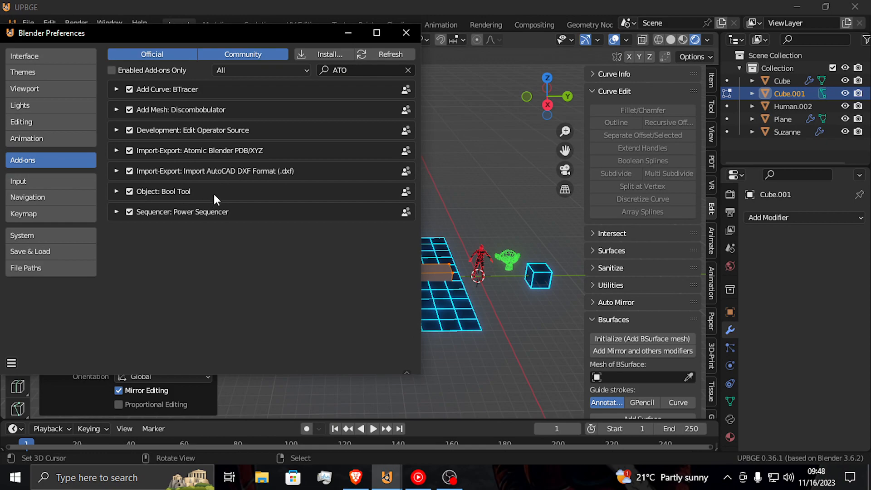
click(376, 70)
text(U)
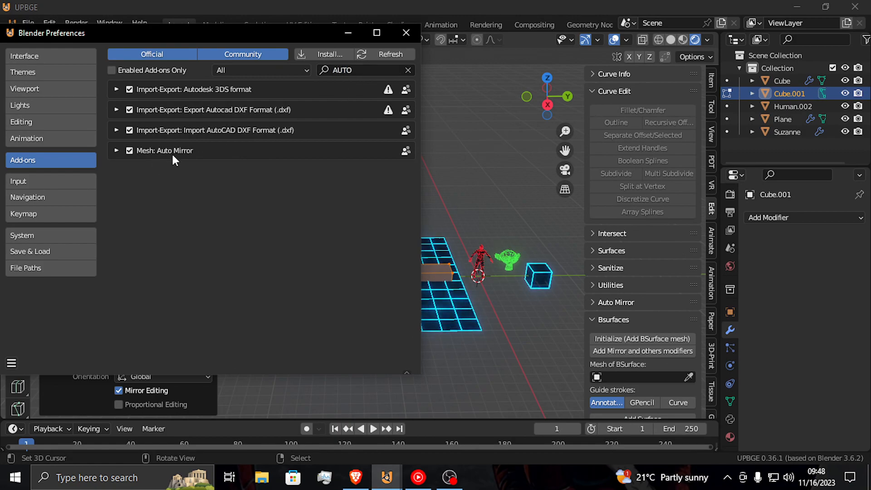
click(406, 32)
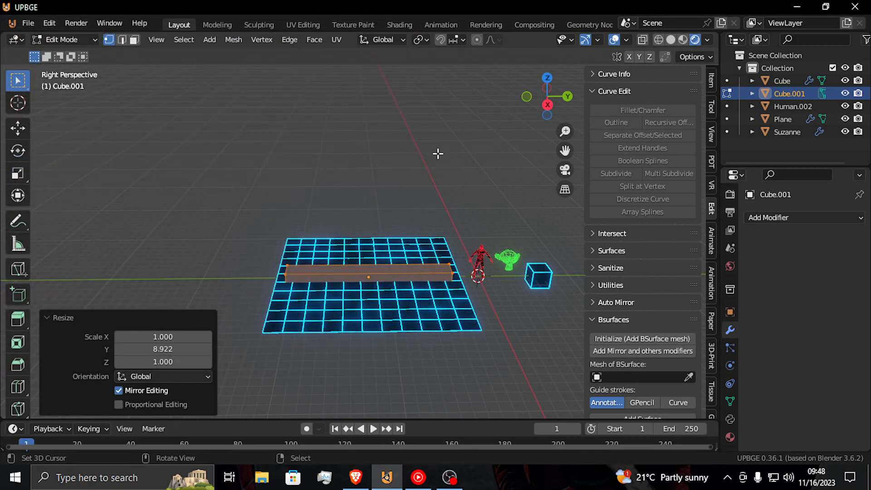
Try AutoMirror on the long bar along the X axis with Positive orientation, Cut and Mirror and Use Clip
key(shift+grave)
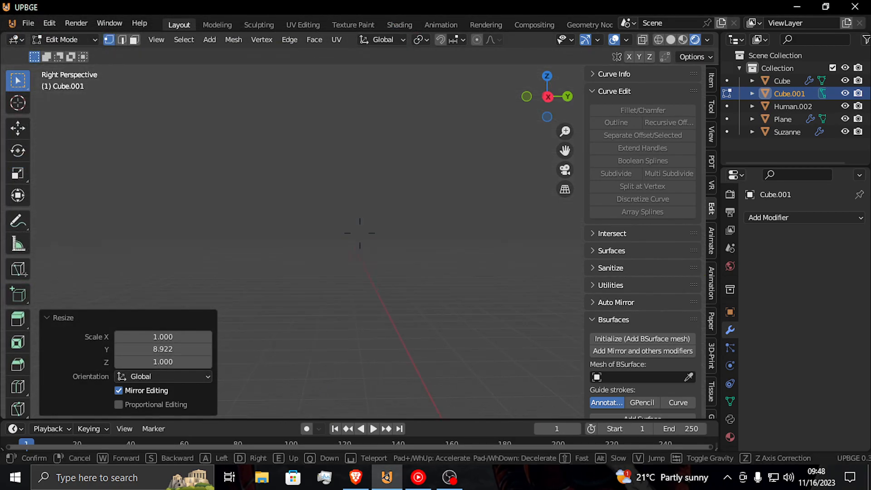
key(Escape)
scroll(473, 179, up, 5)
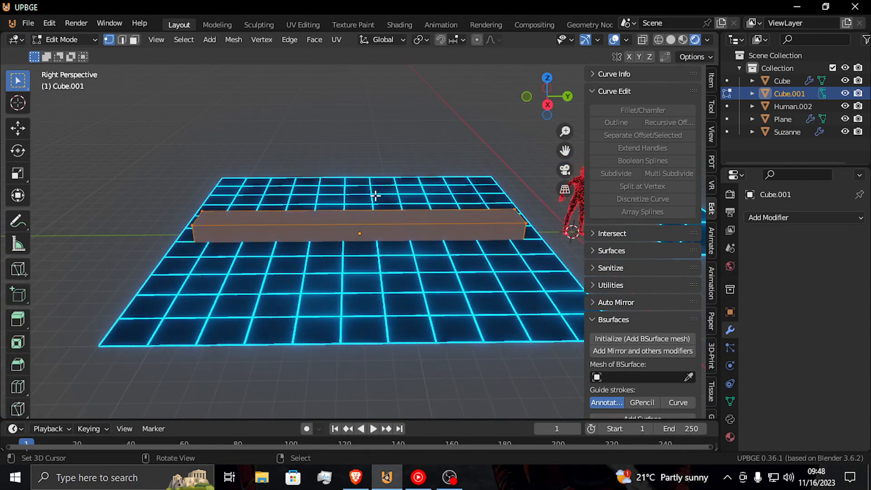
scroll(653, 272, down, 4)
scroll(653, 260, down, 5)
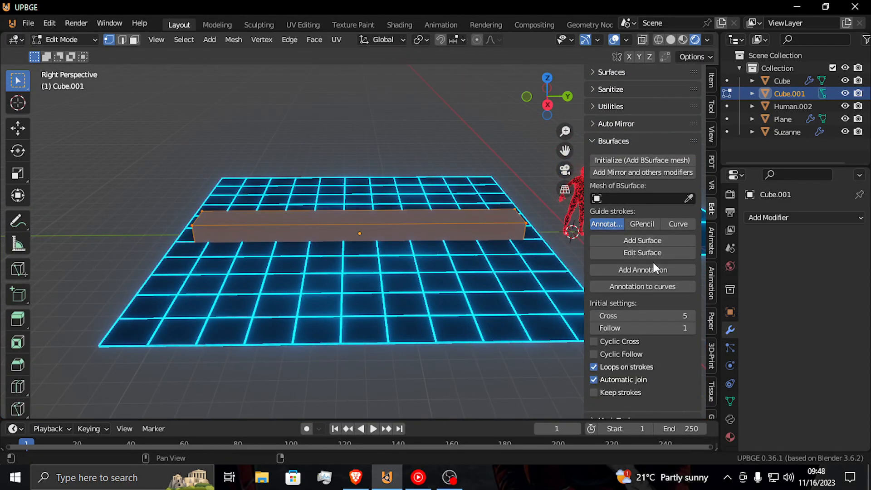
scroll(635, 353, up, 4)
scroll(635, 353, up, 4)
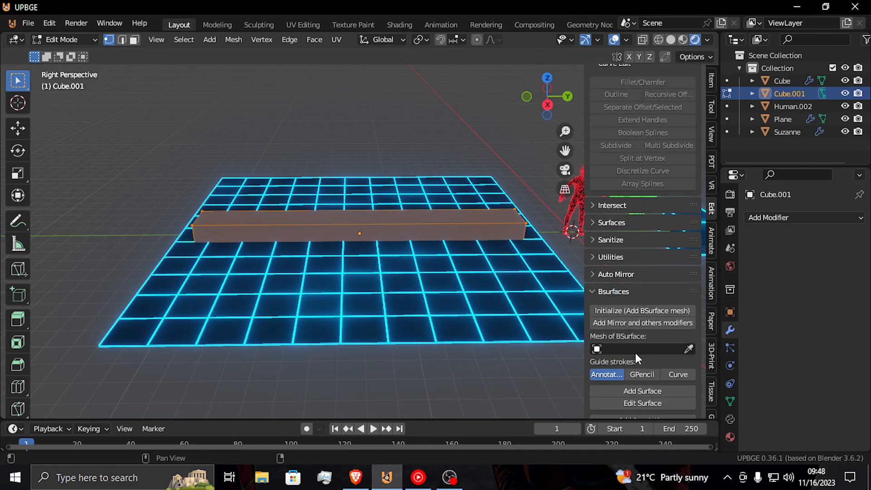
click(617, 274)
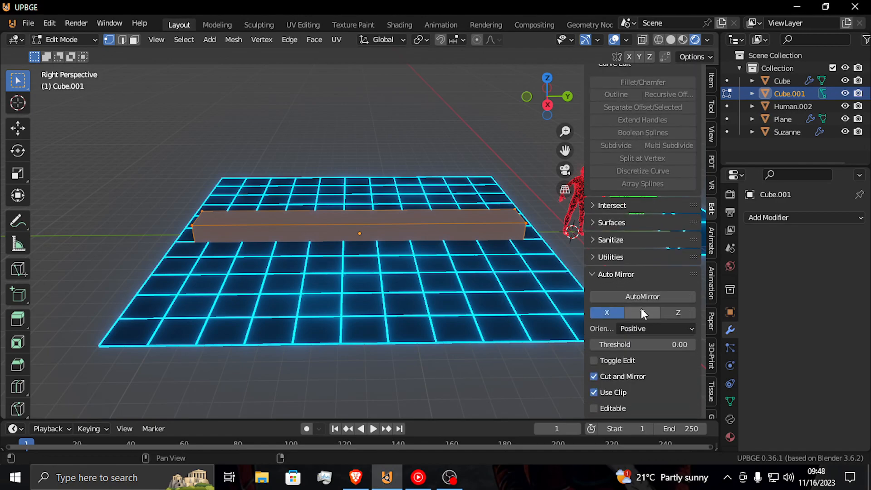
click(636, 295)
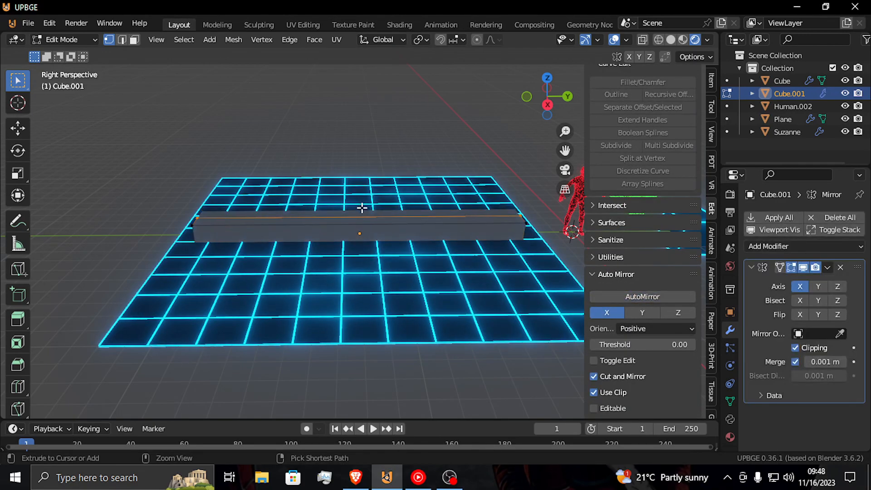
Remove the Mirror modifier from the bar and restore its full mesh in Edit Mode
key(Tab)
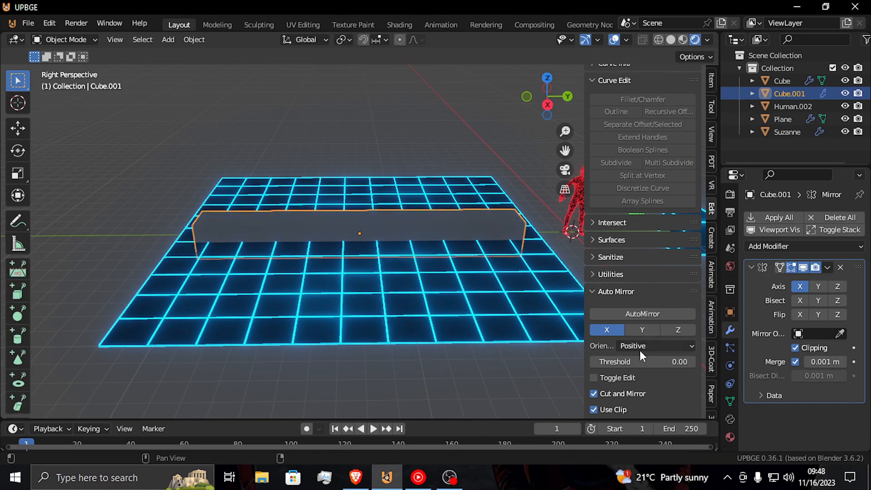
click(840, 267)
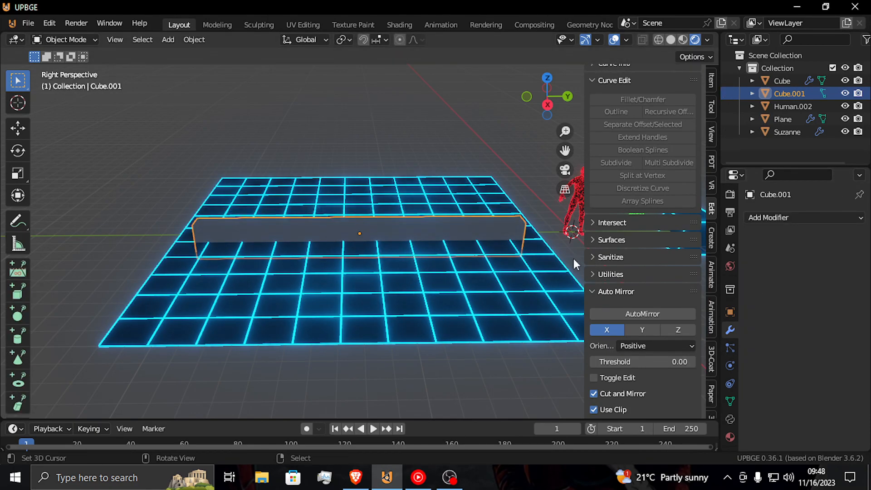
key(Tab)
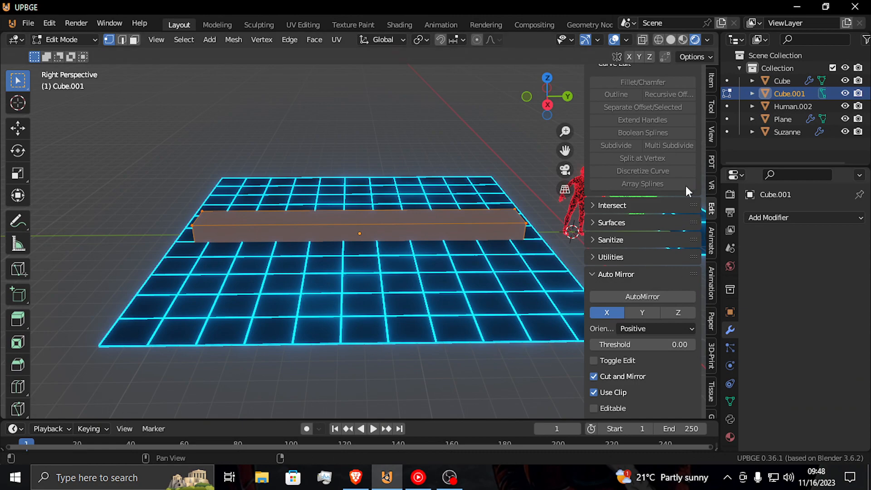
Apply the bar's rotation in Object Mode, try AutoMirror along X again, and undo these changes
key(Tab)
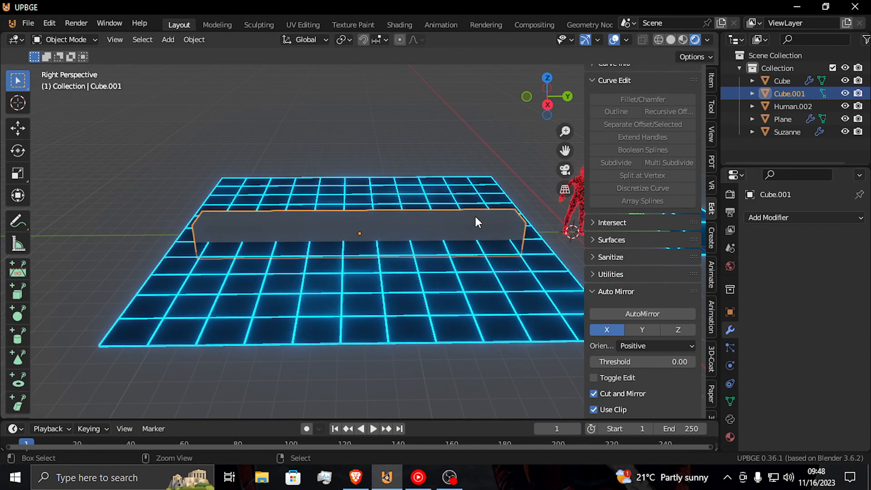
key(ctrl+a)
click(441, 229)
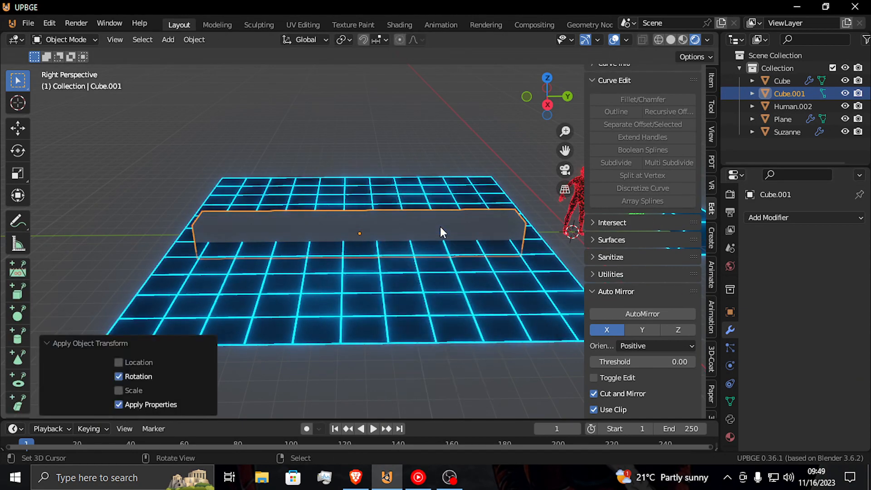
click(643, 314)
key(Tab)
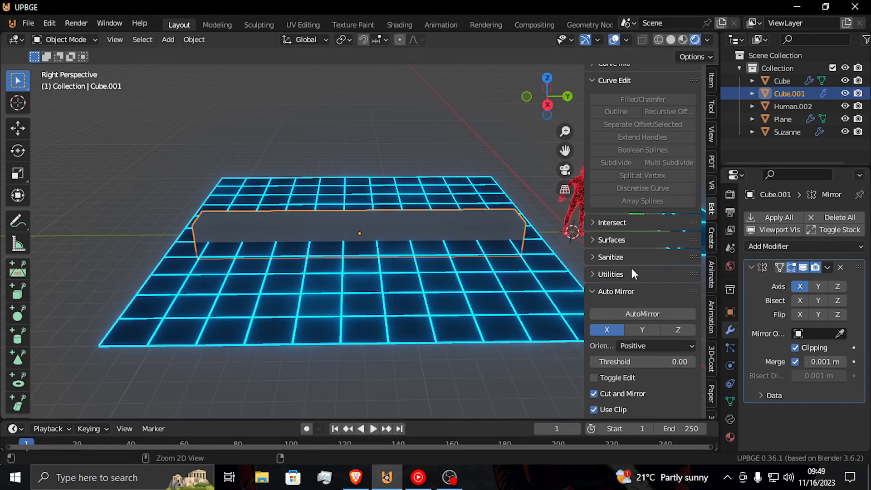
key(ctrl+z)
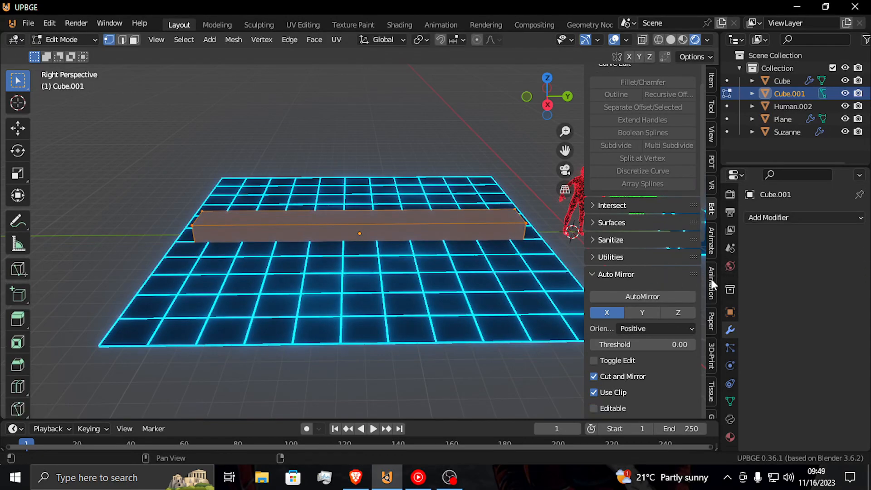
AutoMirror the bar along the Y axis and add one loop cut near the mirror plane with a slide factor of about 0.722
click(641, 313)
click(638, 297)
key(shift+grave)
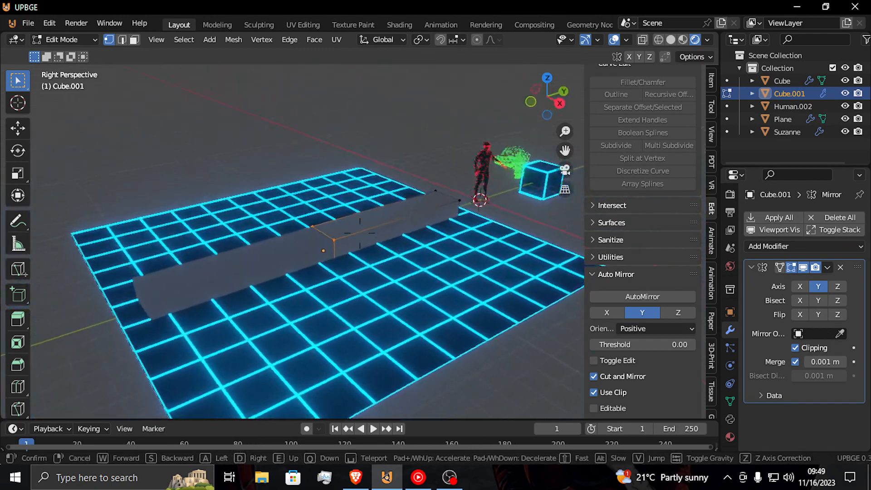
click(359, 233)
key(ctrl+r)
click(431, 207)
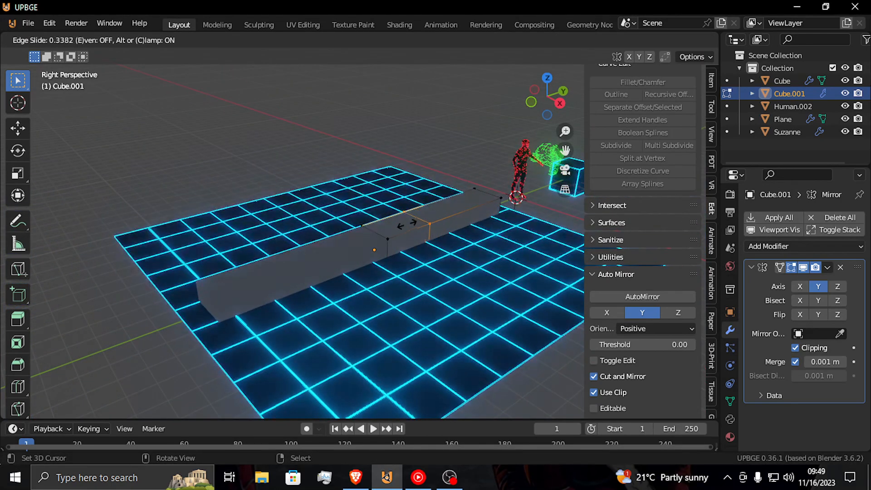
click(390, 242)
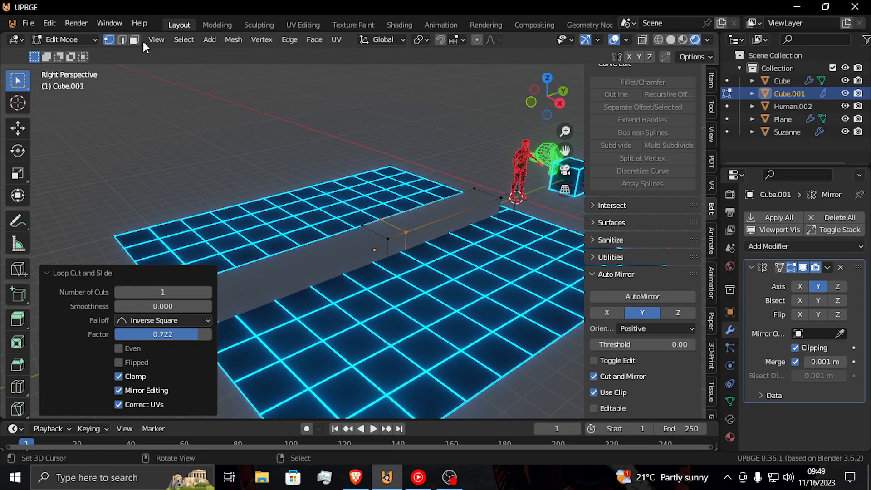
Extrude the top face of the bar's longer outer section upward into a tall block
click(135, 40)
right_click(440, 216)
key(e)
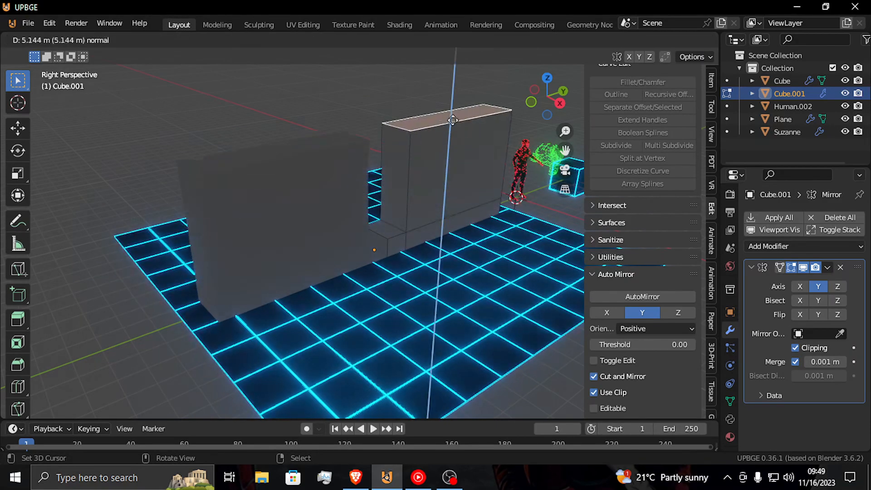
click(445, 139)
Select the block's large side face and the two base faces below, and extrude them outward twice, the second time by about 1.115 m along X
right_click(402, 239)
ctrl+click(433, 233)
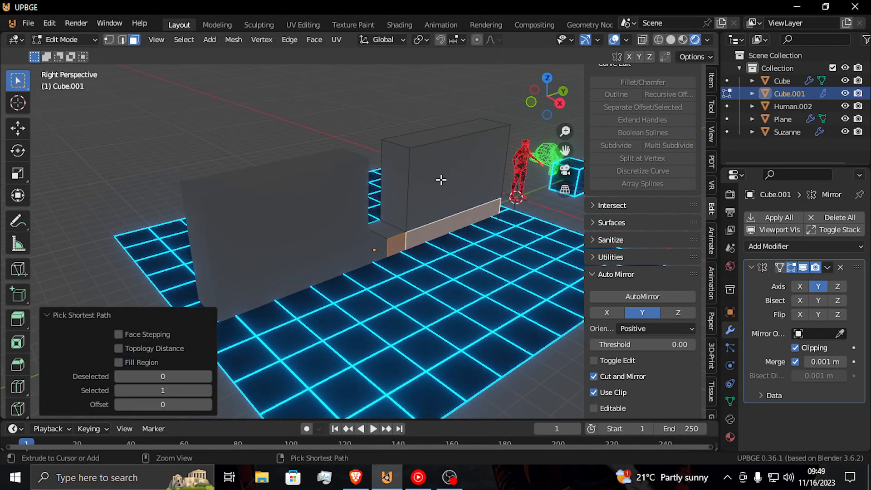
ctrl+click(442, 182)
key(e)
middle_drag(447, 236, 470, 257)
click(455, 252)
key(e)
click(473, 257)
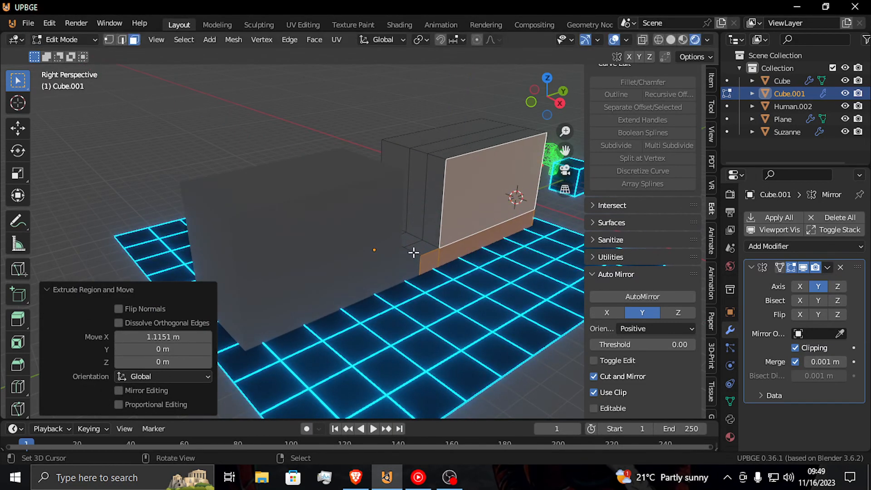
Add a horizontal loop cut around the tall block at about half its height
right_click(411, 240)
key(ctrl+r)
click(434, 220)
click(418, 224)
Turn on automatic vertex merging and extrude the small top face in the middle gap 2 m up along Z
key(2)
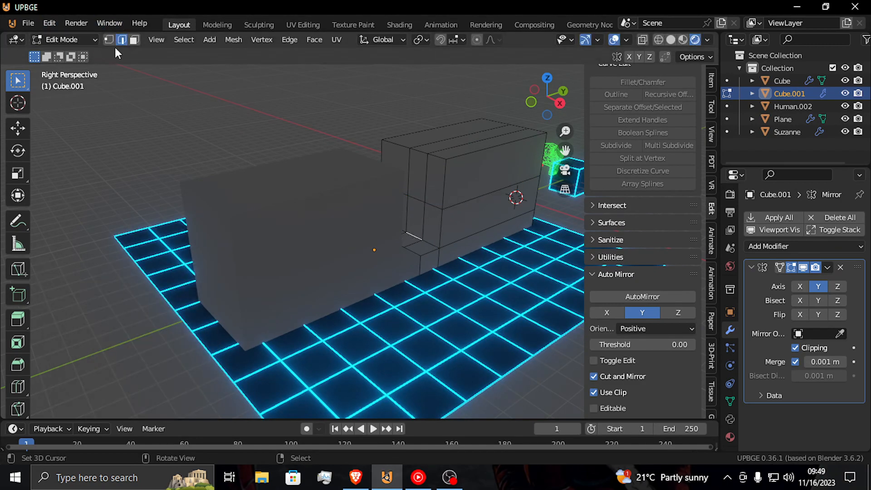
click(665, 57)
key(g)
key(z)
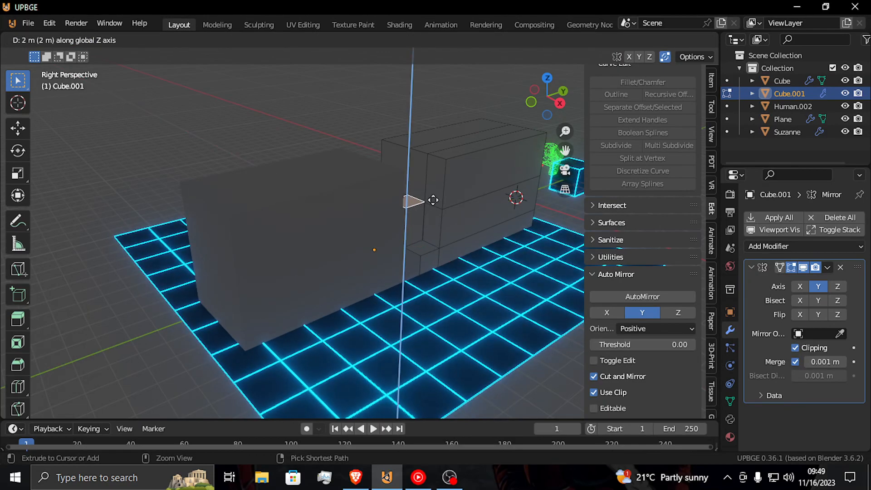
ctrl+click(432, 201)
Extrude the lower front faces of the base about 1.479 m along the global X axis to form a ledge
key(shift+grave)
key(d)
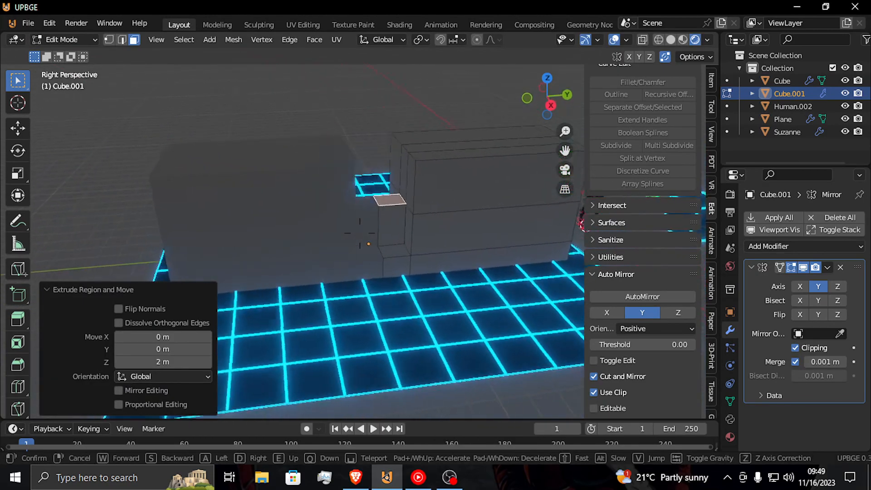
click(389, 243)
right_click(440, 207)
mouse_move(414, 209)
middle_down()
mouse_move(438, 214)
mouse_move(409, 210)
middle_up()
right_click(361, 238)
key(e)
key(x)
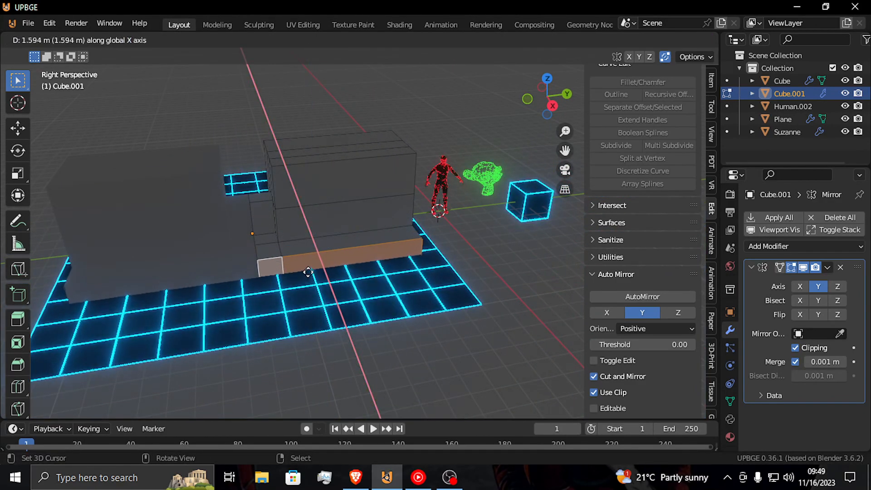
click(308, 272)
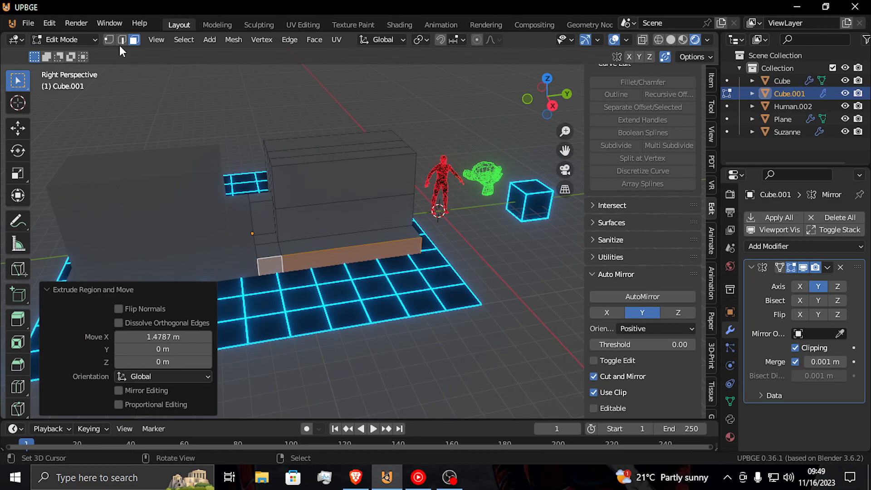
Select the front top edges of the base ledge and move them along the Z axis
click(122, 40)
click(269, 258)
shift+click(338, 254)
key(g)
key(z)
click(360, 240)
Add three evenly spaced vertical loop cuts across the tall block and its ledge
key(ctrl+r)
scroll(360, 240, up, 2)
click(360, 241)
right_click(344, 234)
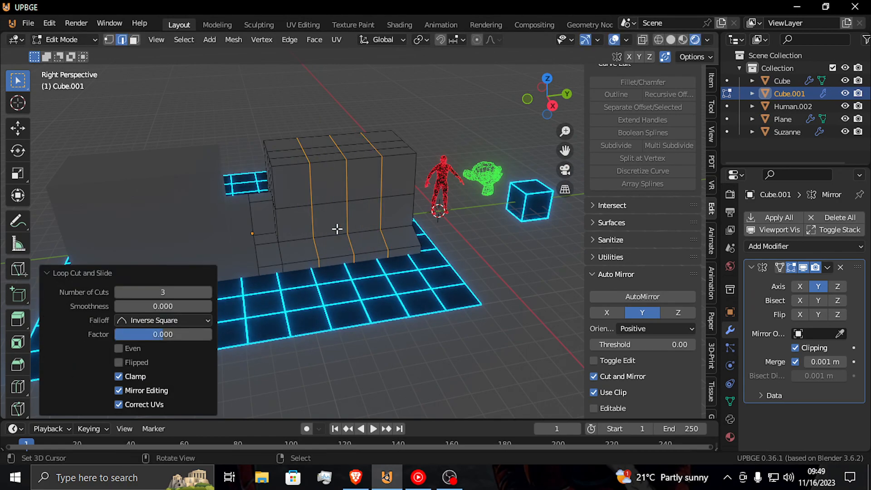
Extrude two alternate front faces of the ledge about 1.161 m along the X axis as protruding blocks
click(134, 40)
click(337, 262)
shift+click(405, 254)
key(g)
key(x)
click(397, 268)
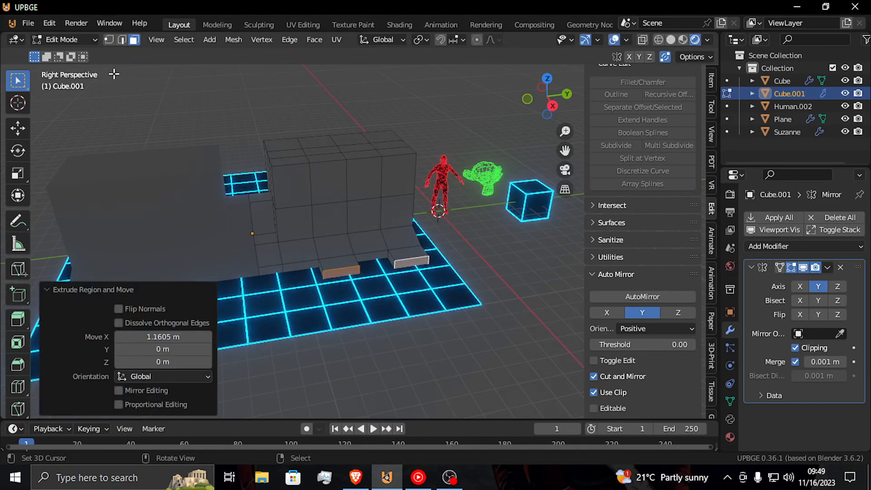
Select the front top edges of the two protruding blocks and move them along the Z axis
click(122, 41)
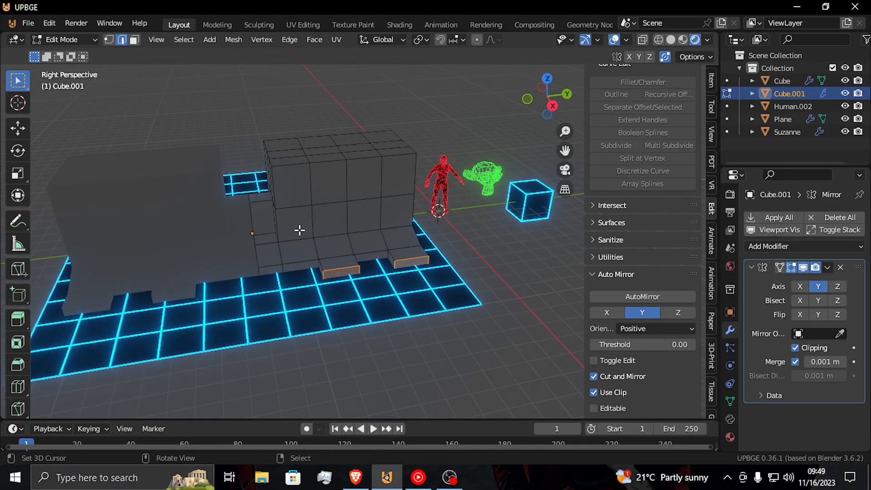
click(338, 271)
shift+click(414, 259)
key(g)
key(z)
click(415, 257)
Raise the whole mirrored object along the global Z axis in Object Mode so its base clears the grid plane
key(Tab)
key(g)
key(z)
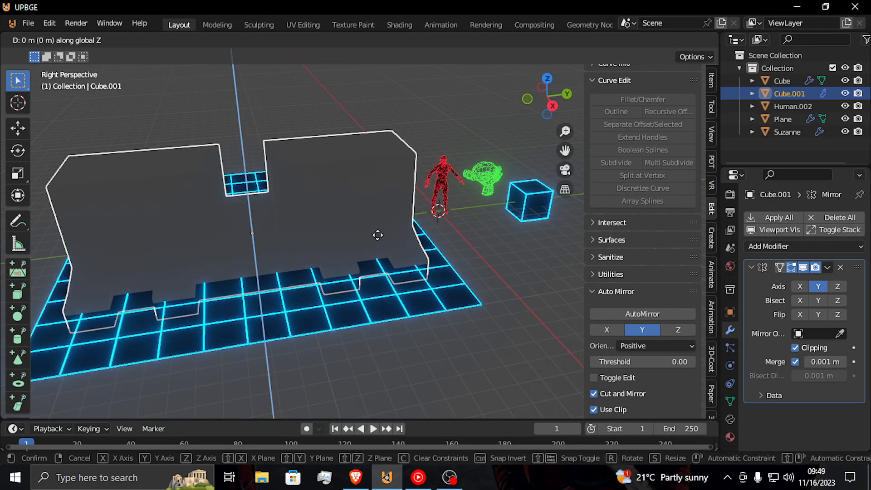
ctrl+click(380, 218)
shift+middle_drag(356, 219, 356, 241)
Extrude the top faces of the third column from the middle gap upward by about 3.049 m in Edit Mode
key(Tab)
mouse_move(370, 200)
middle_down()
mouse_move(428, 234)
mouse_move(376, 199)
middle_up()
scroll(427, 233, up, 2)
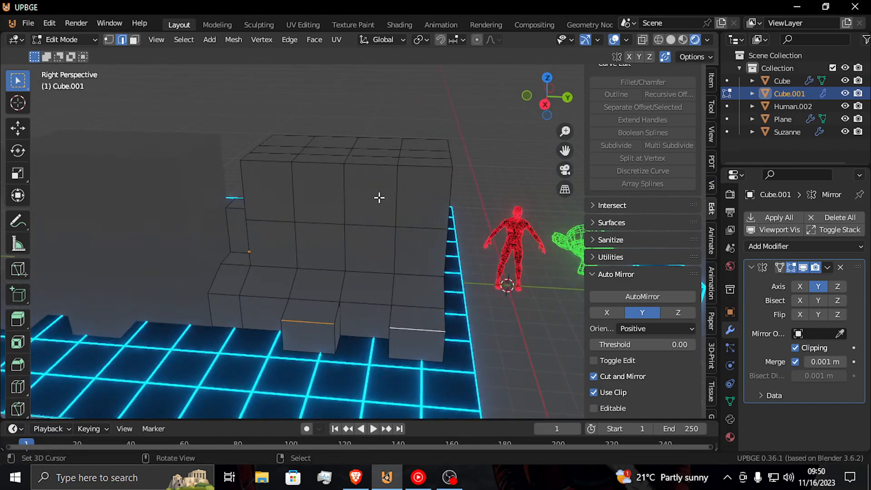
click(387, 162)
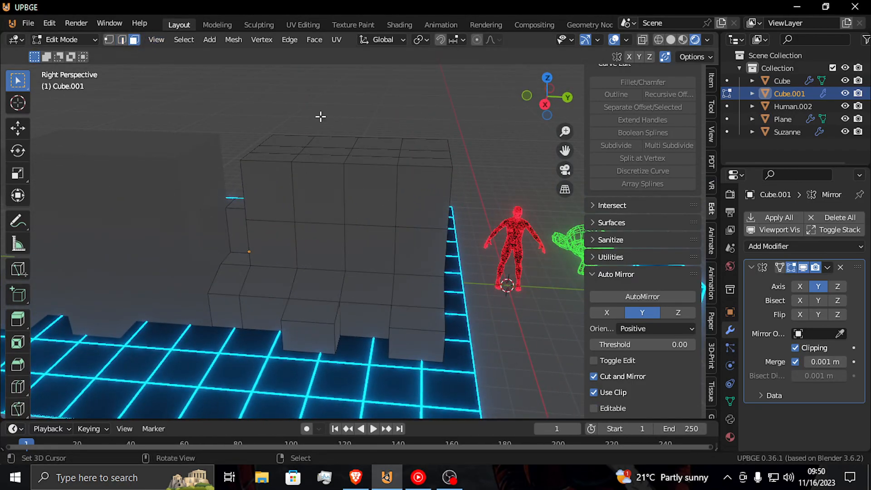
click(375, 157)
shift+click(380, 145)
key(e)
click(335, 109)
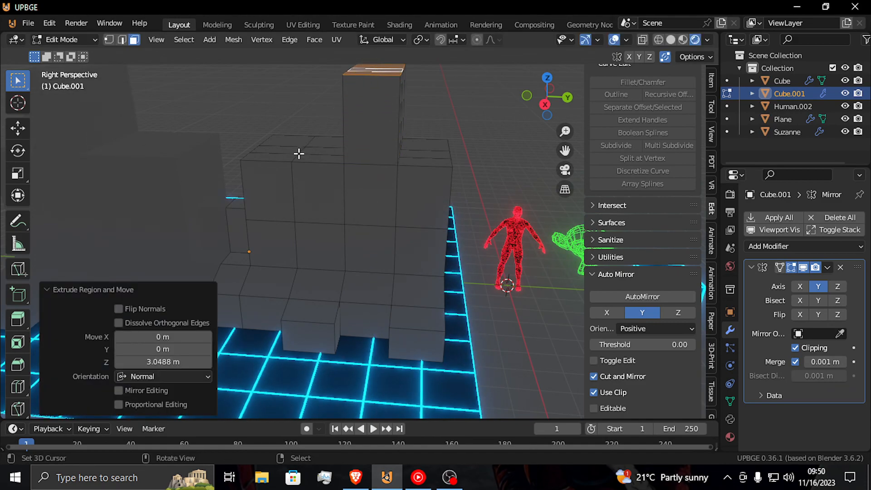
Extrude the top faces of the column beside the middle gap upward by about 7.685 m
key(ctrl+z)
ctrl+click(278, 157)
key(e)
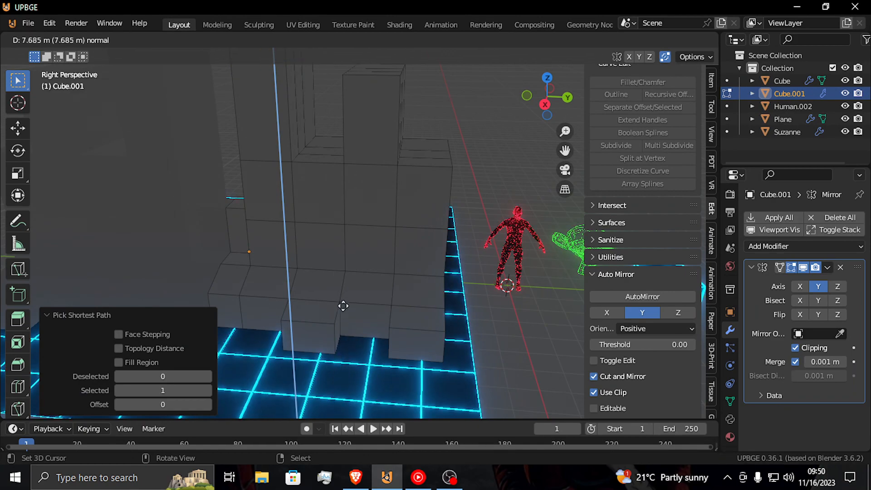
click(343, 306)
Add four evenly spaced horizontal loop cuts around the tallest tower
key(shift+grave)
key(ctrl+r)
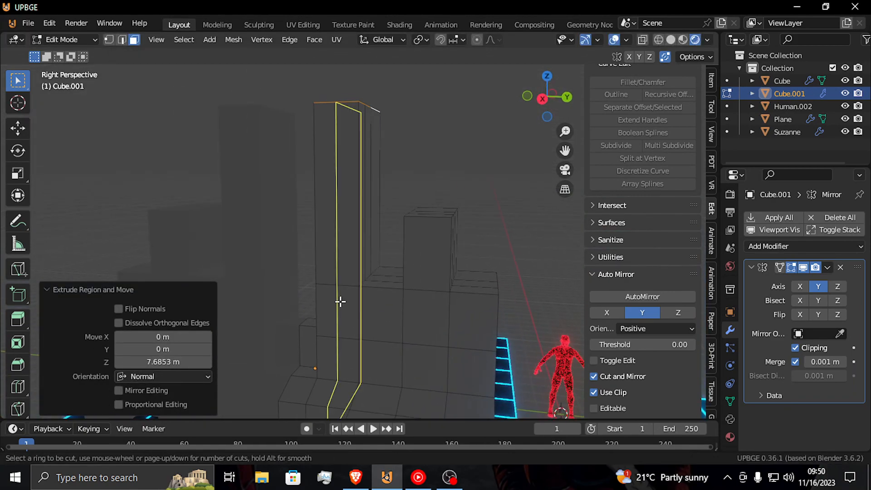
scroll(367, 243, up, 3)
click(368, 243)
right_click(368, 243)
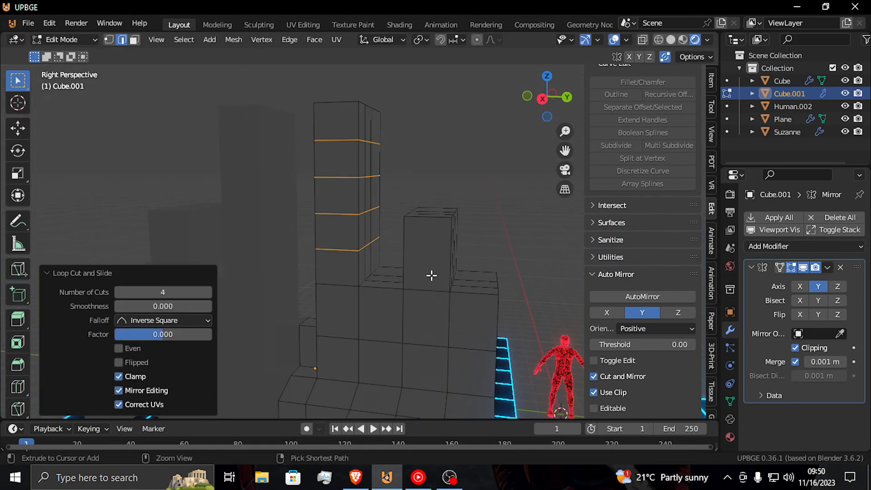
Add further single centred loop cuts through the shorter tower, the tallest tower and the base block
key(ctrl+r)
click(445, 263)
right_click(445, 261)
key(ctrl+r)
click(329, 109)
right_click(329, 108)
key(ctrl+r)
click(432, 226)
right_click(431, 226)
key(ctrl+r)
click(493, 330)
right_click(490, 331)
shift+middle_drag(460, 340, 510, 341)
key(ctrl+r)
click(464, 222)
right_click(463, 227)
Return to Object Mode and create a new material for the finished building object
key(shift+grave)
key(s)
key(a)
click(471, 234)
key(Tab)
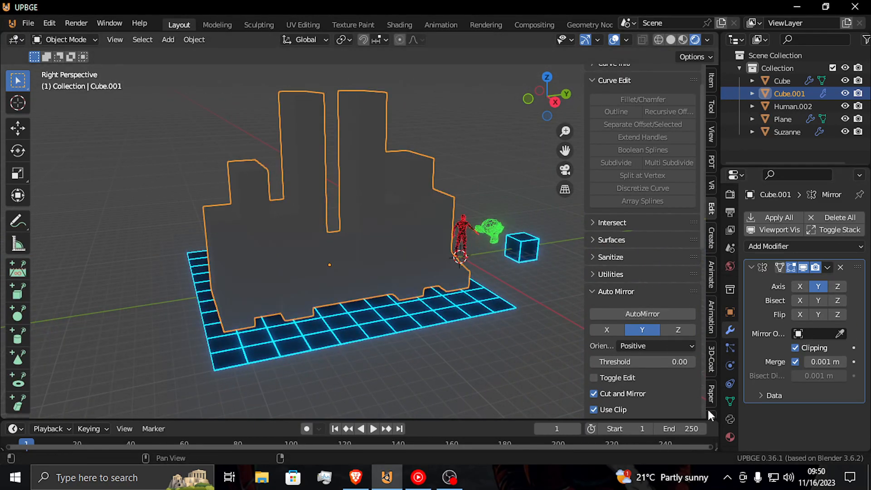
click(731, 437)
click(838, 272)
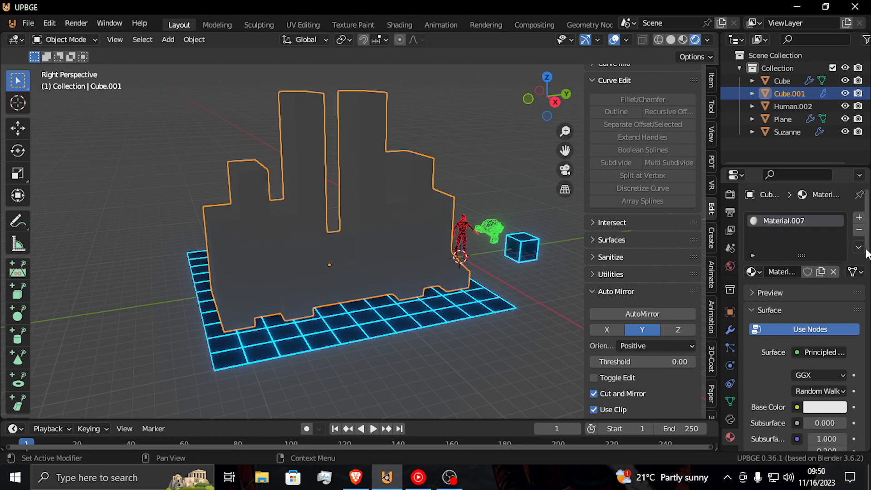
Add a second material slot and set the first material's base color to black with a Value of 0
click(859, 217)
click(800, 221)
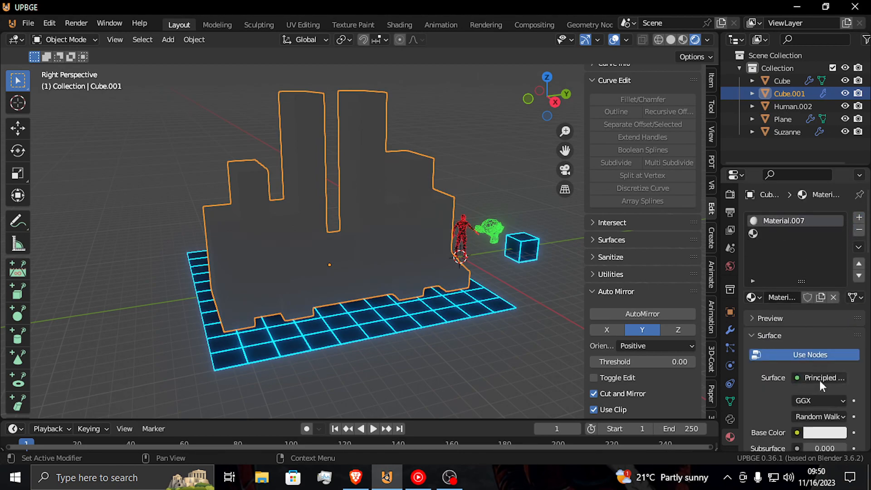
click(839, 434)
drag(837, 257, 838, 343)
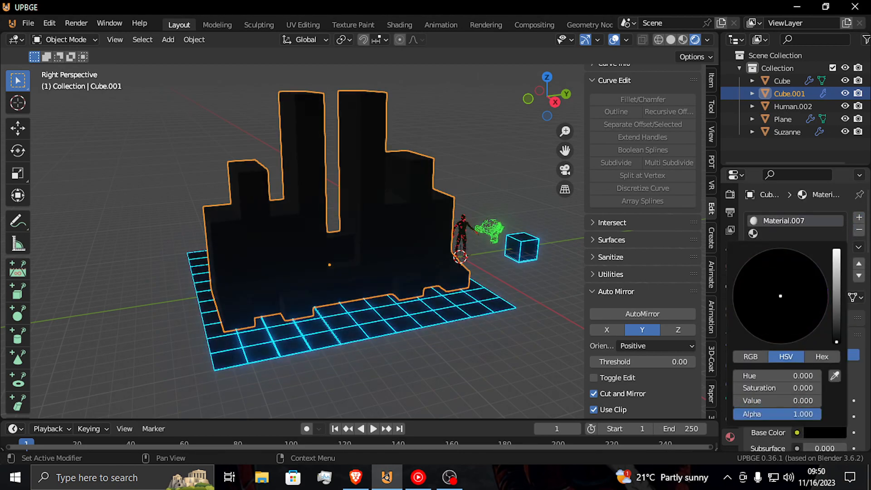
Create a new material in the second slot and set its emission color to bright cyan
click(766, 231)
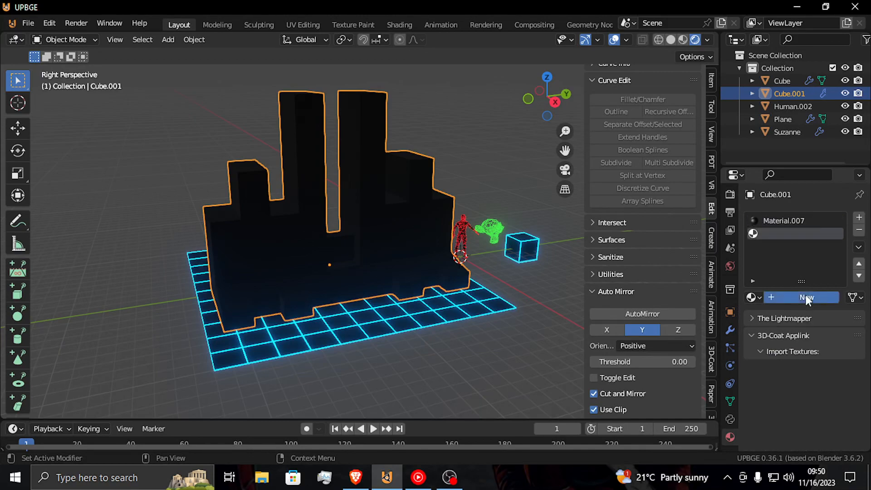
click(805, 295)
scroll(811, 307, down, 15)
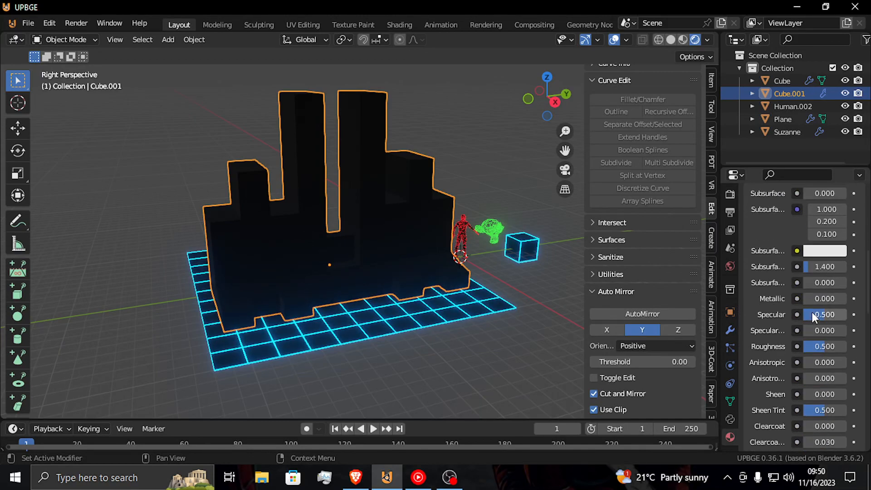
scroll(813, 312, down, 5)
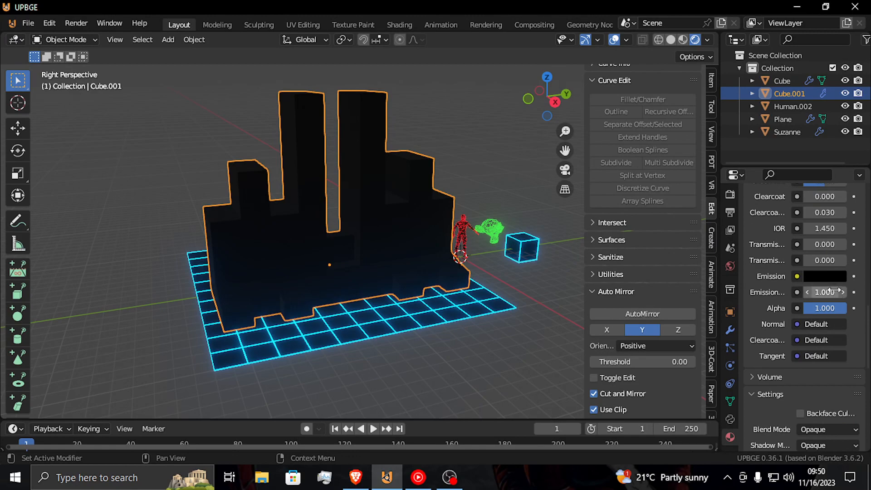
click(819, 273)
drag(836, 164, 837, 93)
drag(780, 135, 780, 92)
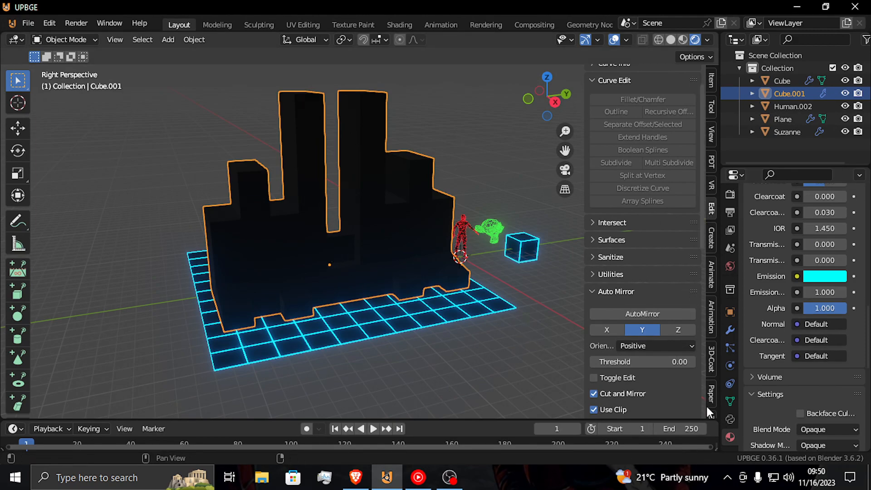
Apply the Mirror modifier on the building object
click(731, 338)
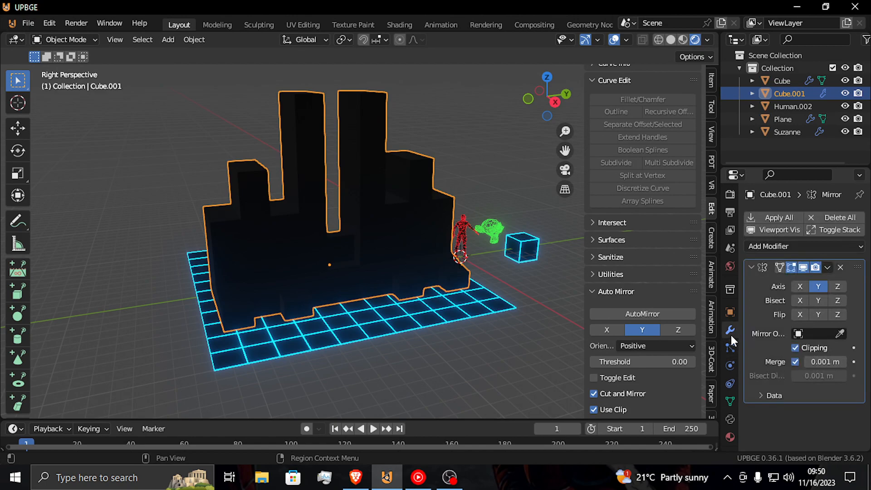
click(812, 247)
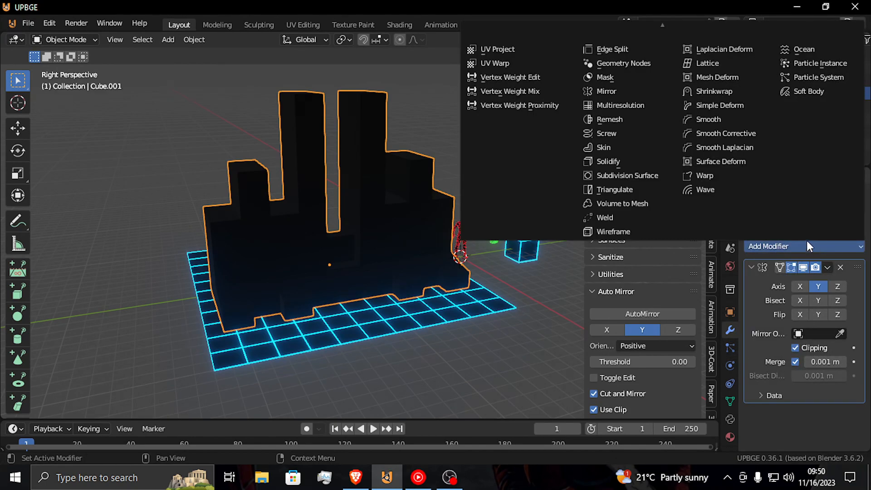
click(828, 268)
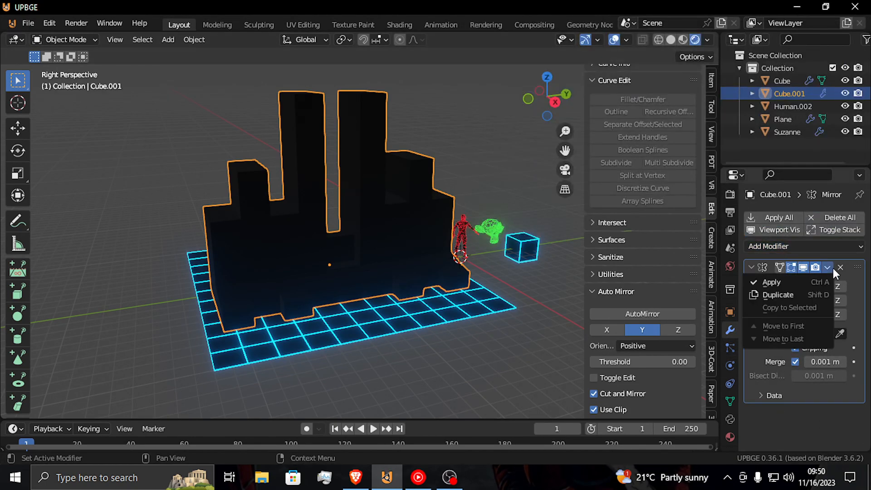
click(794, 281)
Add a Wireframe modifier to the building, keep the original mesh by disabling Replace Original, and enable Relative thickness
click(784, 216)
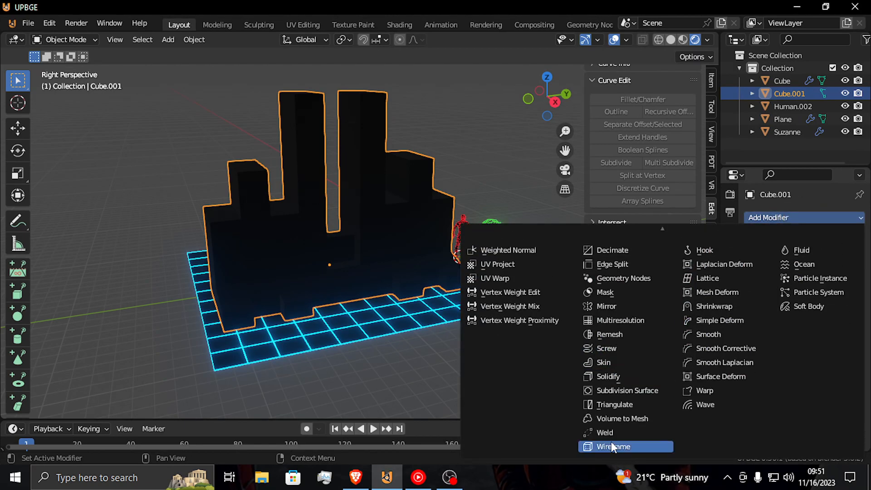
click(612, 442)
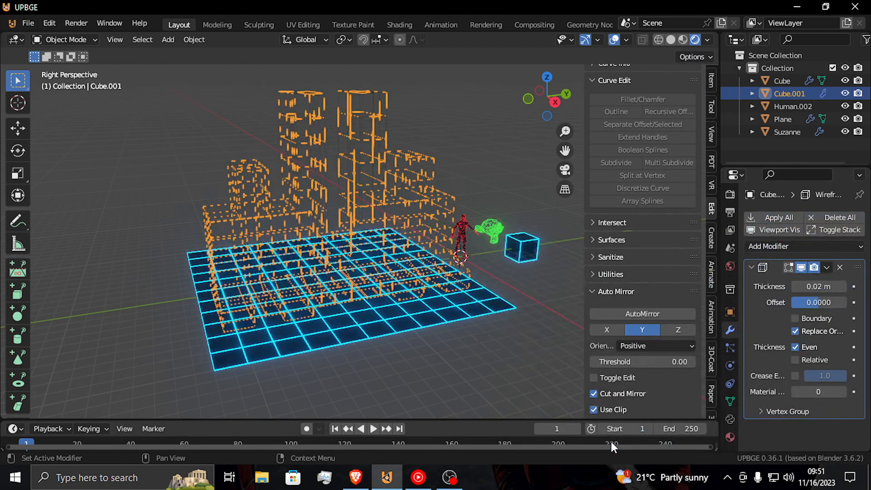
click(796, 331)
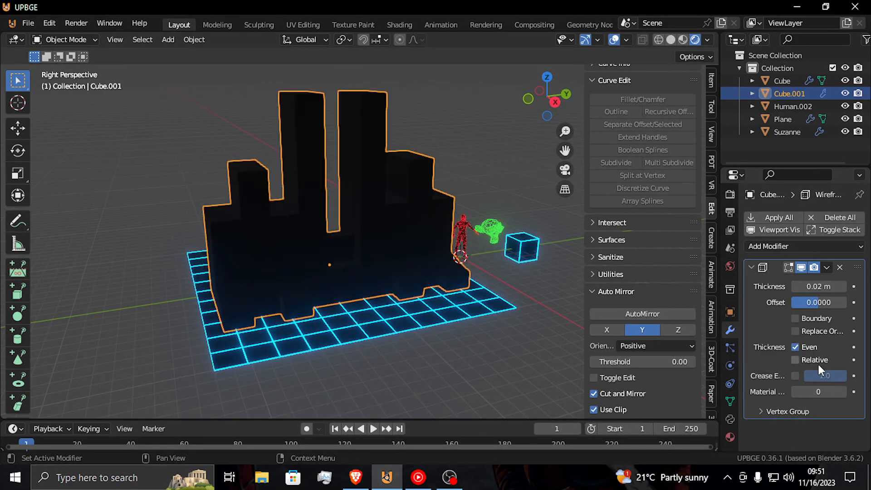
click(795, 360)
Set the Wireframe thickness to 0.042 m and its Material Offset to 2 so the edges use the cyan material
drag(816, 285, 827, 286)
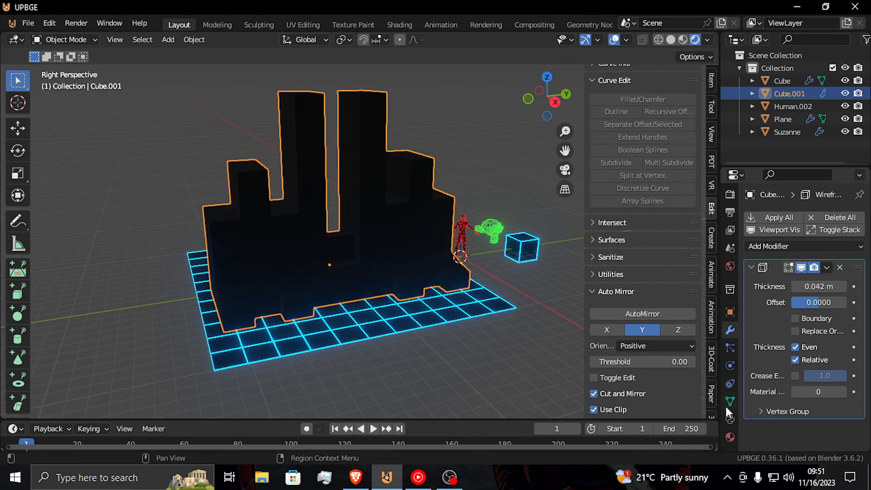
click(845, 392)
click(844, 392)
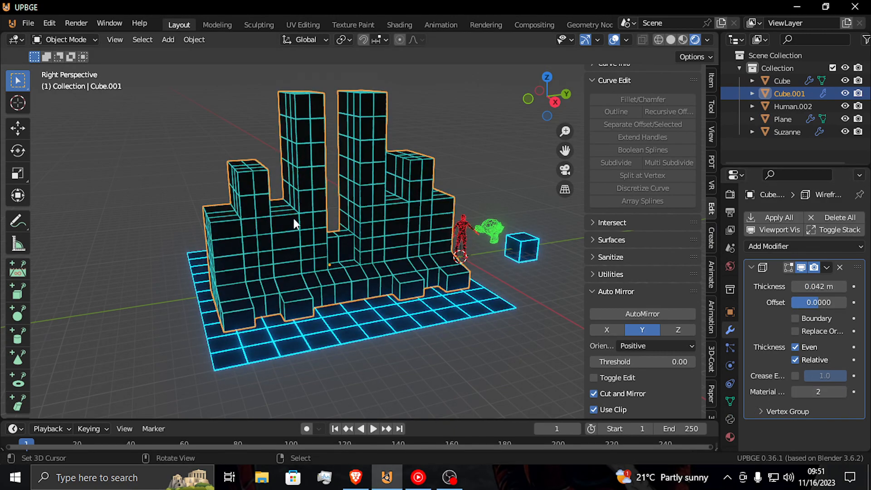
Move closer to the front of the building and increase its Wireframe thickness to about 0.071 m
key(shift+grave)
key(w)
key(d)
click(312, 223)
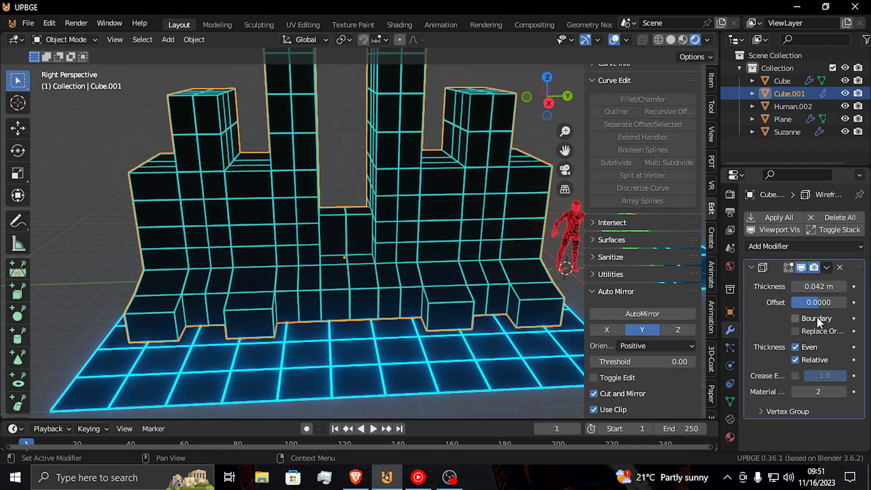
mouse_move(819, 287)
mouse_down()
mouse_move(833, 286)
mouse_move(821, 288)
mouse_up()
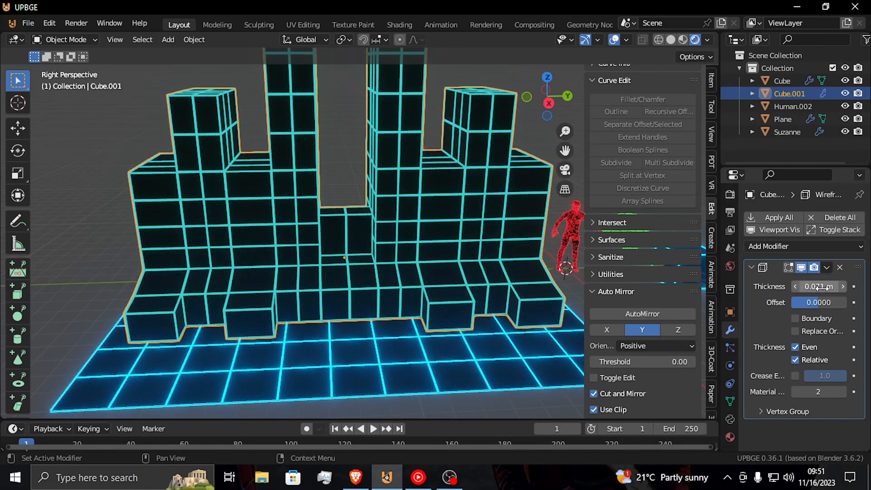
Set the cyan edge material's emission strength to 2.300
click(730, 437)
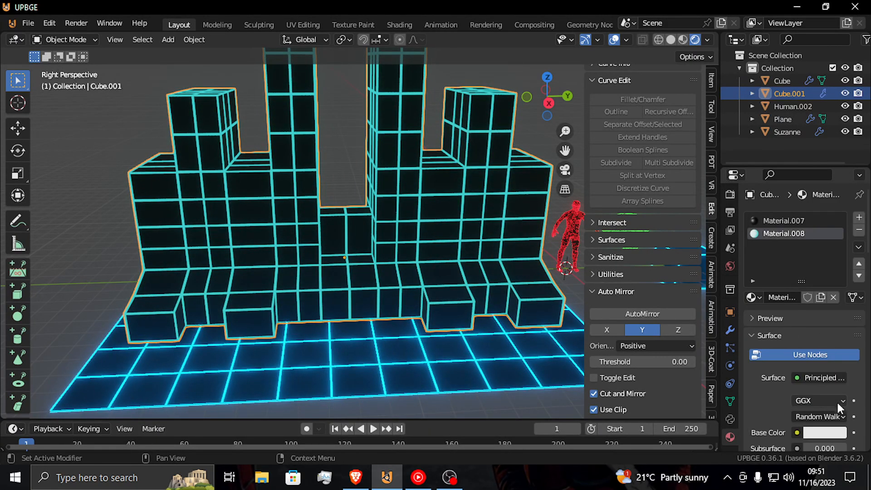
scroll(830, 428, down, 15)
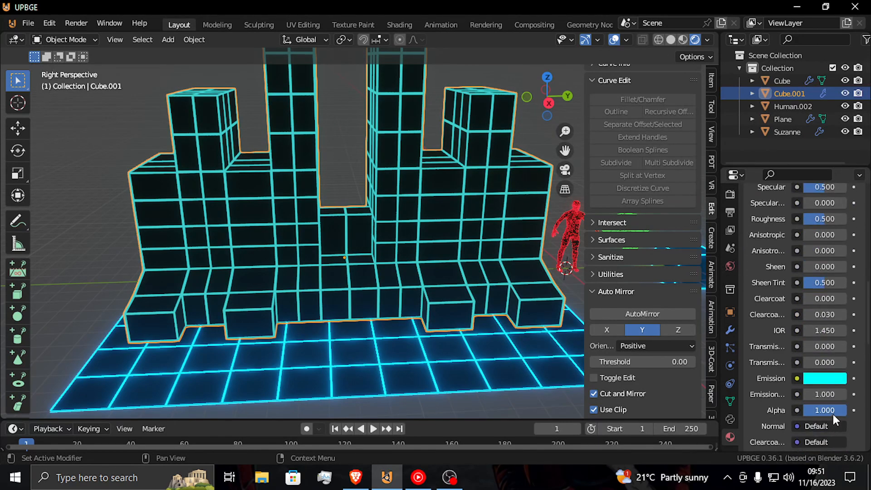
drag(825, 394, 828, 394)
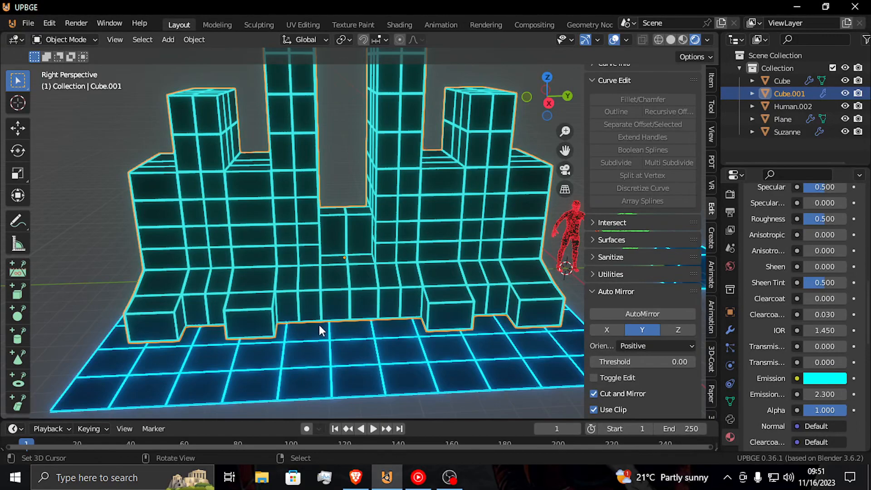
Deselect the building and fly around it to inspect the glowing edges from a distance and the tower tops from above
key(alt+a)
key(shift+grave)
key(s)
key(a)
key(s)
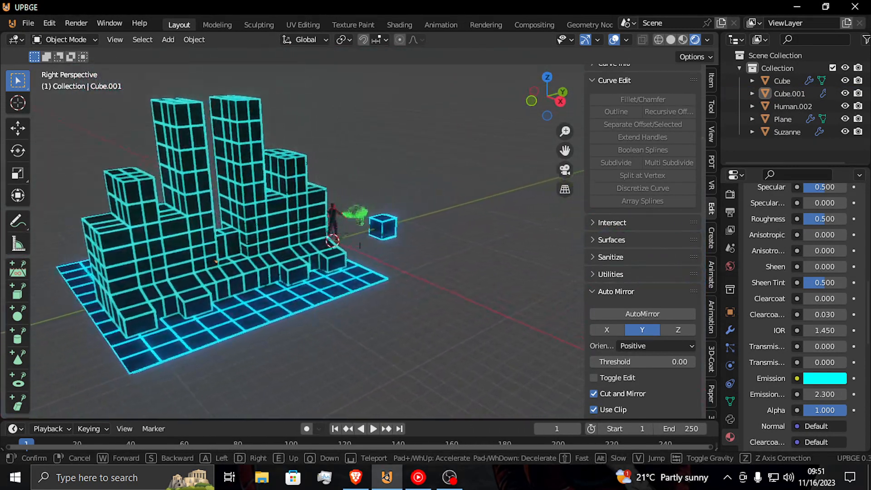
key(w)
key(e)
click(360, 233)
In Edit Mode, extrude the two front top faces of the right-hand tall tower upward about 3.08 m
key(Tab)
right_click(351, 272)
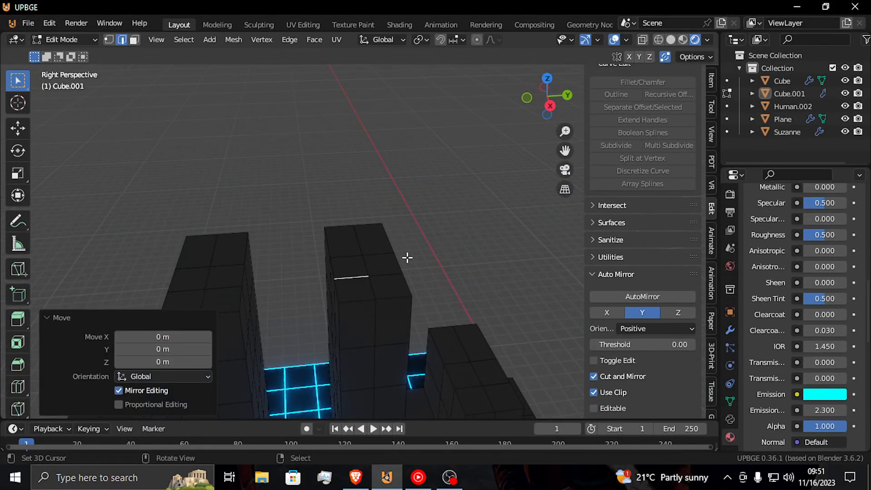
click(134, 40)
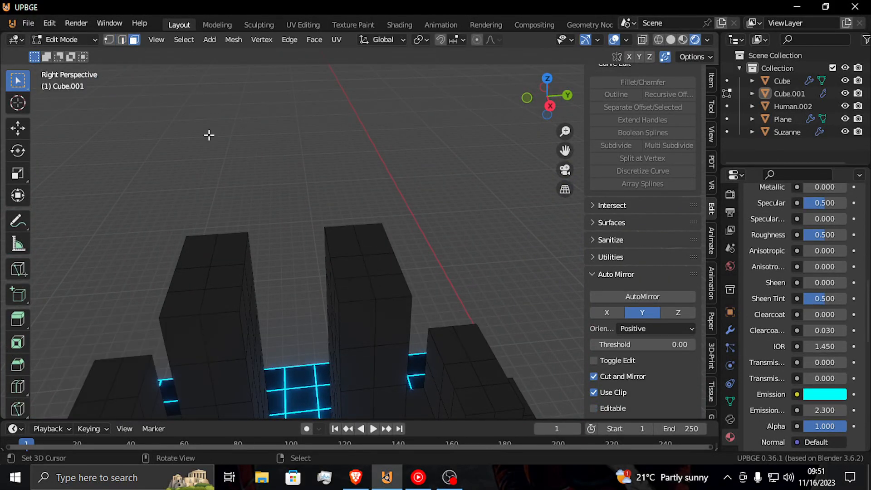
click(357, 265)
shift+click(387, 268)
key(e)
click(383, 200)
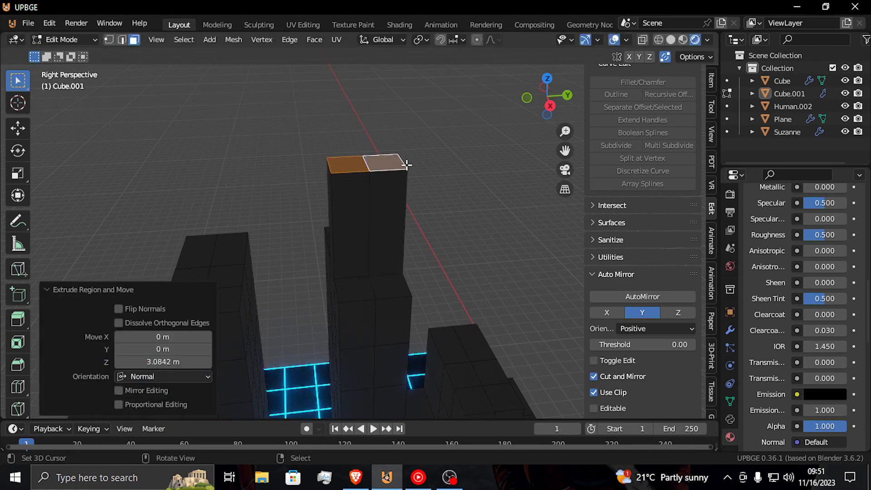
Add a centred horizontal loop cut around the newly extruded upper section of the right-hand tower
key(ctrl+r)
click(384, 199)
right_click(383, 200)
Inset the right top face of the raised tower section and extrude it upward about 0.84 m
click(388, 168)
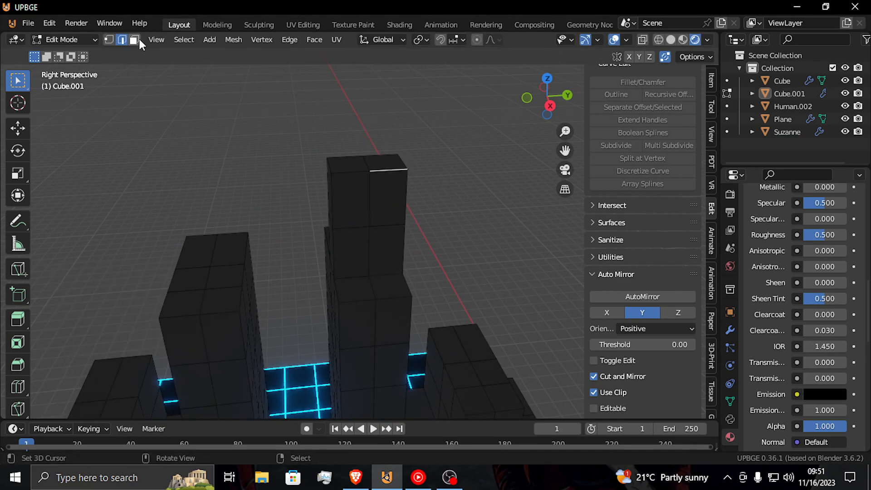
click(386, 165)
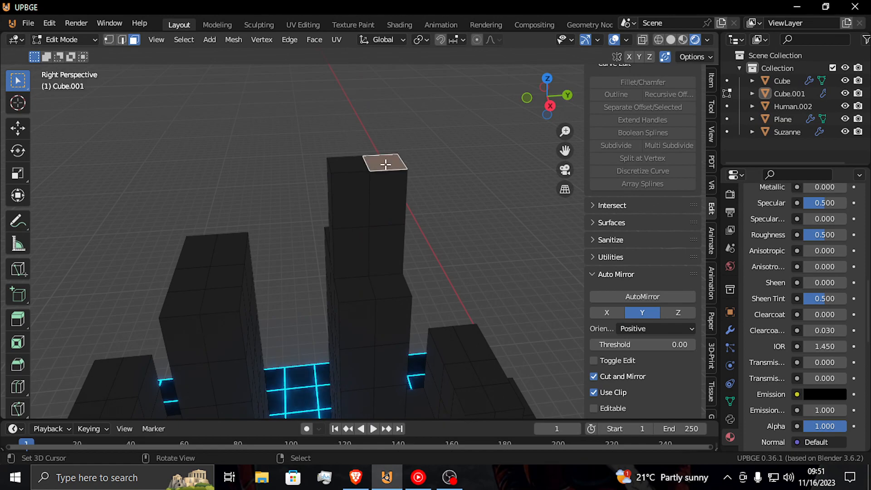
key(i)
click(426, 177)
key(e)
click(430, 146)
Inset the small block's top face about 0.18 m and extrude it upward about 1.14 m
key(i)
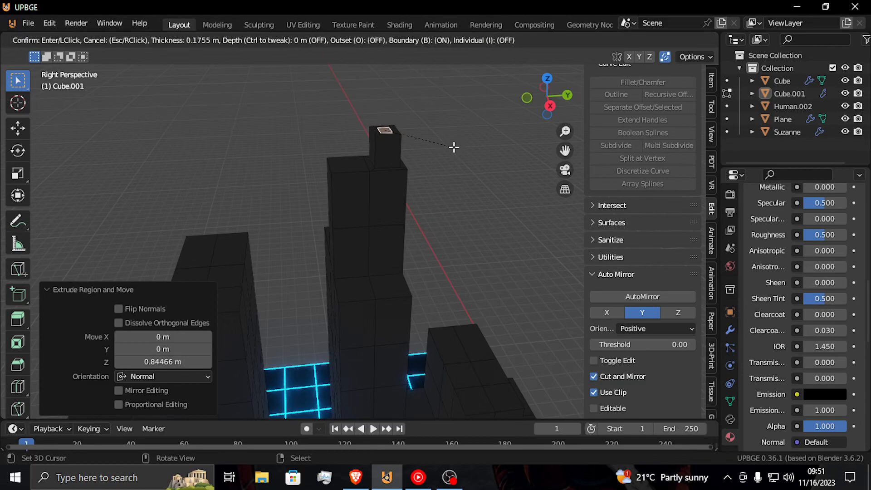
click(453, 147)
key(e)
click(459, 103)
Inset the spire's top face about 0.02 m, extrude it about 0.91 m, and return to Object Mode
key(i)
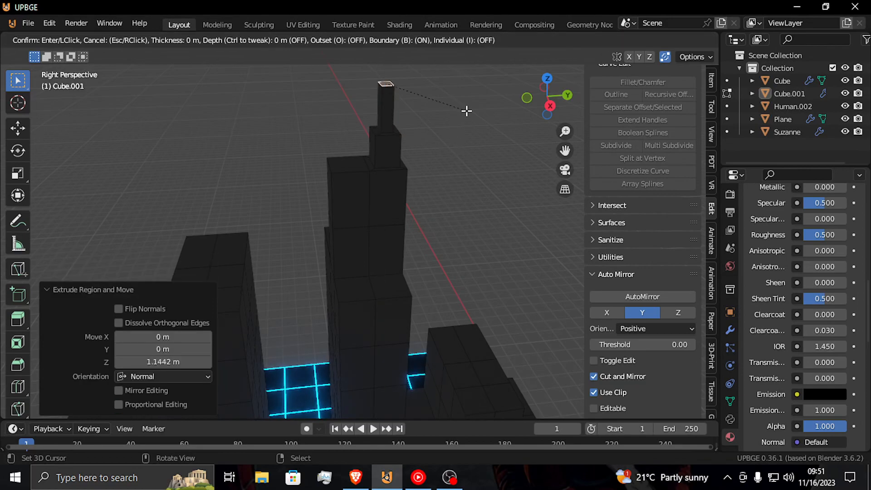
click(464, 110)
key(e)
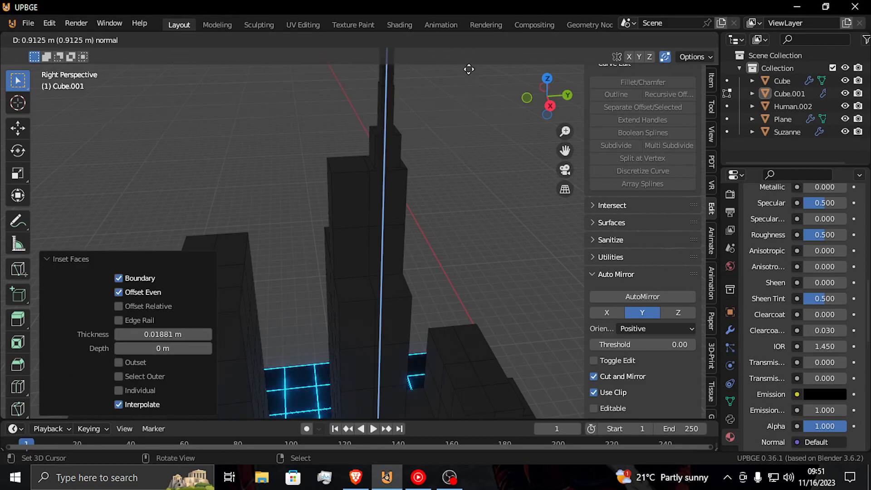
click(469, 70)
key(Tab)
Add a horizontal loop cut around the low front blocks at the building's base and return to Object Mode
key(shift+grave)
key(s)
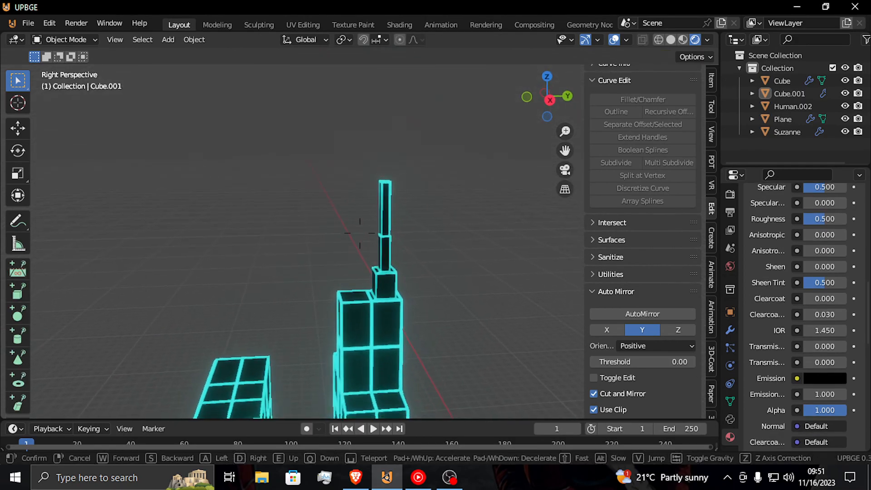
key(w)
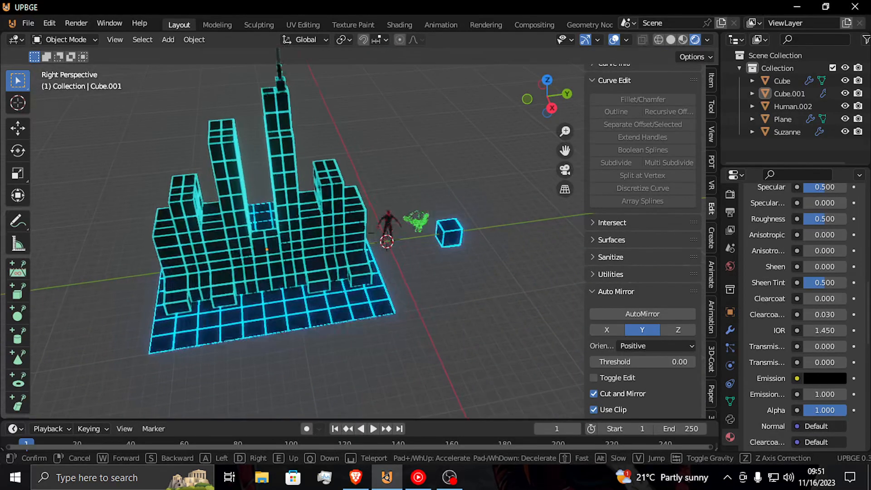
key(w)
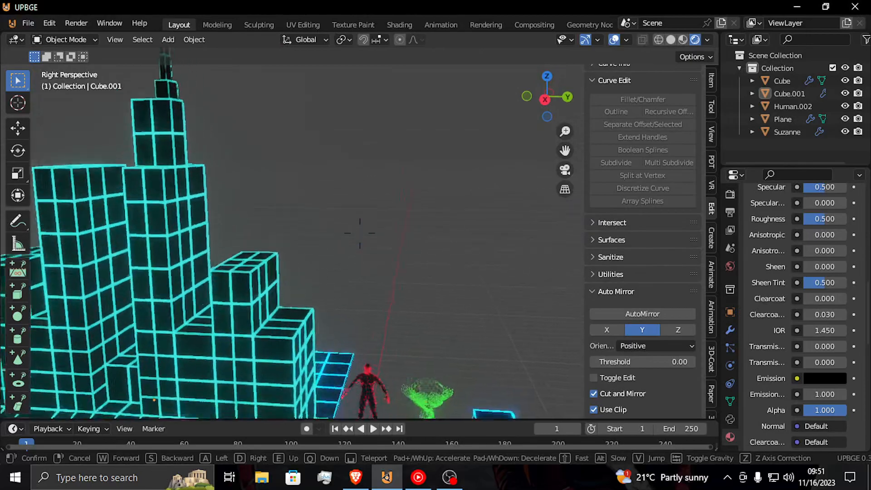
key(a)
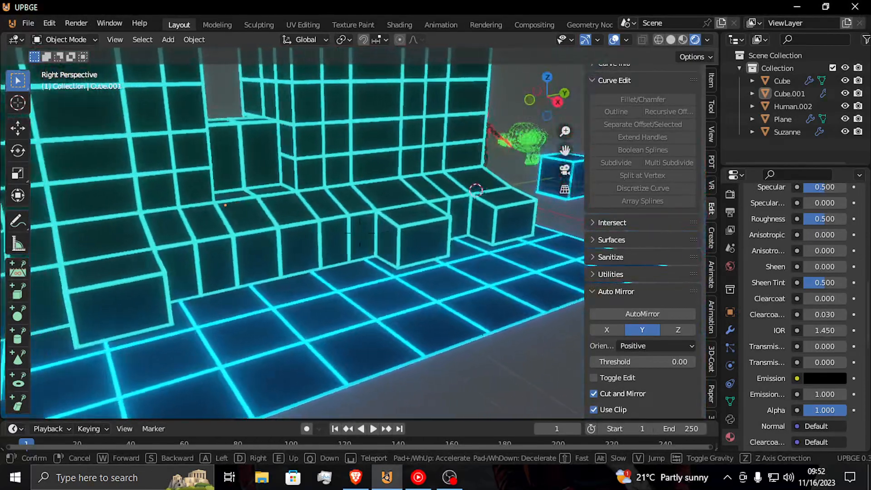
click(486, 301)
key(Tab)
key(ctrl+r)
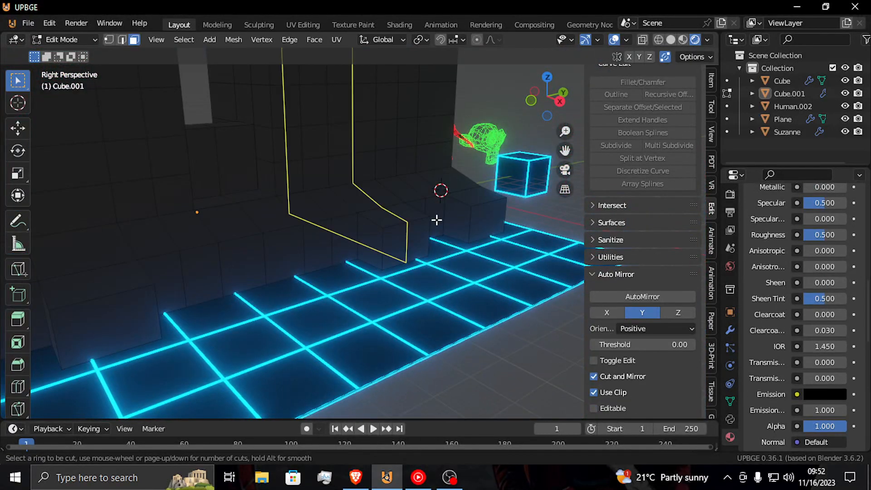
key(Escape)
key(Tab)
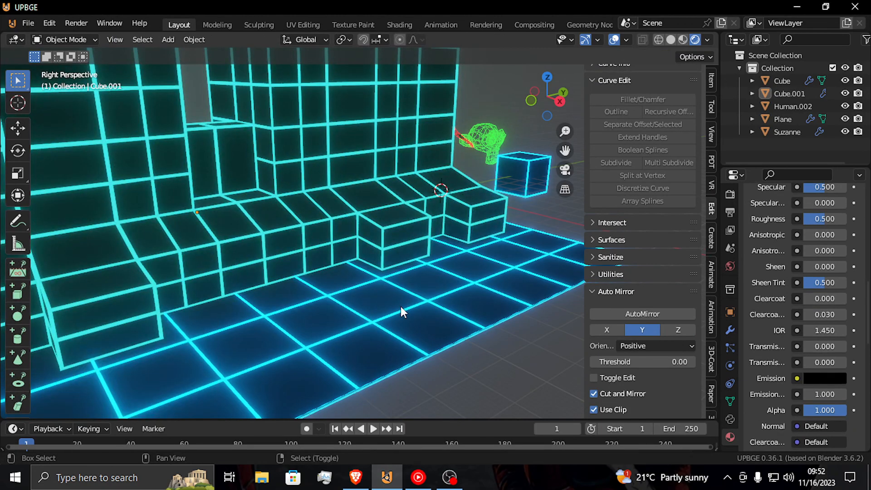
Fly around the finished building to examine its glowing edges, stepped blocks and towers from several sides
key(shift+grave)
key(a)
key(s)
key(s)
key(a)
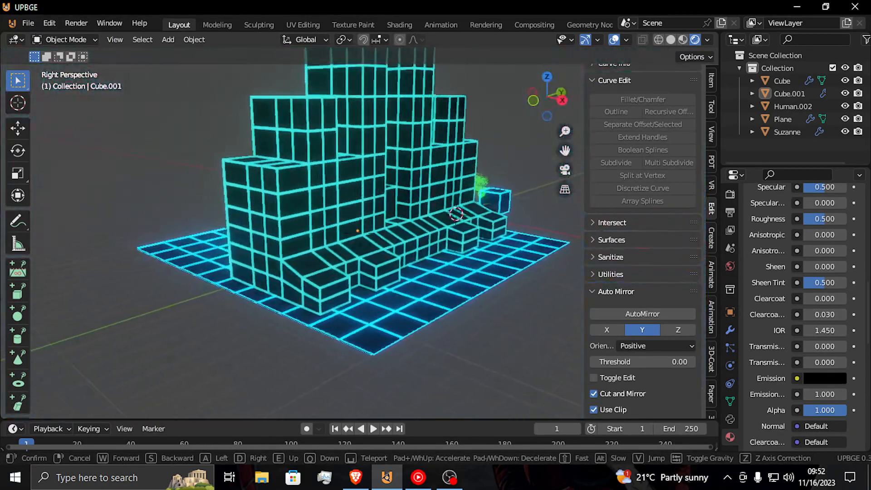
key(d)
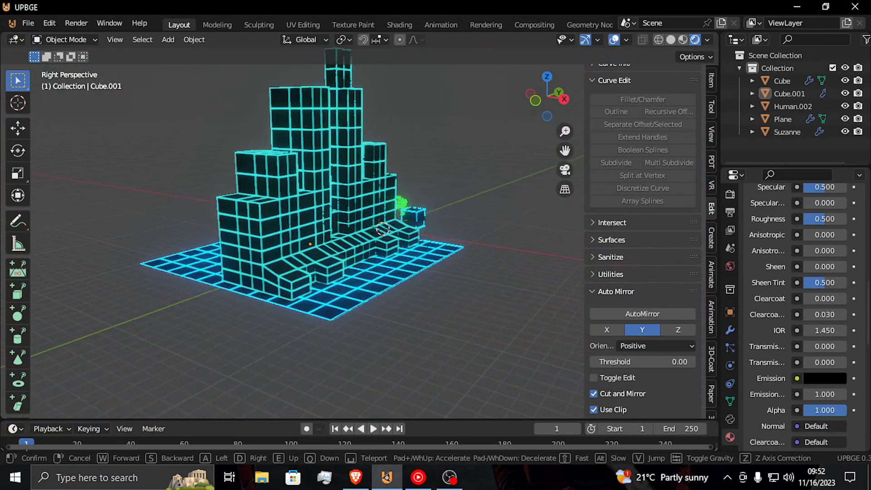
key(w)
key(w)
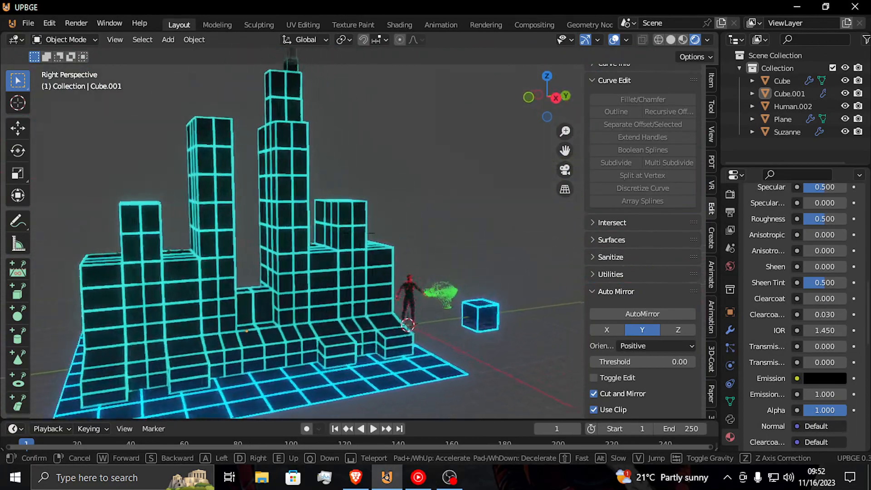
key(d)
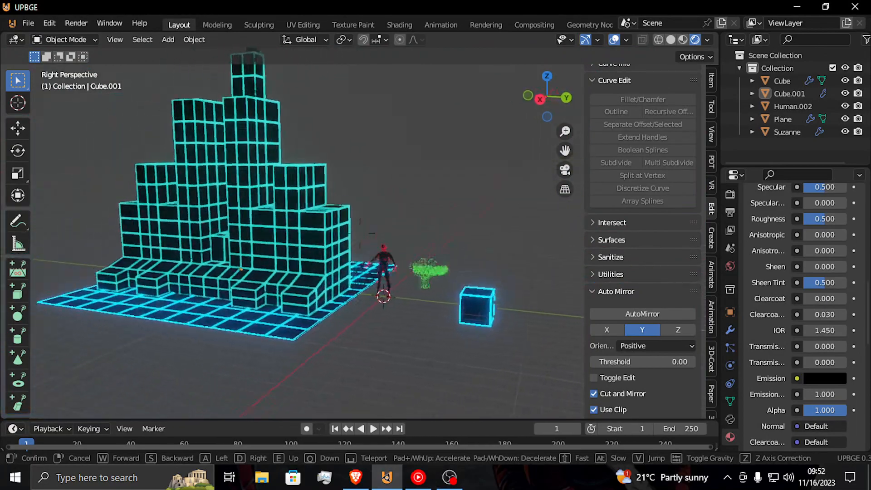
Set the world background colour to black by lowering its value to 0
click(403, 309)
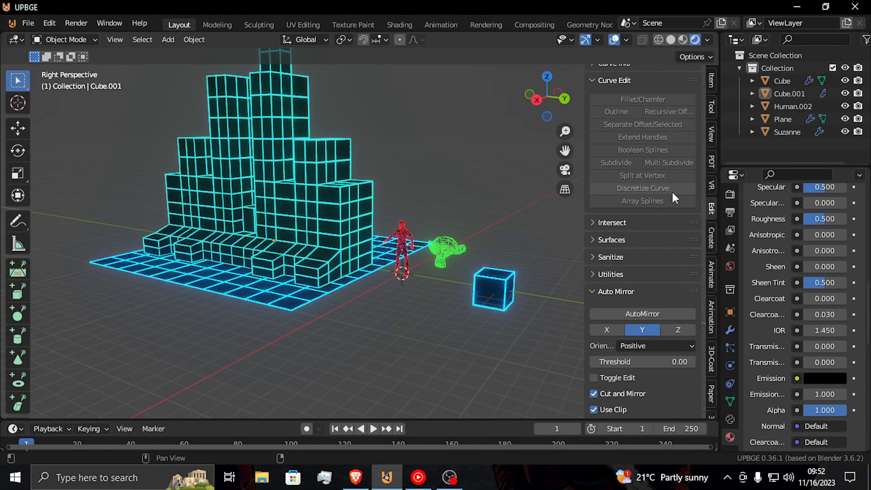
click(729, 266)
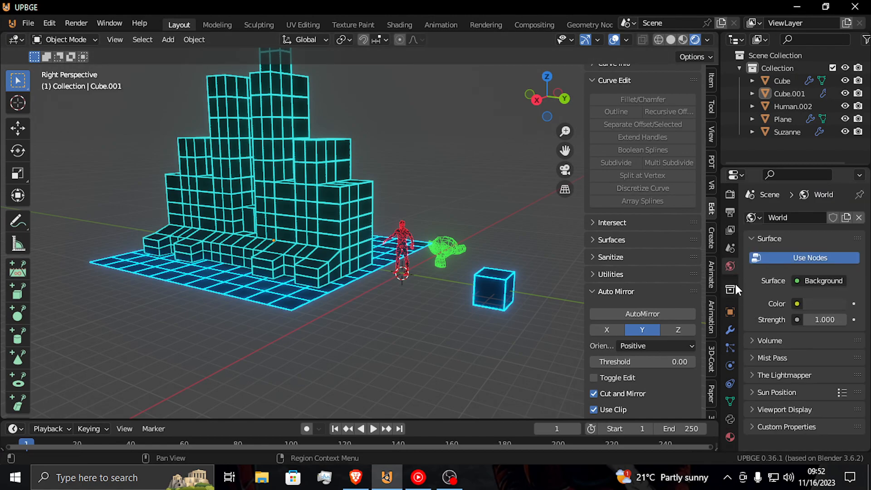
click(821, 303)
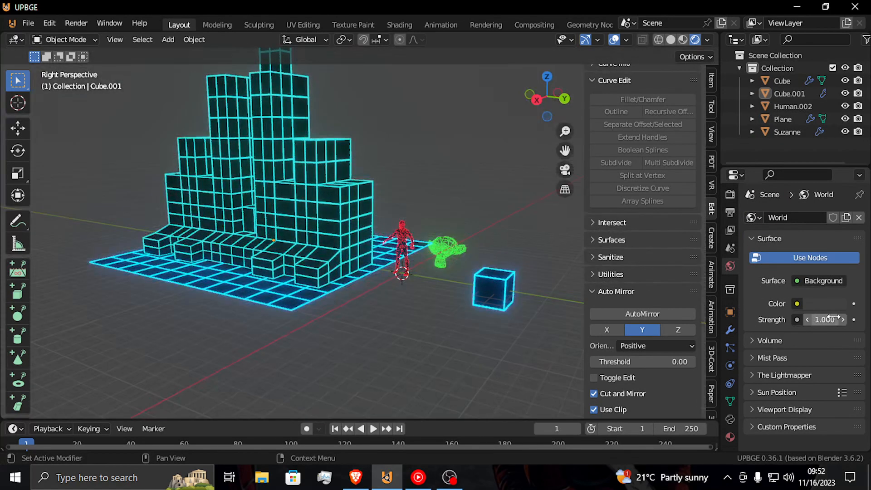
click(828, 307)
drag(832, 196, 833, 214)
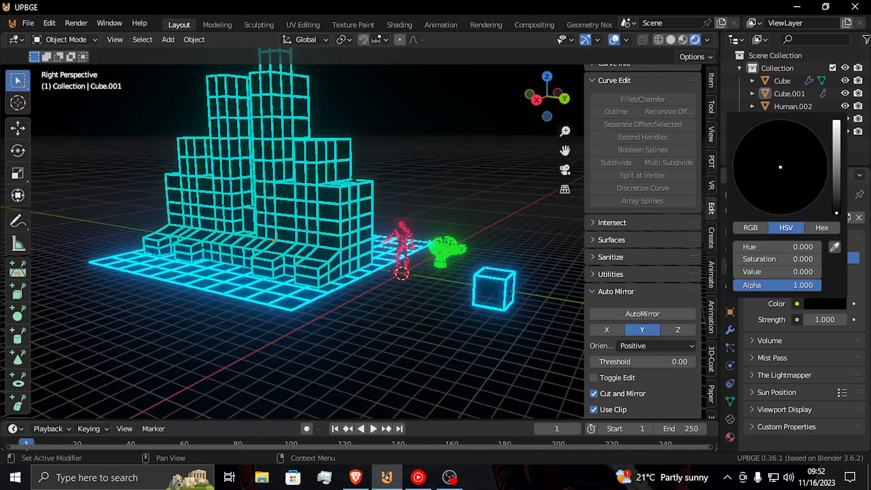
Select every object and test the scene in the embedded game player
key(a)
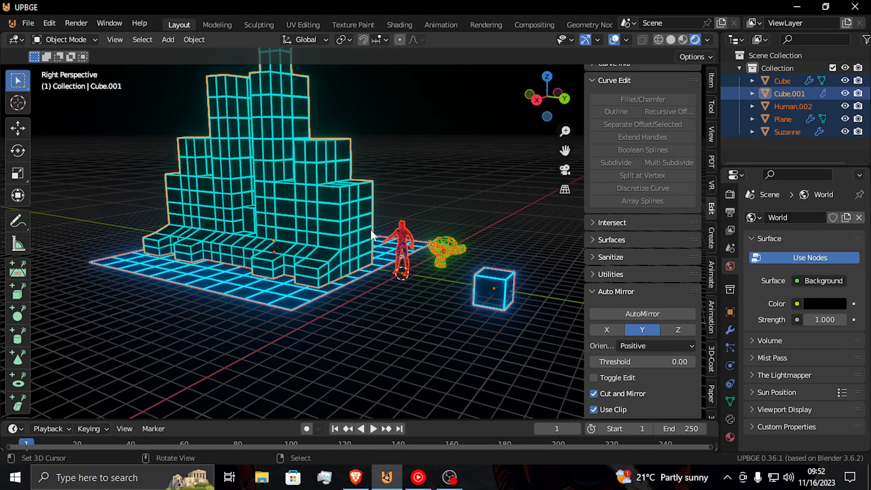
key(p)
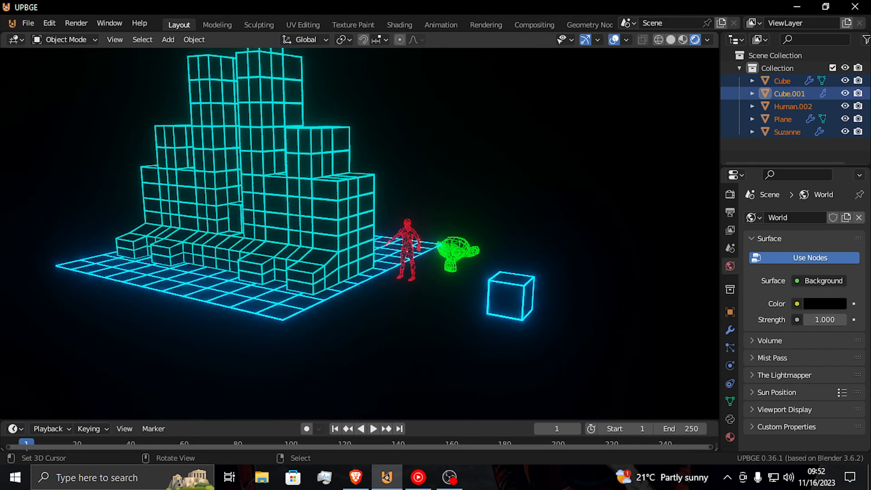
key(Escape)
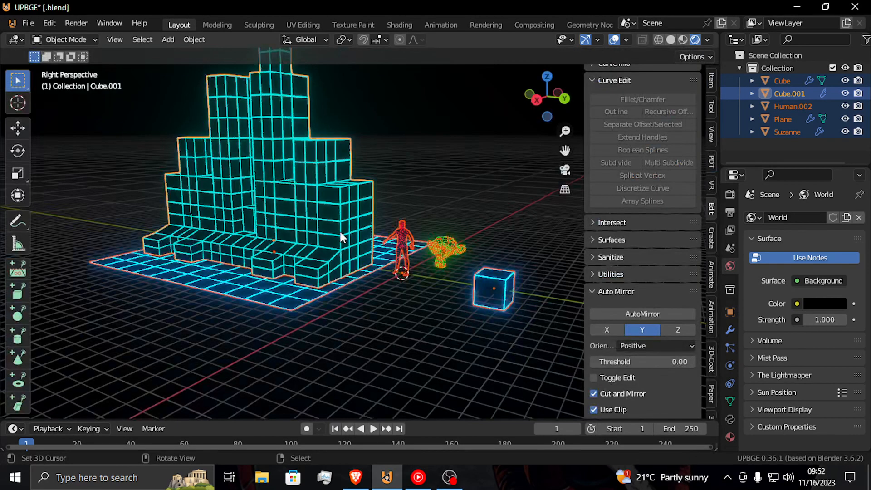
Frame the human figure up close and preview its glow in the embedded game player
click(401, 240)
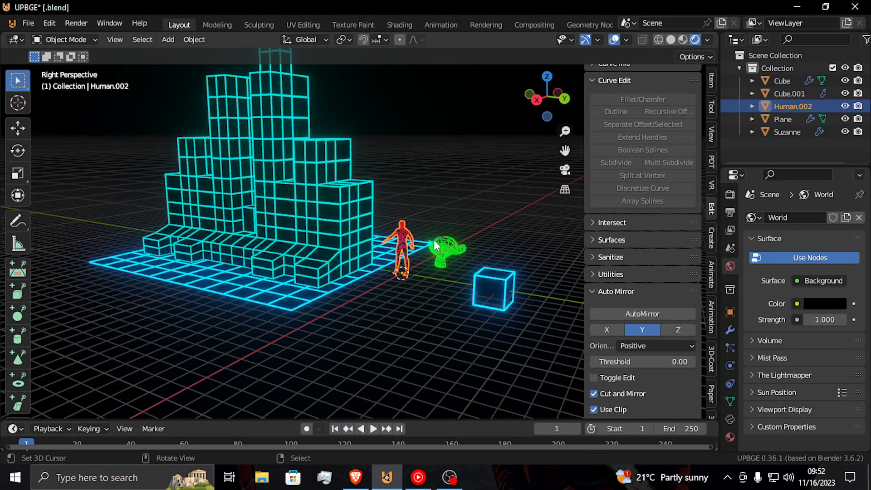
key(KP_Decimal)
key(shift+grave)
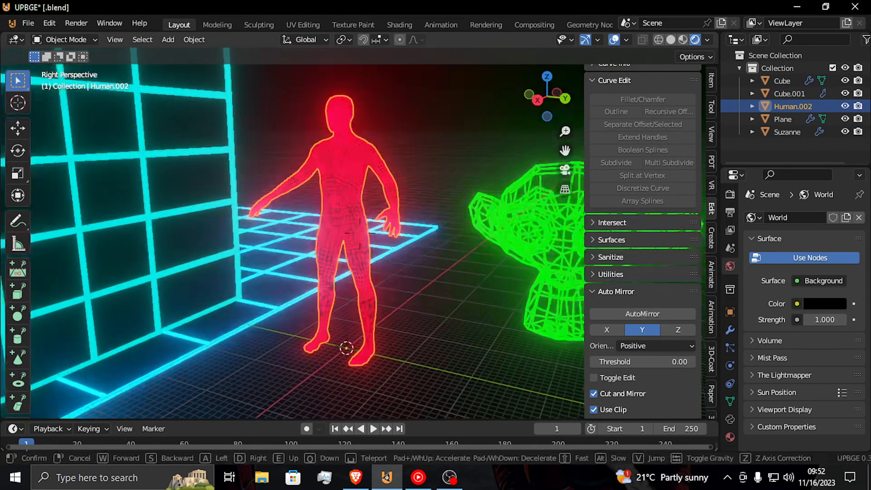
key(w)
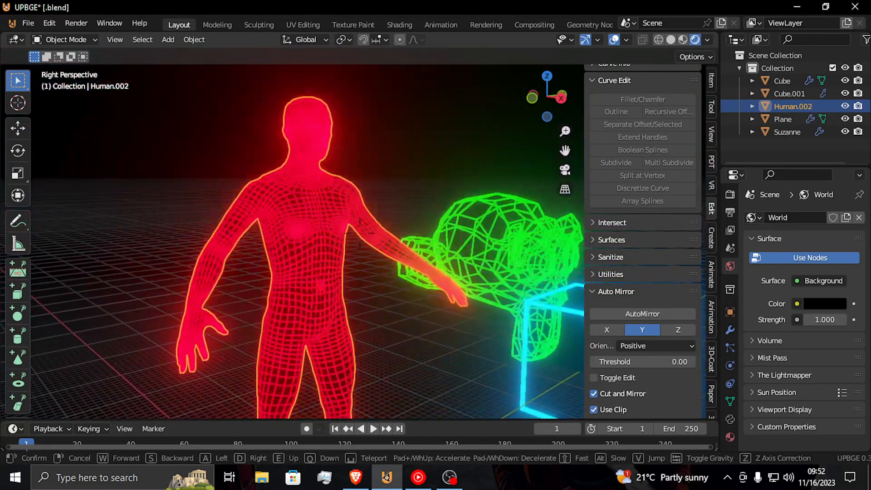
click(572, 273)
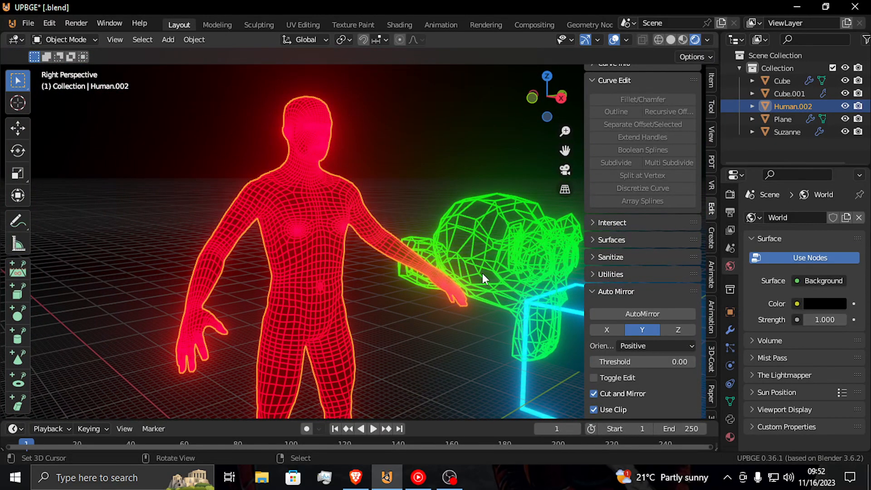
key(p)
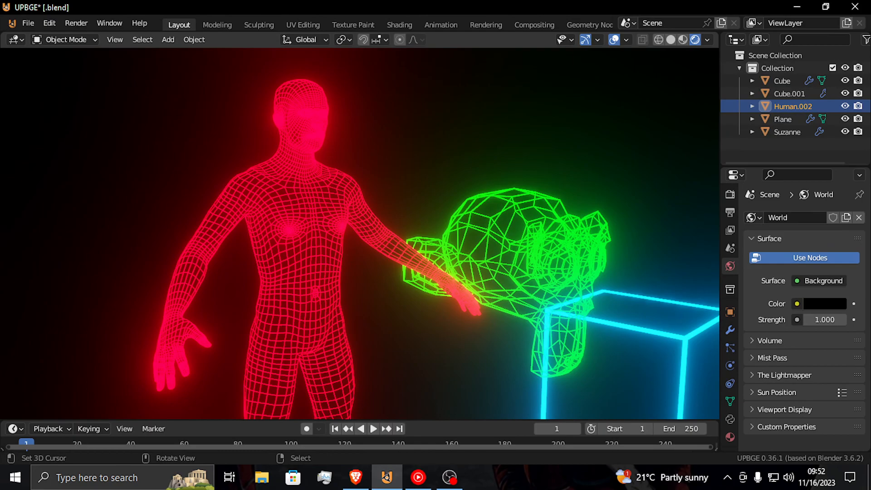
key(shift+alt+z)
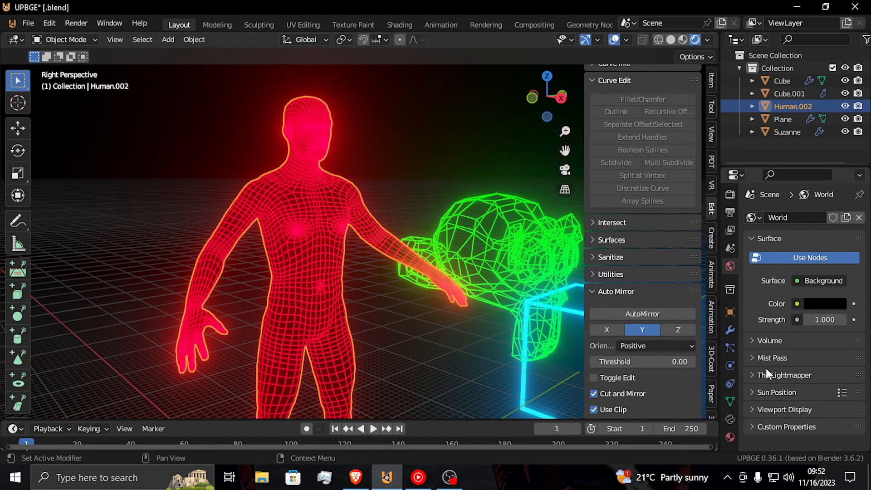
Show the scene's Bloom render settings and set the Bloom threshold to 1.699
click(729, 436)
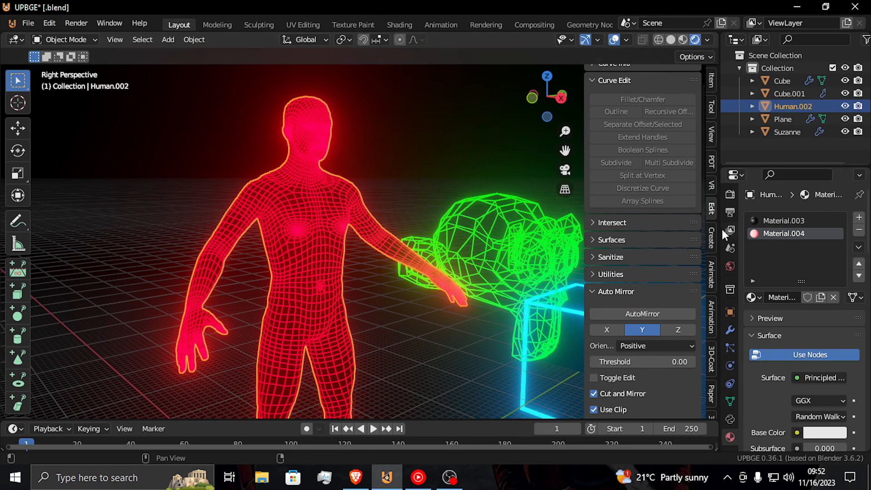
click(731, 195)
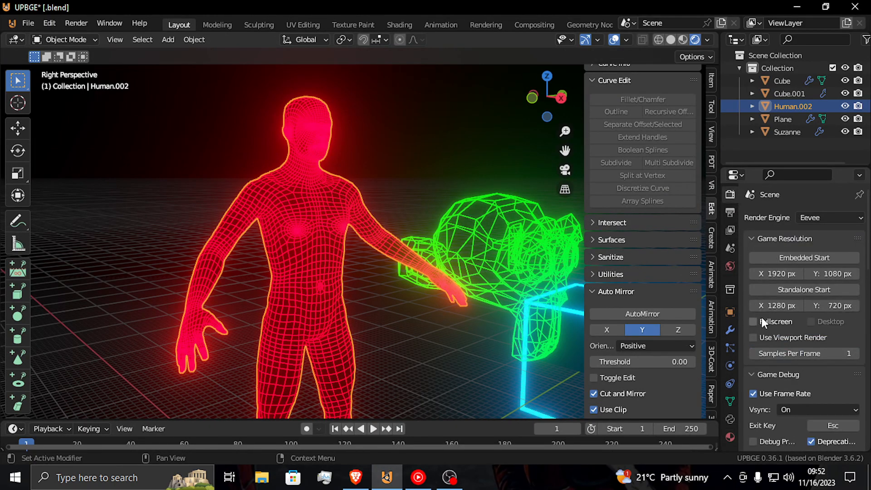
scroll(771, 365, down, 8)
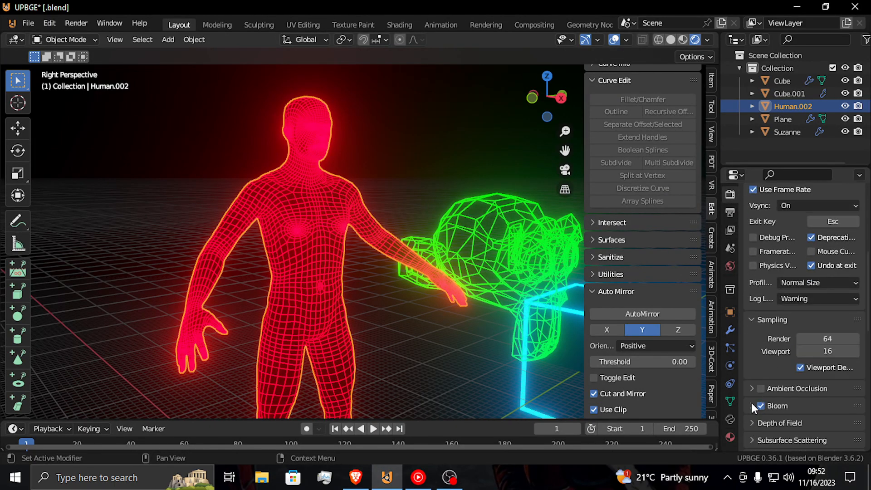
click(752, 404)
drag(826, 425, 854, 425)
right_click(826, 425)
key(shift+grave)
key(s)
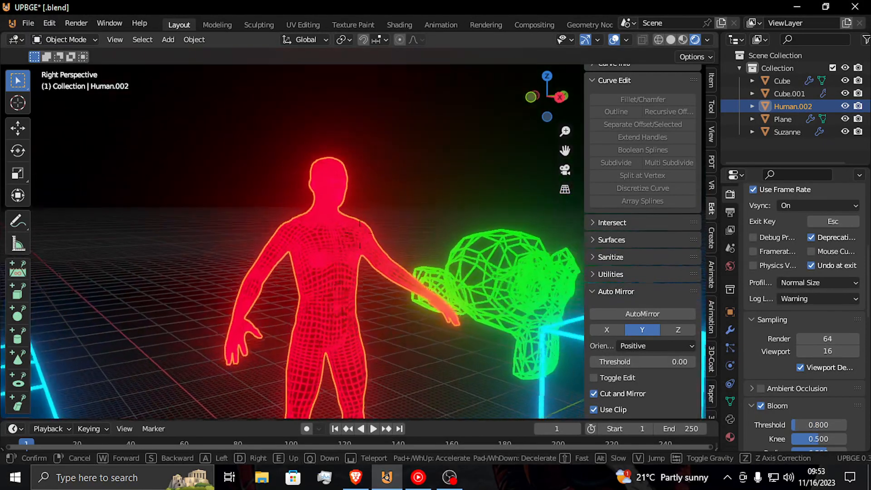
click(361, 233)
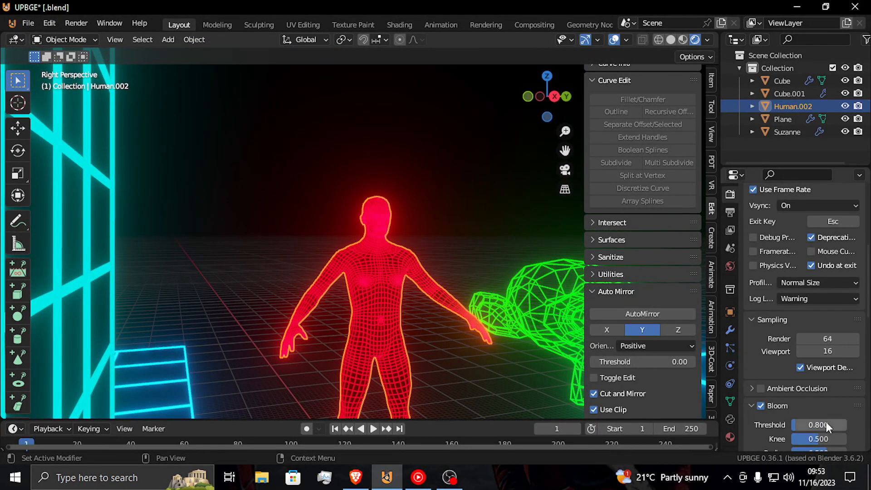
mouse_move(818, 424)
mouse_down()
mouse_move(865, 424)
mouse_move(791, 425)
mouse_move(821, 425)
mouse_move(806, 440)
mouse_move(827, 439)
mouse_up()
Darken the Bloom colour to a brightness value of 0.692
scroll(826, 438, down, 3)
click(820, 419)
drag(782, 290, 748, 327)
right_click(748, 327)
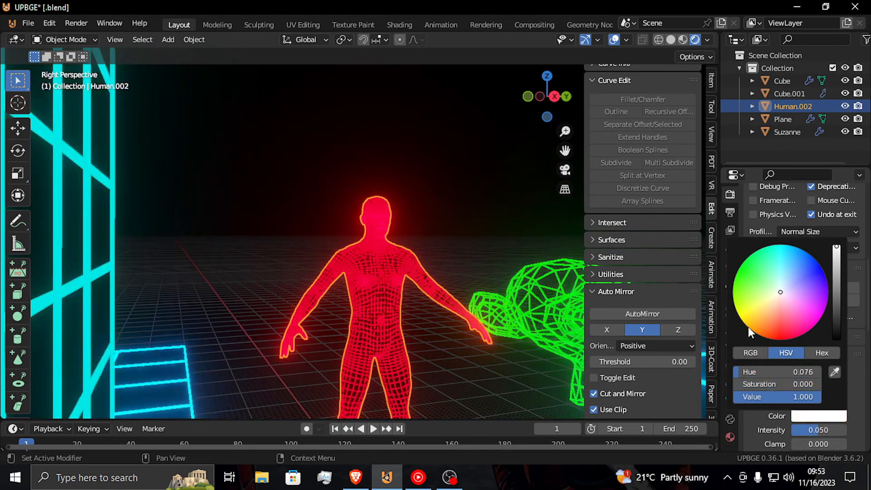
click(813, 414)
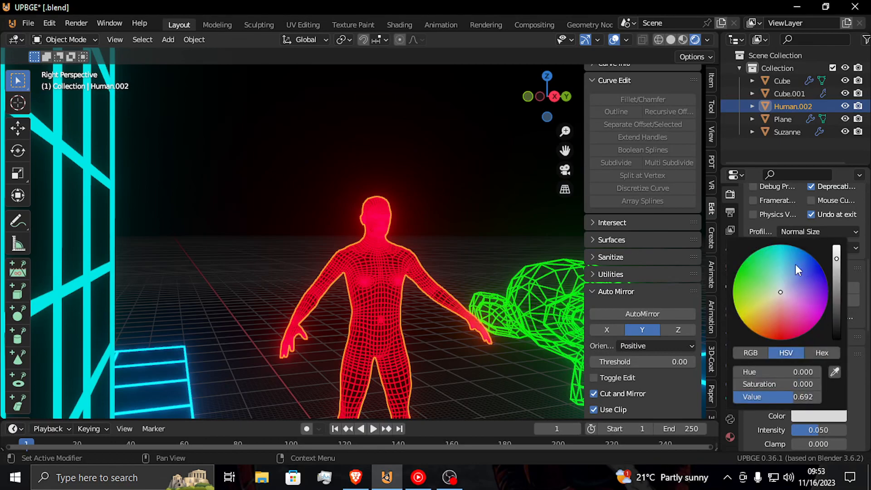
Try tinting the Bloom colour blue with hue 0.658 and saturation 1.000
click(804, 415)
mouse_move(733, 287)
mouse_down()
mouse_move(764, 247)
mouse_move(733, 289)
mouse_move(771, 247)
mouse_move(814, 259)
mouse_up()
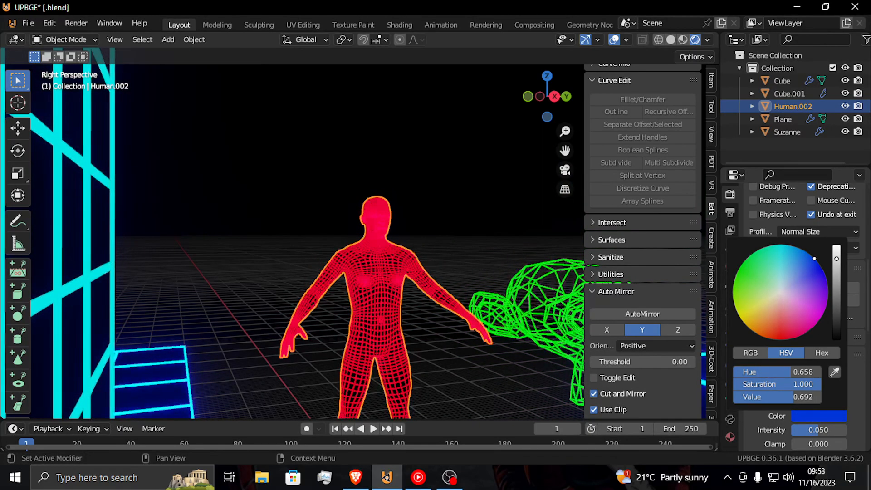
right_click(814, 258)
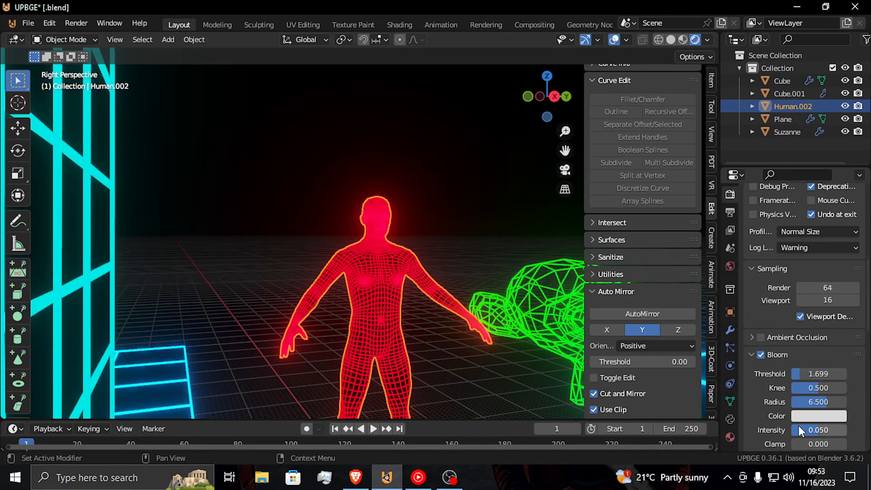
Set the Bloom radius to 3.000 and check the glow around the building
drag(793, 444, 846, 444)
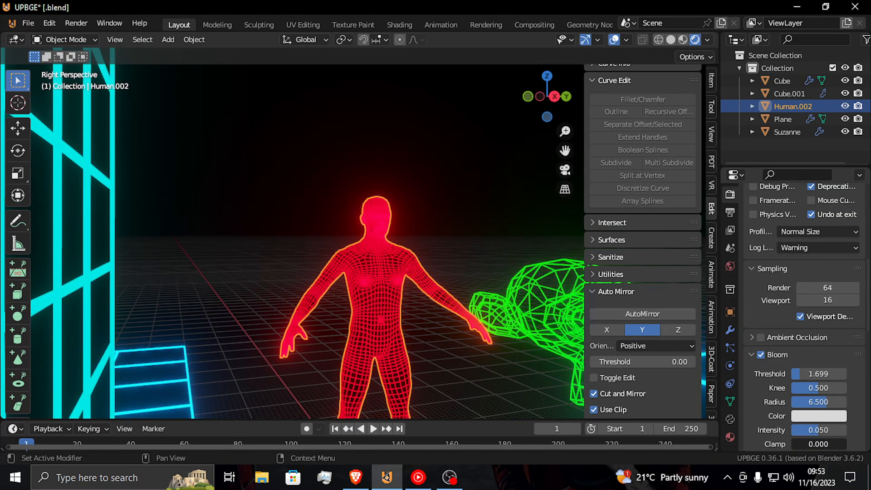
scroll(798, 436, down, 3)
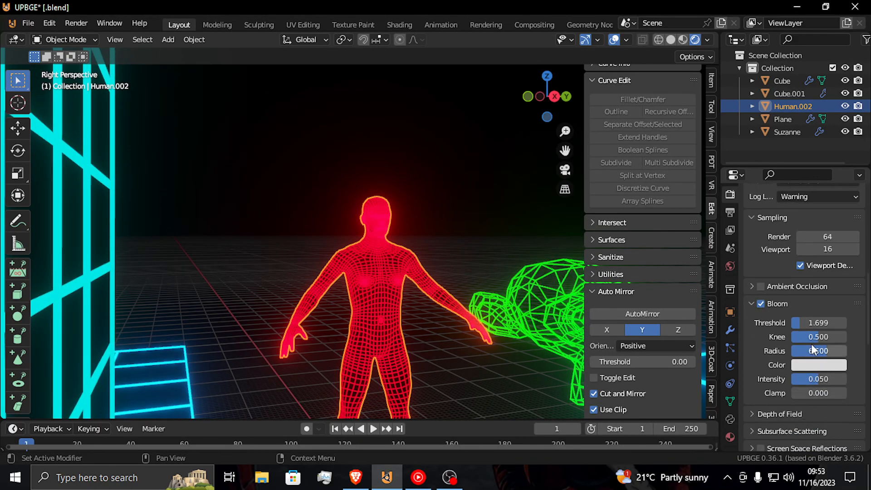
drag(826, 351, 808, 350)
key(shift+grave)
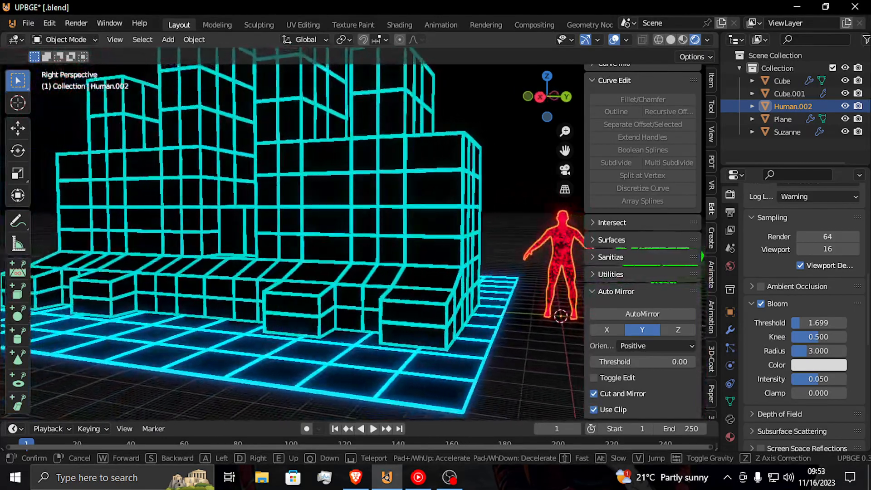
click(367, 231)
Select the building Cube.001 and show the emission settings of its material
click(463, 273)
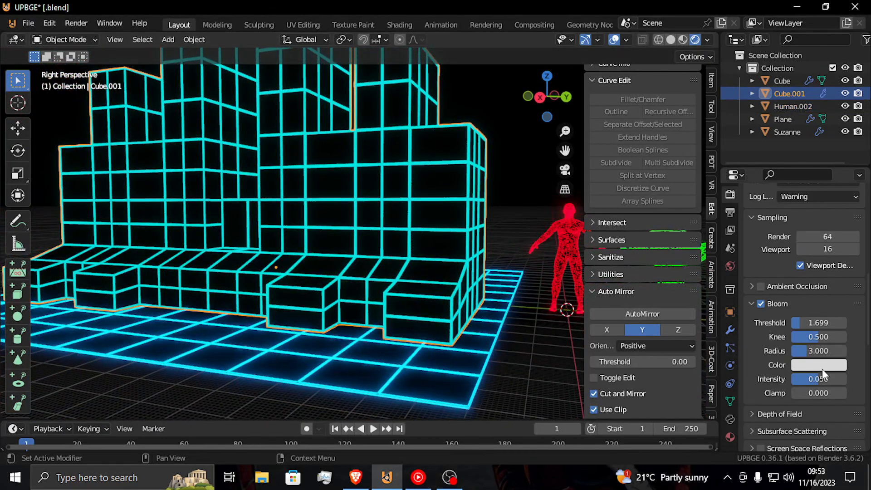
click(731, 437)
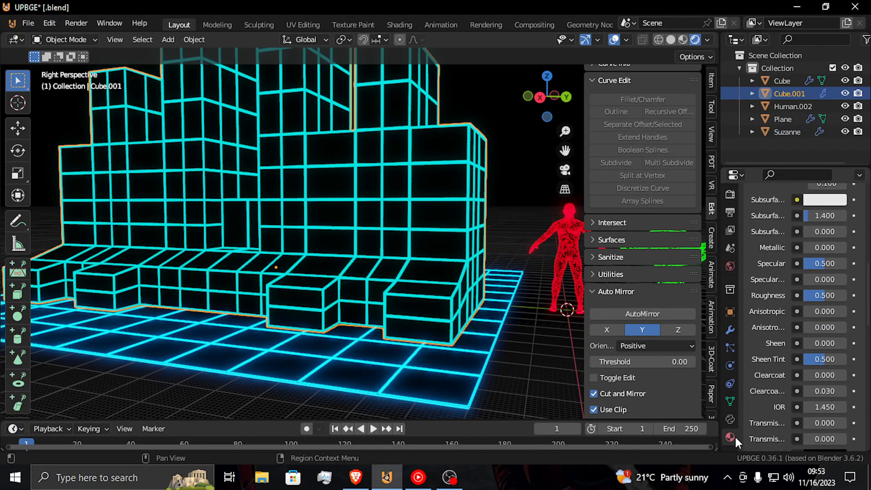
scroll(851, 364, down, 5)
Try raising the emission strength of the building's black-emission material to 251 and inspect the building's lower corner
drag(825, 368, 849, 368)
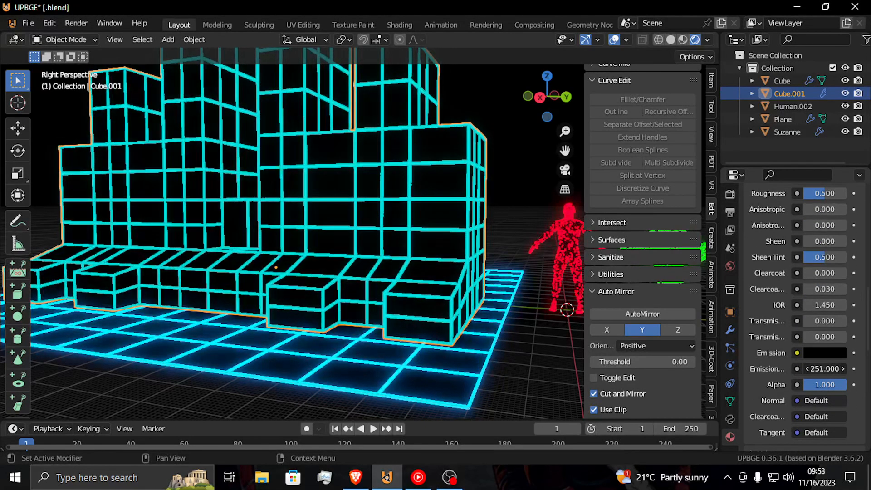
key(Escape)
key(shift+grave)
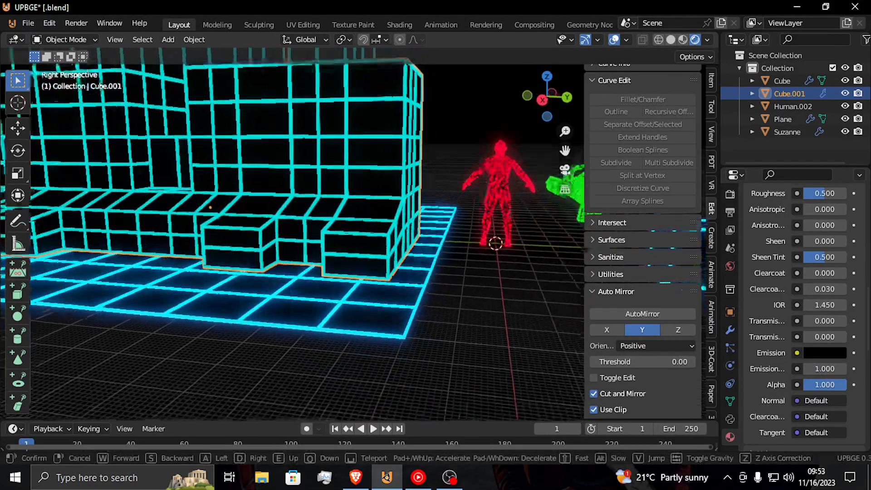
key(w)
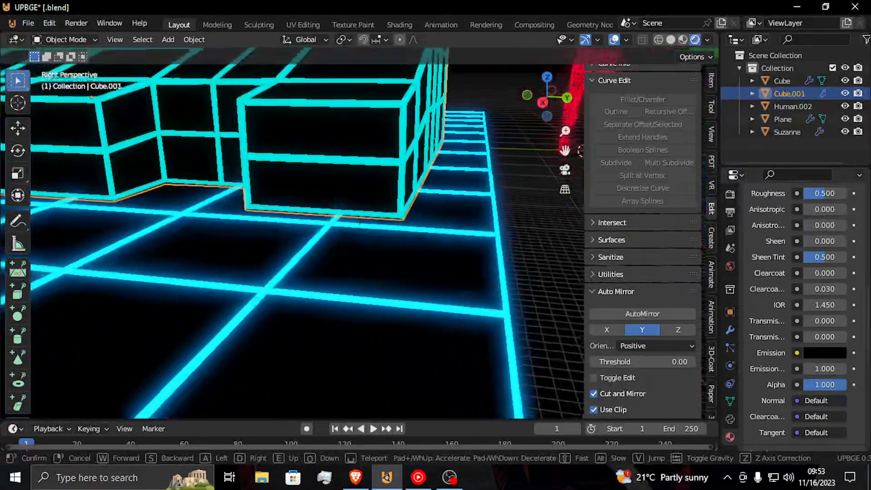
click(460, 267)
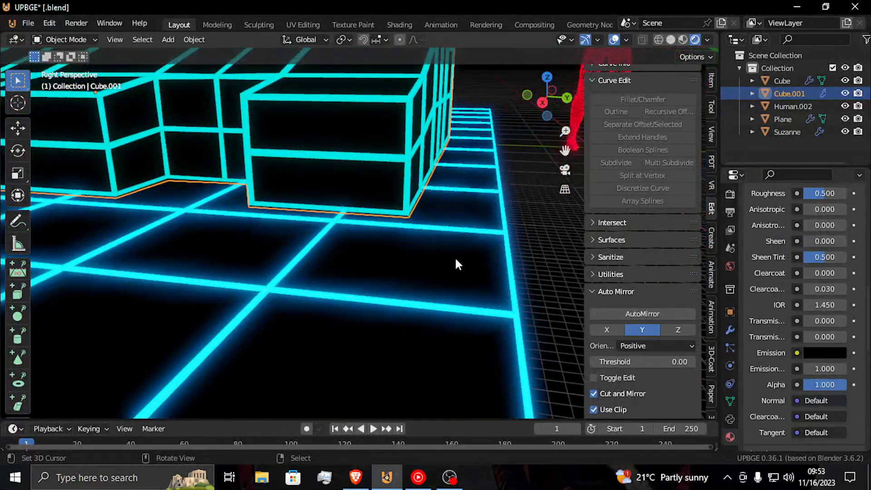
key(shift+grave)
key(w)
click(447, 252)
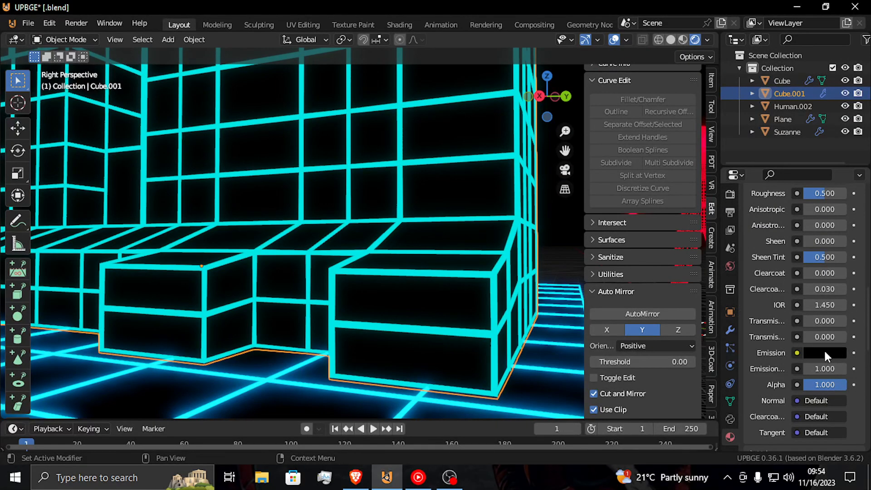
Choose the building's cyan wireframe material and set its emission strength to 3.900
scroll(834, 390, up, 15)
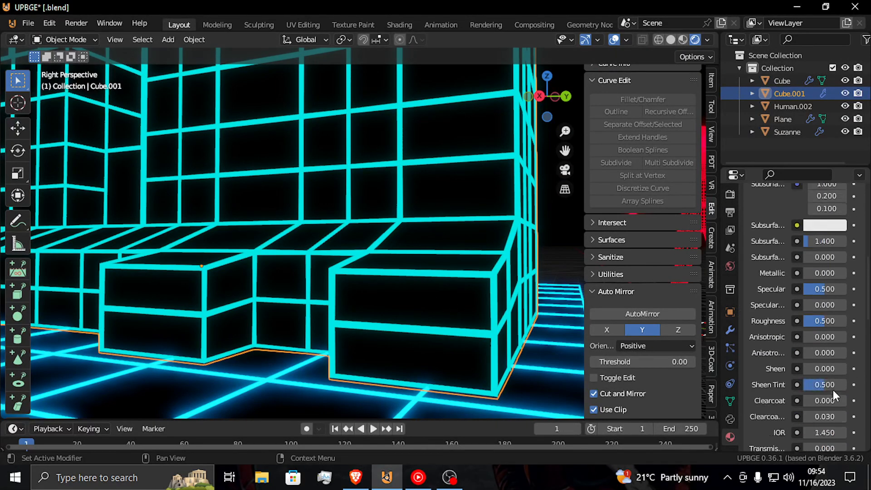
click(786, 234)
scroll(823, 437, down, 15)
scroll(823, 436, down, 3)
drag(822, 368, 858, 368)
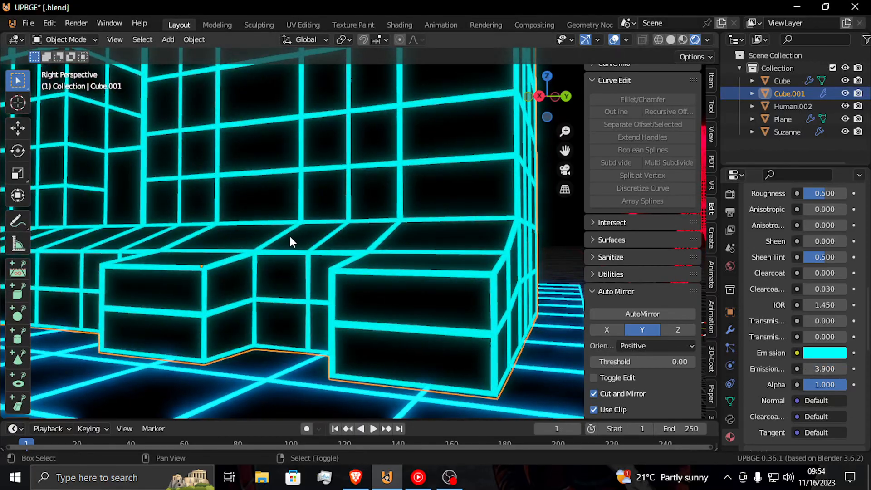
key(shift+grave)
key(s)
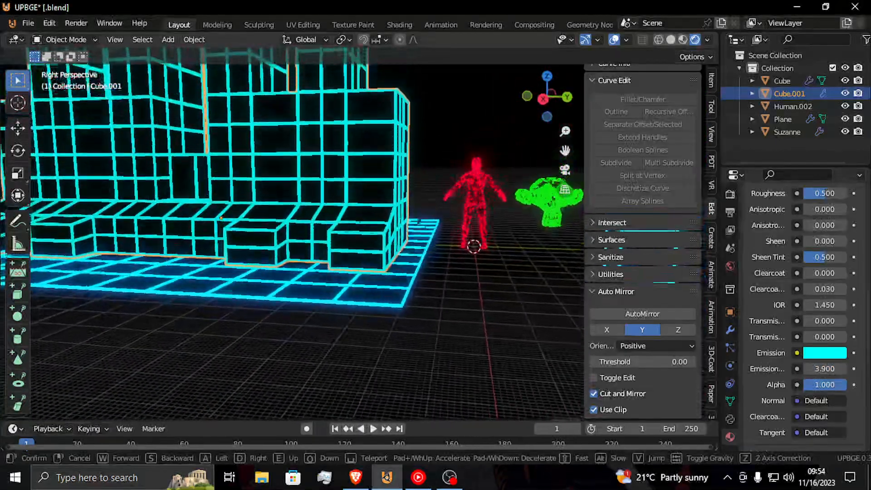
Select the glowing cube near the monkey head and move it 1 m up along the Z axis
key(w)
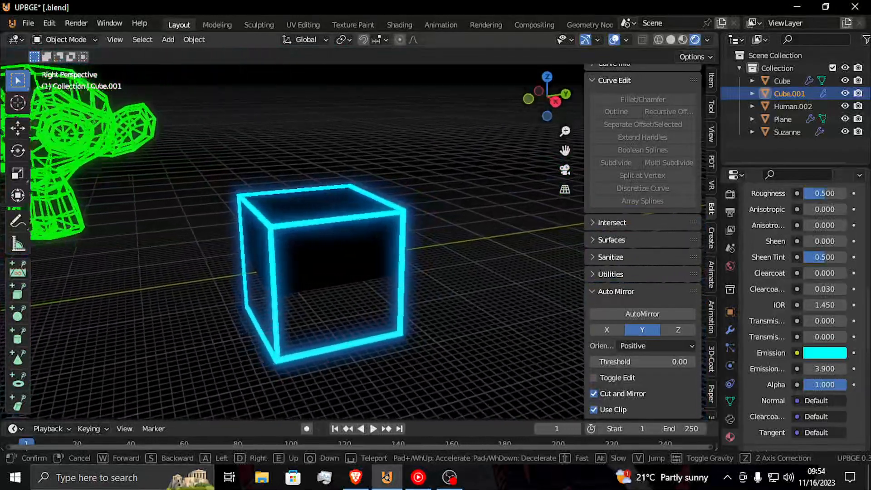
click(360, 221)
click(337, 251)
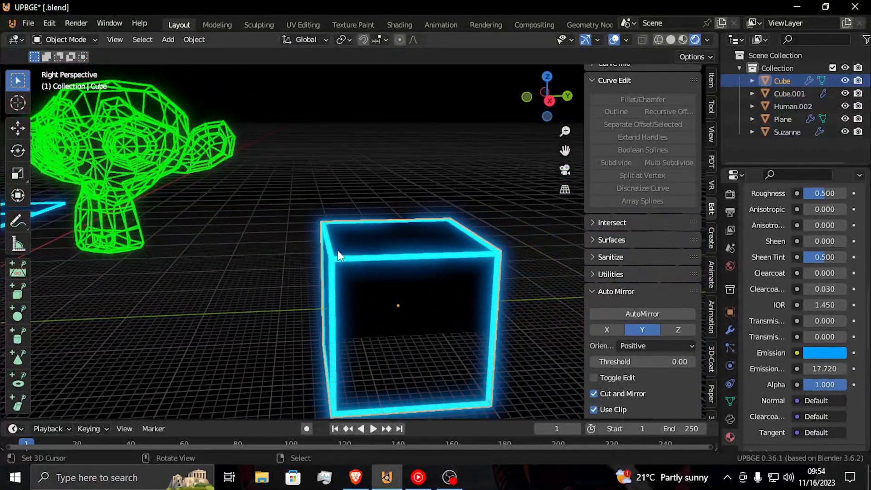
key(g)
key(z)
click(355, 184)
Select the monkey head Suzanne, switching the viewport to solid shading and back to rendered shading
key(shift+grave)
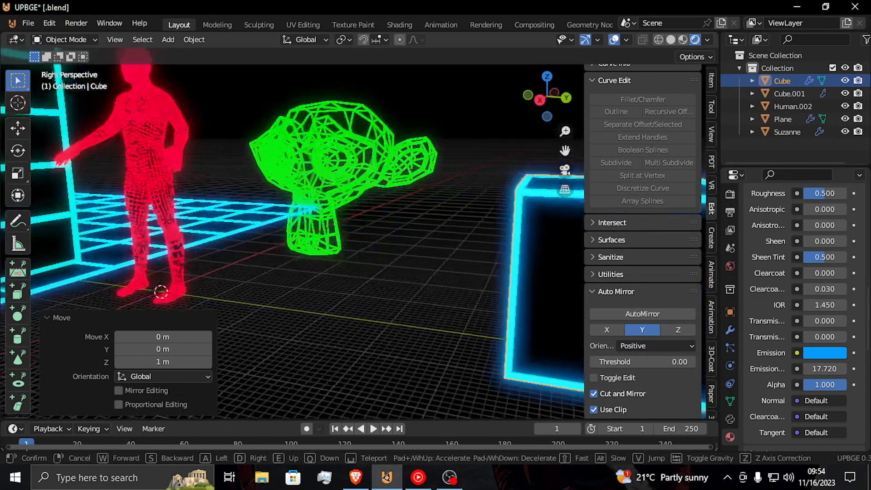
click(371, 214)
right_click(236, 168)
key(shift+z)
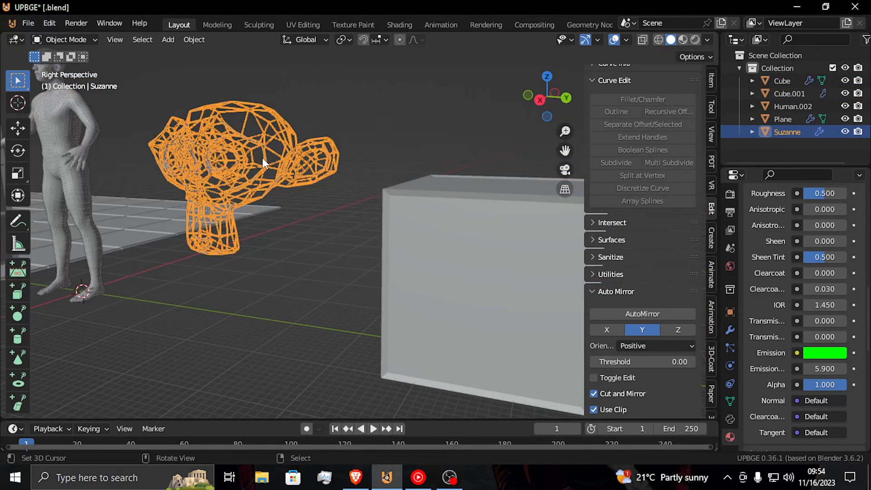
click(695, 40)
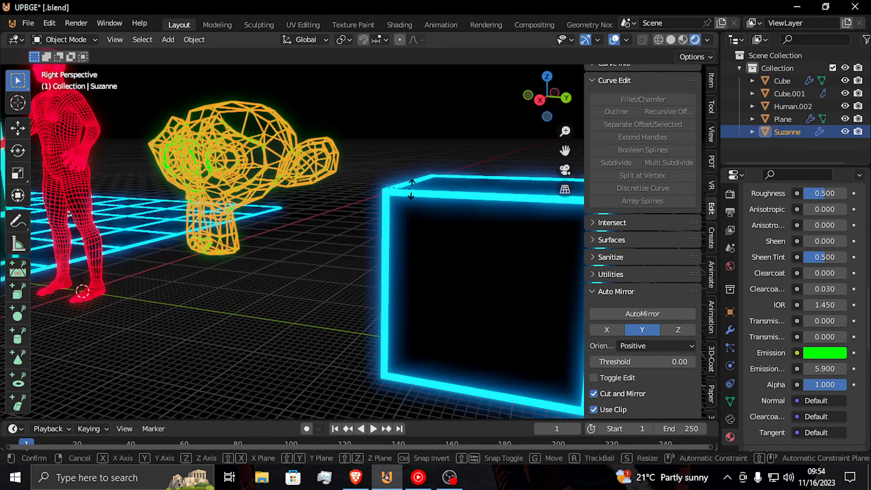
key(r)
key(z)
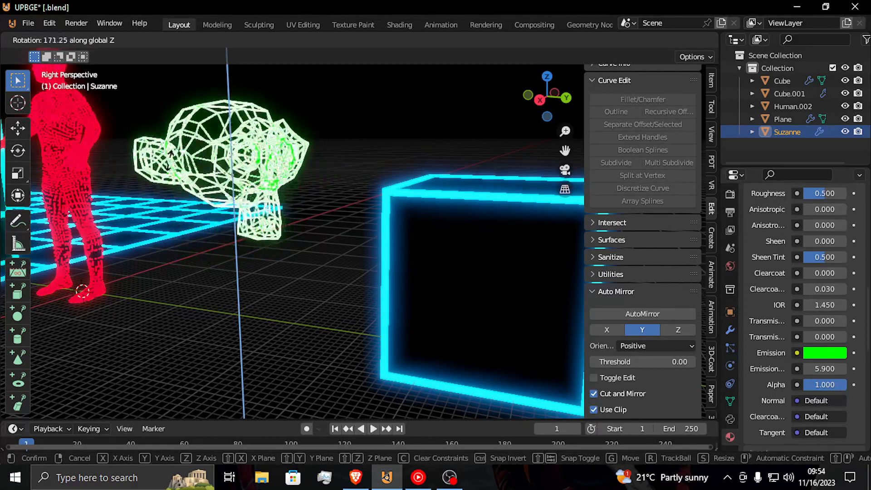
click(311, 170)
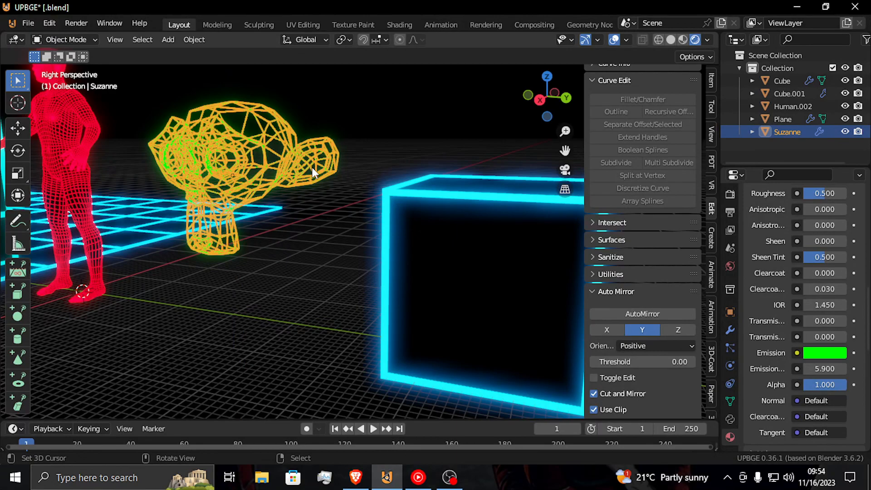
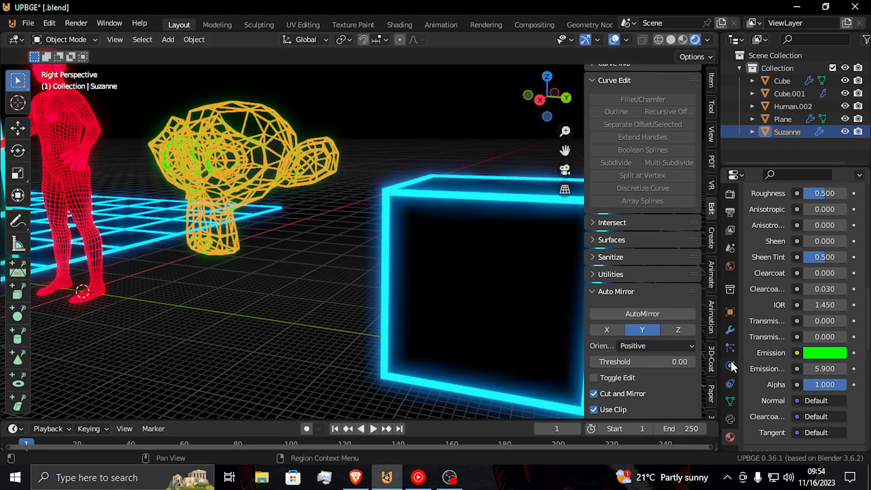
Apply the Wireframe modifier on the monkey head Suzanne
click(731, 329)
click(828, 268)
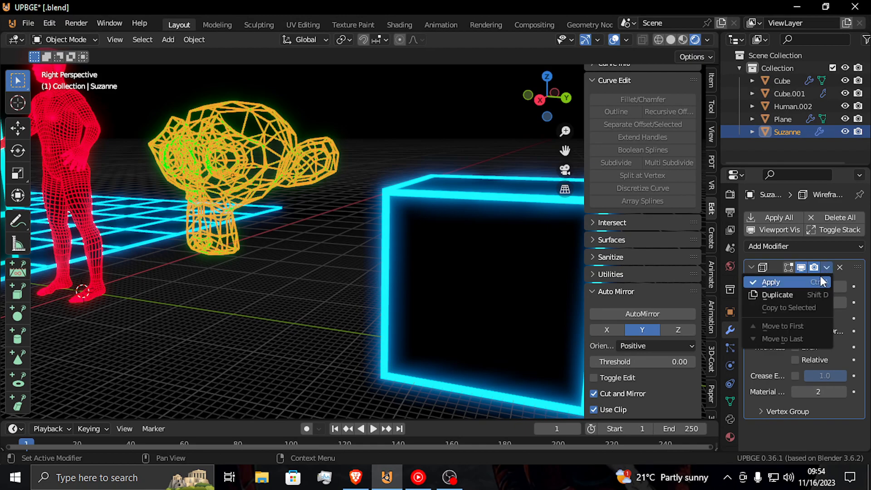
click(811, 283)
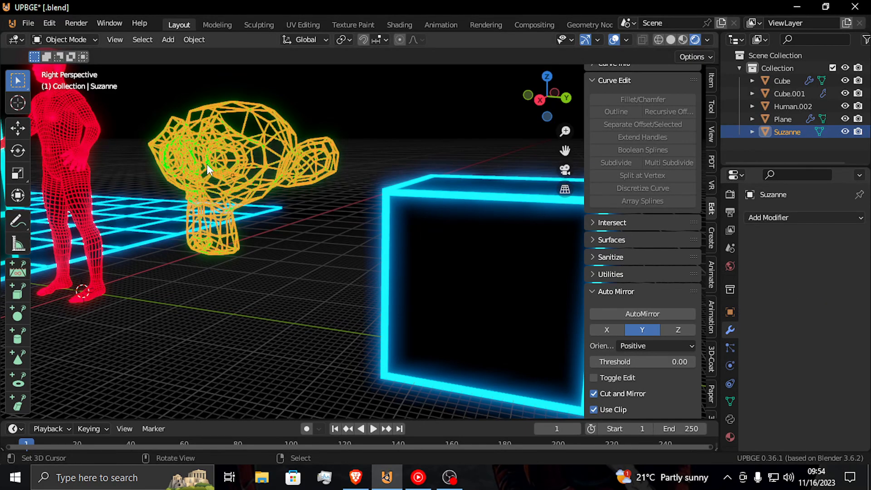
Examine the monkey head's applied wireframe mesh in Edit Mode and, deselected, from close up in Object Mode
key(Tab)
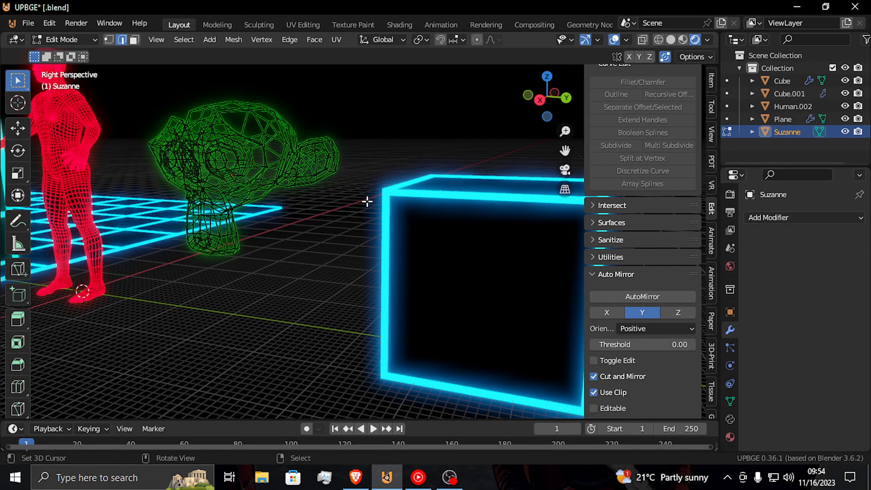
key(Tab)
key(a)
key(a)
key(alt+a)
key(shift+grave)
key(w)
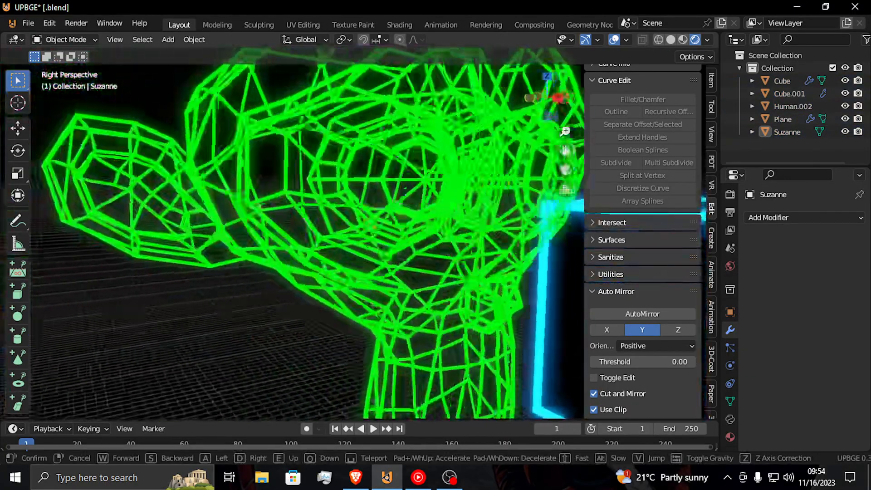
click(367, 187)
key(shift+grave)
key(s)
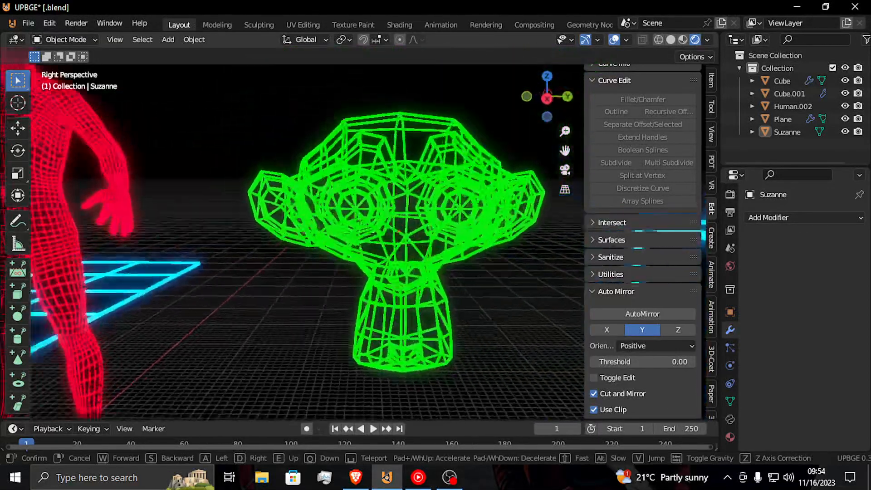
click(291, 143)
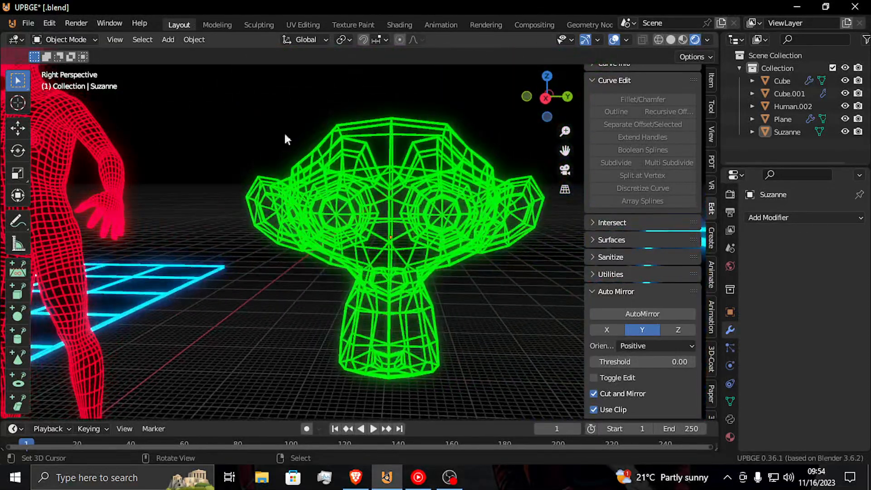
Enter Edit Mode on the monkey head and select all of its geometry
right_click(388, 186)
key(g)
right_click(421, 170)
key(Tab)
key(shift+grave)
key(w)
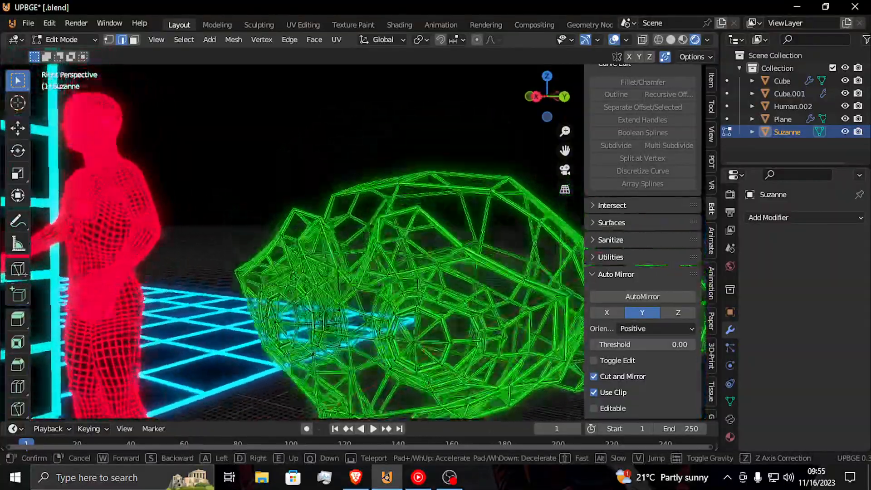
key(e)
key(d)
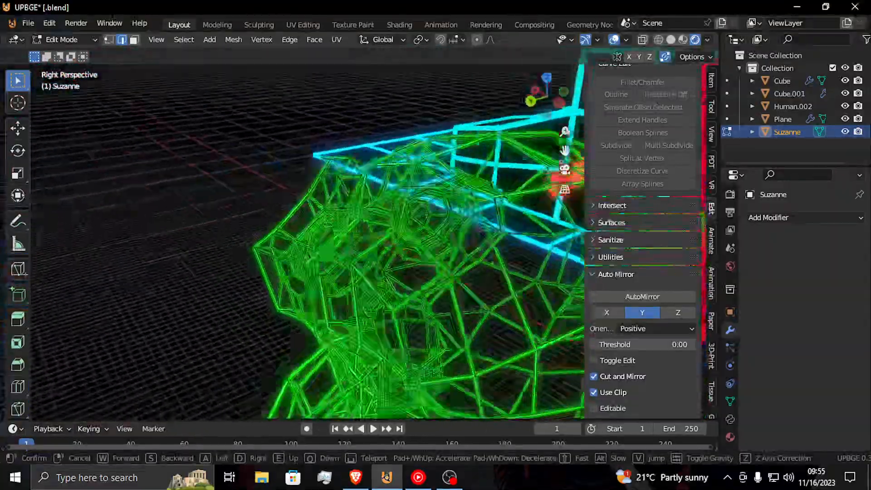
key(w)
click(452, 163)
key(a)
key(alt+a)
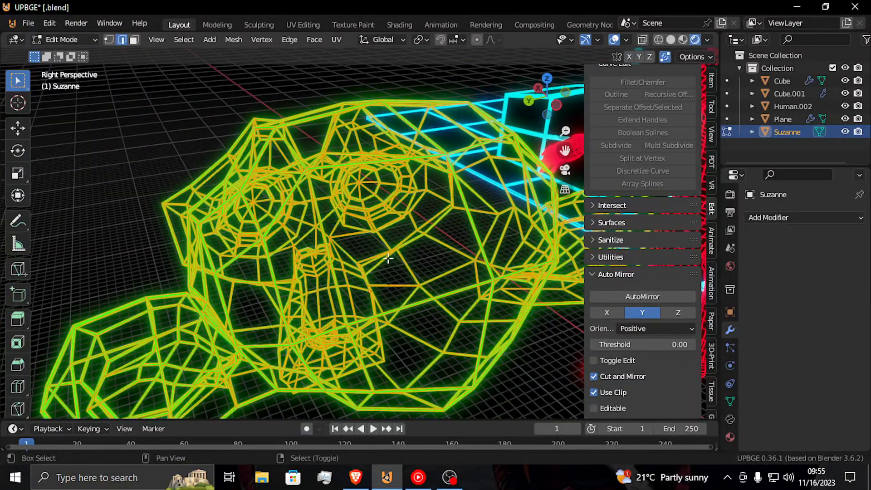
Set the emission strength of the monkey head's green material, Material.006, to 8.120 and view it with the scene
key(shift+grave)
key(s)
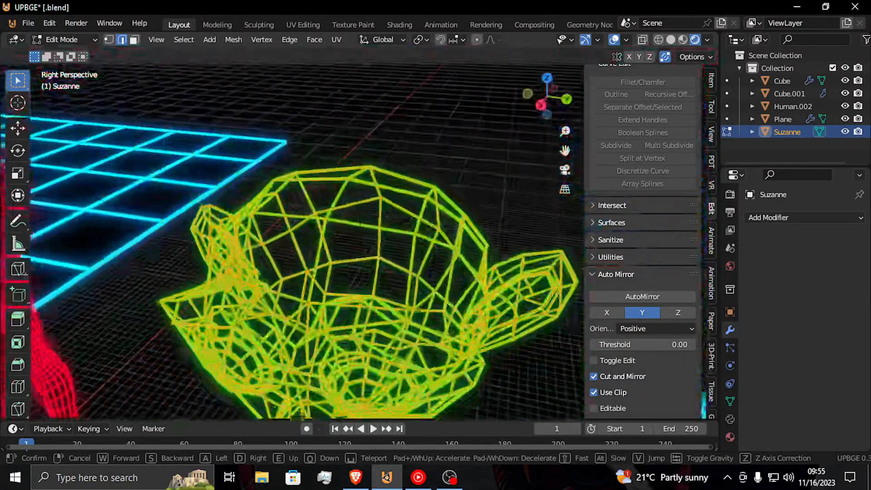
click(361, 224)
click(731, 437)
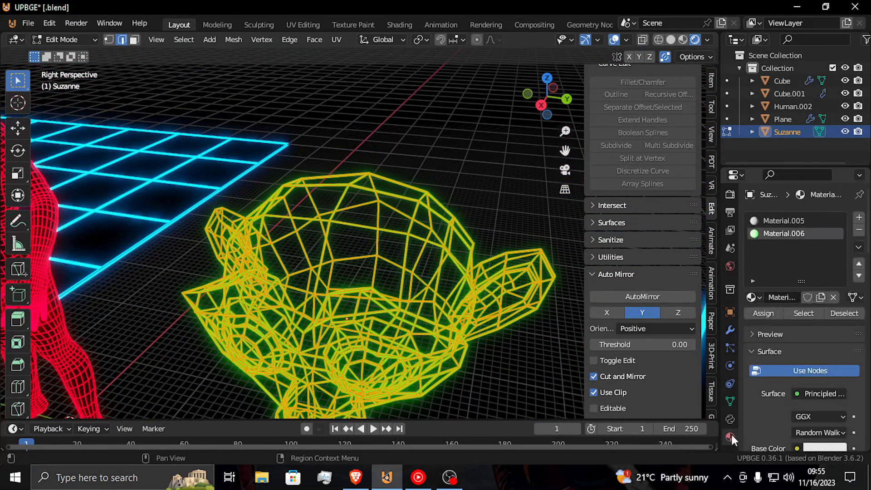
scroll(804, 424, down, 15)
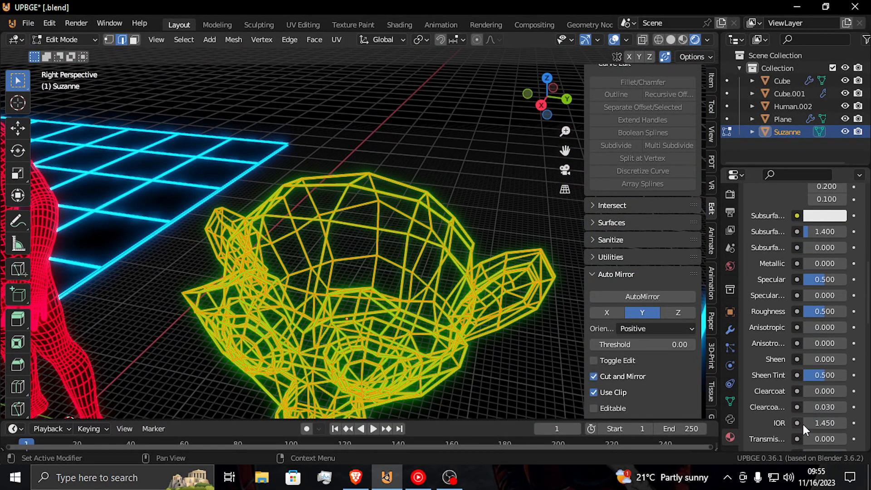
drag(825, 410, 848, 410)
middle_drag(457, 308, 418, 288)
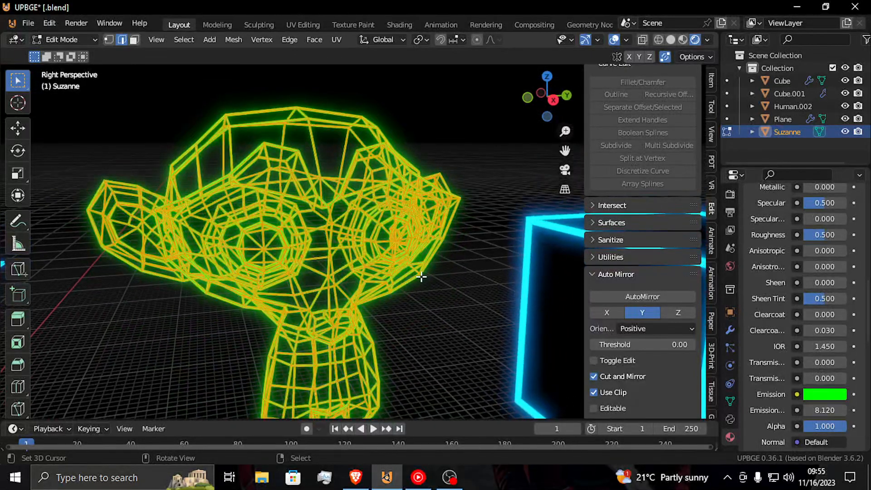
key(shift+grave)
key(s)
click(169, 251)
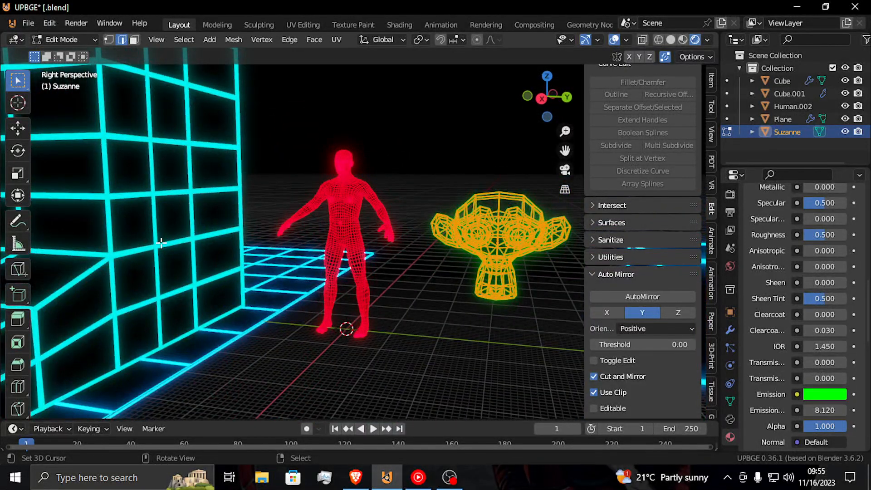
Return to Object Mode and select the building Cube.001 to compare its glow with the monkey head's
key(Tab)
click(177, 245)
key(shift+grave)
key(w)
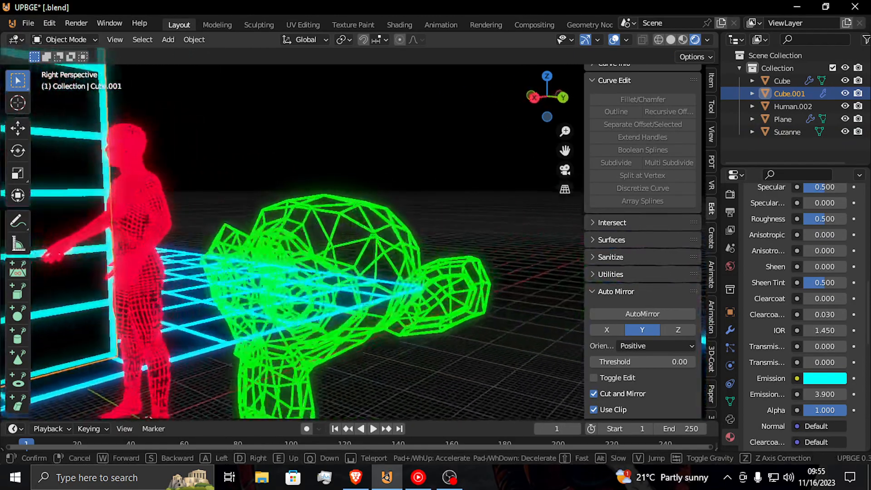
click(393, 290)
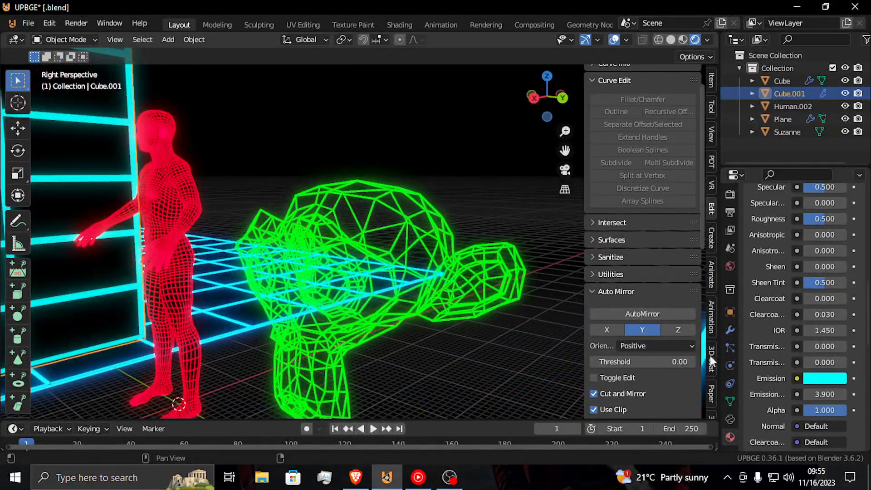
Select the monkey head and raise its green material's emission strength, first to 10.920 and finally to 15.220
click(512, 263)
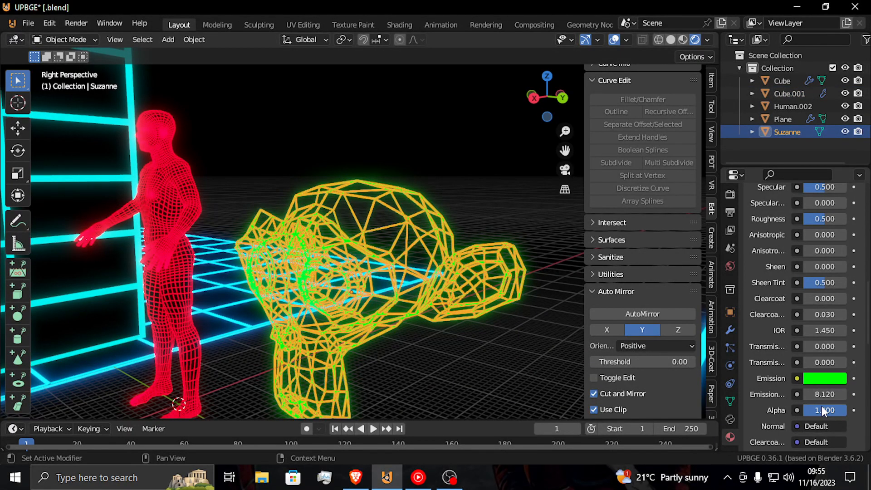
drag(822, 394, 849, 394)
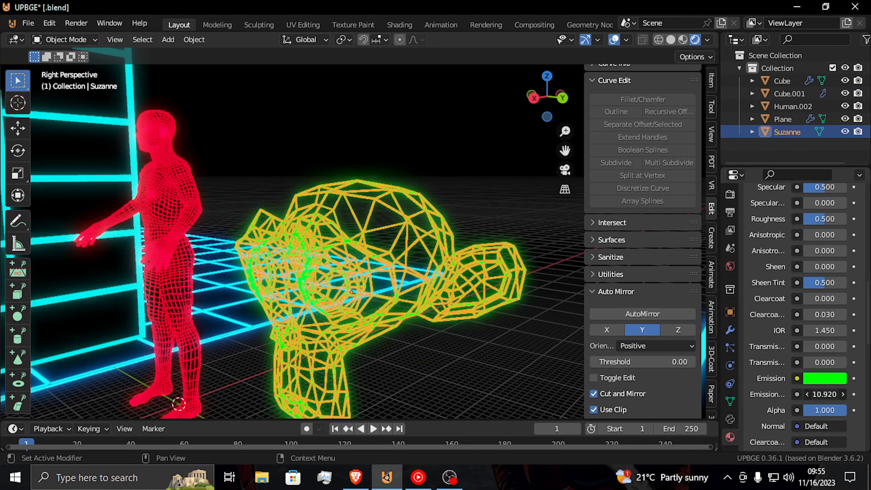
click(476, 251)
middle_drag(399, 258, 449, 261)
mouse_move(821, 395)
mouse_down()
mouse_move(839, 394)
mouse_move(821, 394)
mouse_up()
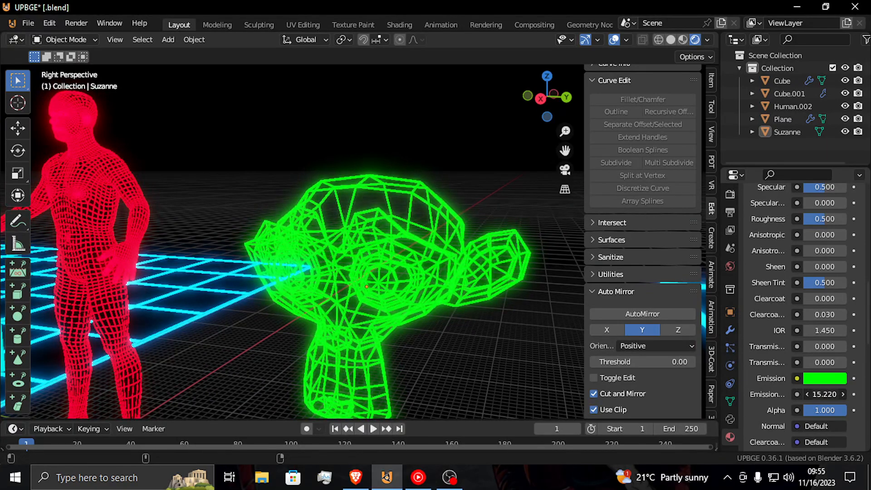
Try yellow as the monkey head's emission color, settle on light cyan, and check the glow close up and across the scene
click(835, 377)
mouse_move(787, 255)
mouse_down()
mouse_move(773, 289)
mouse_move(756, 281)
mouse_move(814, 276)
mouse_move(784, 290)
mouse_move(752, 280)
mouse_move(733, 245)
mouse_move(794, 196)
mouse_move(812, 277)
mouse_move(828, 251)
mouse_move(753, 280)
mouse_move(737, 262)
mouse_move(742, 269)
mouse_up()
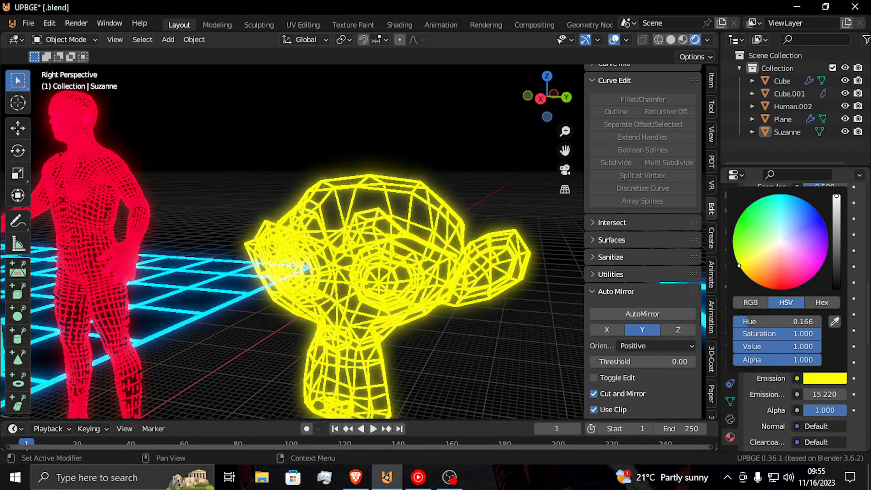
mouse_move(749, 226)
mouse_down()
mouse_move(778, 246)
mouse_move(799, 229)
mouse_move(782, 216)
mouse_up()
key(shift+grave)
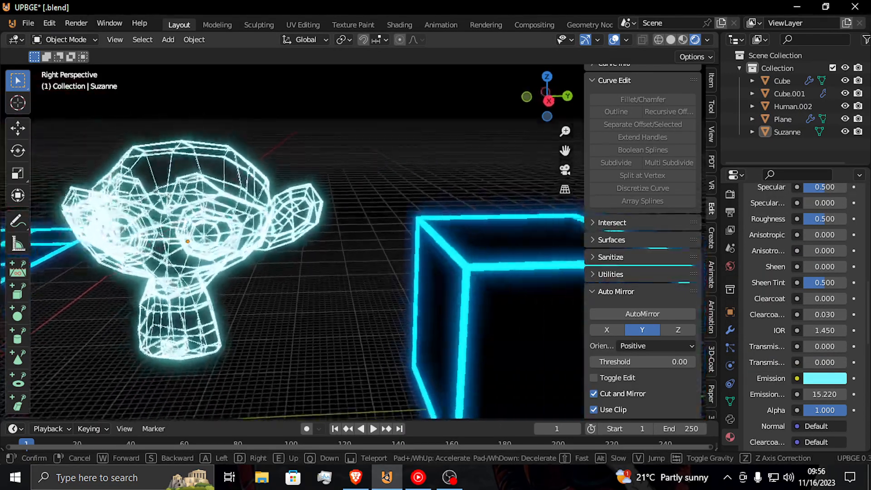
key(w)
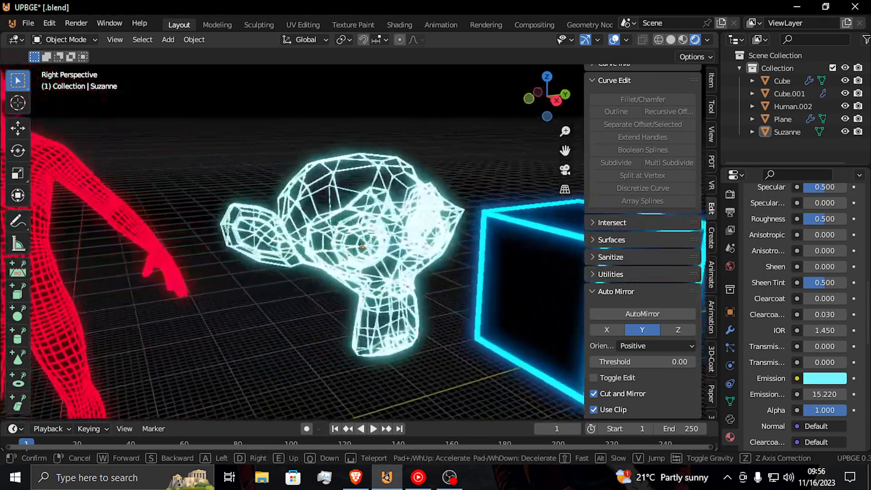
key(w)
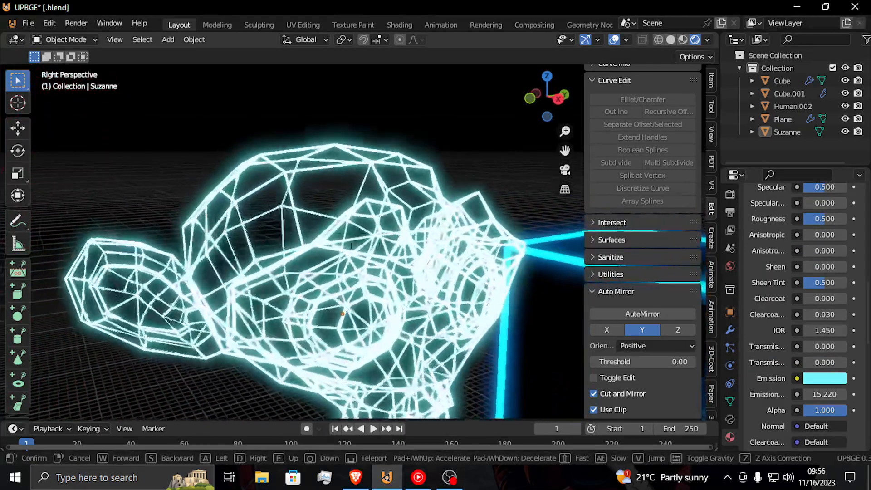
key(d)
key(w)
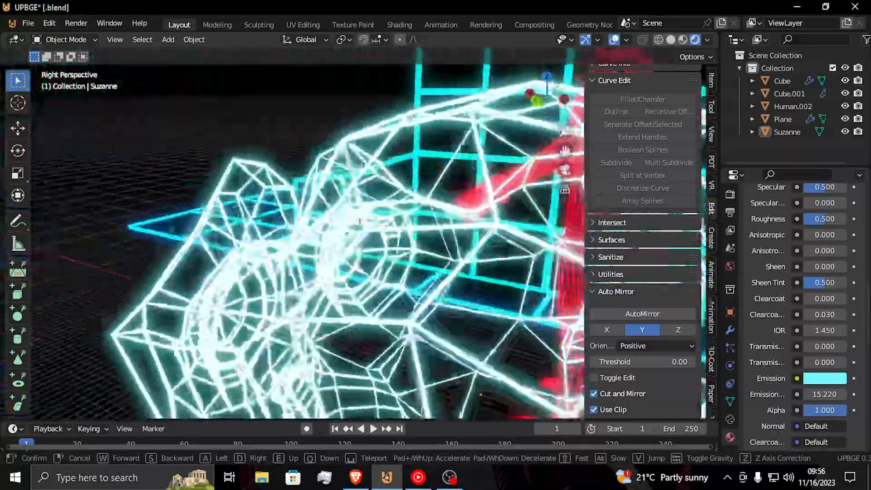
key(s)
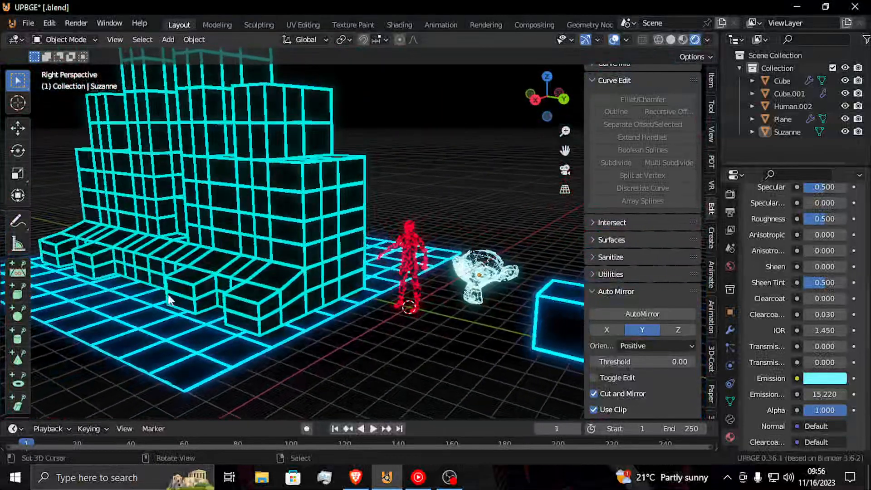
click(145, 273)
Select the building Cube.001 and change its wireframe material's emission color to a paler cyan
click(255, 232)
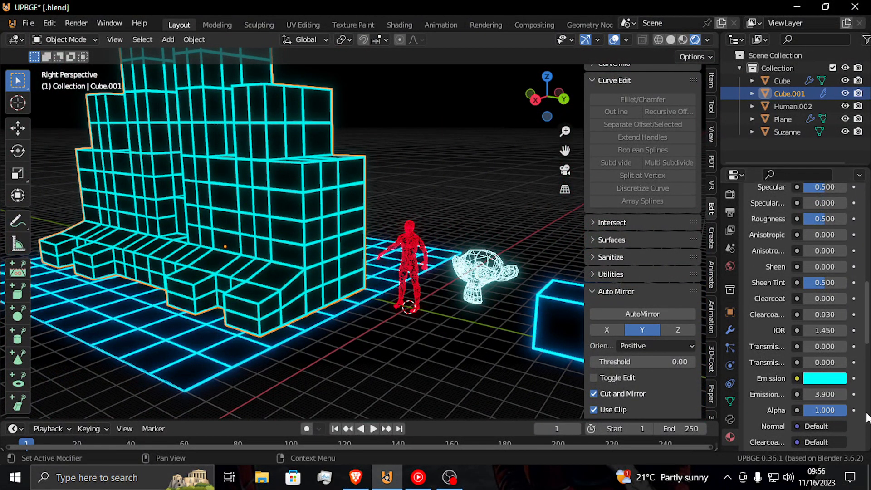
click(835, 379)
mouse_move(794, 226)
mouse_down()
mouse_move(781, 233)
mouse_move(782, 221)
mouse_up()
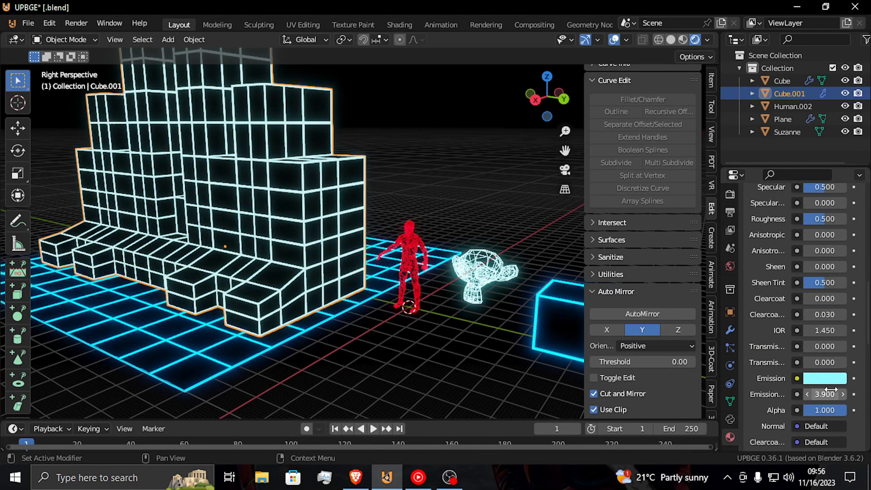
Turn on Replace Original in the building Cube.001's Wireframe modifier
scroll(762, 249, up, 8)
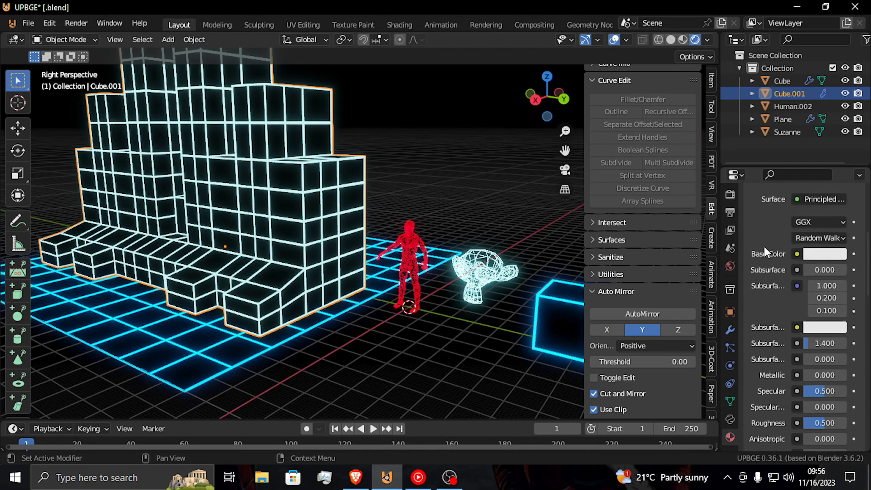
click(732, 331)
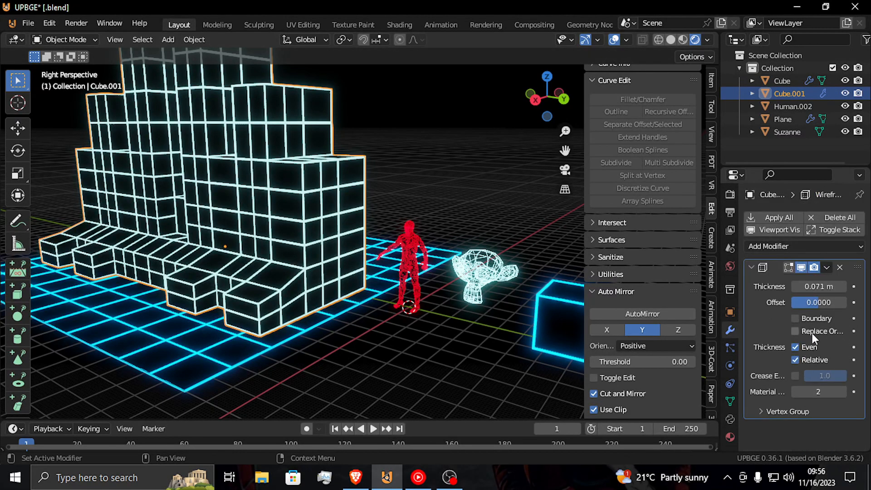
click(798, 334)
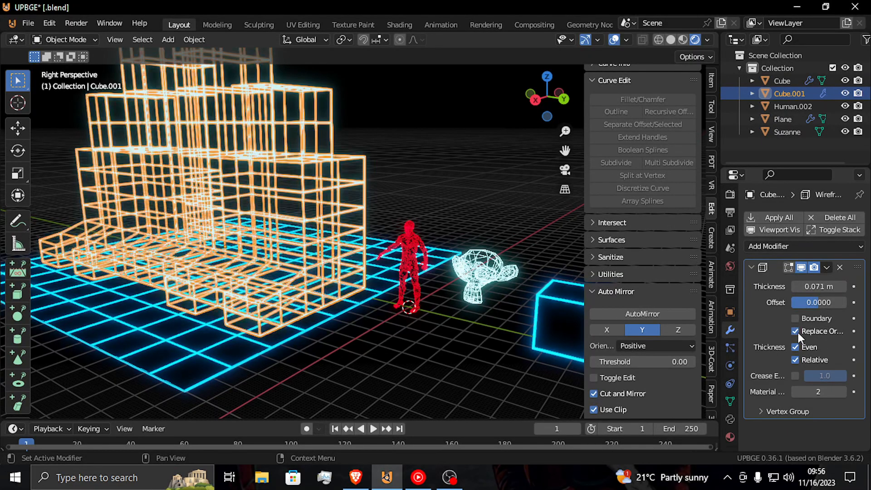
Deselect the building and fly through and above it to examine its wireframe structure inside and out
middle_drag(390, 270, 383, 268)
key(alt+a)
key(shift+grave)
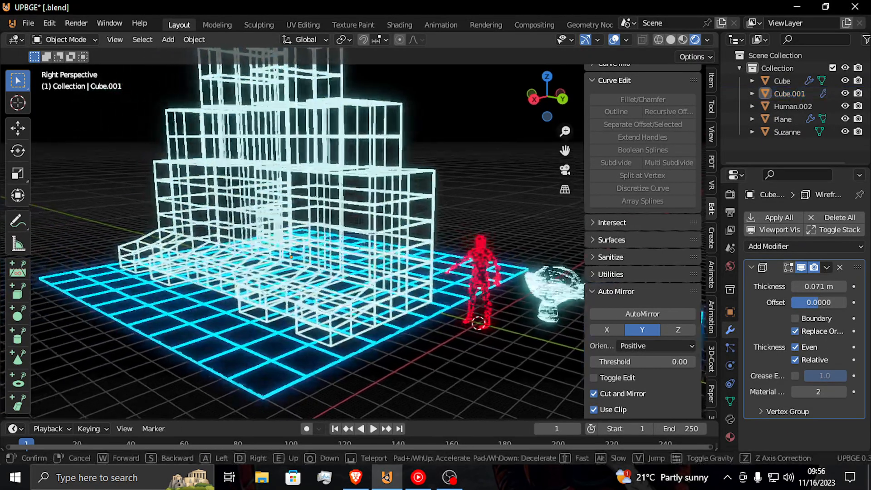
key(w)
key(w)
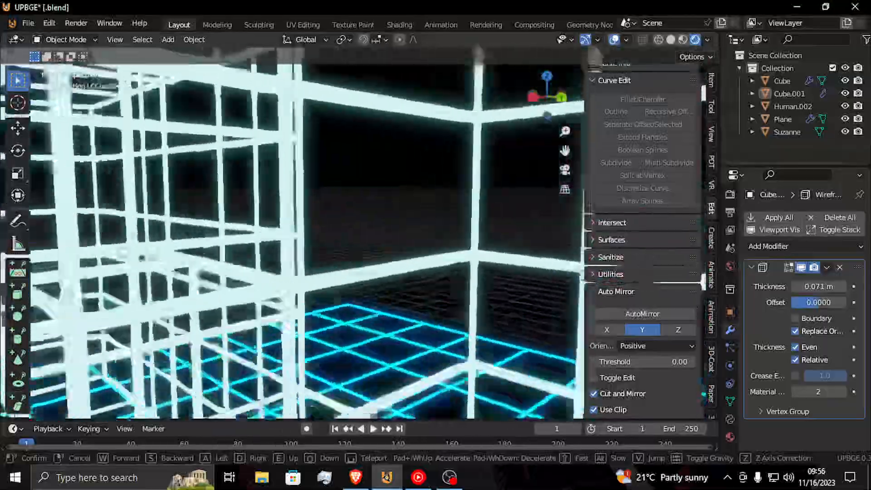
key(s)
key(a)
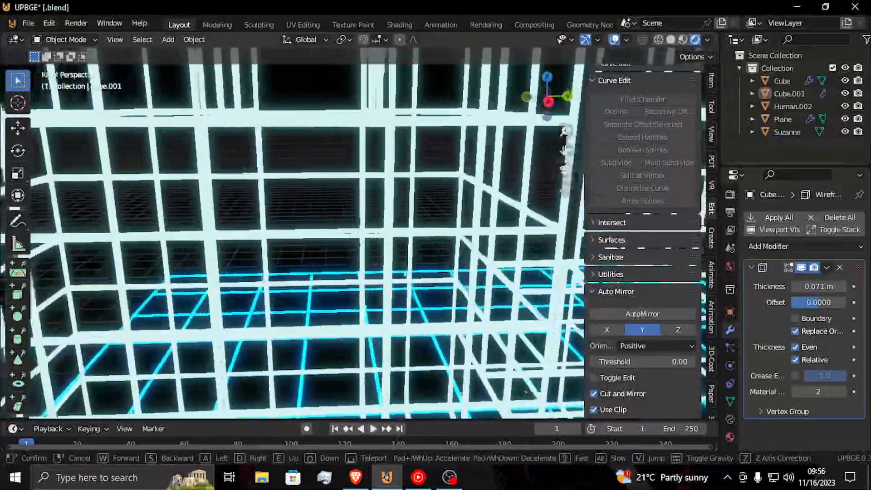
key(w)
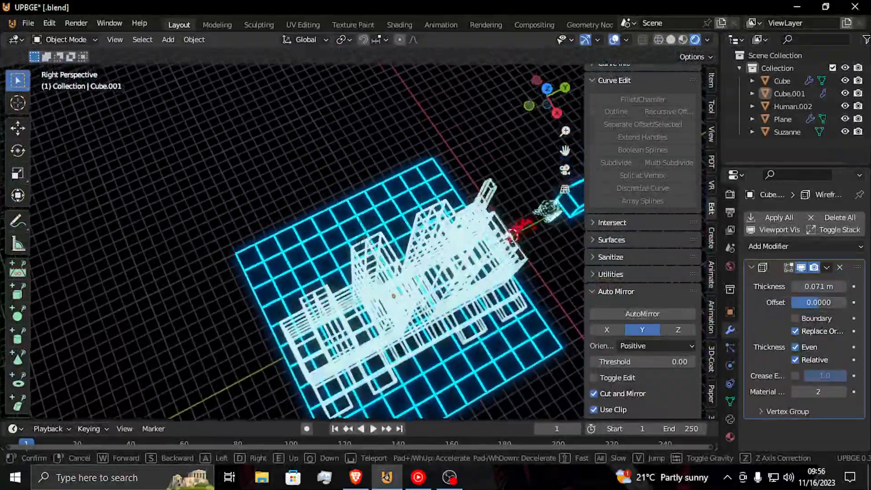
key(d)
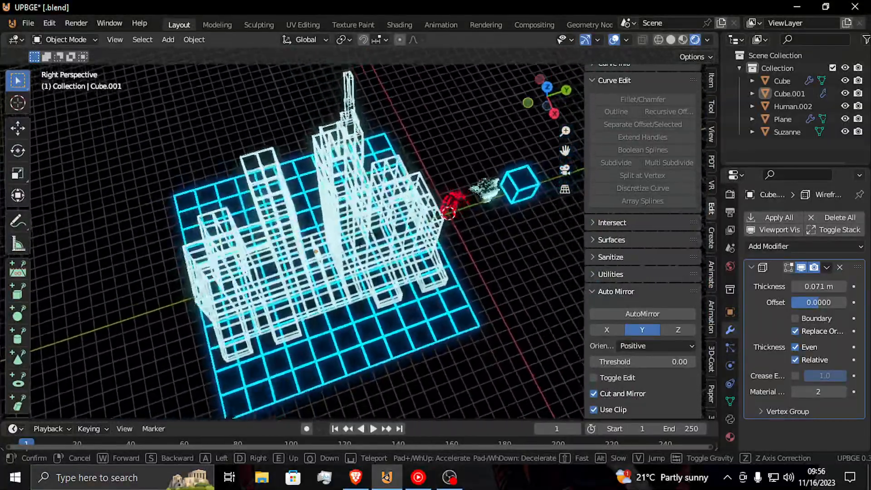
key(s)
click(361, 233)
click(404, 213)
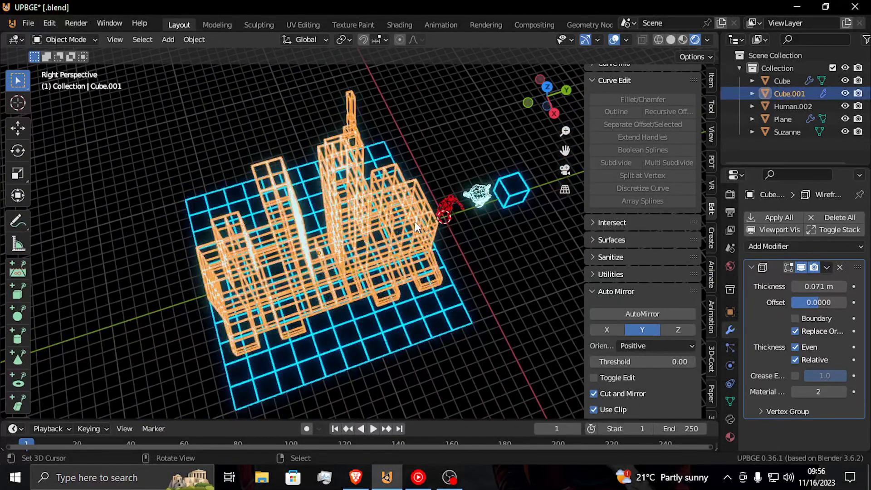
key(r)
key(z)
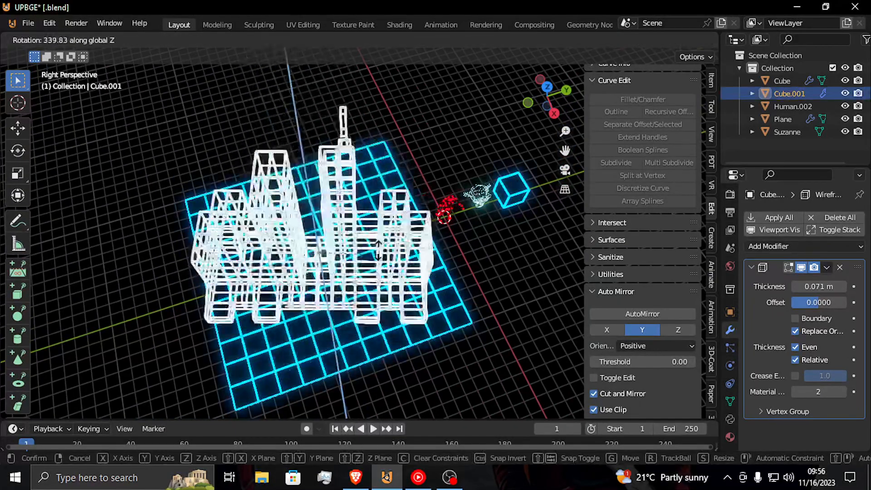
right_click(53, 150)
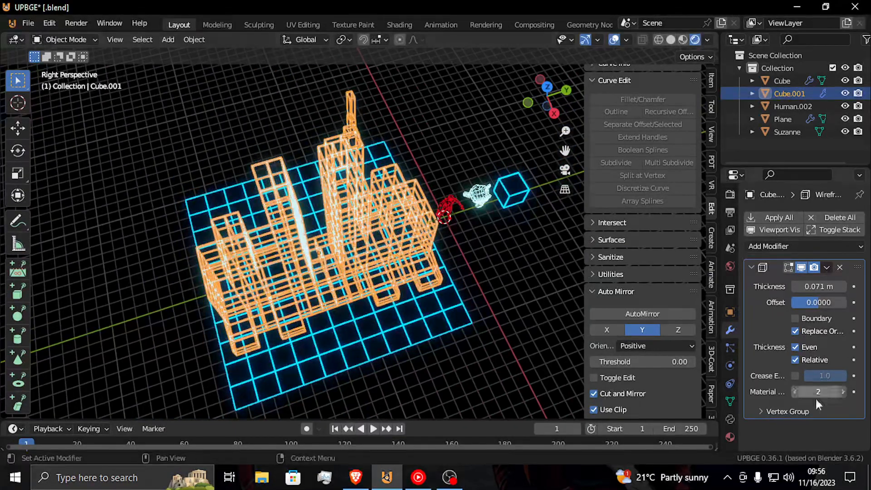
Try the Boundary option on the building's Wireframe modifier, turn off Boundary and Replace Original, and look over the scene
click(803, 319)
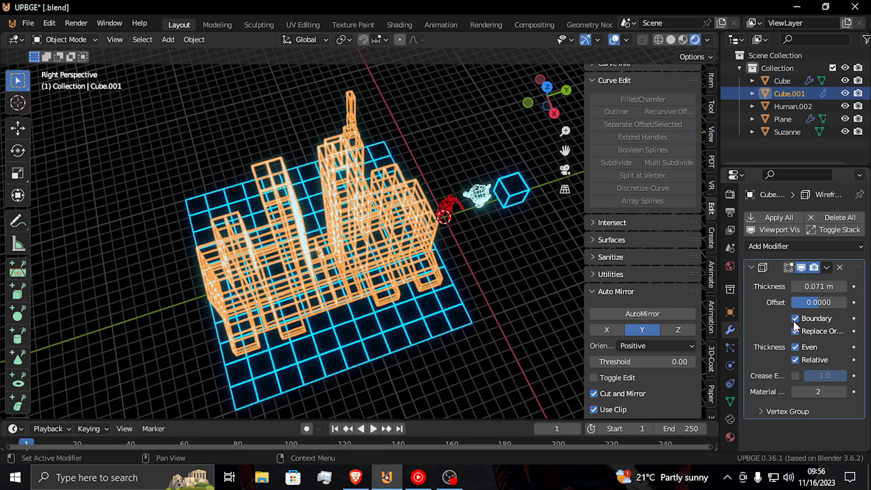
drag(794, 322, 799, 327)
key(shift+grave)
key(w)
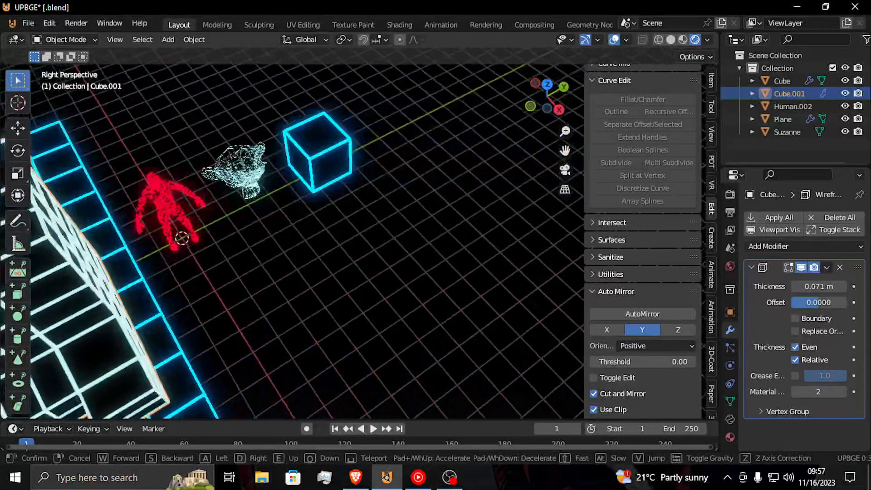
key(d)
click(465, 275)
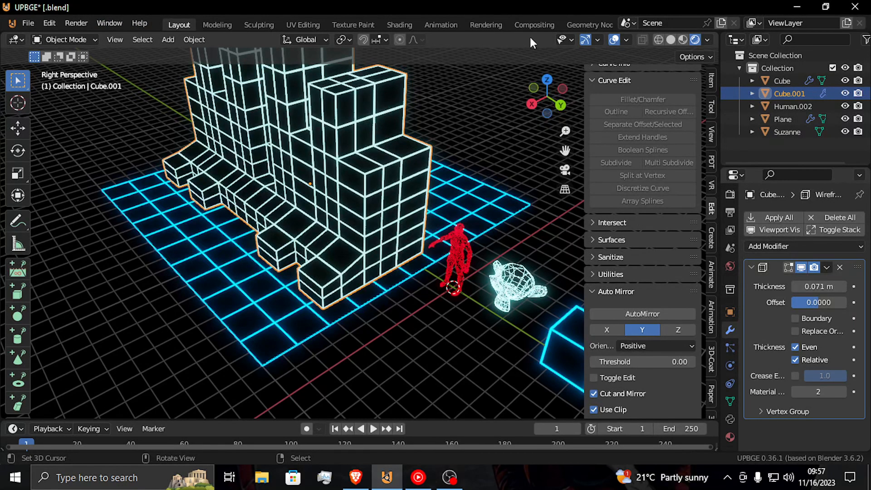
Open the UPBGE manual's Tutorials page in the browser, look through its list of topics, and return to the scene
scroll(554, 26, down, 3)
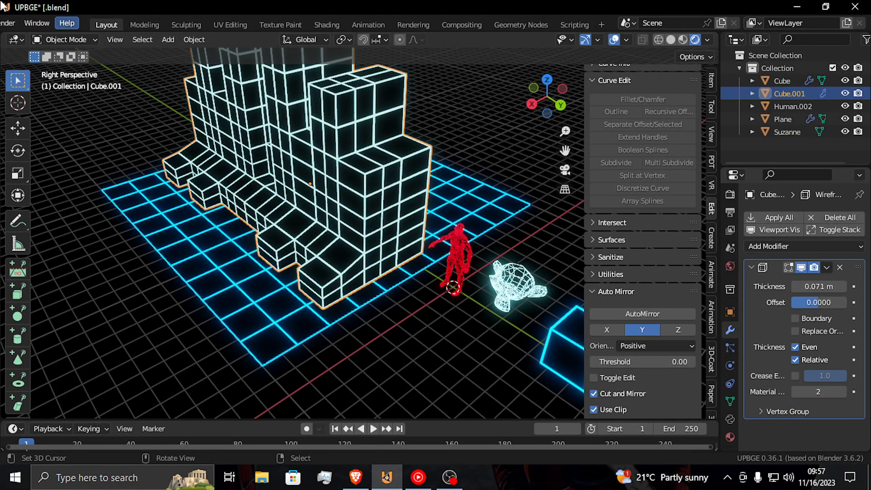
click(66, 23)
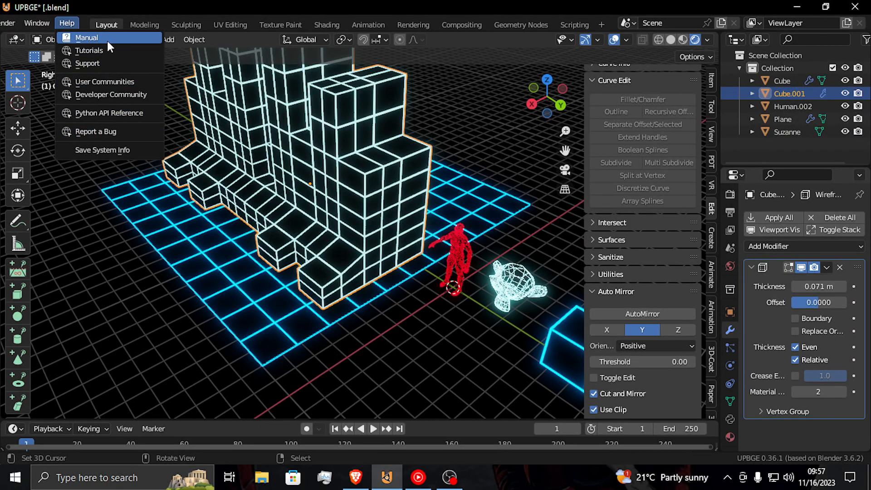
click(114, 50)
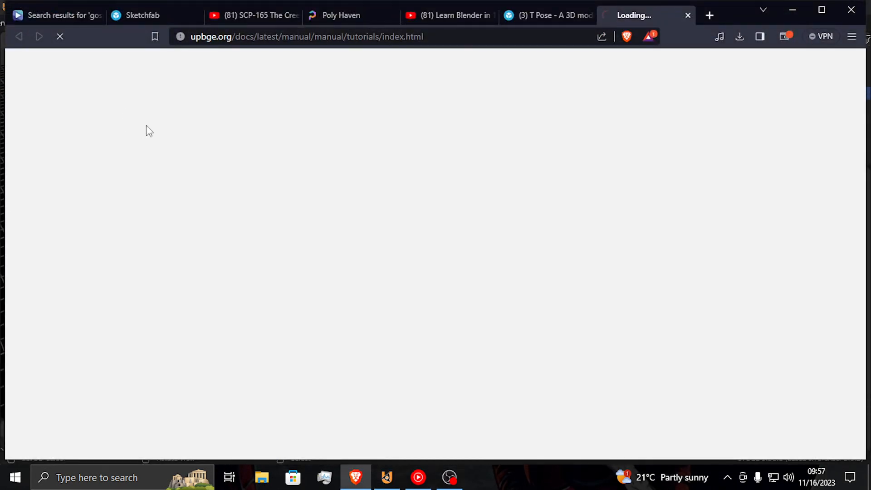
scroll(446, 177, down, 4)
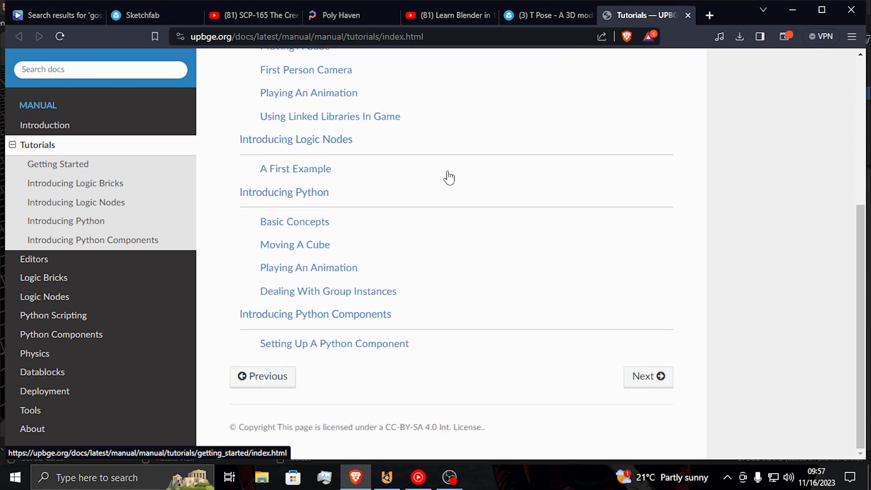
scroll(449, 176, up, 5)
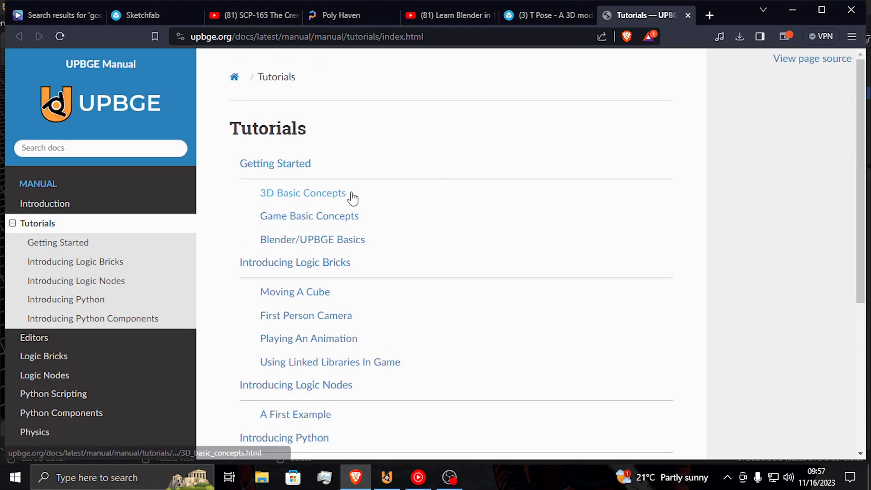
scroll(336, 228, down, 4)
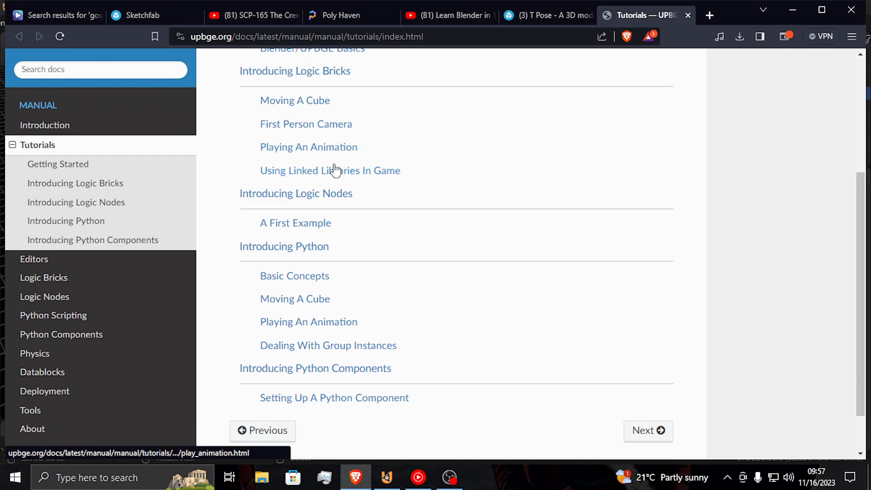
scroll(315, 296, down, 2)
scroll(257, 297, up, 6)
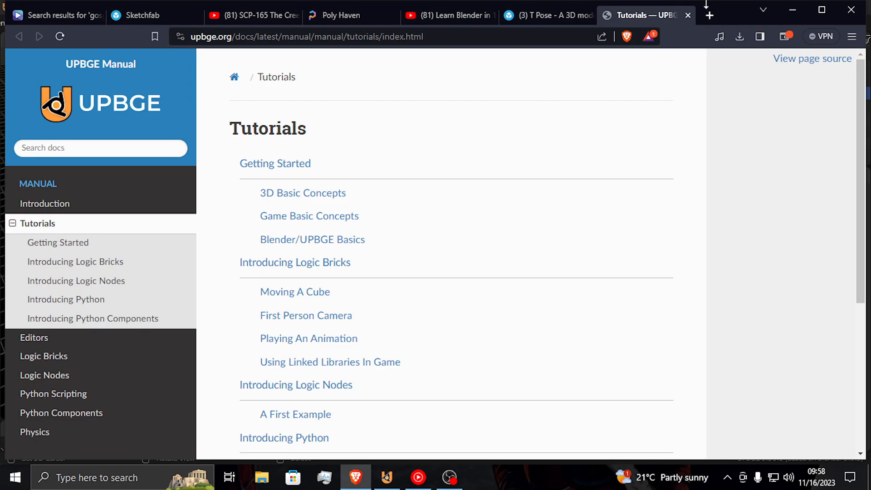
click(791, 9)
middle_drag(103, 285, 272, 222)
scroll(178, 203, down, 3)
scroll(241, 214, down, 2)
scroll(289, 252, down, 2)
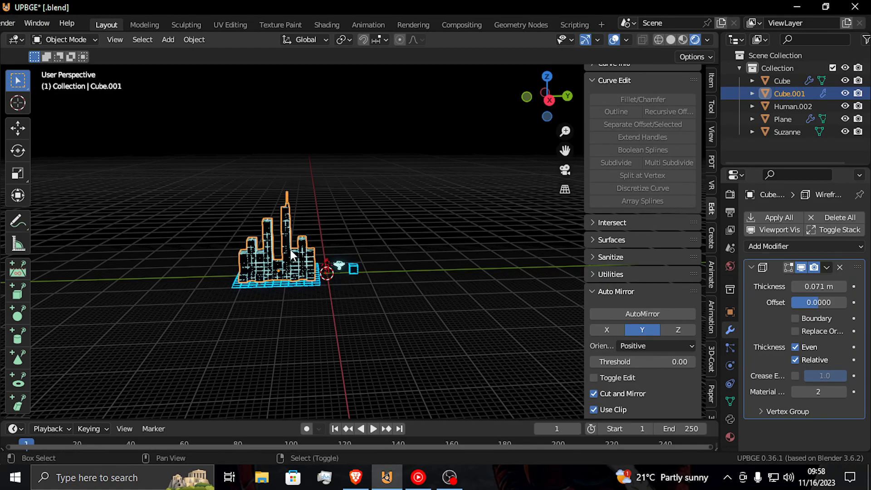
key(shift+a)
mouse_move(281, 206)
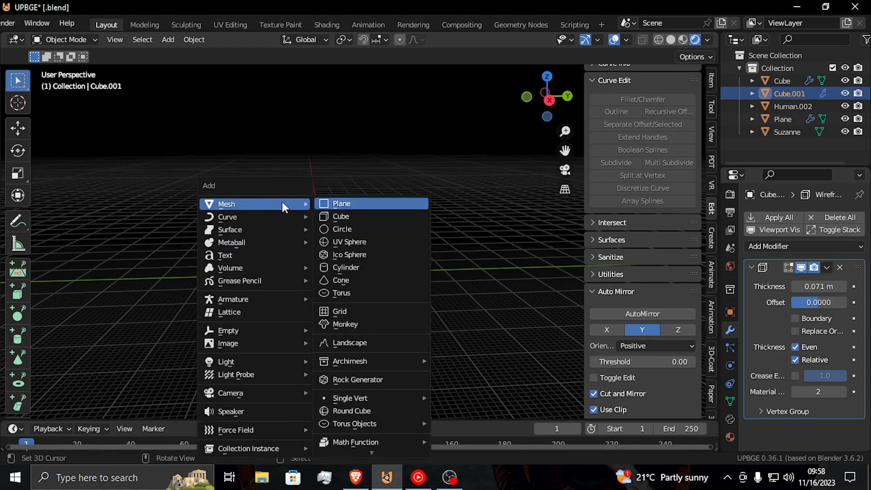
click(358, 203)
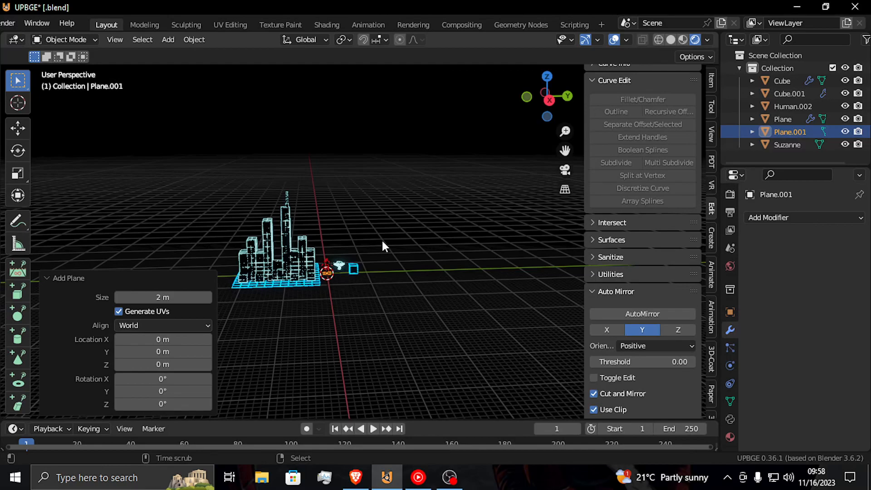
key(alt+g)
key(s)
right_click(304, 91)
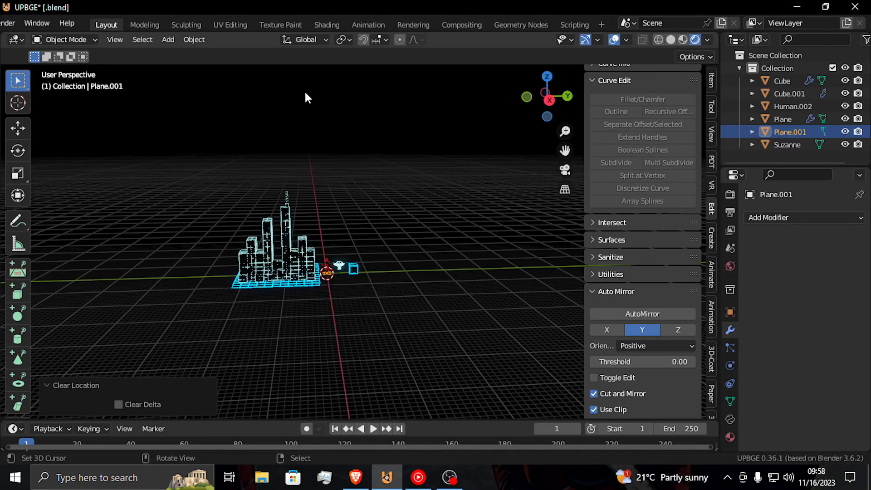
key(x)
click(301, 90)
Add a cube mesh at the world origin and scale it up uniformly by about 56.921
key(shift+a)
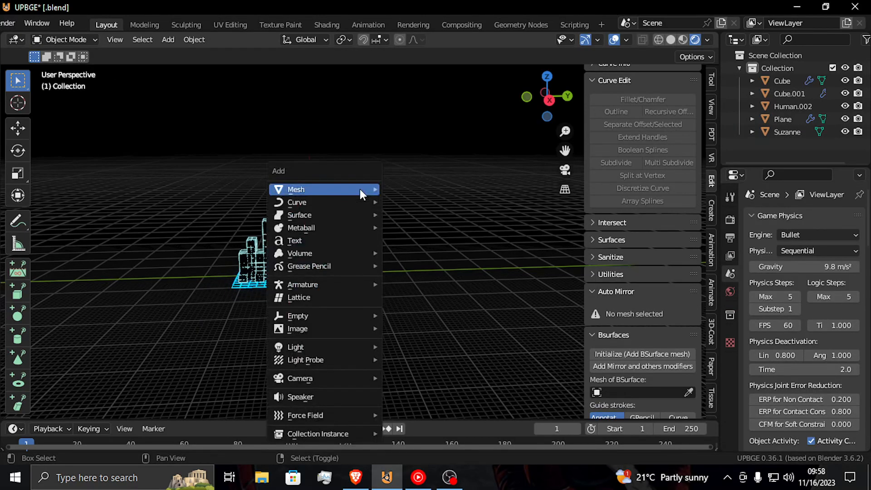
mouse_move(361, 188)
click(412, 201)
key(s)
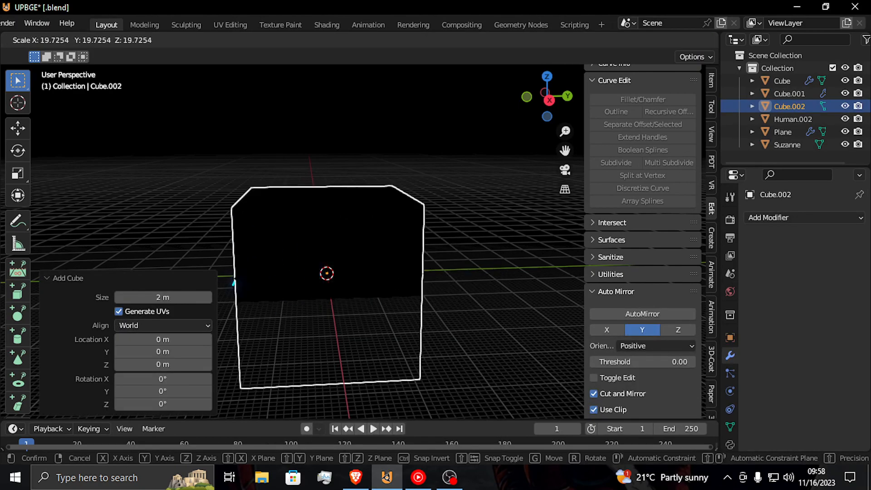
click(485, 233)
key(shift+grave)
key(s)
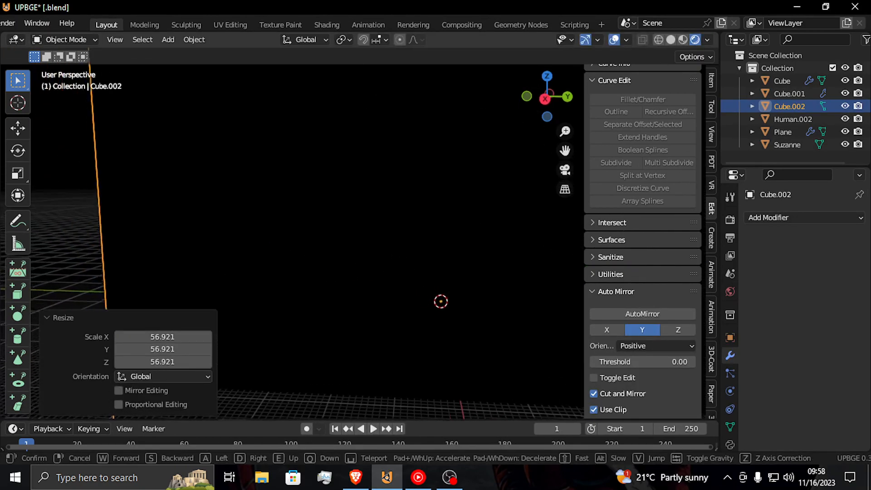
click(281, 246)
Raise the large cube Cube.002 along the global Z axis
key(g)
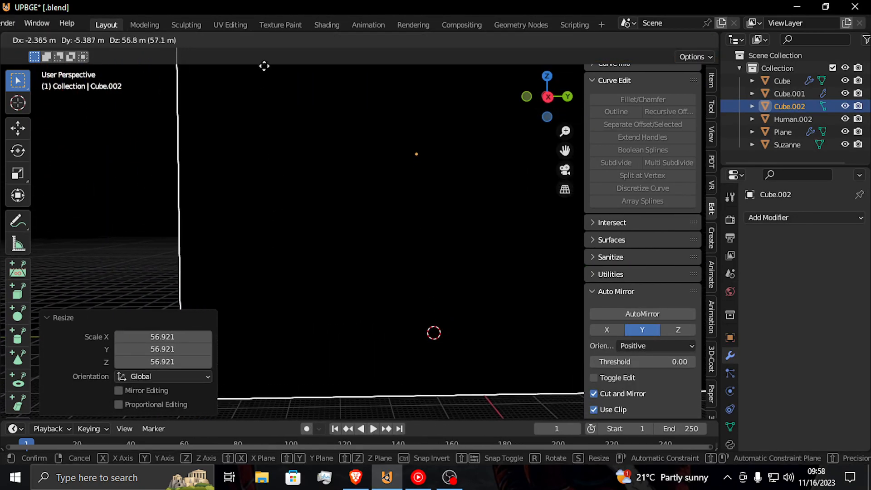
key(Escape)
key(g)
key(z)
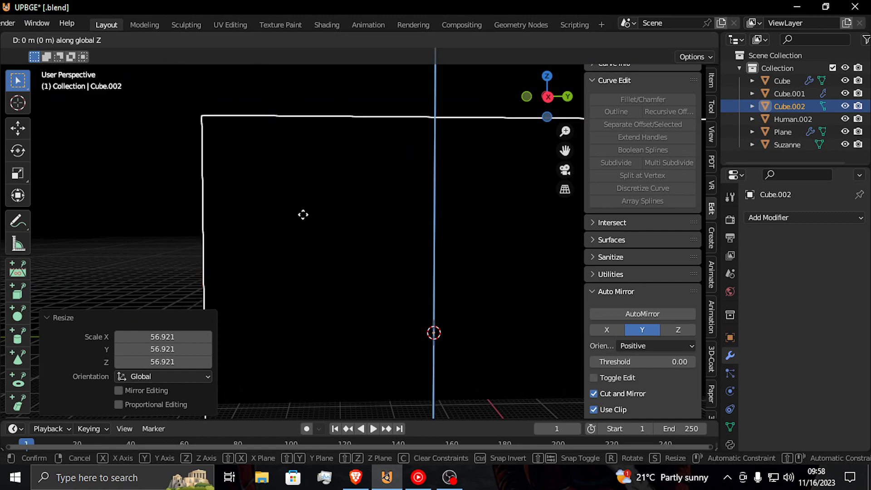
click(282, 130)
key(shift+grave)
click(280, 128)
Enter Edit Mode on the large cube, add a Wireframe modifier to it, and turn off Replace Original
key(Tab)
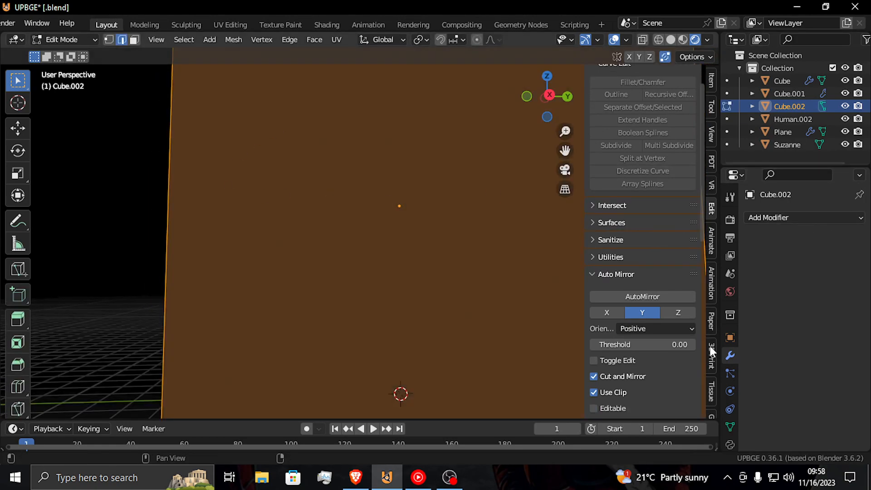
click(805, 218)
scroll(629, 425, down, 2)
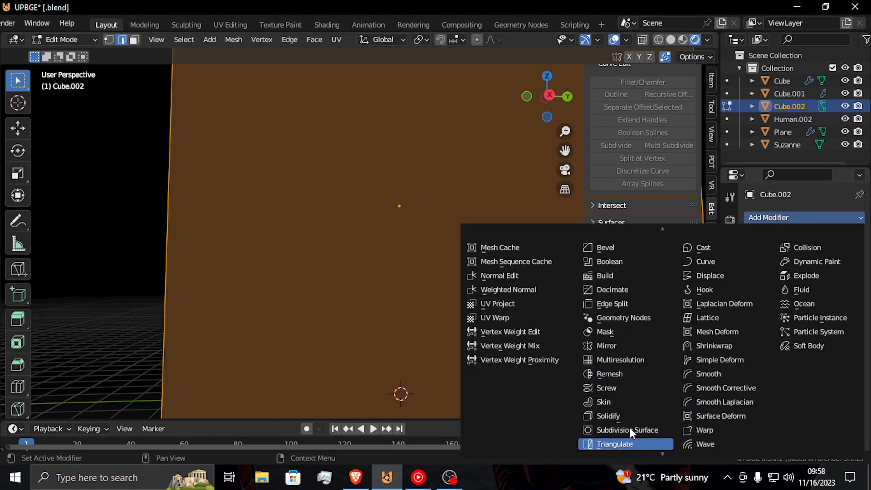
scroll(612, 449, down, 3)
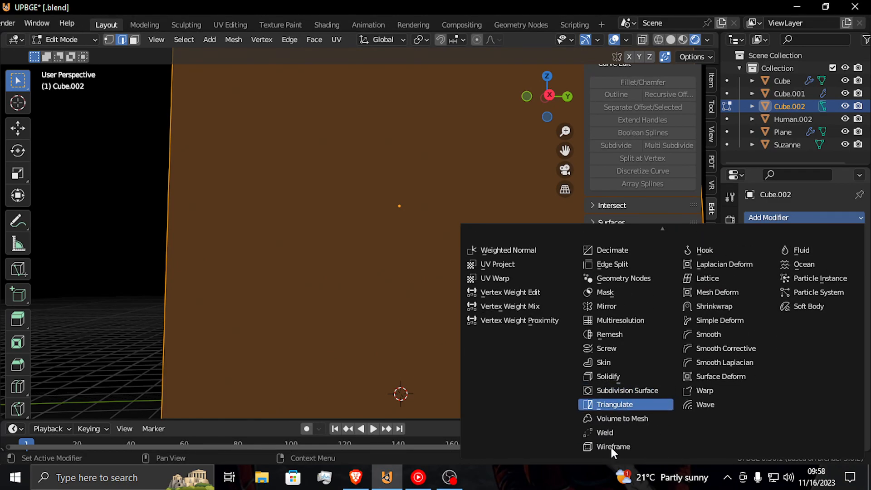
click(604, 441)
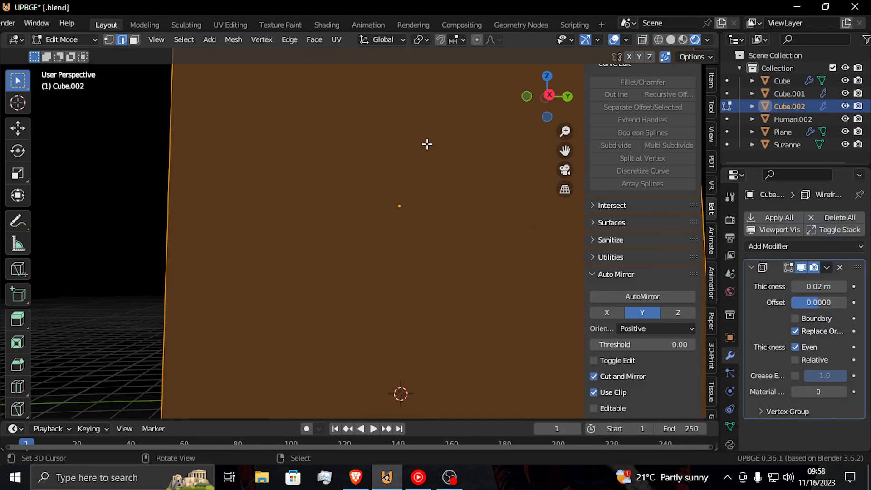
click(809, 332)
scroll(346, 173, down, 4)
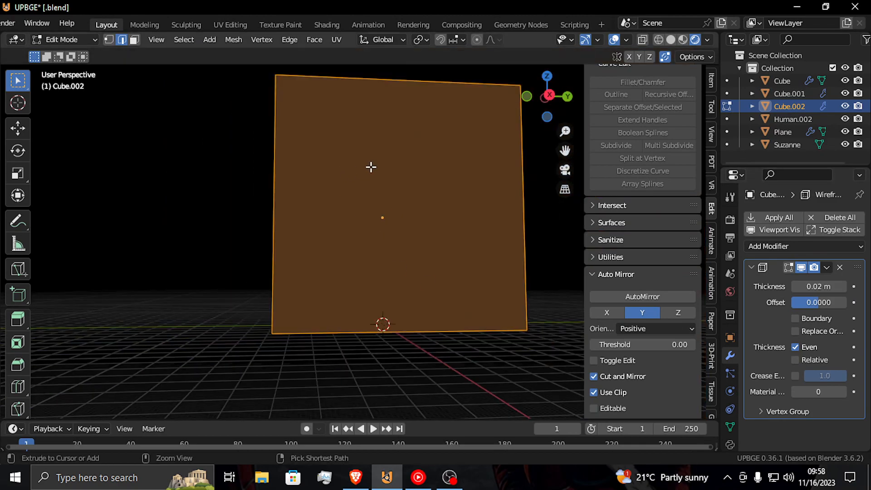
Cut 23 evenly spaced vertical edge loops around the large cube, without sliding them
key(ctrl+r)
scroll(429, 75, up, 9)
scroll(429, 75, up, 13)
click(429, 74)
right_click(429, 75)
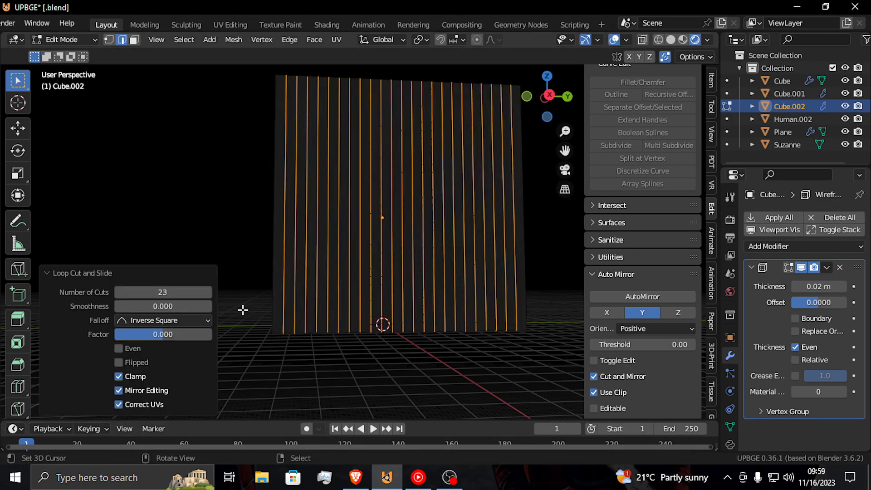
click(176, 291)
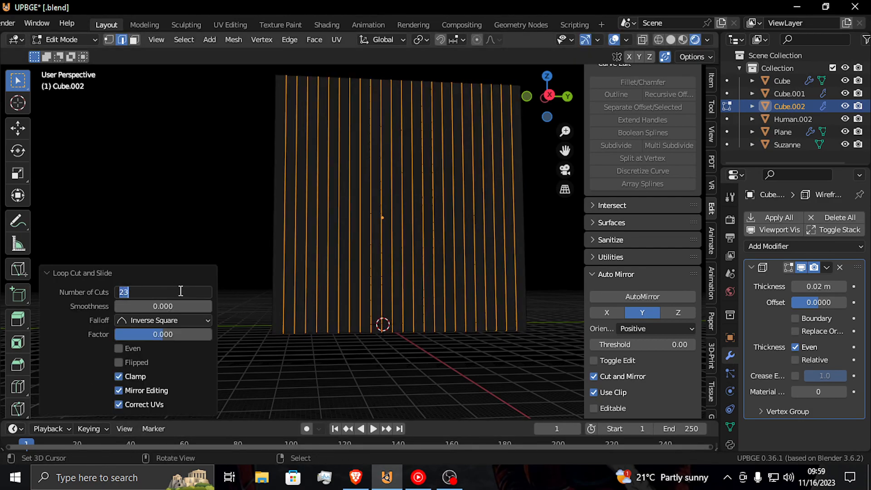
key(Return)
Undo the face triangulation and cut 23 evenly spaced horizontal edge loops around the large cube
key(ctrl+t)
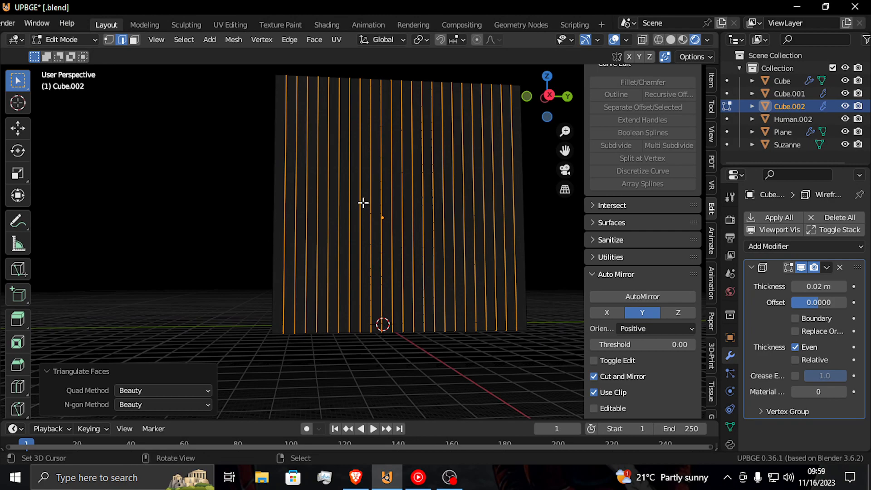
key(ctrl+z)
key(ctrl+r)
click(474, 206)
right_click(475, 206)
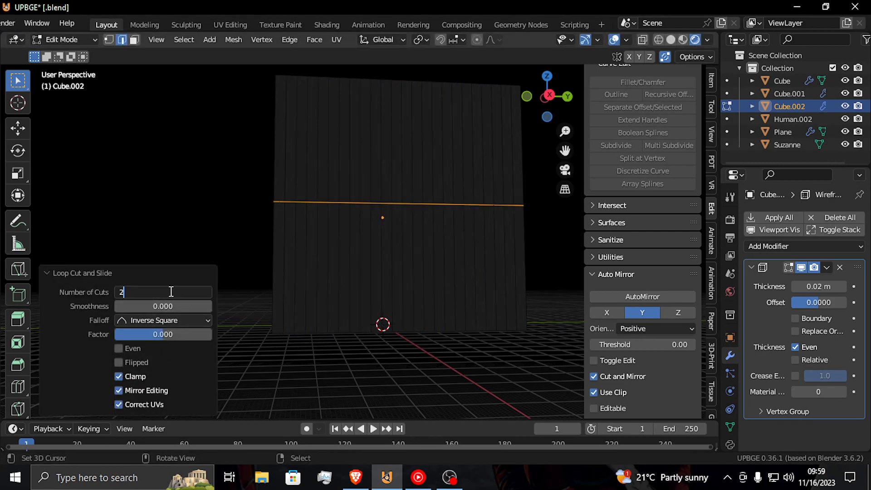
text(23)
key(Return)
Return to Object Mode and scale the large cube up uniformly by about 1.836
key(Tab)
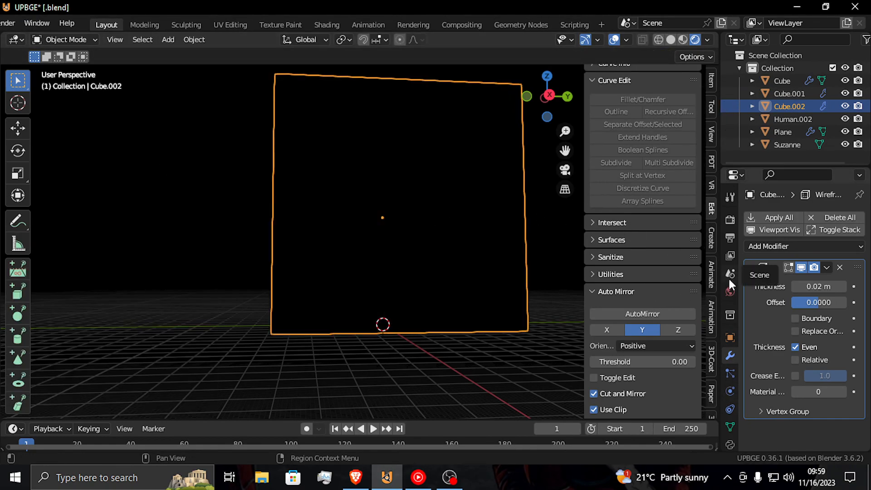
key(s)
click(675, 336)
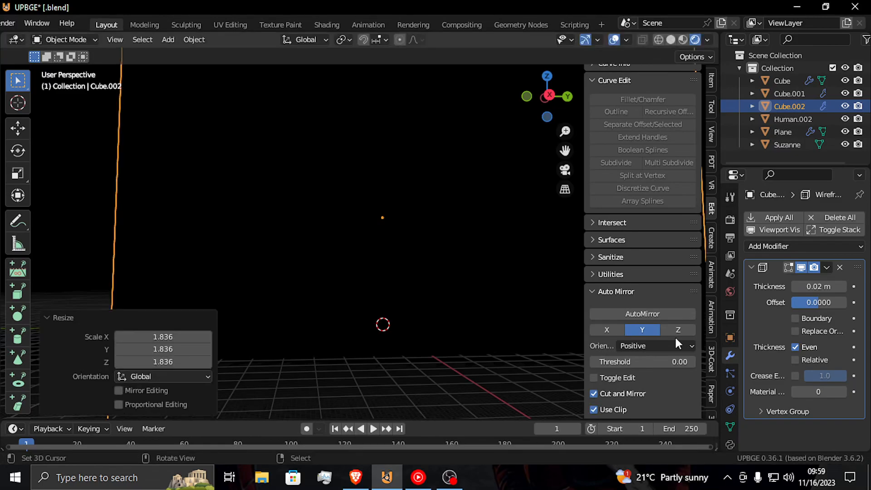
Move the view inside the large cube and give the cube two material slots, each with a new material
key(shift+grave)
key(w)
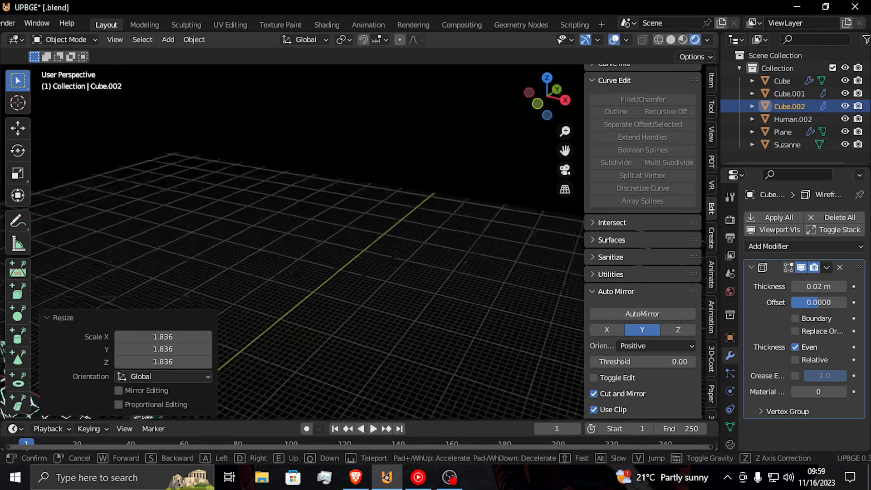
key(q)
click(531, 317)
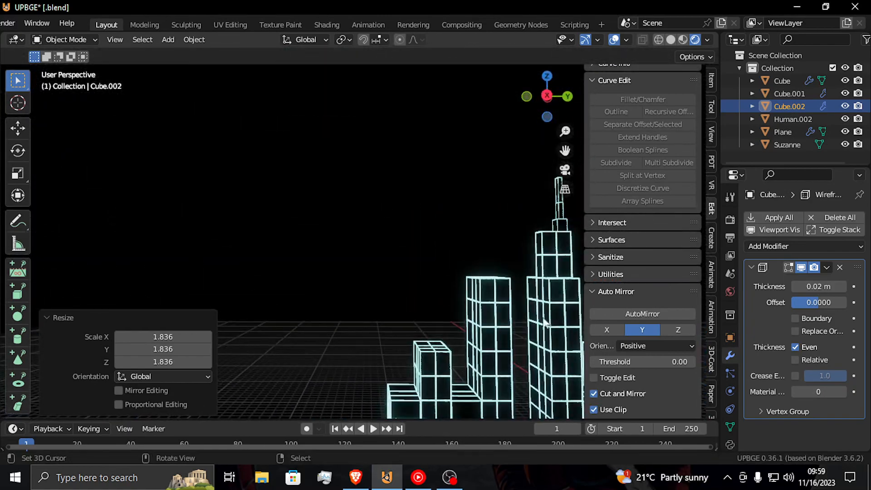
scroll(727, 443, down, 3)
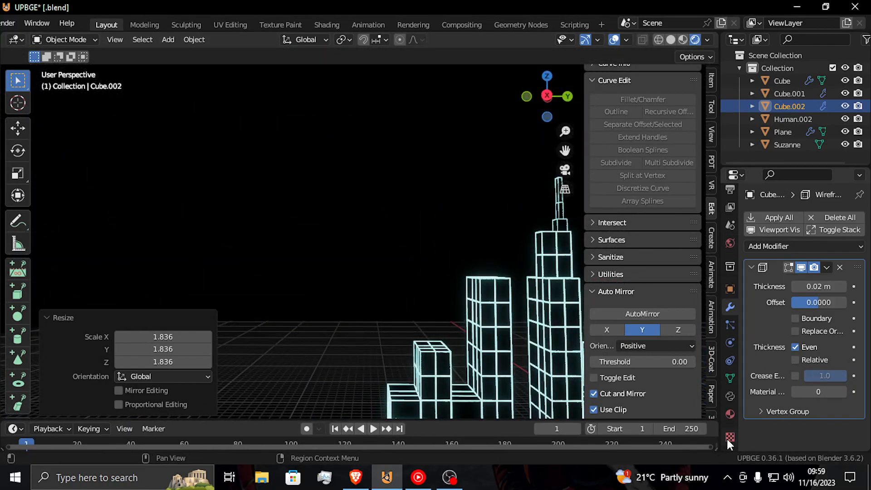
click(730, 413)
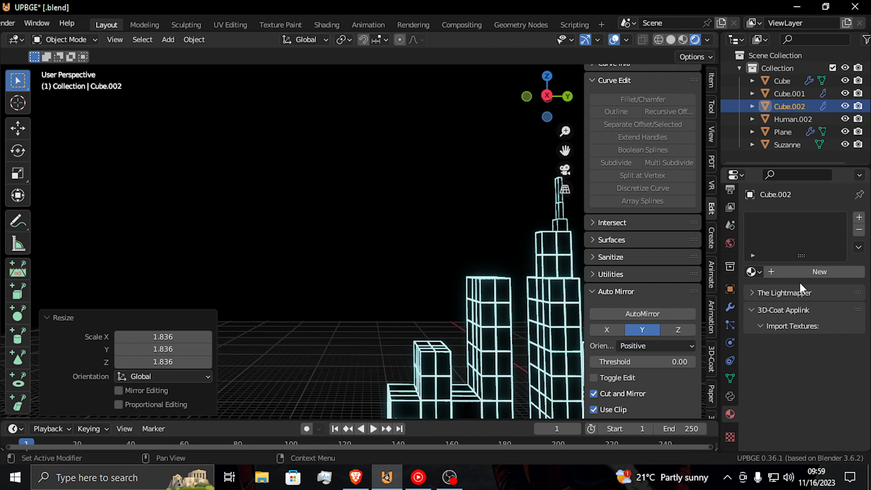
click(755, 272)
click(786, 273)
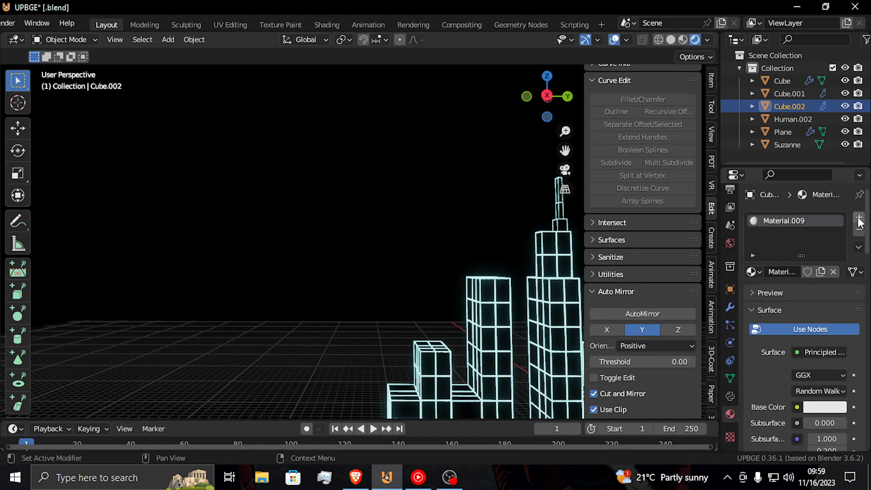
click(859, 221)
click(800, 300)
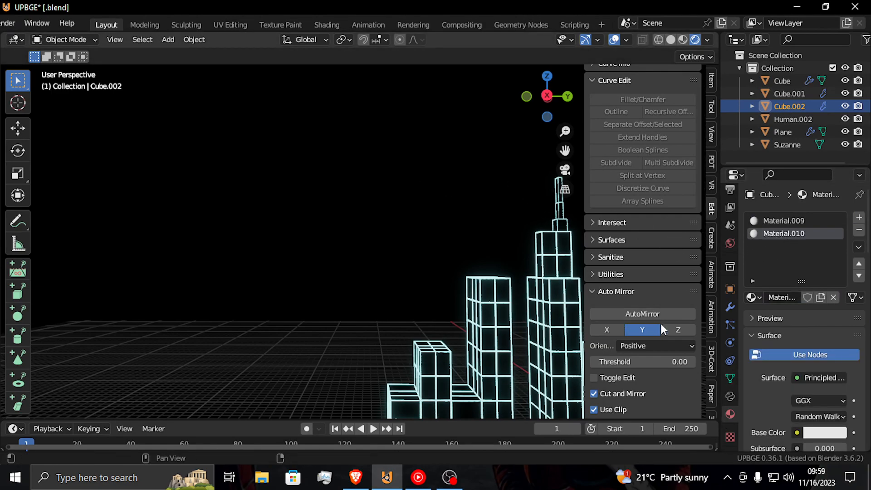
Set the Material Offset of the large cube's Wireframe modifier to 2
click(730, 309)
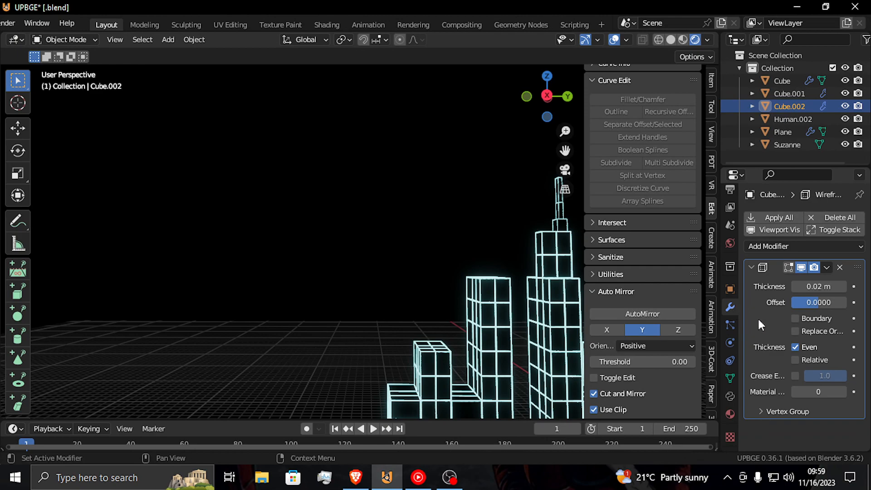
click(842, 395)
click(842, 395)
Set the base color of the large cube's first material to black
click(730, 414)
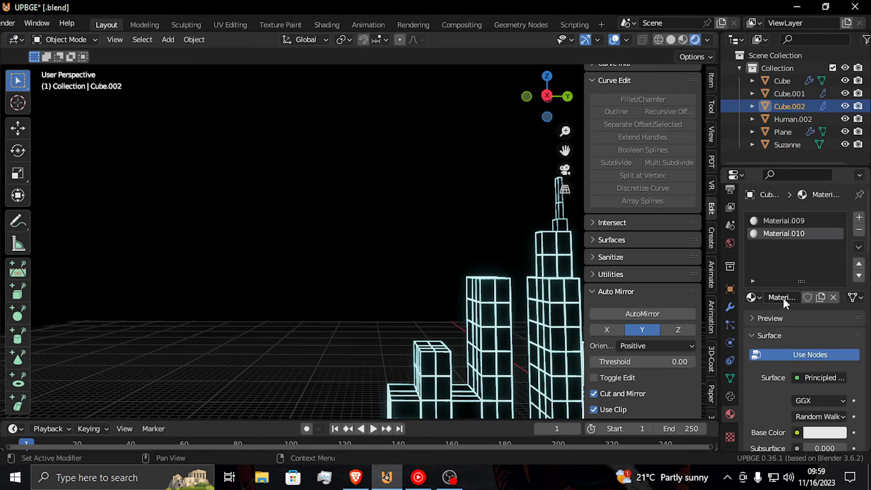
click(788, 220)
click(823, 433)
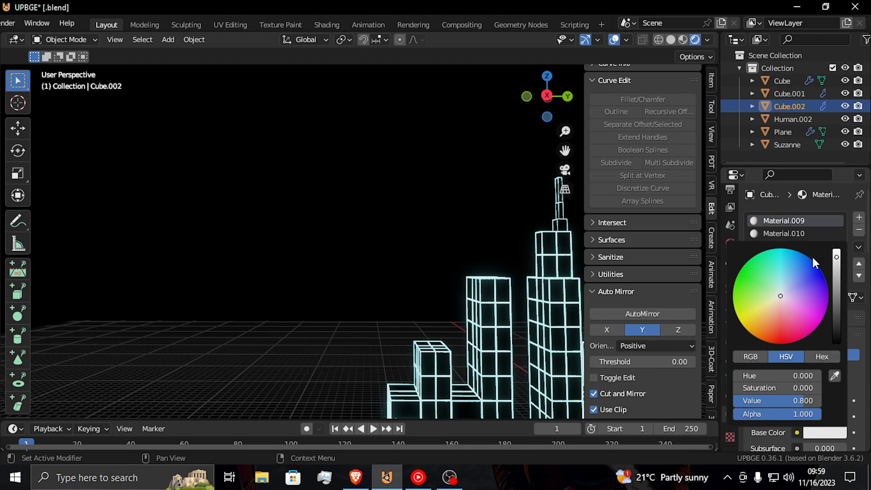
drag(835, 277, 836, 343)
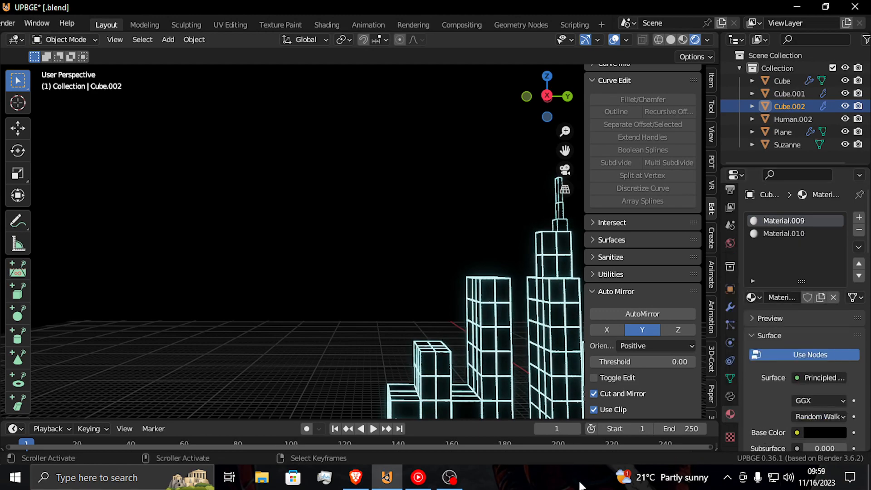
Try a full white emission color on the large cube's first material, and return it to black
scroll(799, 418, down, 15)
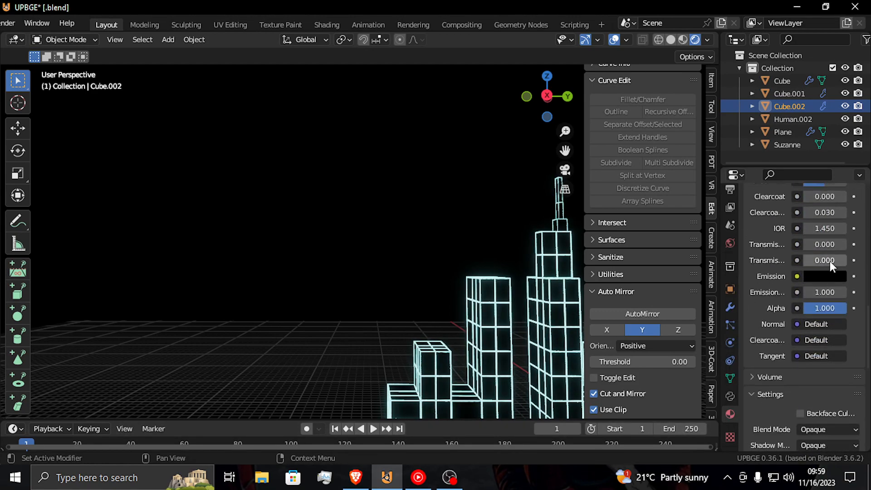
click(824, 277)
drag(833, 130, 836, 93)
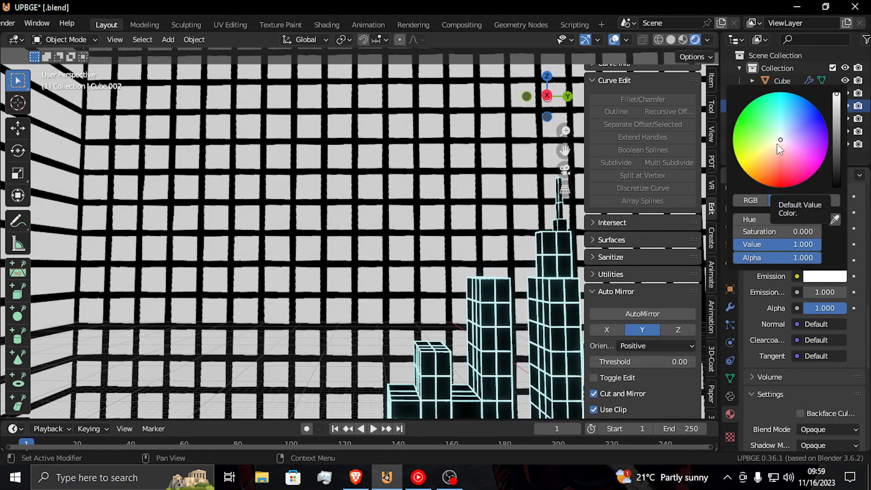
scroll(794, 276, up, 15)
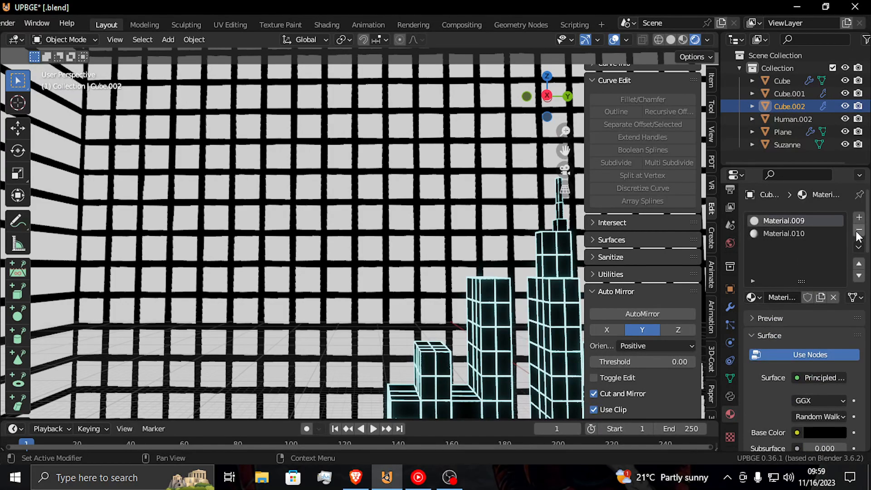
scroll(813, 431, down, 5)
scroll(815, 433, down, 18)
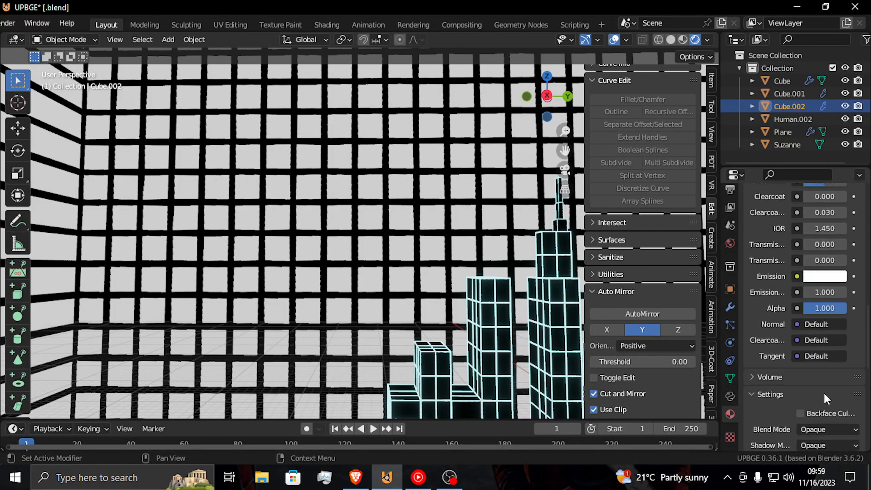
click(819, 277)
drag(834, 153, 837, 186)
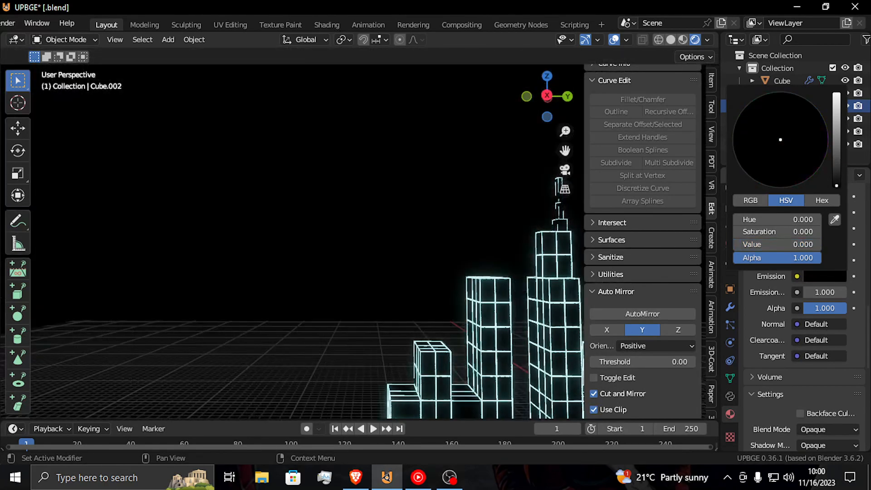
Set the emission color of the first material to a near-black gray with a value of about 0.004
scroll(775, 240, up, 8)
scroll(775, 236, down, 8)
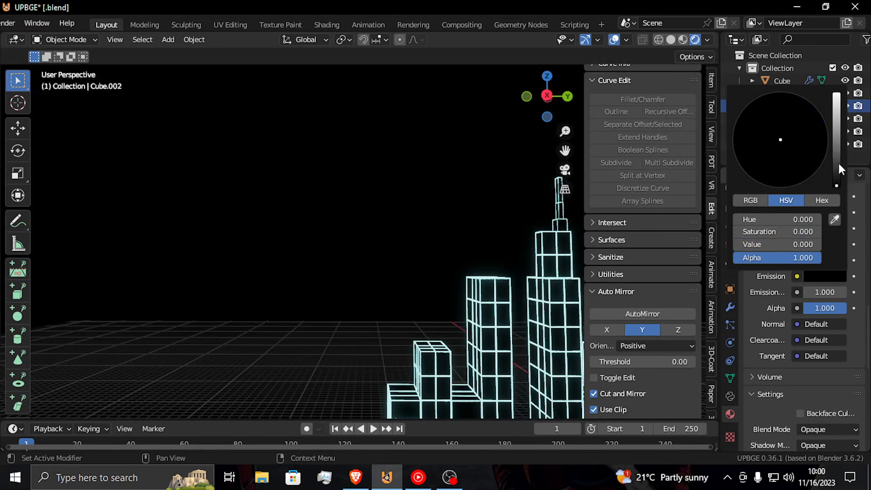
click(836, 179)
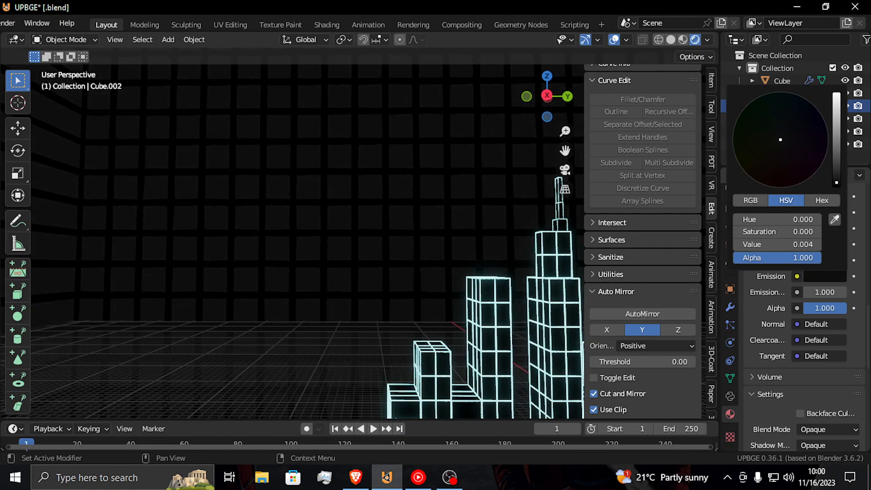
Give the large cube's second material a bright light cyan-blue emission color
scroll(820, 333, up, 10)
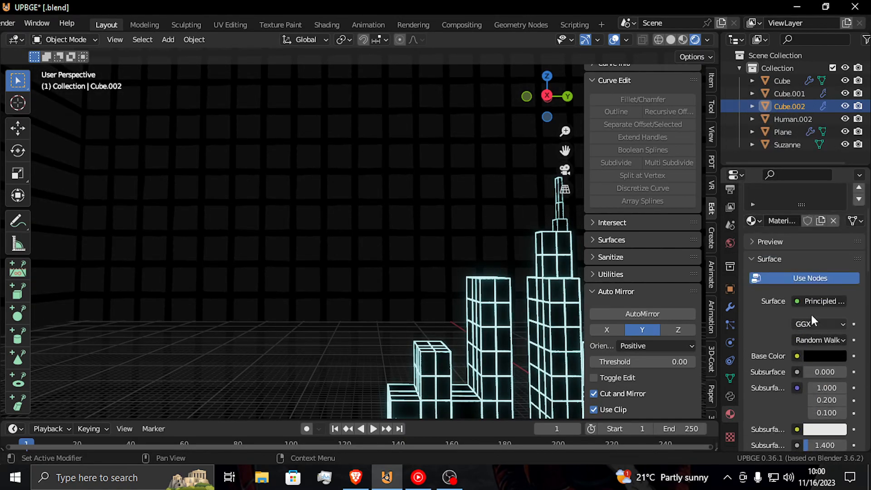
scroll(800, 251, up, 3)
click(782, 233)
scroll(782, 234, down, 10)
scroll(833, 298, down, 8)
click(823, 303)
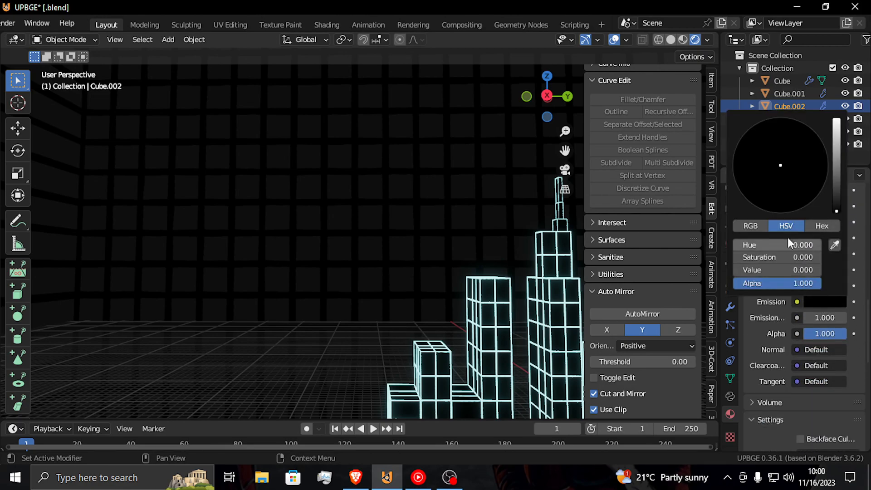
drag(829, 203, 836, 133)
mouse_move(740, 184)
mouse_down()
mouse_move(753, 145)
mouse_move(783, 118)
mouse_move(786, 137)
mouse_up()
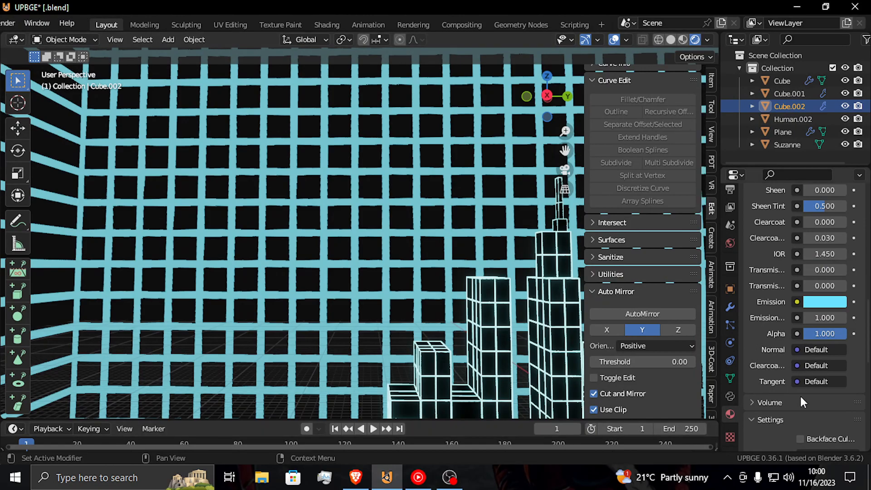
Raise the second material's emission strength and shift its emission color to a deeper, more saturated blue
drag(816, 318, 845, 317)
click(808, 301)
mouse_move(783, 179)
mouse_down()
mouse_move(813, 130)
mouse_move(828, 165)
mouse_move(812, 129)
mouse_up()
scroll(824, 374, down, 10)
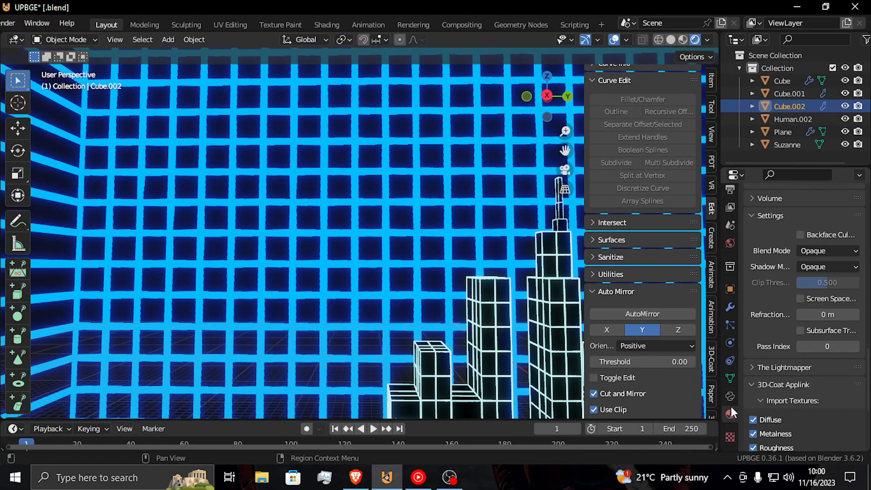
scroll(835, 386, down, 4)
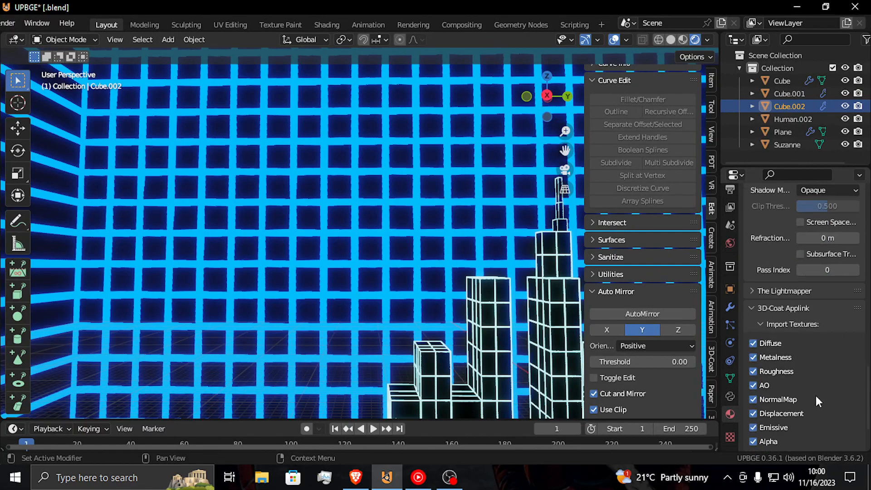
Reduce the Wireframe modifier's thickness on the large cube to about 0.0041 m, and deselect the cube
click(730, 307)
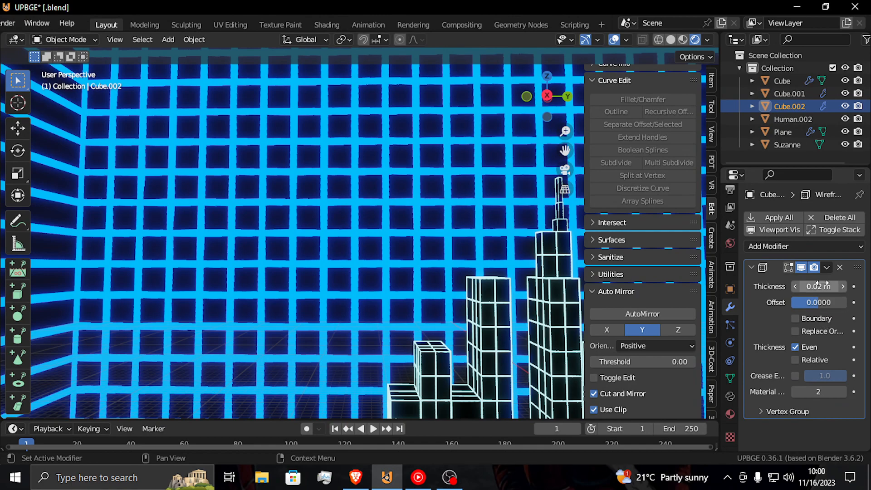
drag(819, 286, 787, 286)
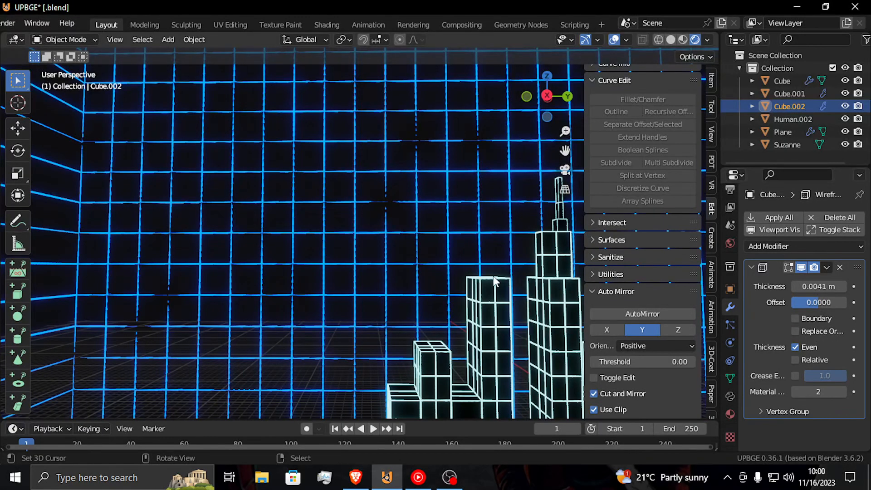
click(458, 310)
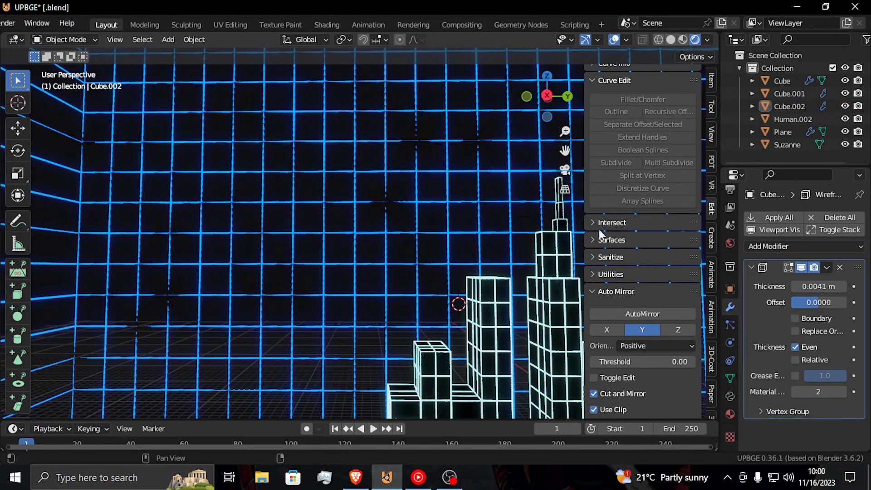
Darken the base color of the large cube's first material to full black
click(730, 414)
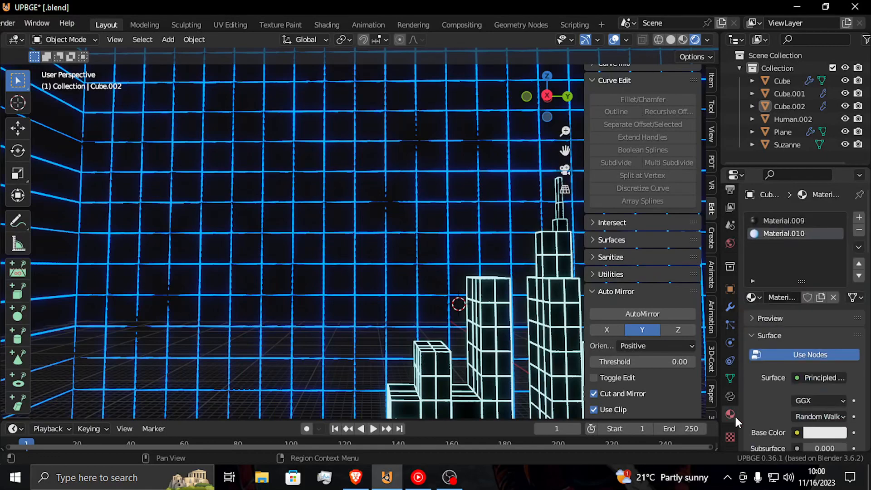
click(787, 225)
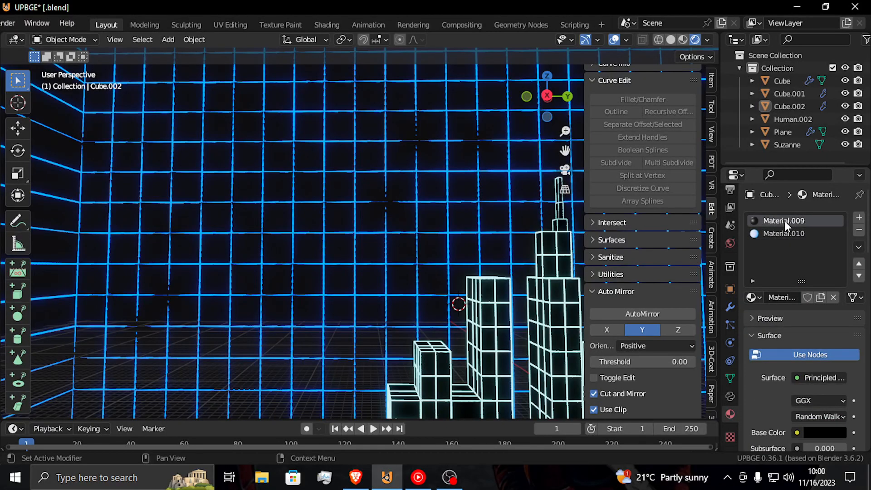
click(832, 433)
drag(834, 331, 836, 341)
Inspect the glowing grid room and the wireframe city from several angles, with all objects selected
key(shift+grave)
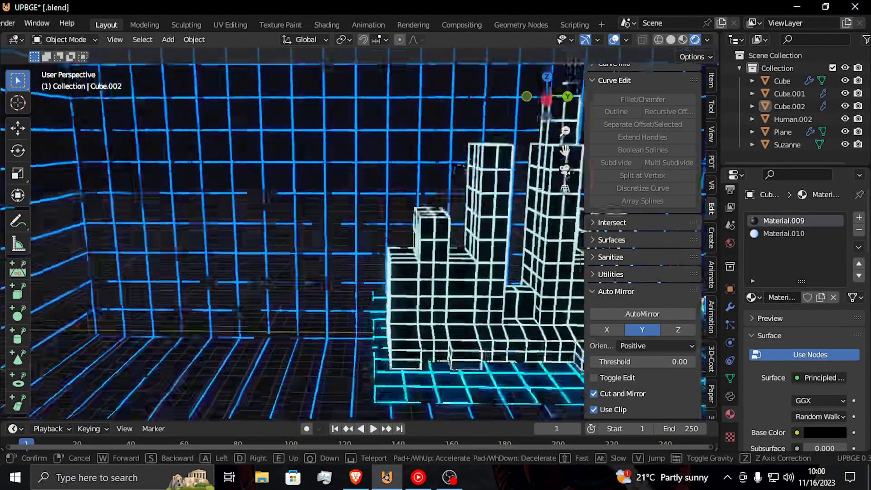
key(w)
key(a)
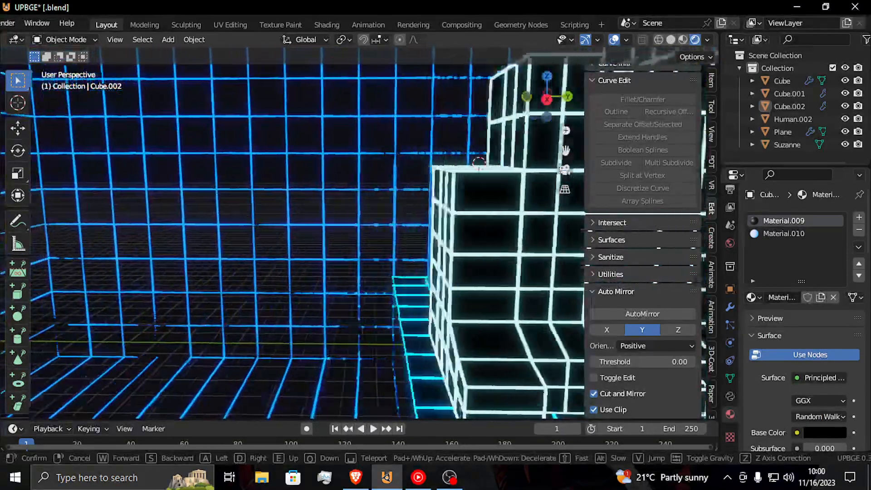
click(369, 330)
key(a)
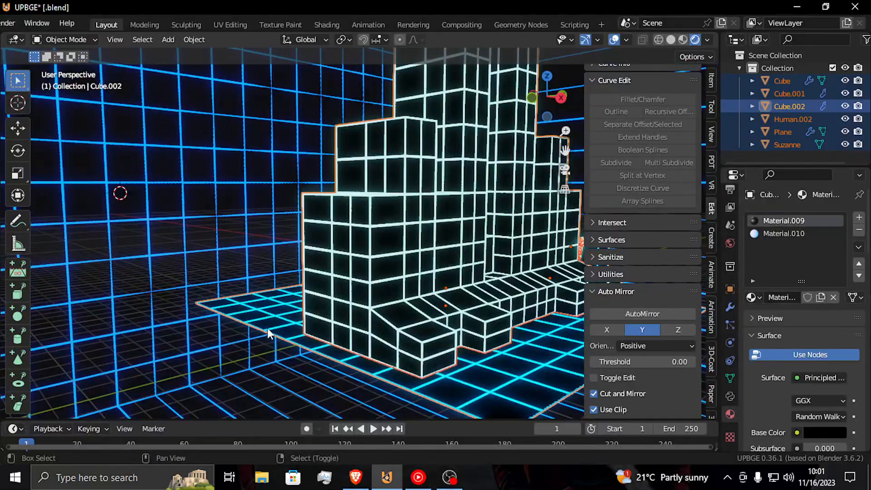
key(shift+grave)
key(s)
key(d)
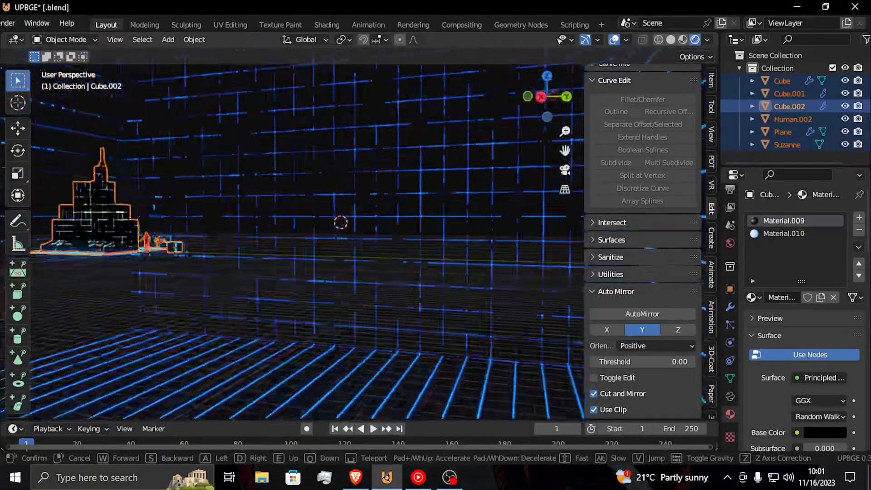
key(w)
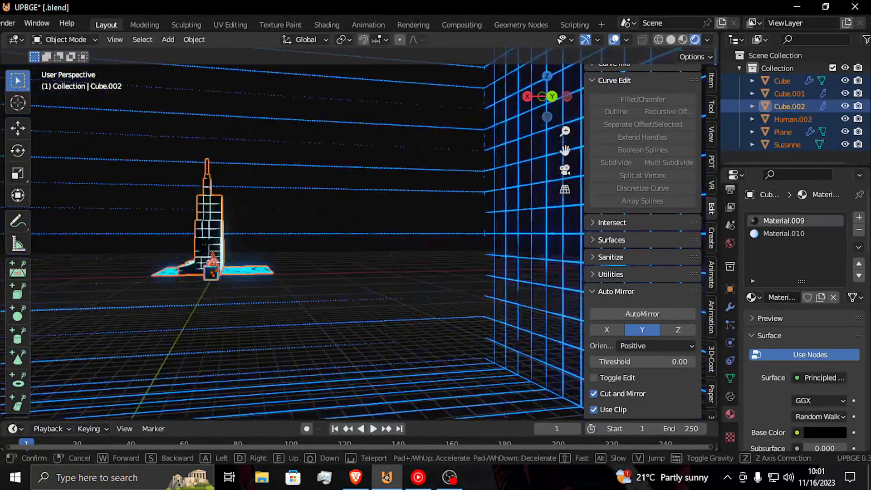
click(269, 331)
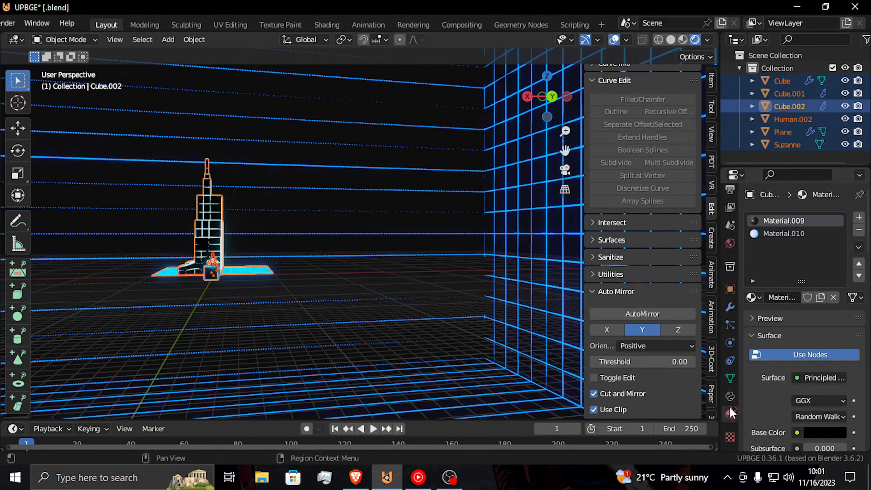
Turn on backface culling for the large cube's first material
scroll(812, 363, down, 20)
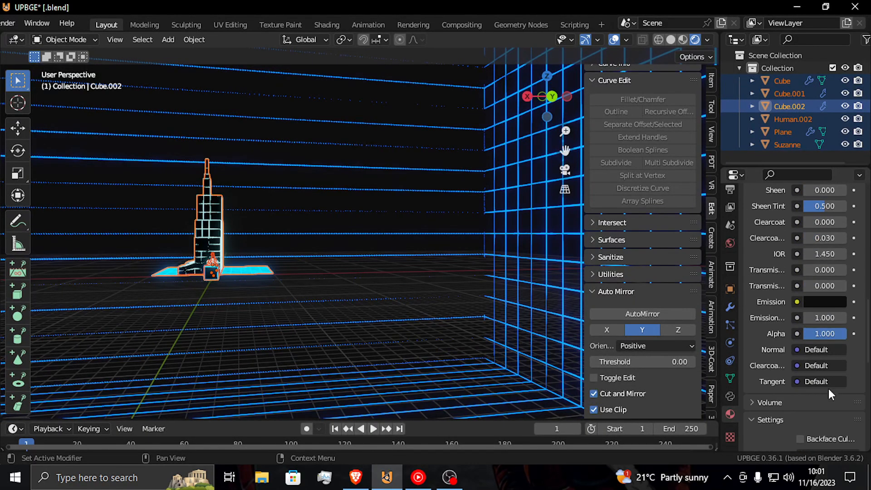
scroll(817, 388, down, 3)
click(800, 388)
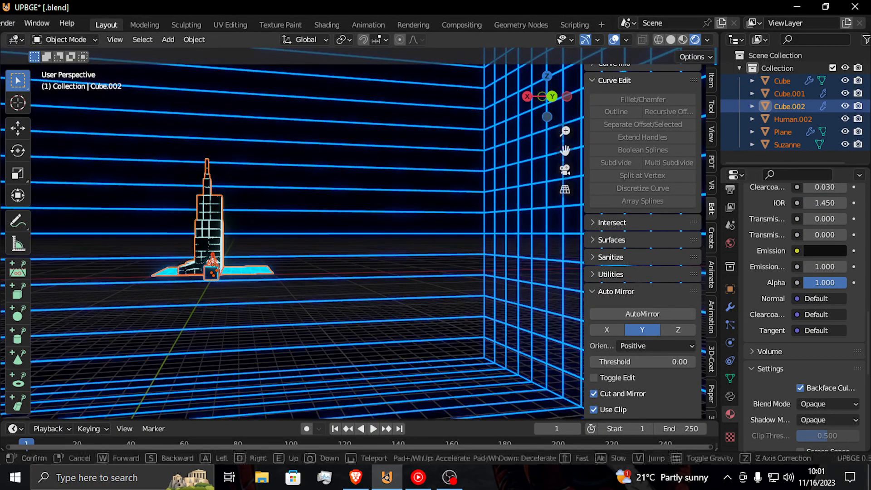
Add evenly spaced vertical loop cuts across the large cube's wall that has only horizontal lines, and return to Object Mode
key(shift+grave)
click(265, 177)
key(Tab)
key(ctrl+r)
click(256, 185)
right_click(257, 186)
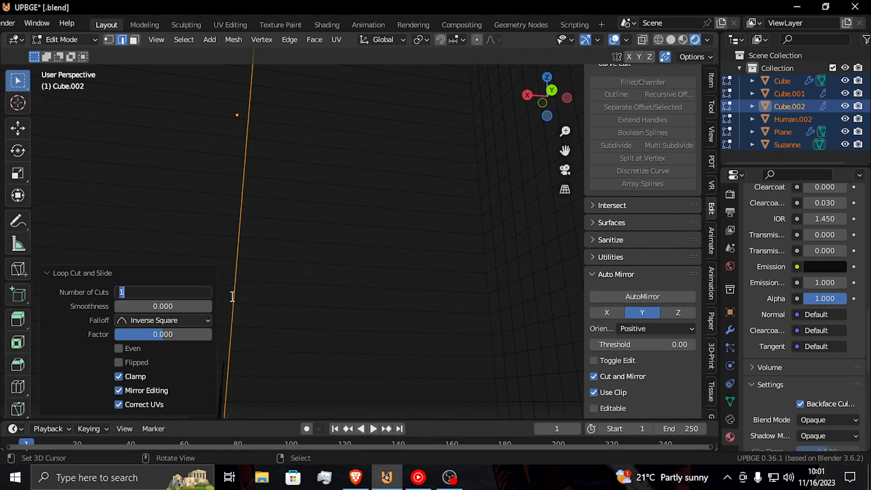
key(Return)
key(Tab)
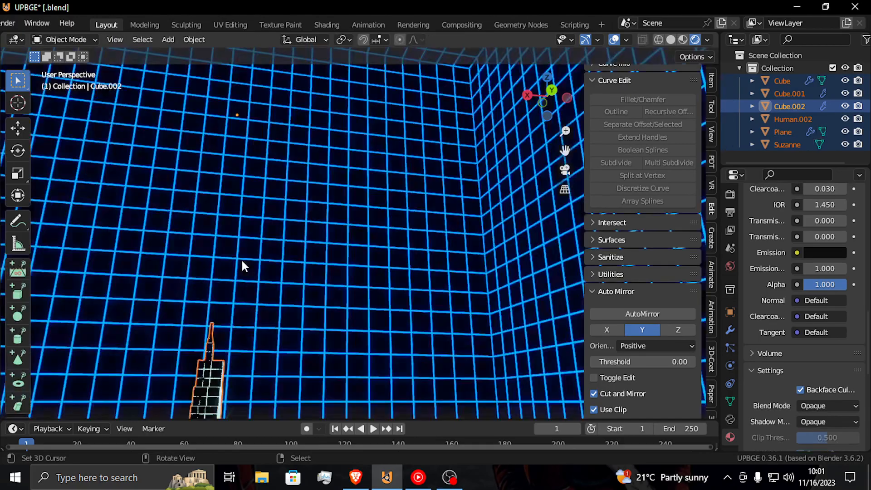
Recalculate the normals of all selected meshes, including the large cube, with the Inside option enabled
key(shift+grave)
key(w)
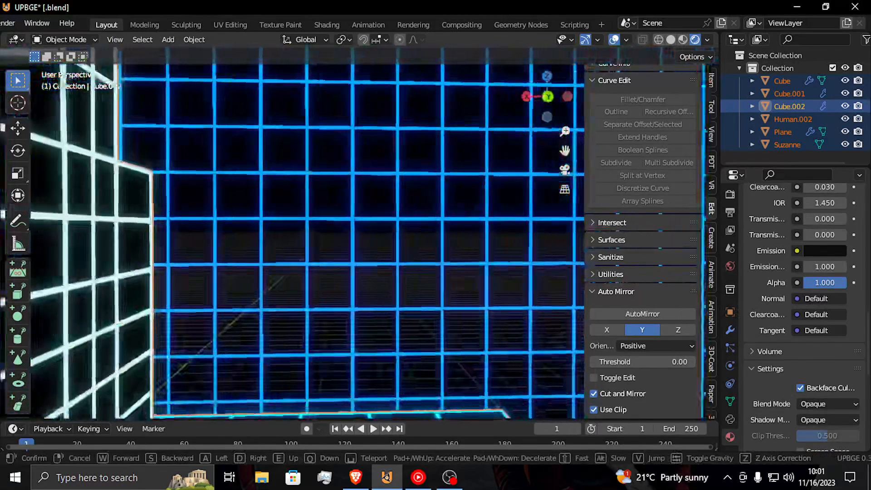
key(w)
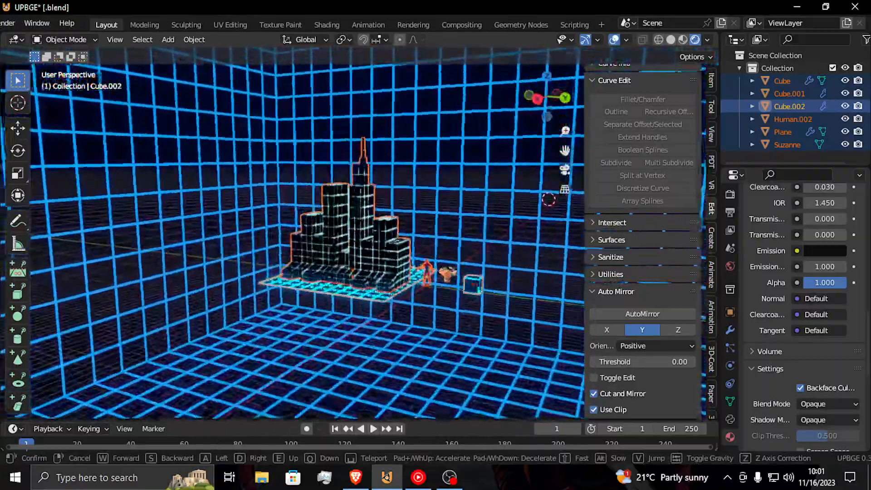
key(w)
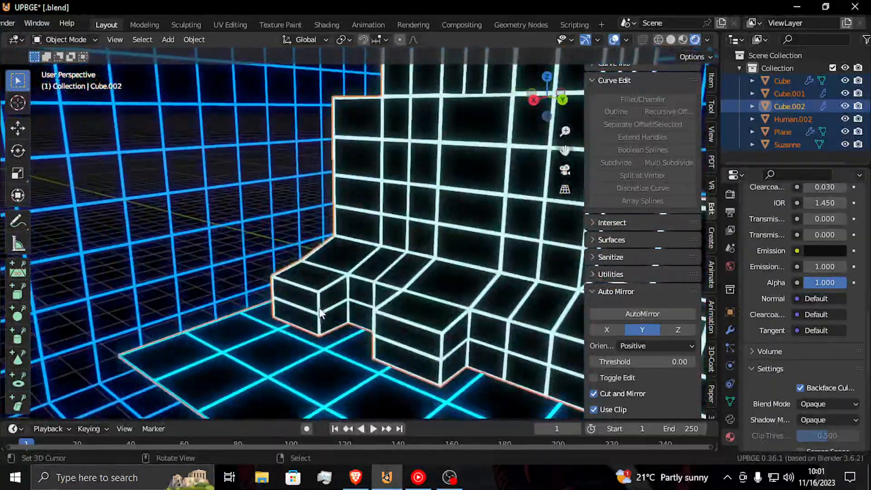
click(320, 303)
key(Tab)
key(Tab)
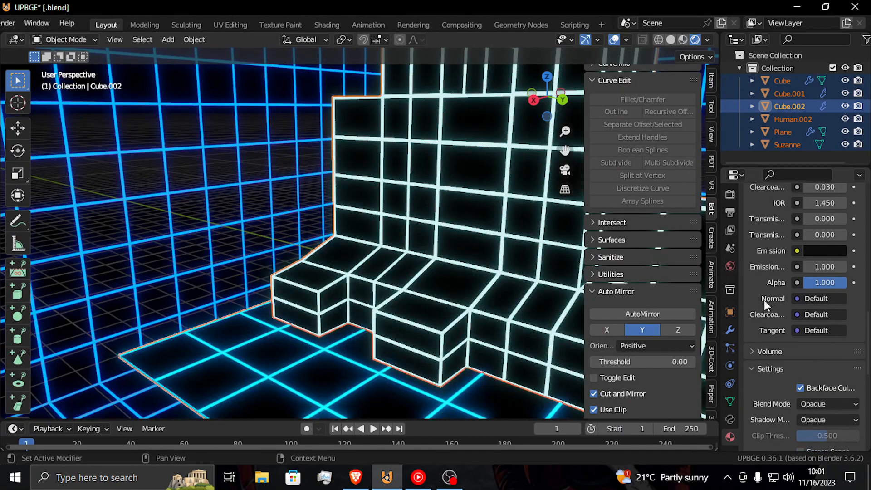
key(Tab)
key(a)
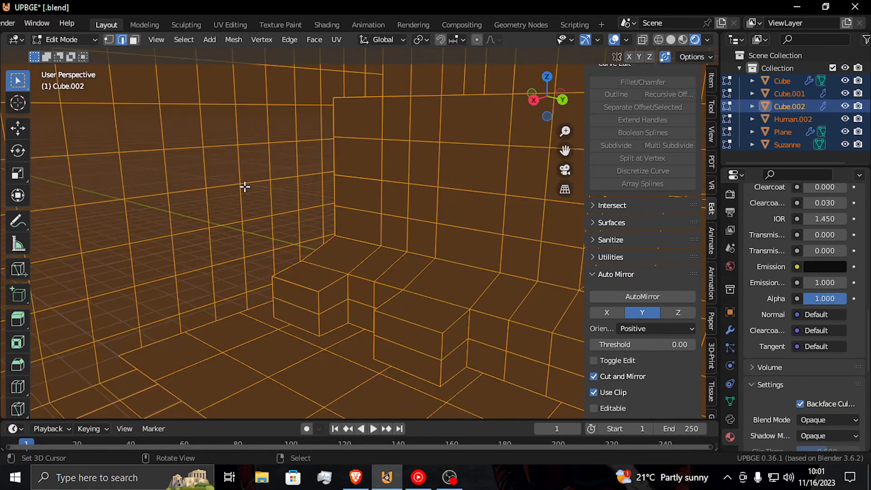
key(shift+n)
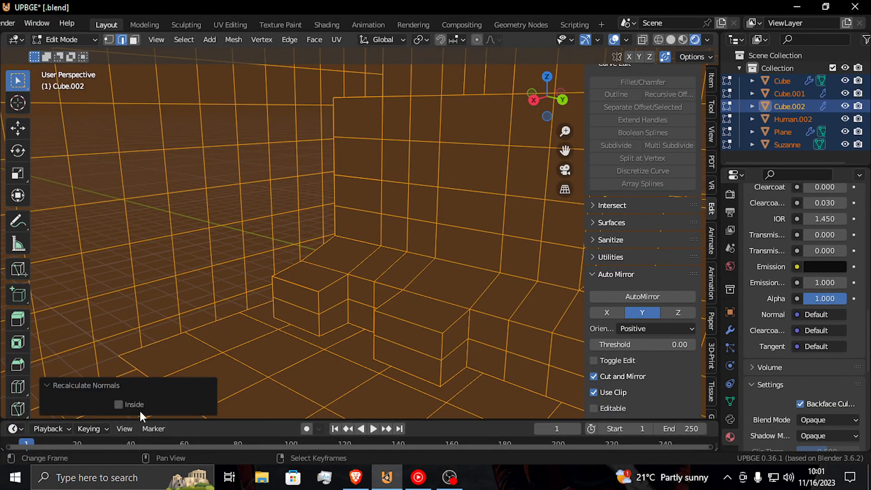
click(118, 404)
key(Tab)
Deselect all objects and turn off backface culling on the large cube's first material
key(shift+grave)
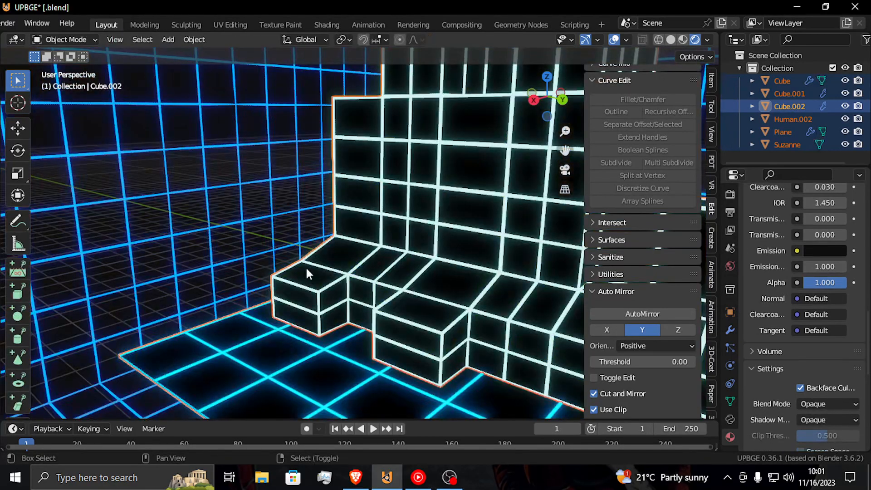
click(306, 266)
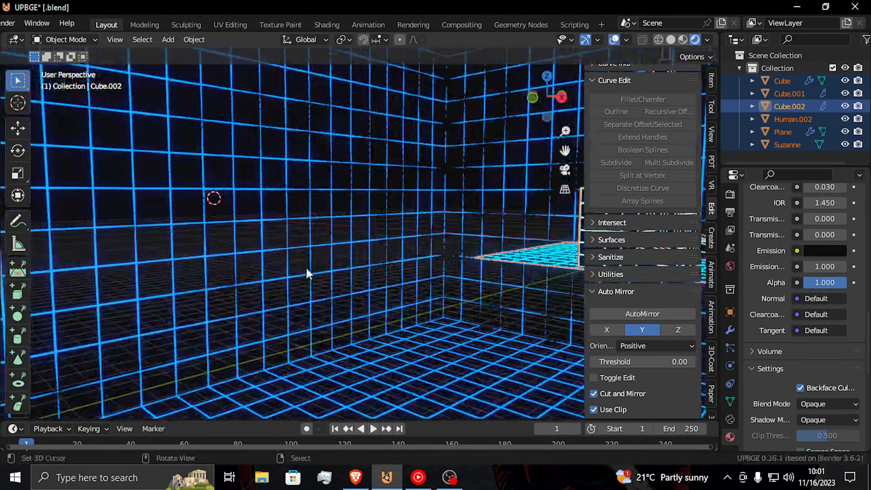
key(shift+grave)
click(355, 263)
key(alt+a)
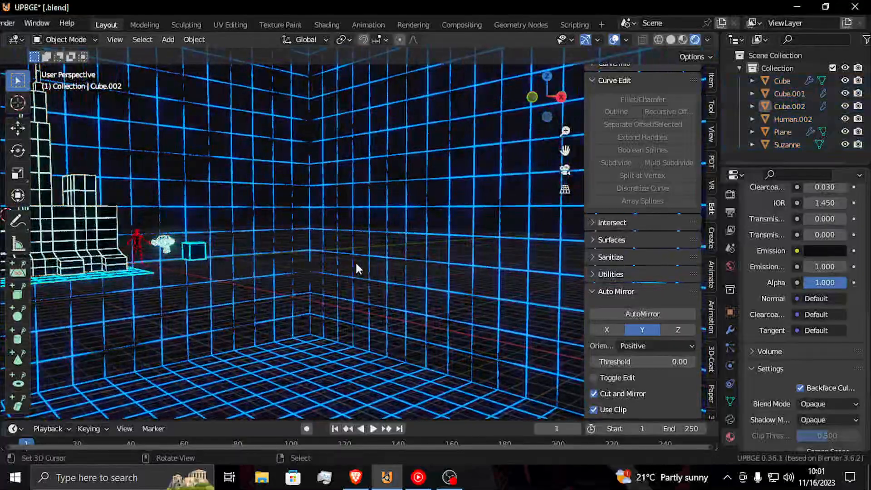
key(shift+grave)
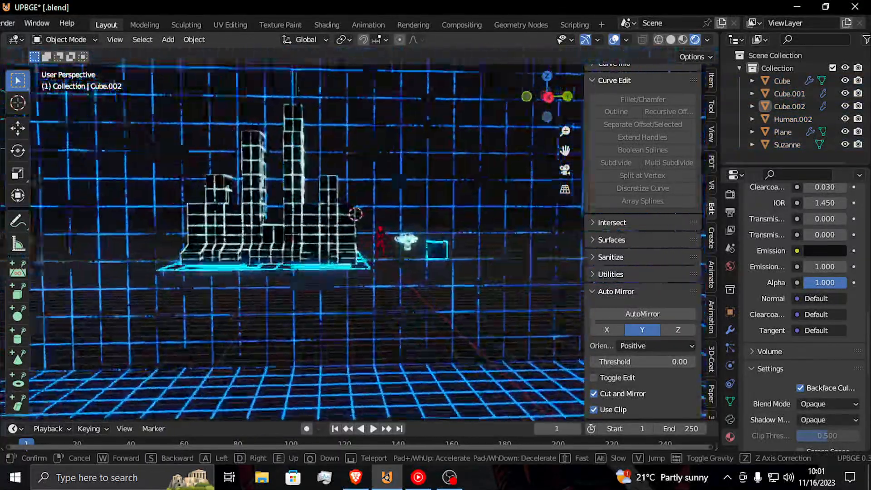
key(w)
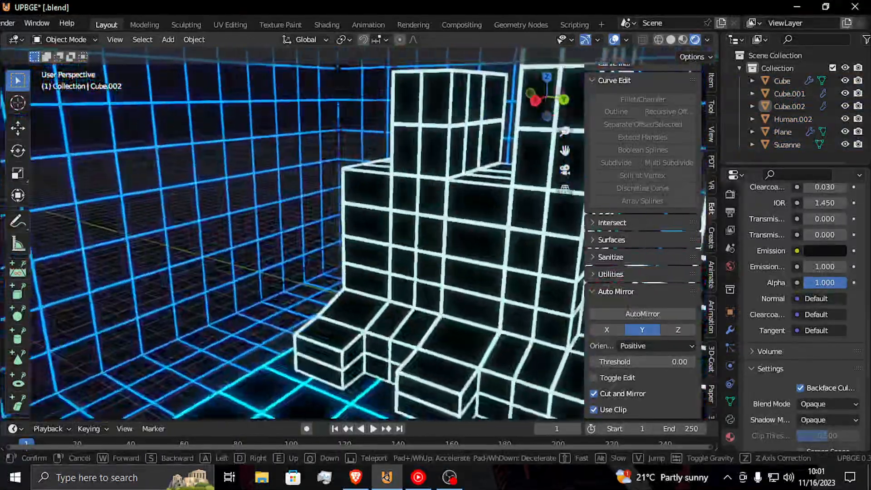
click(579, 349)
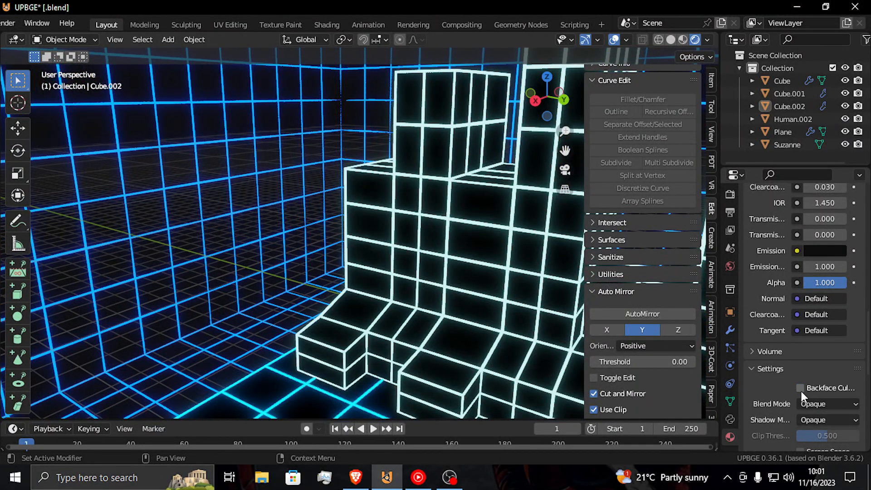
Inspect the grid room from outside and inside, ending with a view of the whole wireframe city
key(shift+grave)
key(a)
key(d)
key(a)
key(s)
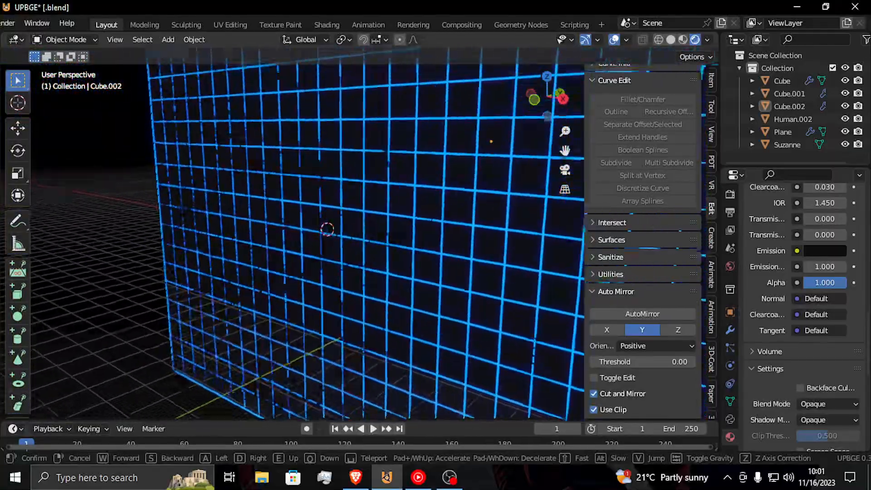
key(d)
key(w)
key(w)
key(w)
key(a)
key(d)
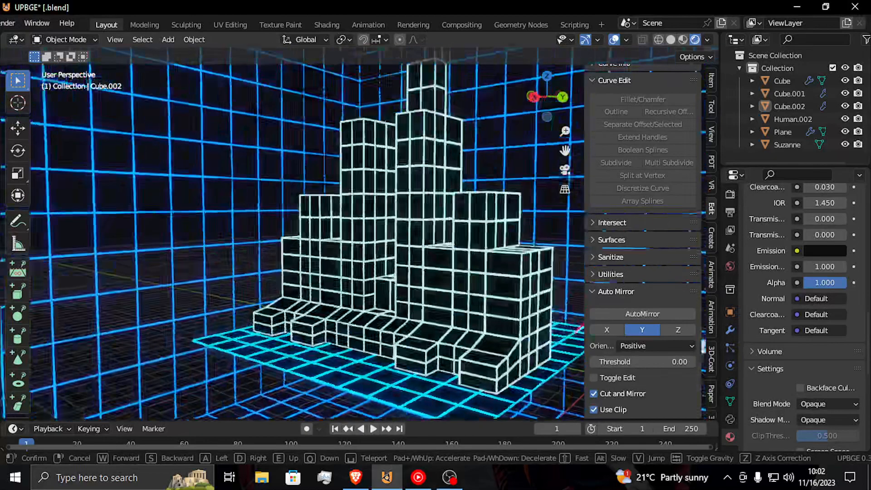
click(342, 259)
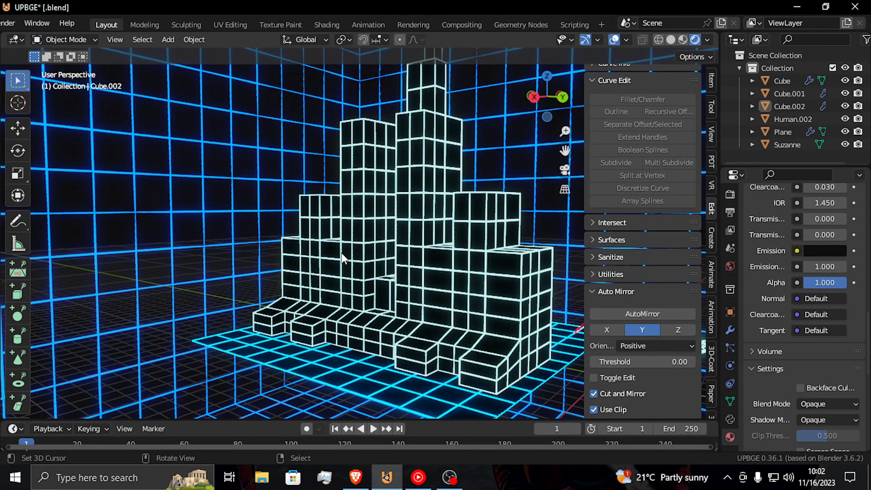
Delete the large grid cube that encloses the scene
key(x)
click(233, 240)
Add a Round Cube mesh to the scene
key(shift+a)
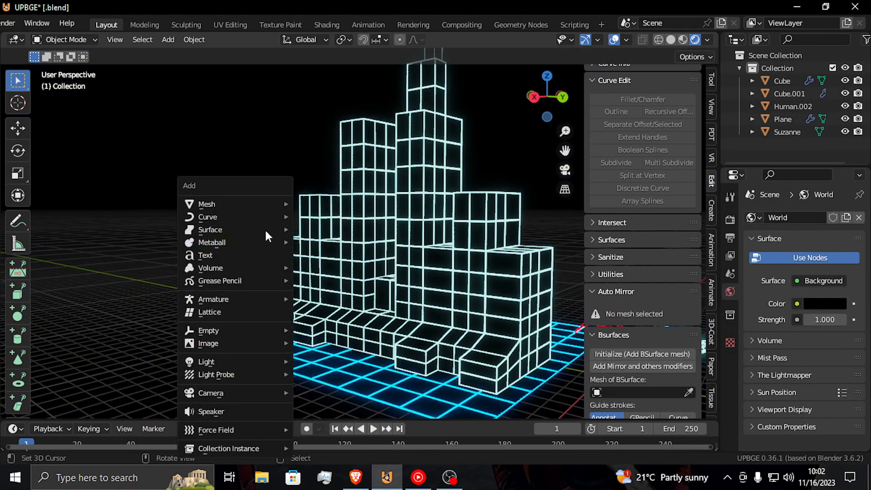
mouse_move(236, 204)
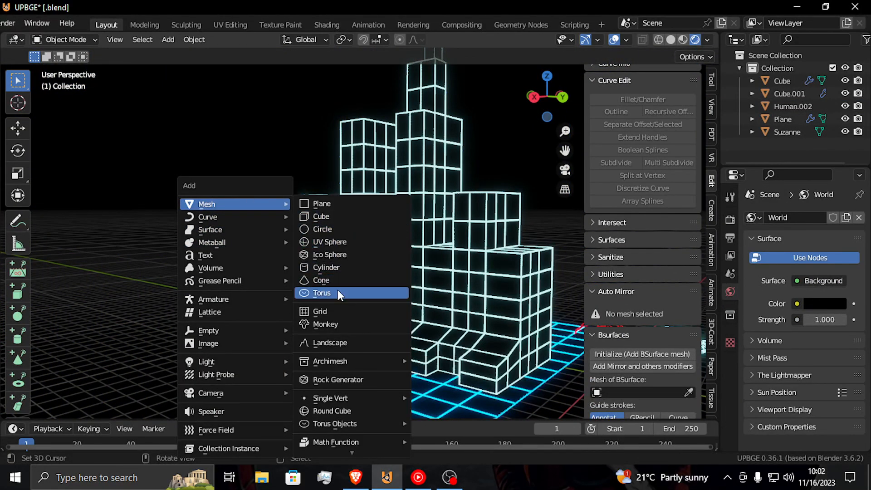
mouse_move(331, 399)
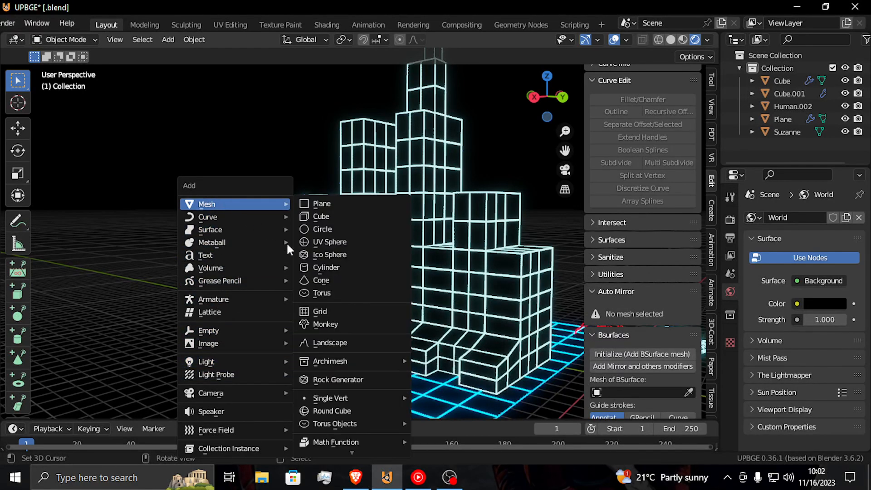
scroll(342, 410, down, 3)
scroll(342, 411, down, 5)
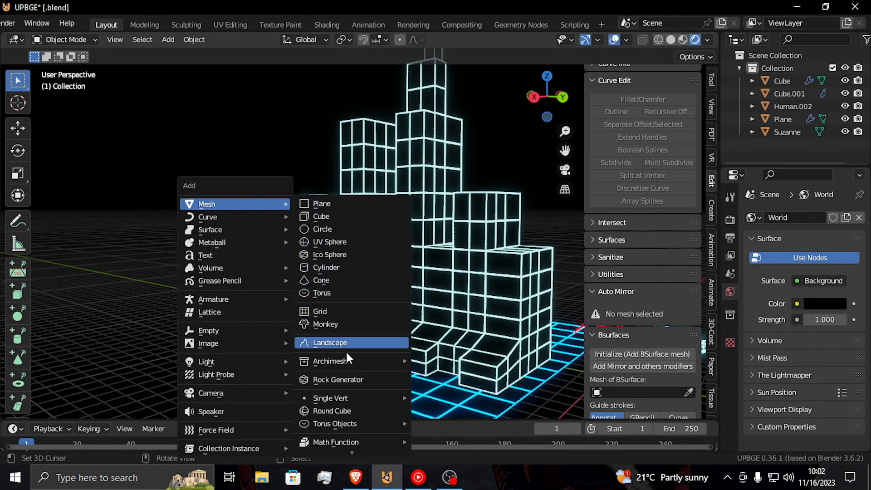
click(349, 411)
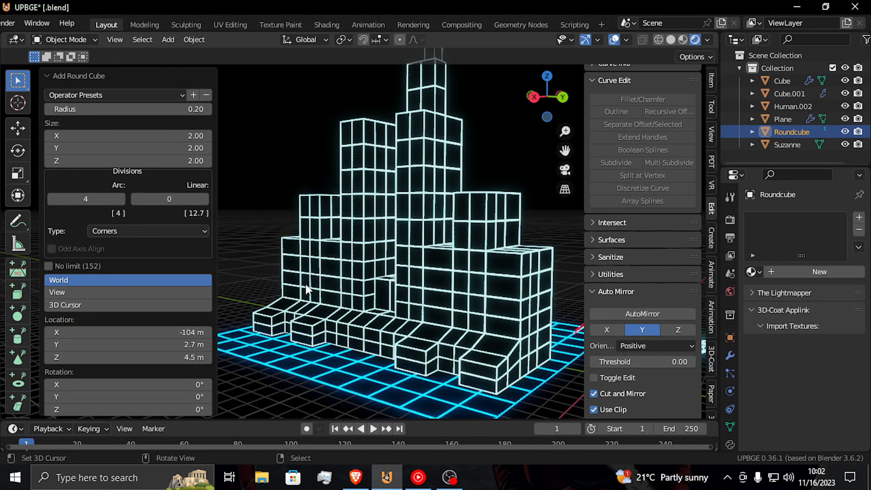
Try clearing the round cube's location to place it at the world origin, and undo the move
scroll(393, 291, down, 10)
scroll(393, 290, up, 6)
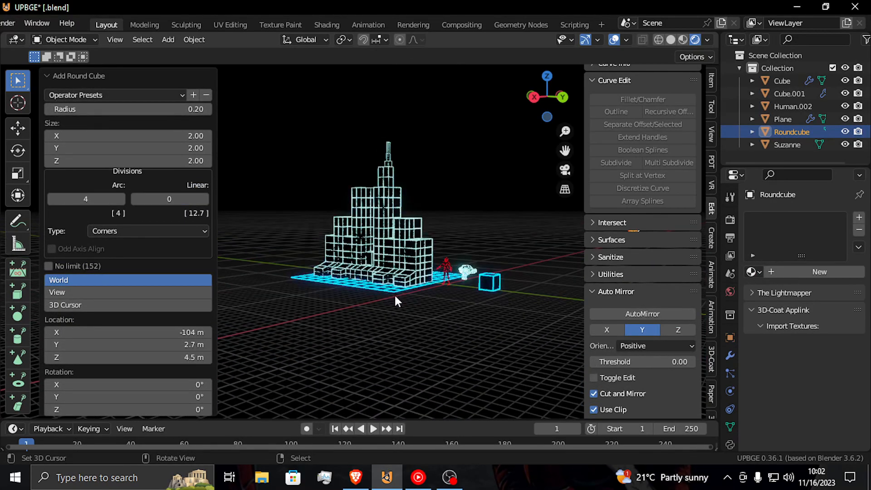
key(s)
key(Escape)
key(alt+g)
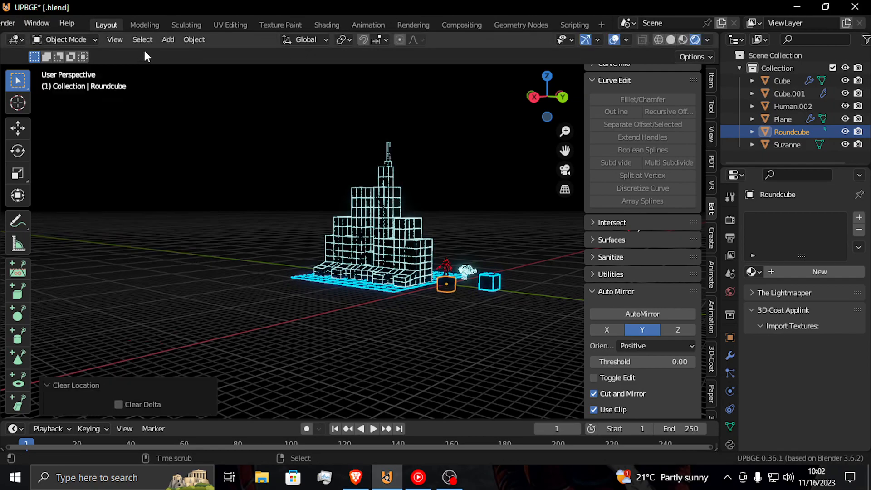
key(ctrl+z)
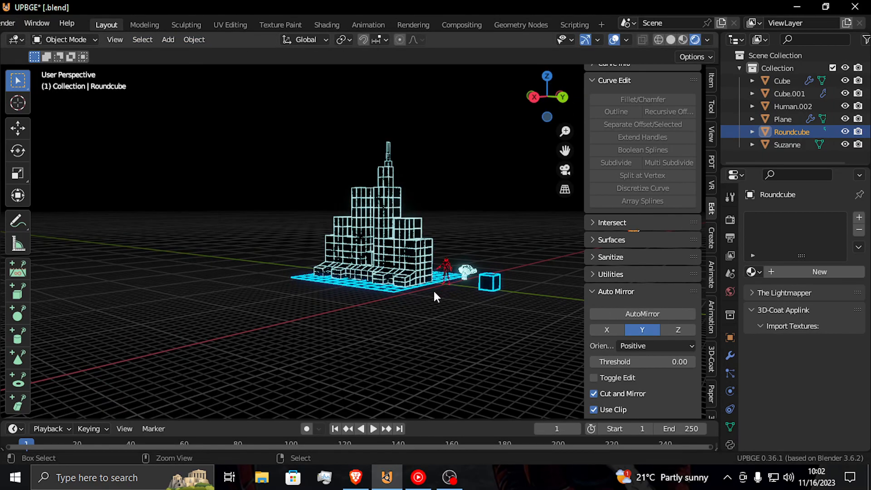
Delete the round cube
key(shift+grave)
click(336, 272)
key(x)
click(336, 271)
Replace the misplaced round cube with a new Round Cube mesh added at the world origin
key(shift+a)
key(x)
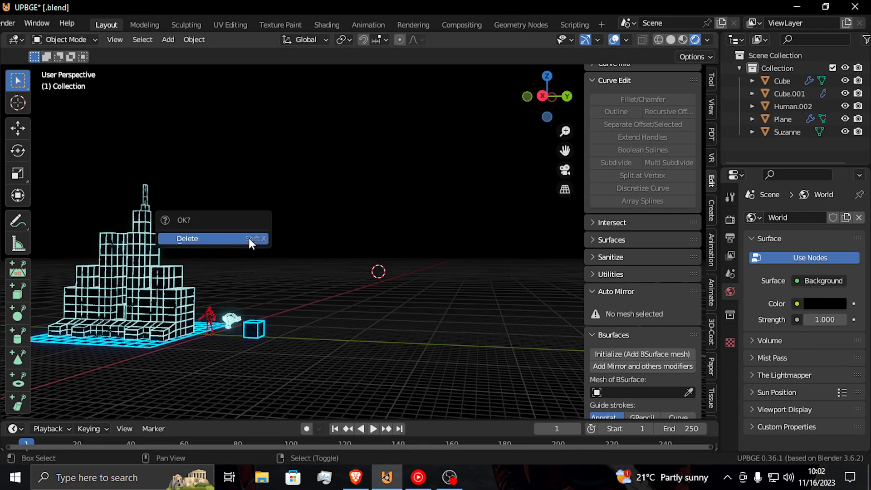
middle_drag(368, 314, 352, 317)
key(shift+a)
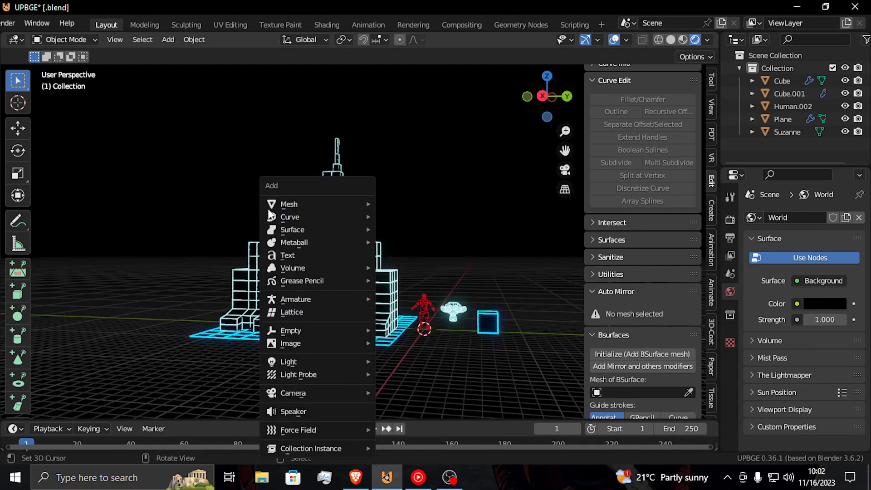
mouse_move(348, 206)
click(434, 410)
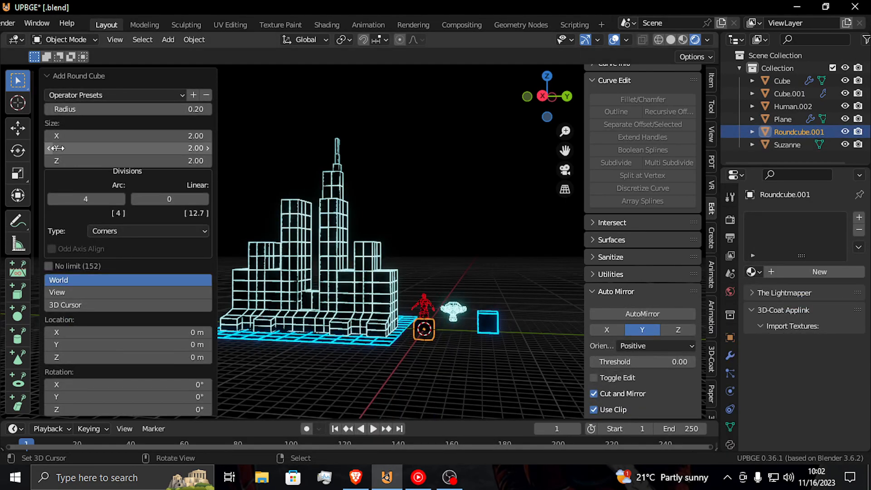
Enlarge the new round cube to a radius of 12.90 and switch the viewport to solid shading
drag(132, 113, 186, 113)
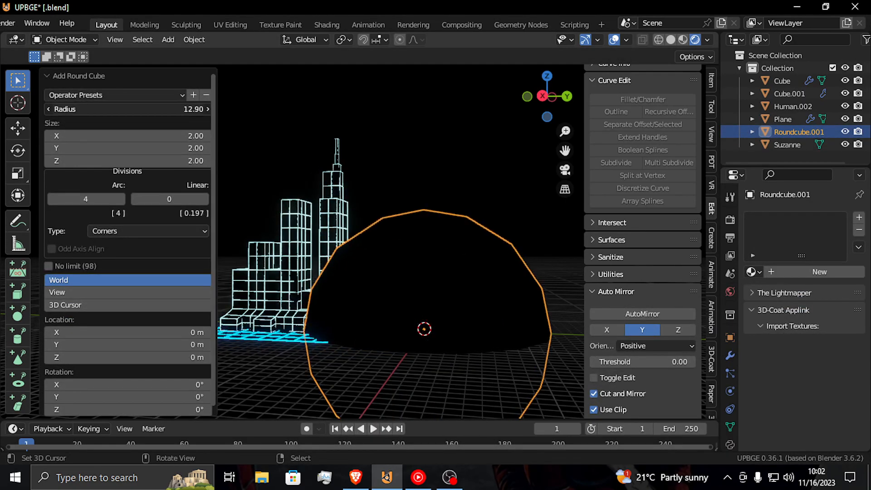
key(shift+grave)
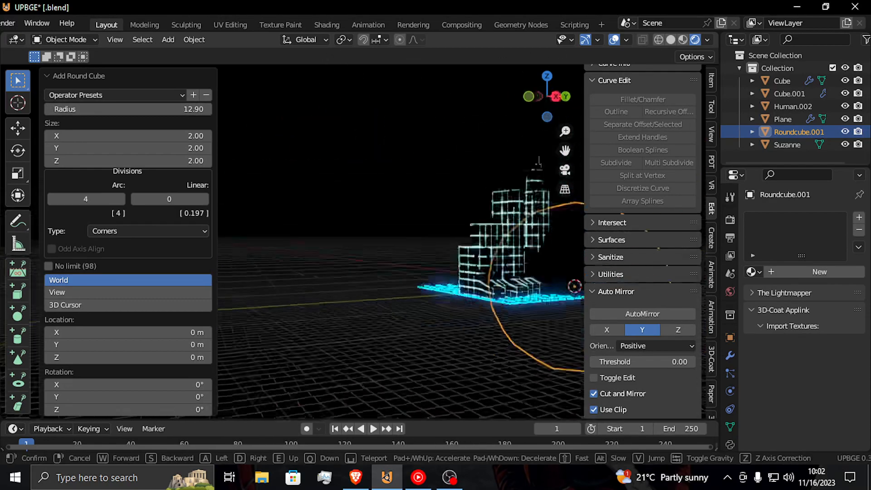
click(329, 210)
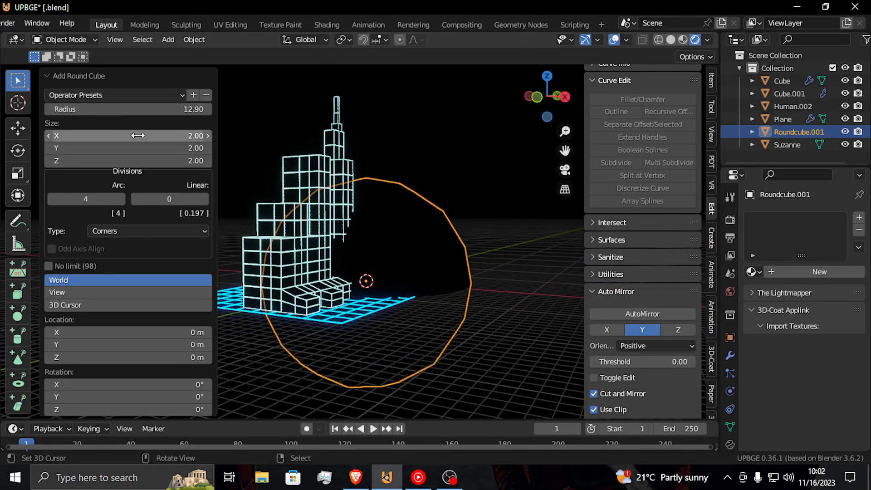
click(671, 40)
key(shift+grave)
key(w)
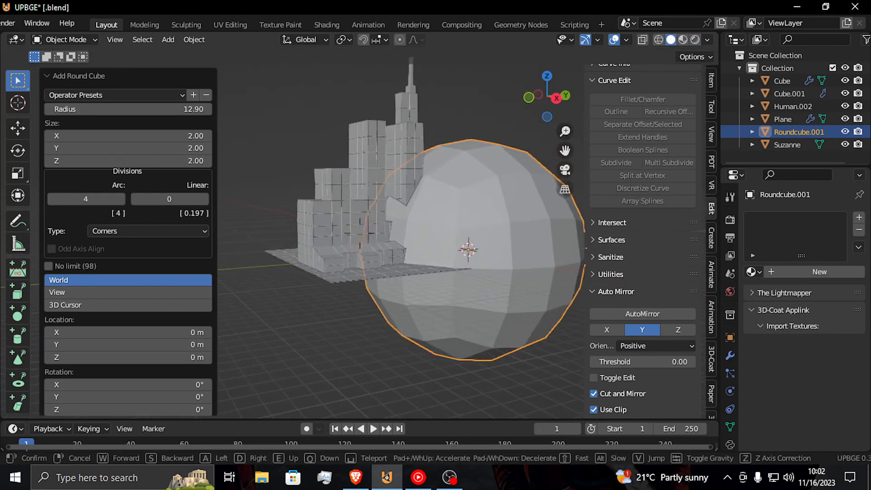
click(404, 197)
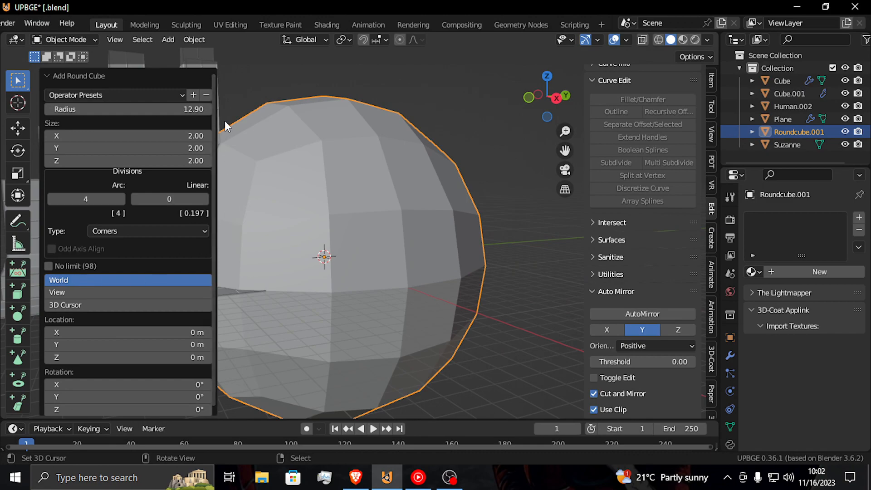
Set the round cube's arc divisions to 23 and its radius to 349.50 to enclose the whole scene
mouse_move(76, 202)
mouse_down()
mouse_move(149, 201)
mouse_move(77, 198)
mouse_move(87, 199)
mouse_up()
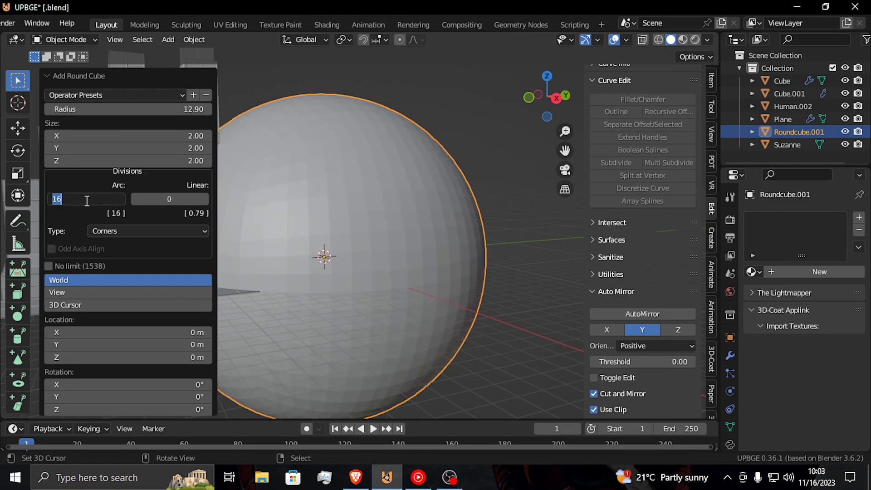
key(Return)
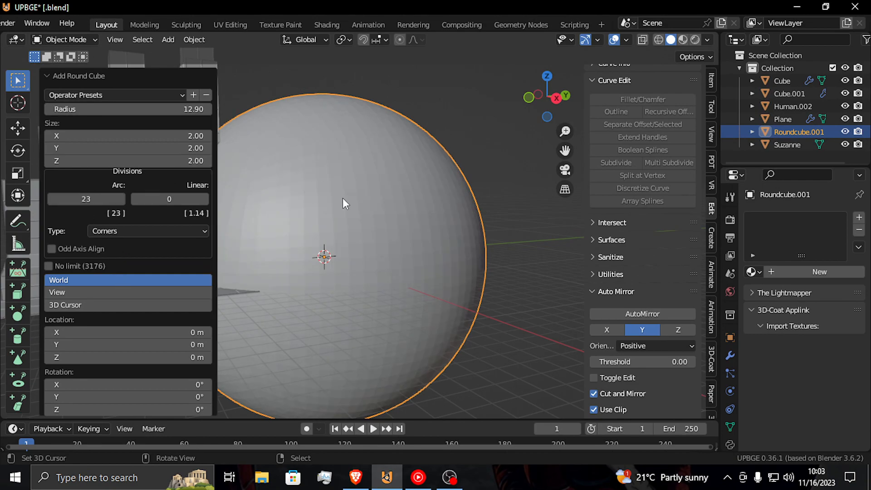
mouse_move(170, 199)
mouse_down()
mouse_move(234, 199)
mouse_move(156, 199)
mouse_up()
drag(88, 109, 214, 109)
key(shift+grave)
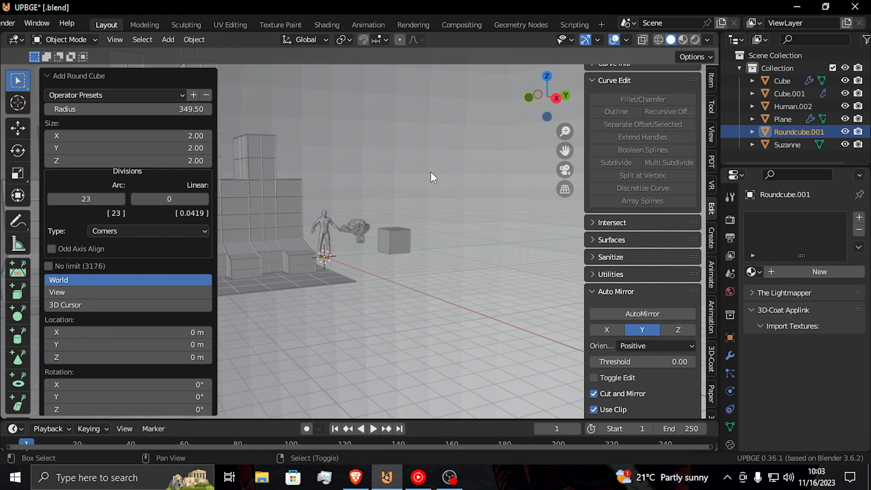
key(s)
click(434, 177)
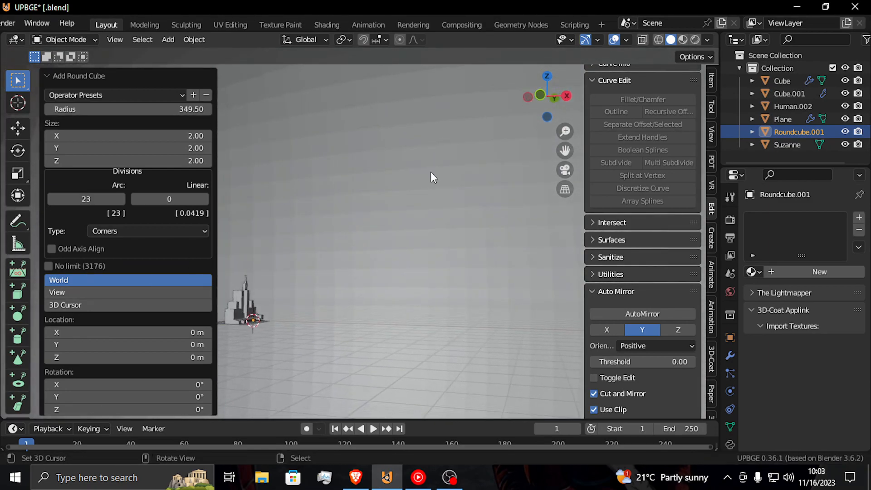
Assign Material.009 to the round cube and add a second material slot with Material.010
click(753, 272)
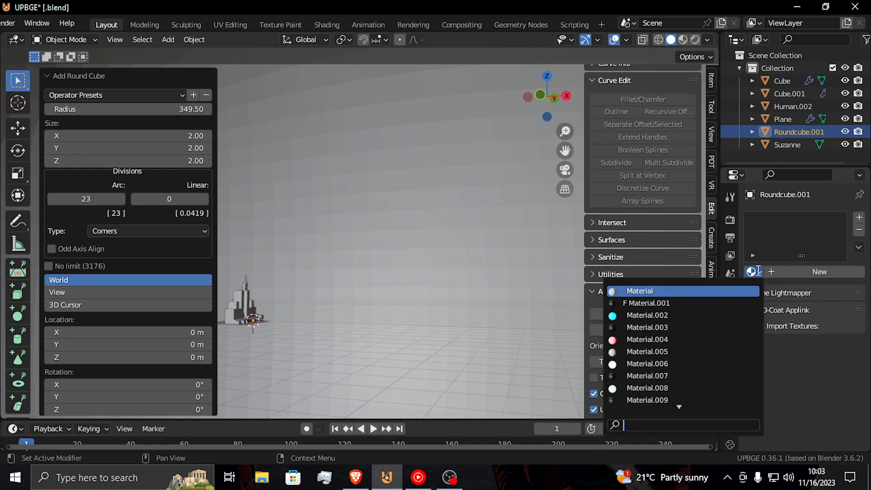
scroll(680, 386, down, 2)
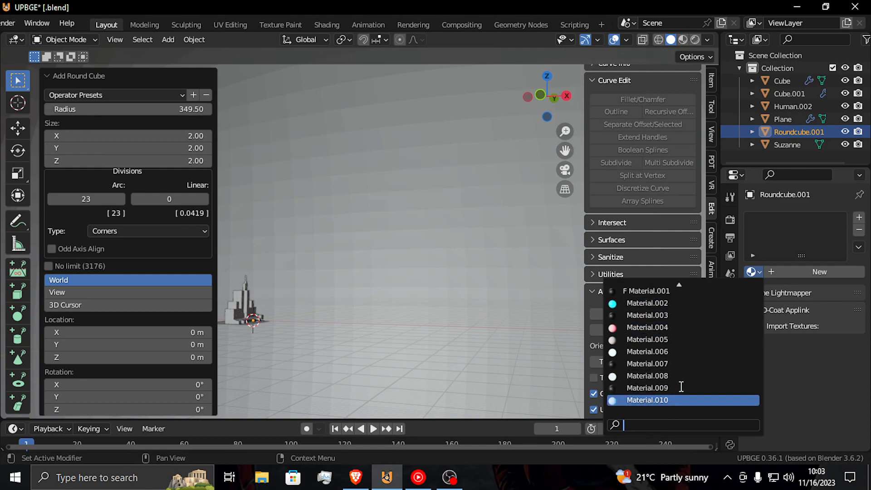
click(657, 388)
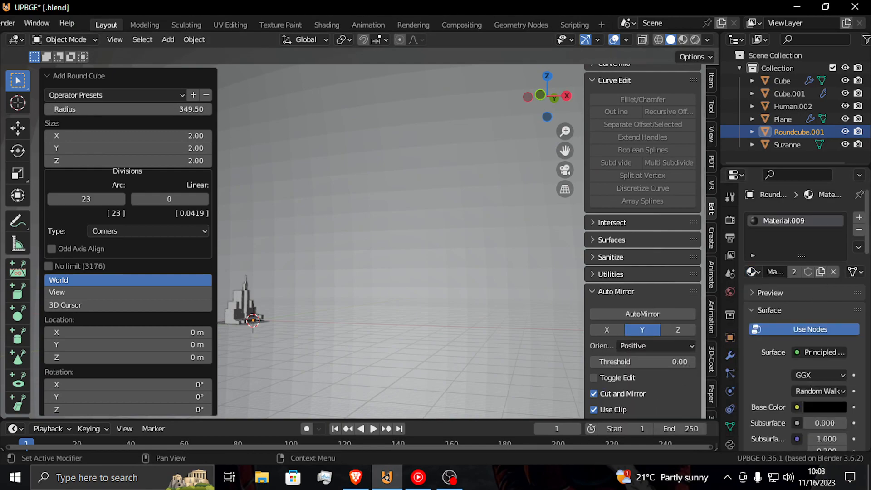
click(860, 219)
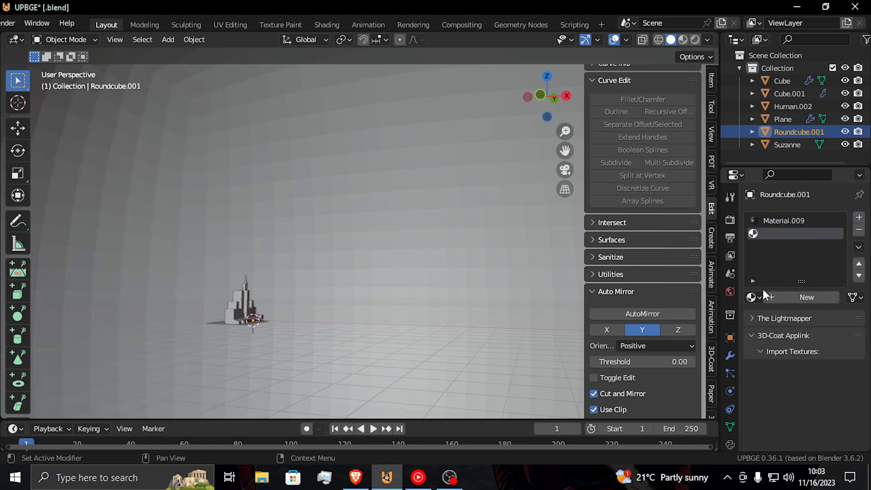
click(754, 297)
scroll(680, 436, down, 3)
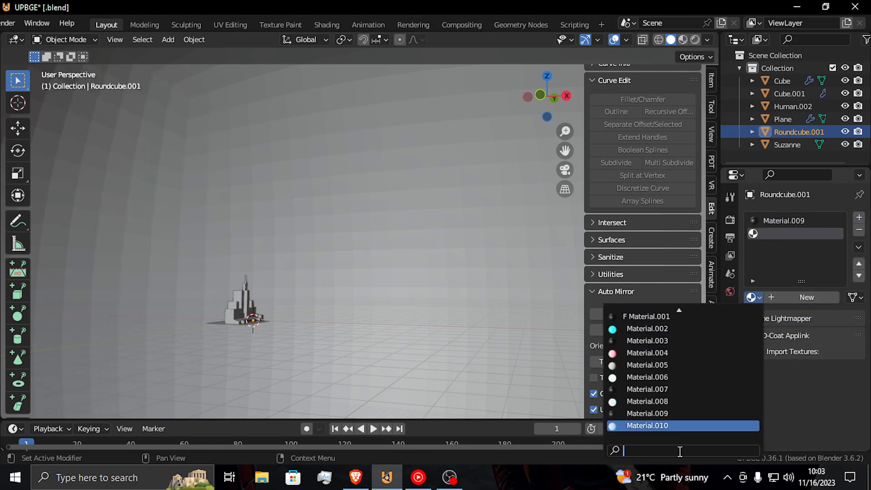
click(634, 426)
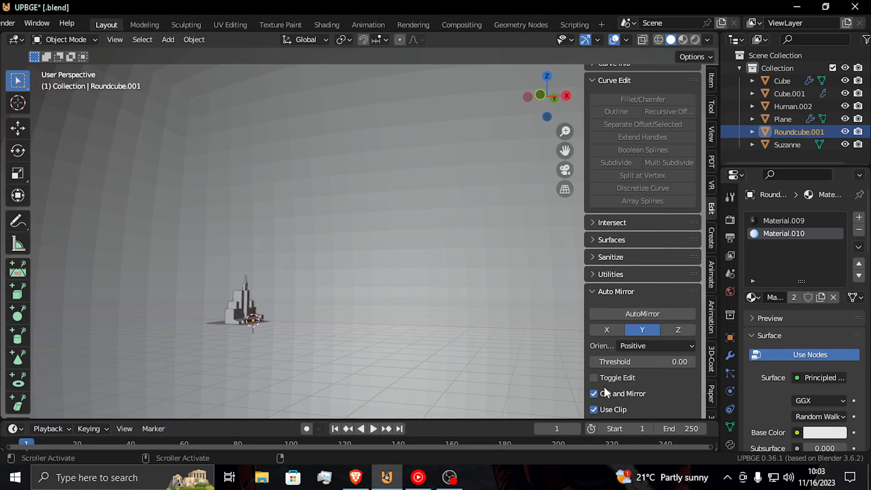
Add a Wireframe modifier to the round cube with Replace Original off, Relative thickness on and a material offset of 2
scroll(604, 387, down, 4)
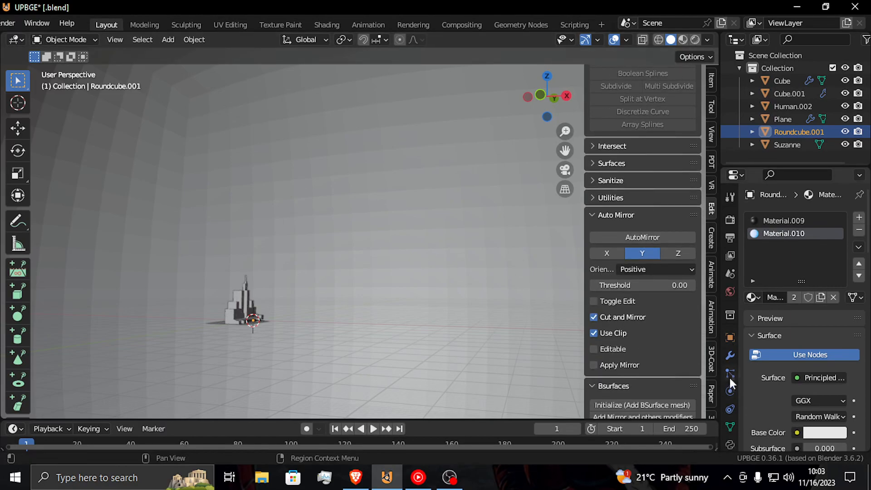
click(730, 357)
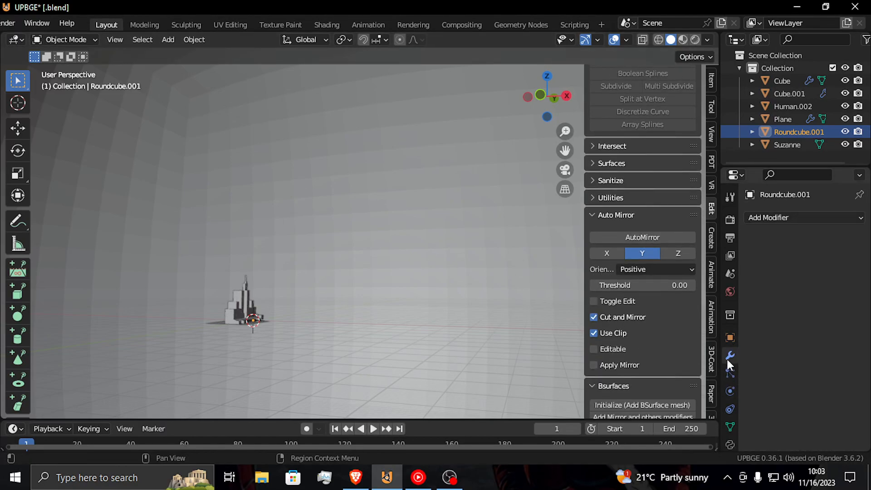
click(780, 219)
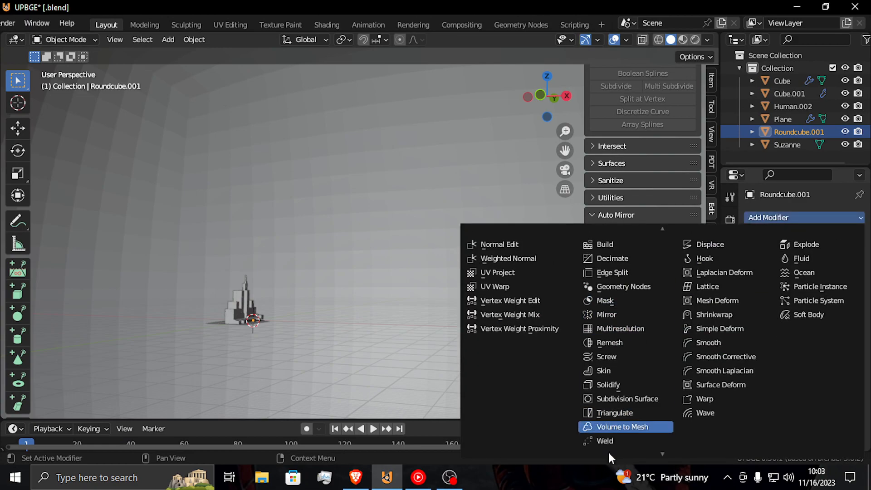
click(609, 445)
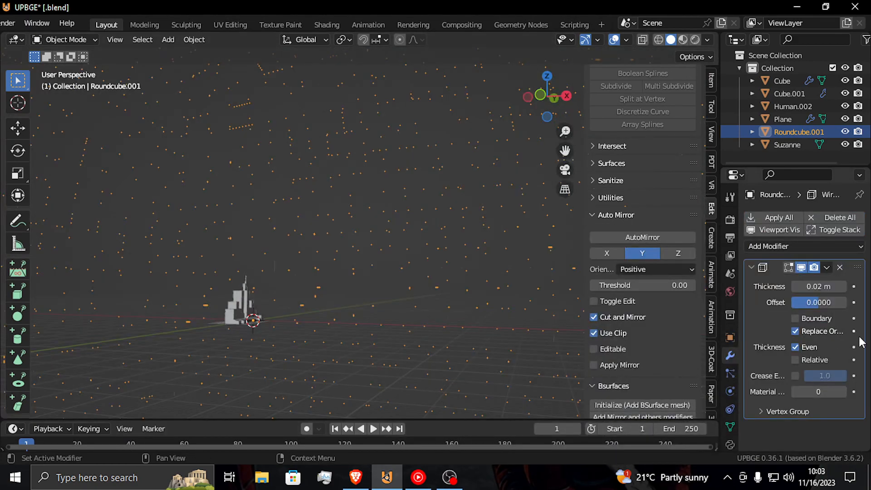
click(795, 332)
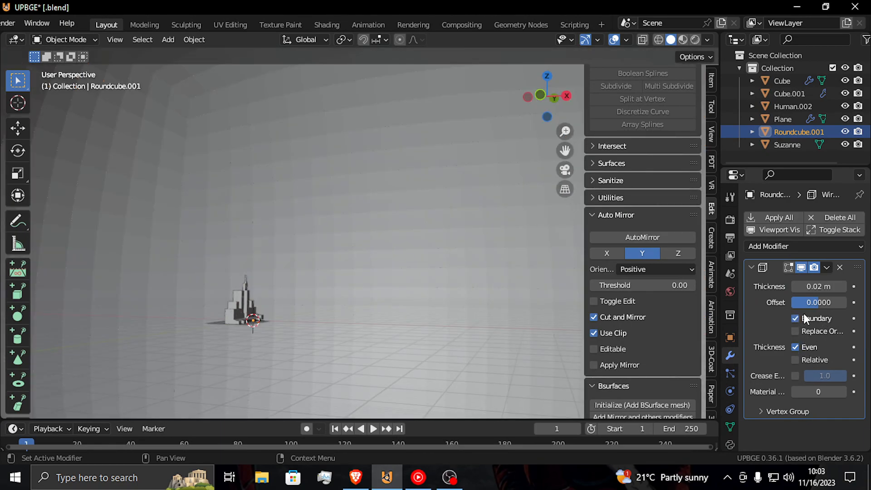
click(796, 360)
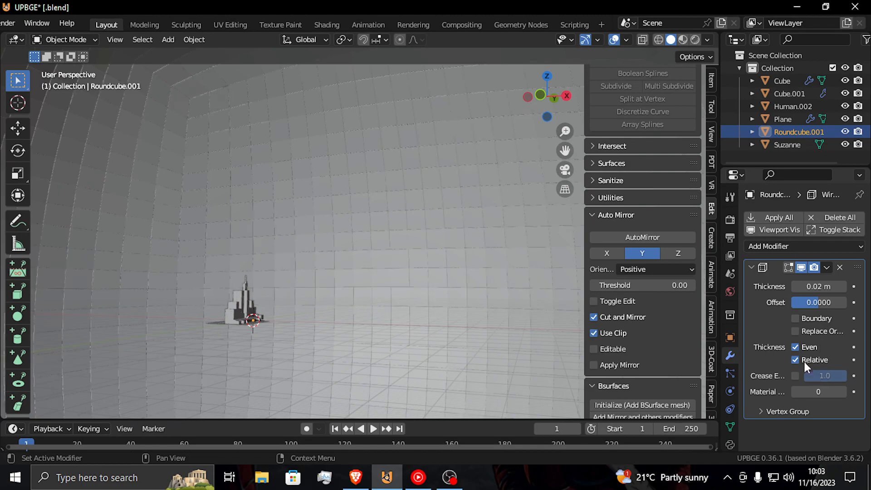
click(845, 391)
click(846, 391)
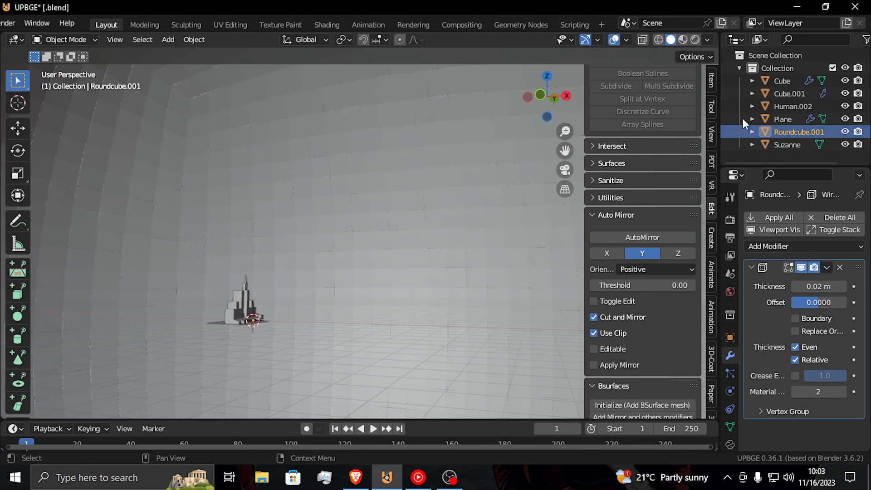
Switch the viewport to rendered shading and set the round cube's wireframe thickness to 0.146 m
click(696, 40)
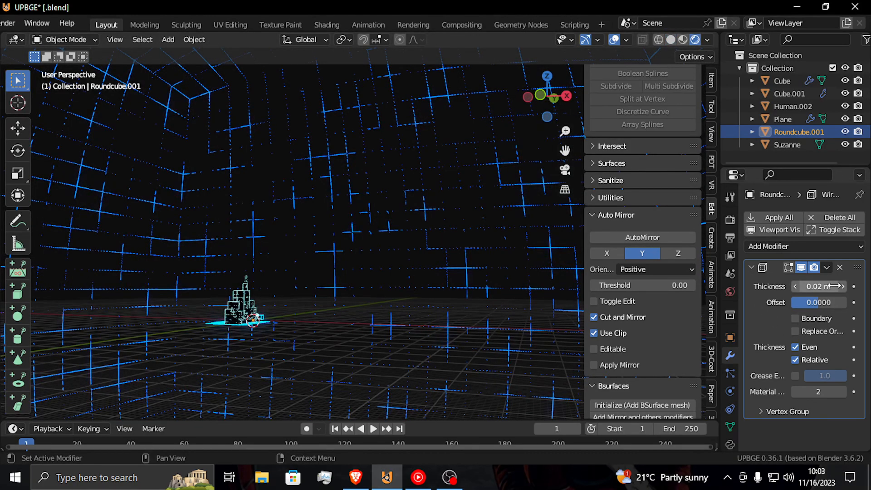
drag(819, 286, 851, 286)
key(shift+grave)
key(s)
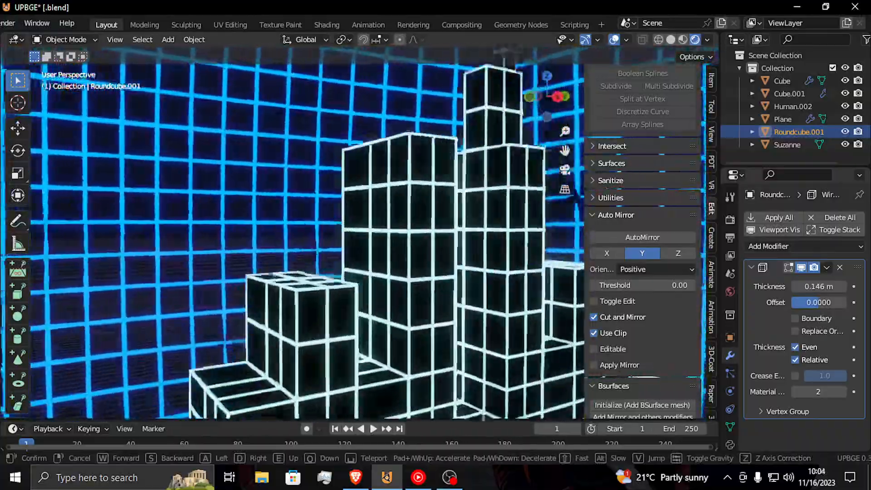
mouse_move(436, 245)
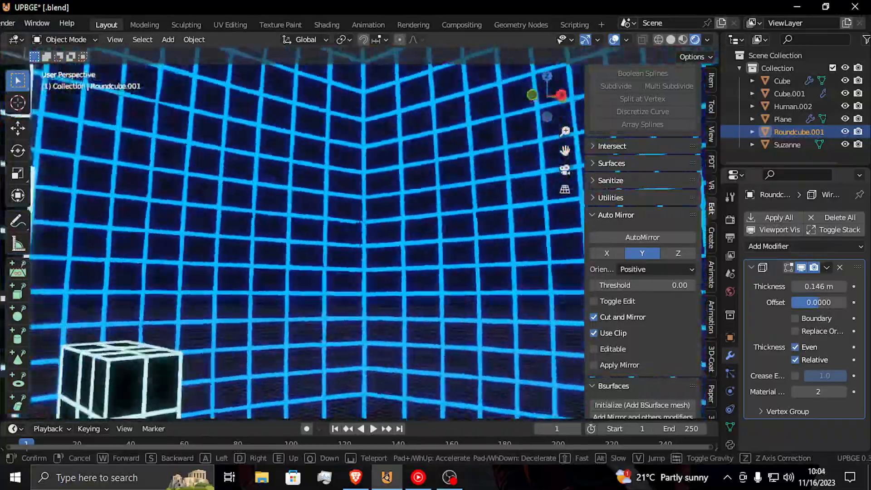
key(w)
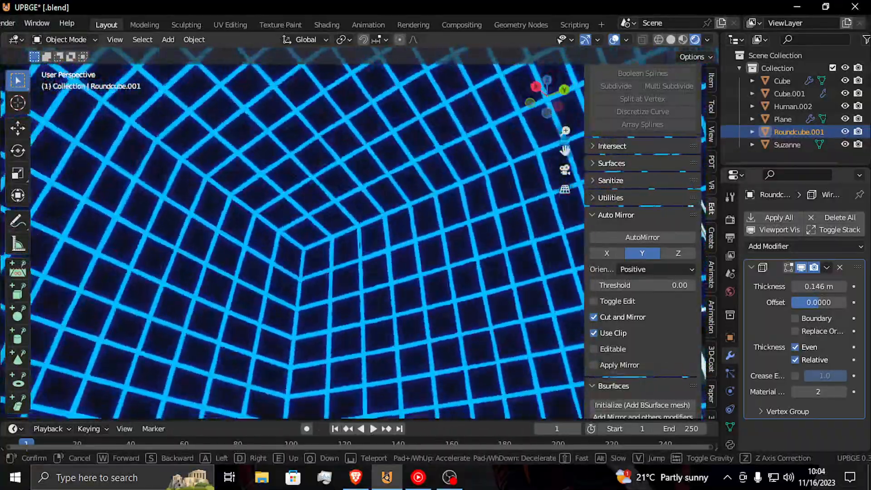
key(s)
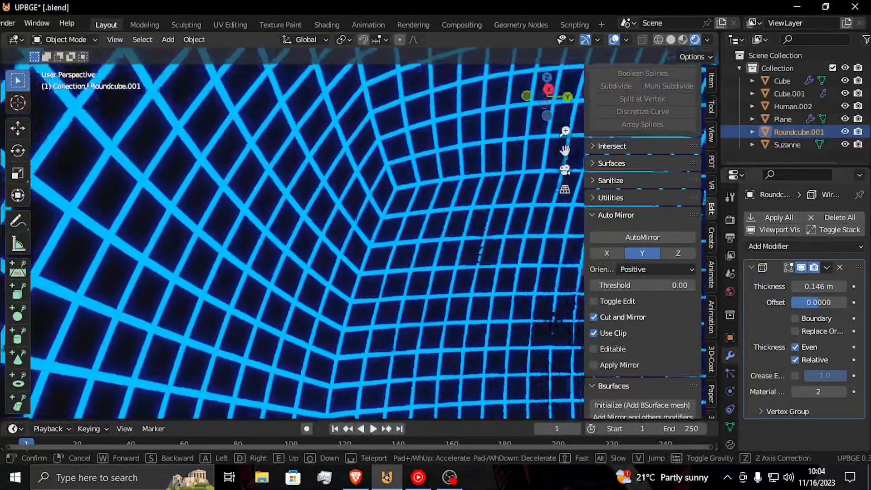
key(s)
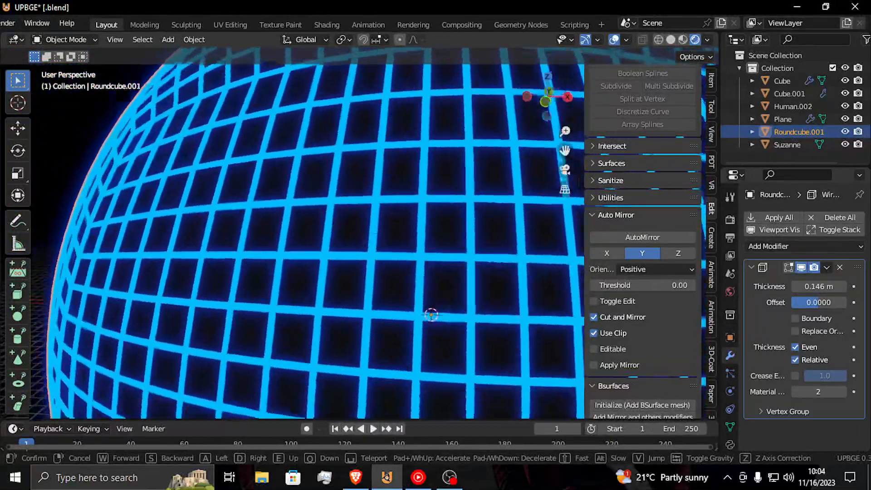
click(360, 234)
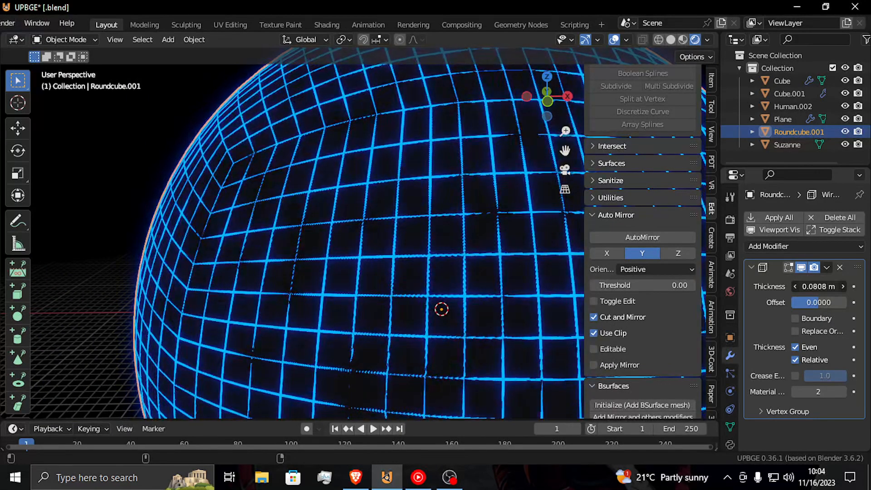
Turn off Relative thickness on the round cube's Wireframe modifier and set its thickness to 0.9956 m
key(shift+grave)
key(w)
key(Return)
click(795, 360)
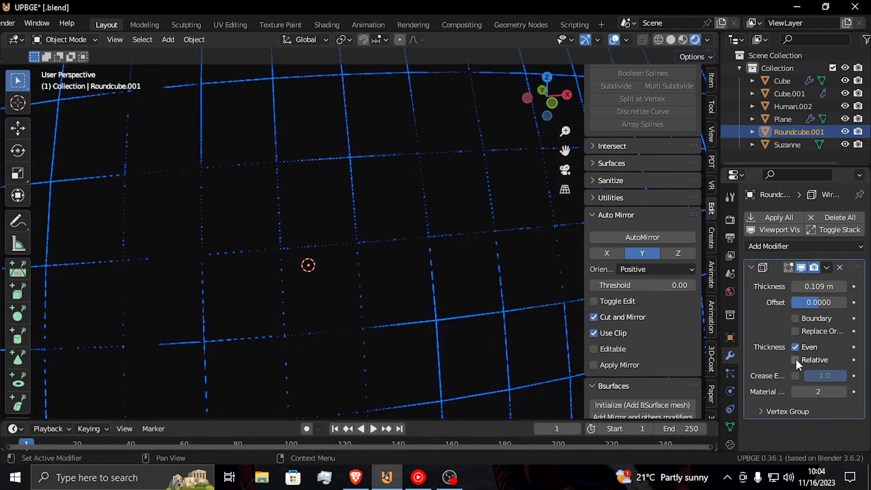
mouse_move(817, 286)
mouse_down()
mouse_move(847, 287)
mouse_move(808, 286)
mouse_up()
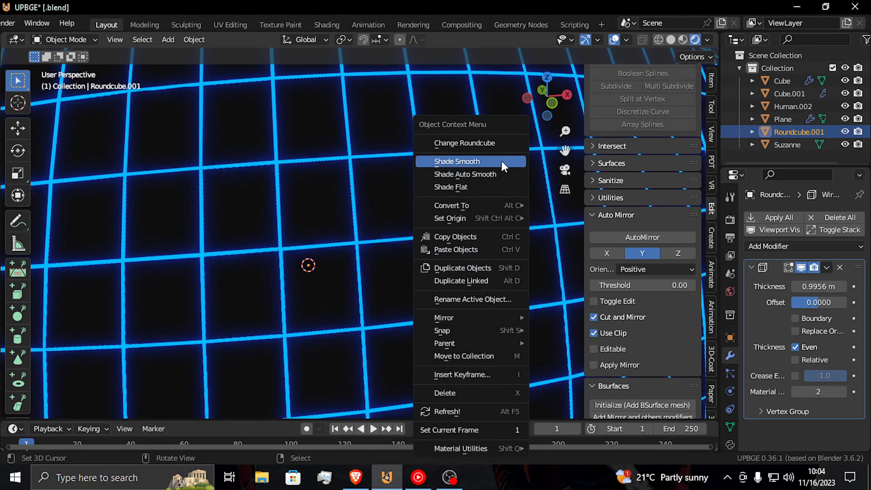
Turn Relative thickness on in the round cube's Wireframe modifier, keeping Boundary off
key(shift+grave)
key(w)
key(w)
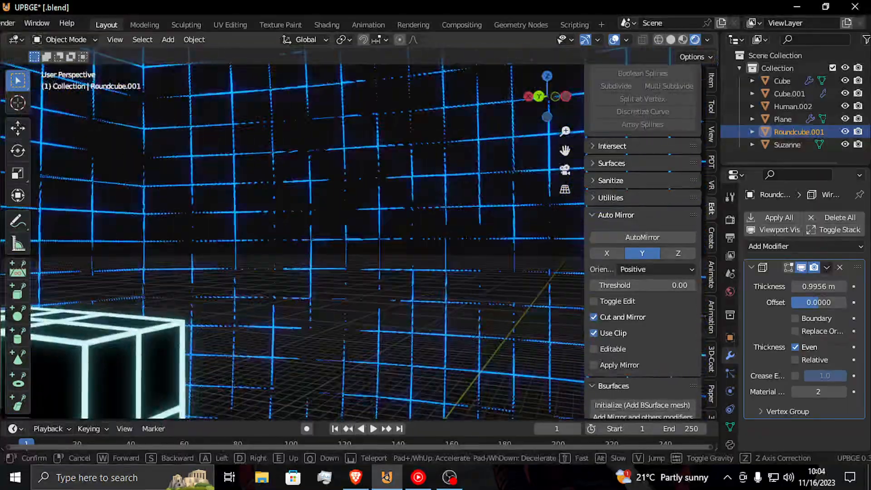
key(Return)
mouse_move(824, 300)
mouse_down()
mouse_move(798, 300)
mouse_move(824, 301)
mouse_up()
click(804, 319)
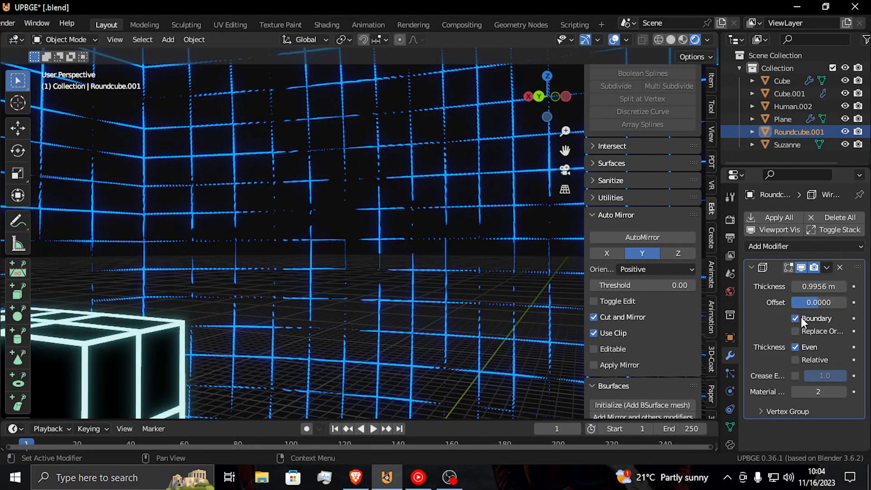
click(813, 358)
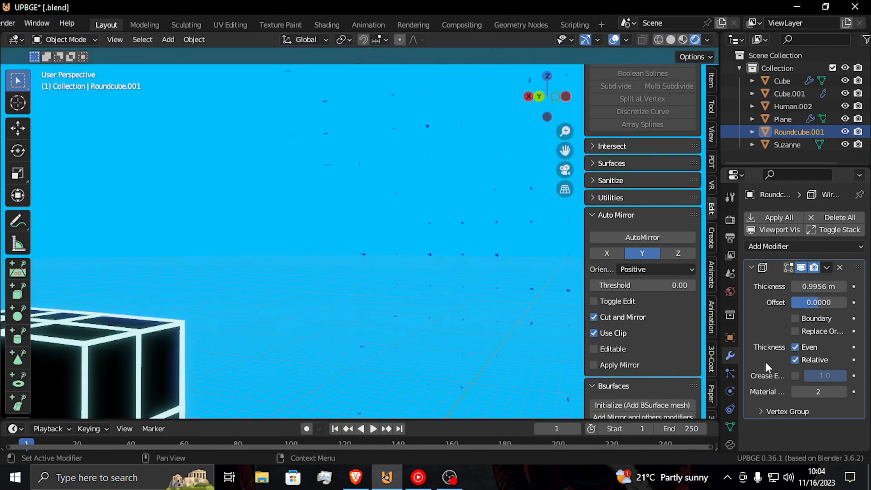
Set the round cube's Wireframe modifier thickness to 0.132 m
drag(792, 302, 819, 287)
shift+right_click(515, 249)
click(824, 287)
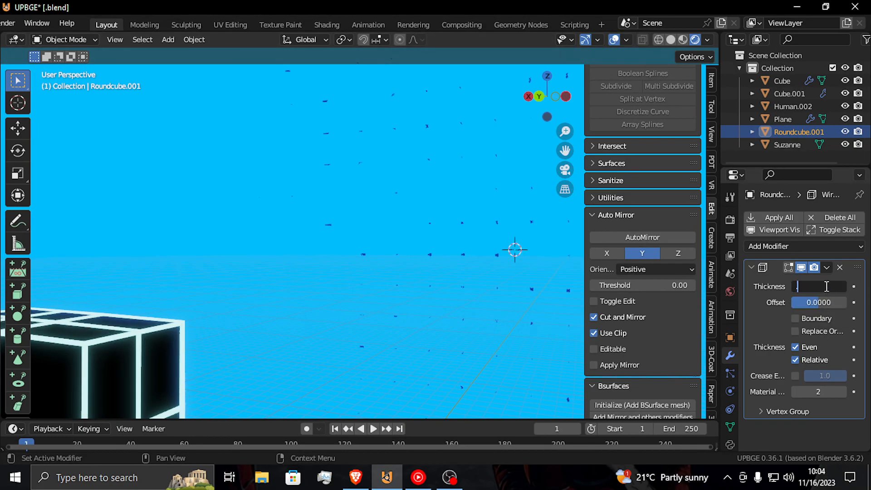
key(Return)
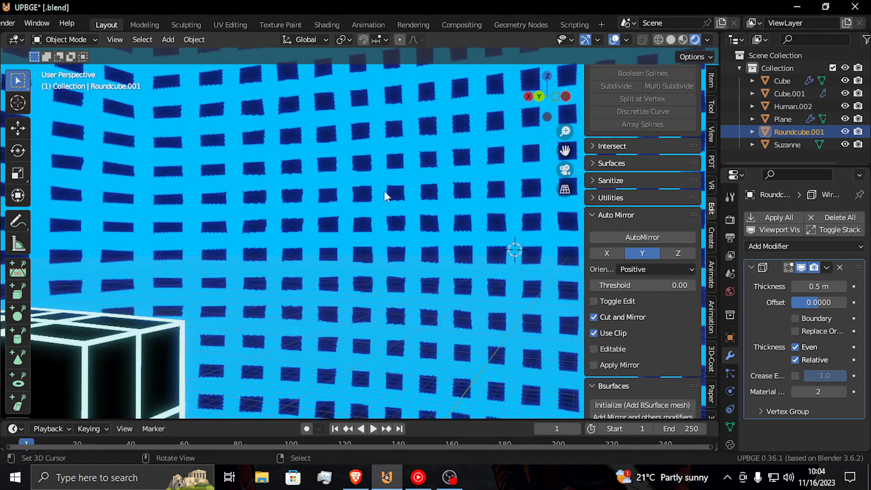
drag(823, 287, 770, 287)
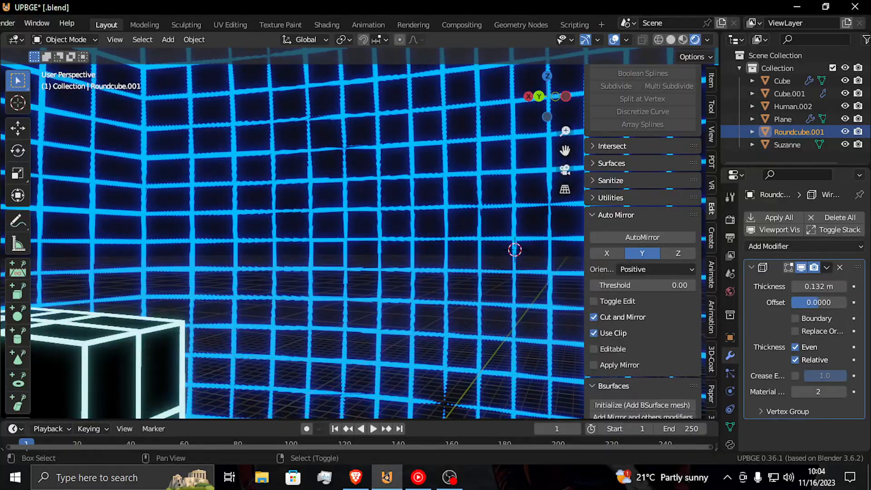
Examine the round cube's neon grid from inside and outside, checking how evenly the lines render
key(shift+grave)
key(w)
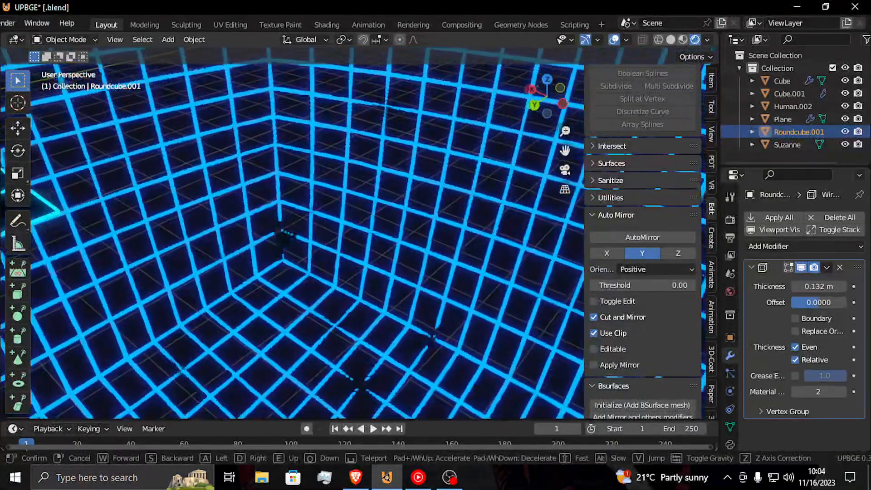
click(290, 295)
key(shift+grave)
key(w)
key(s)
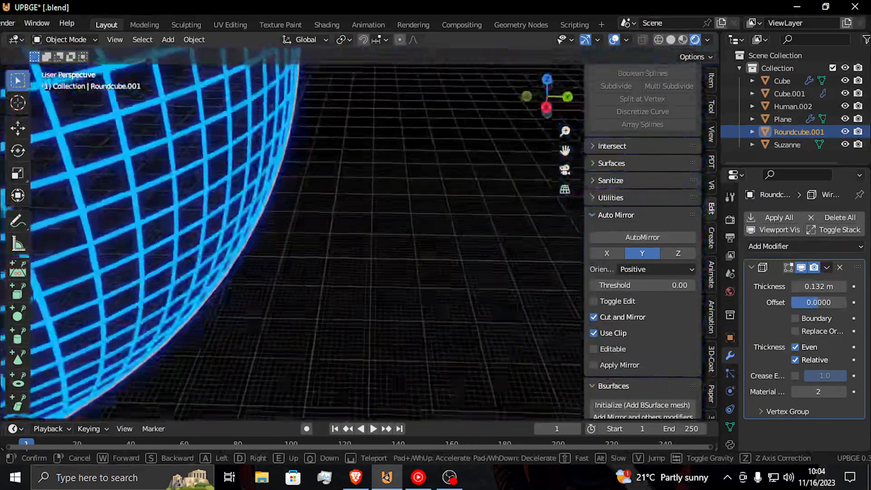
key(q)
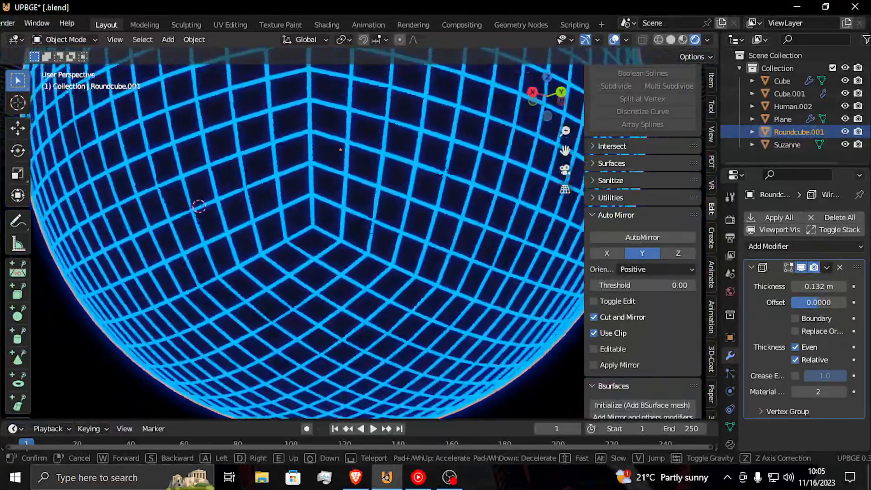
key(s)
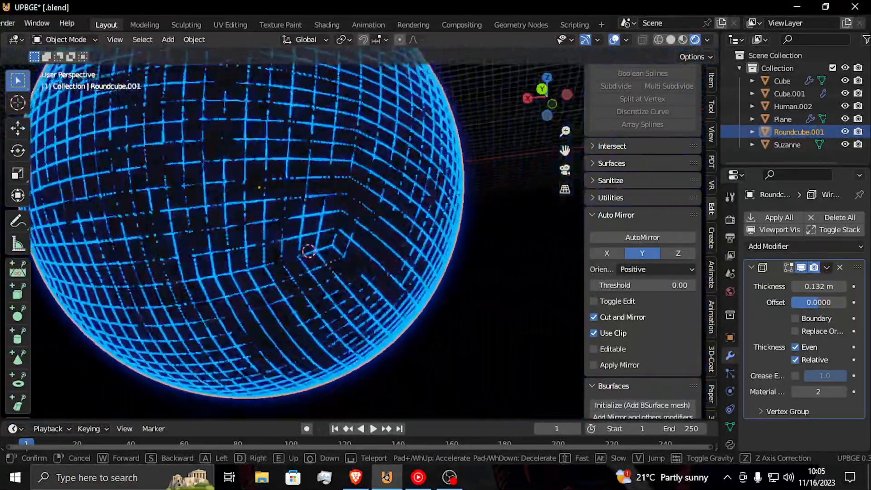
key(w)
key(w)
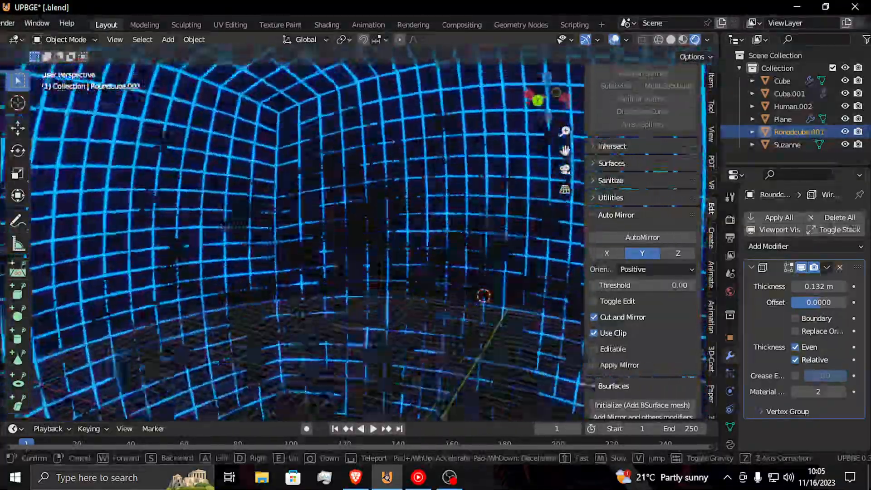
key(w)
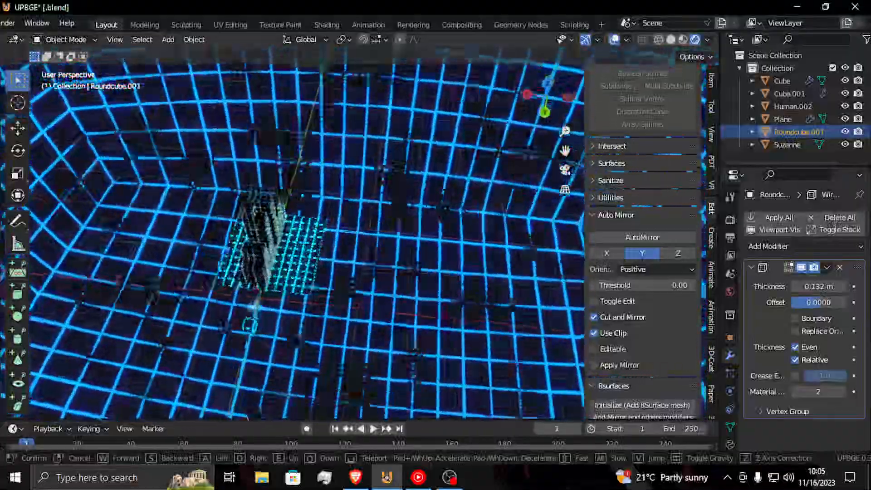
click(313, 272)
Examine the buildings, small cube, monkey head and human figure up close inside the grid
key(Tab)
key(Tab)
key(shift+grave)
key(w)
click(334, 249)
right_click(407, 250)
key(shift+grave)
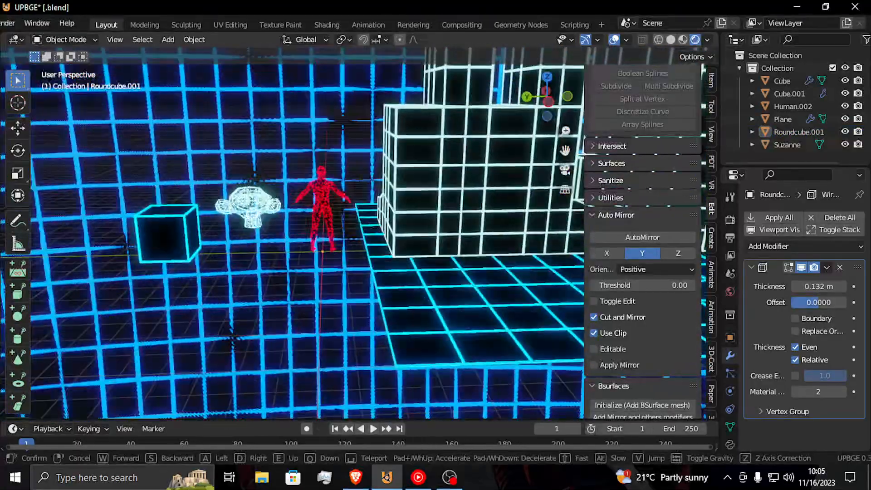
key(w)
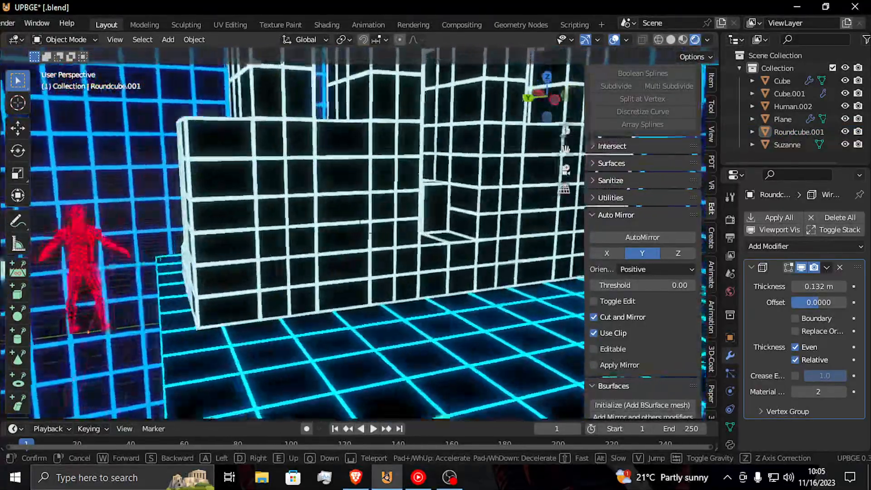
key(a)
key(a)
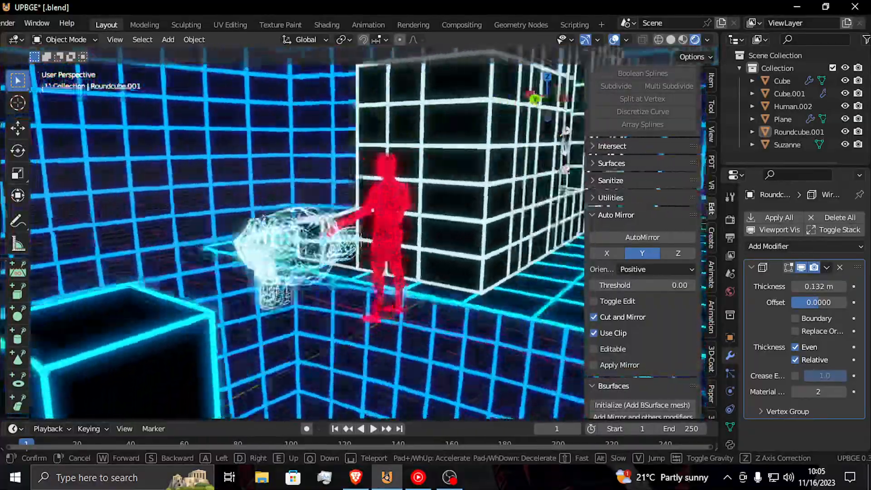
key(w)
key(w)
key(a)
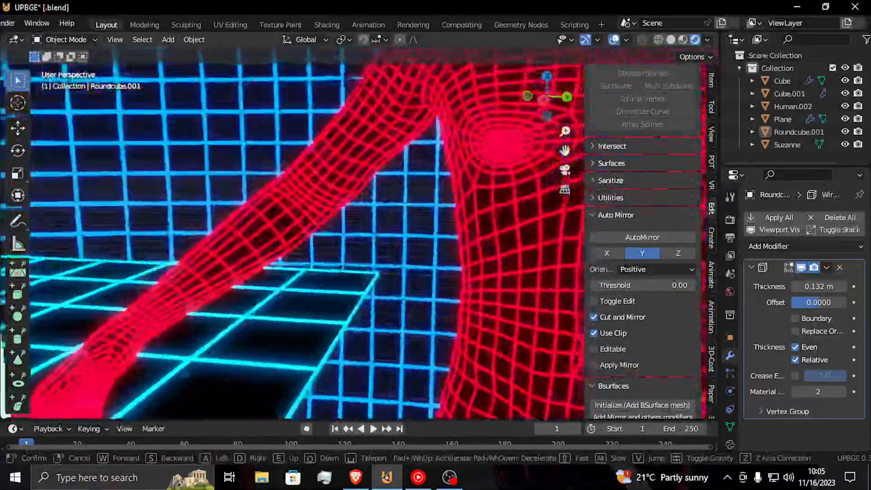
key(s)
click(603, 207)
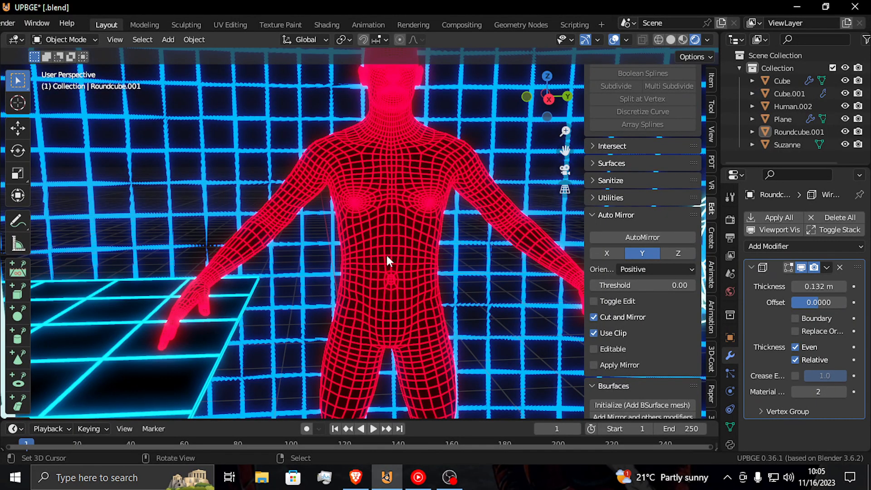
Select the human figure and survey it, the neighbouring objects, the buildings and the floor from several sides
click(402, 217)
key(shift+grave)
key(s)
key(w)
key(e)
key(w)
key(d)
key(d)
key(w)
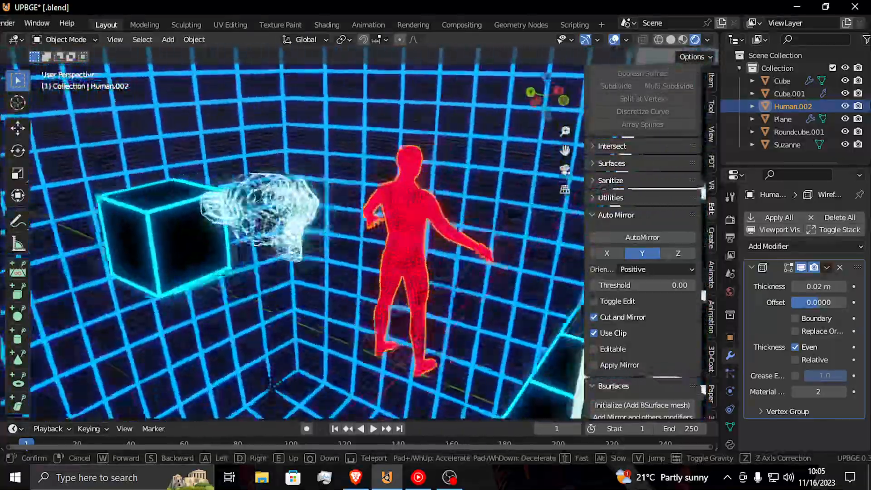
key(d)
key(s)
key(s)
key(a)
key(w)
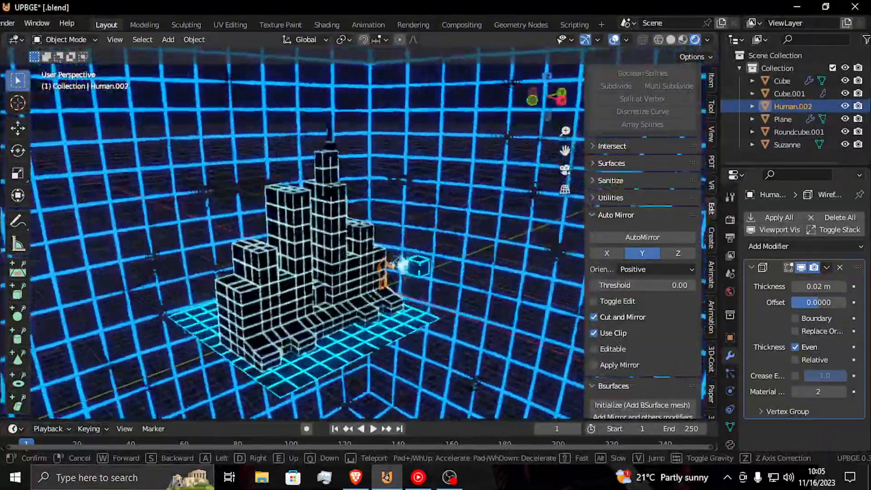
key(w)
key(s)
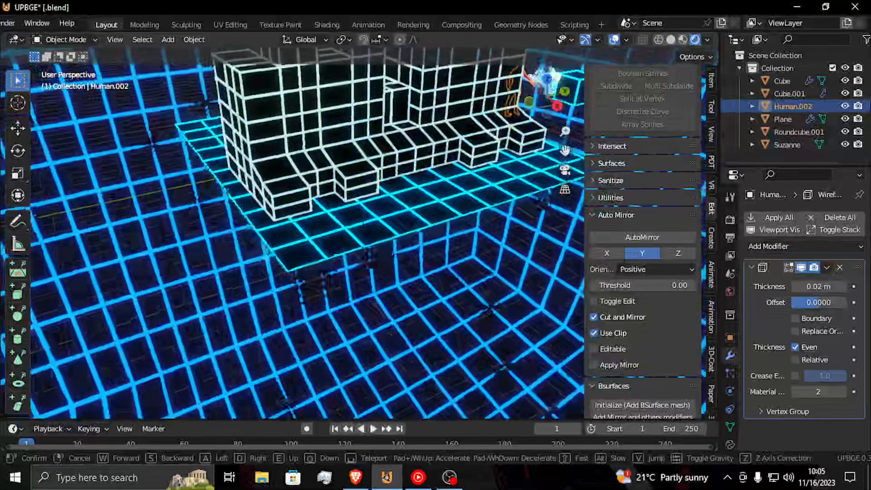
key(a)
click(420, 222)
Scale the floor plane up about 9 times and subdivide its whole mesh for a denser grid
click(442, 195)
key(s)
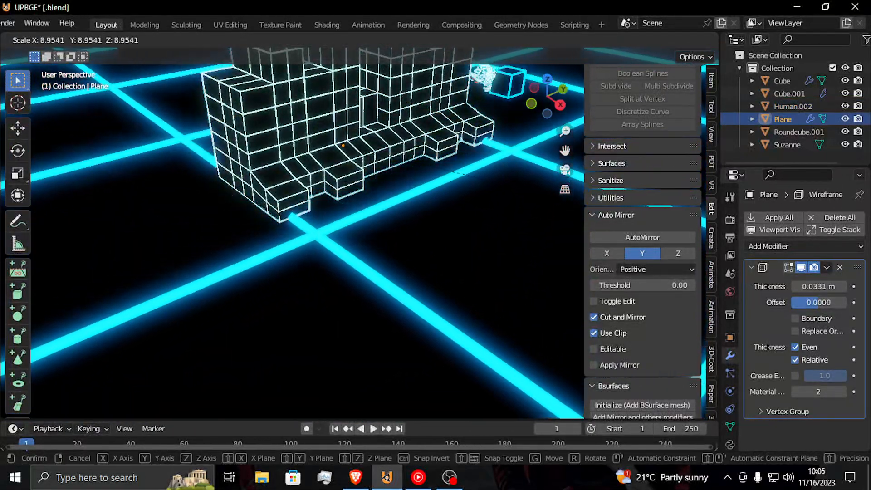
click(180, 356)
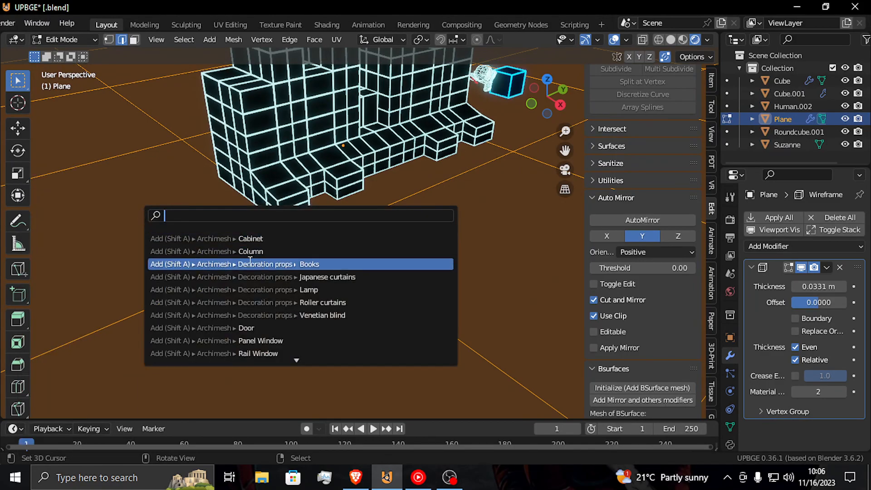
key(ctrl+e)
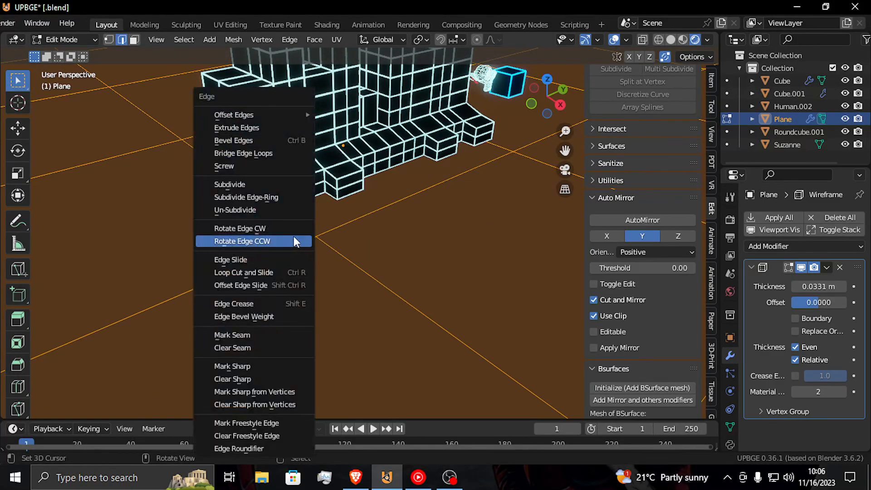
click(251, 184)
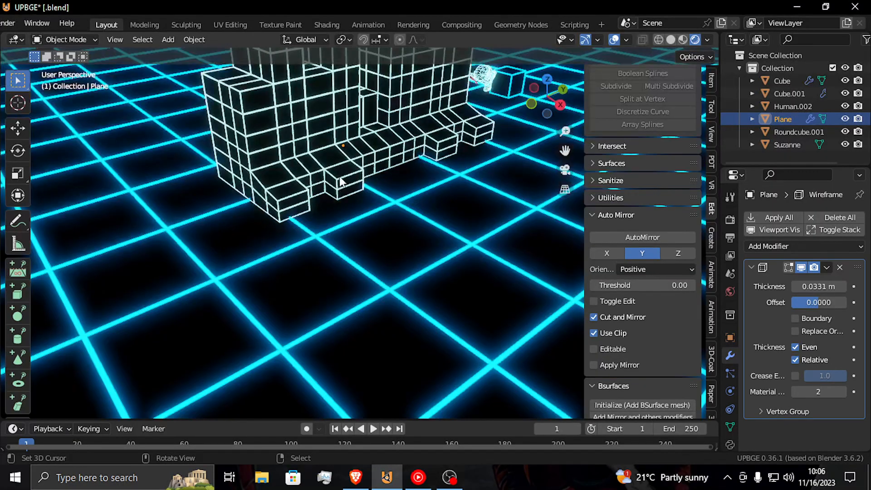
Examine the finished neon scene from near floor level, including the enlarged floor, buildings, human figure and monkey head
key(shift+grave)
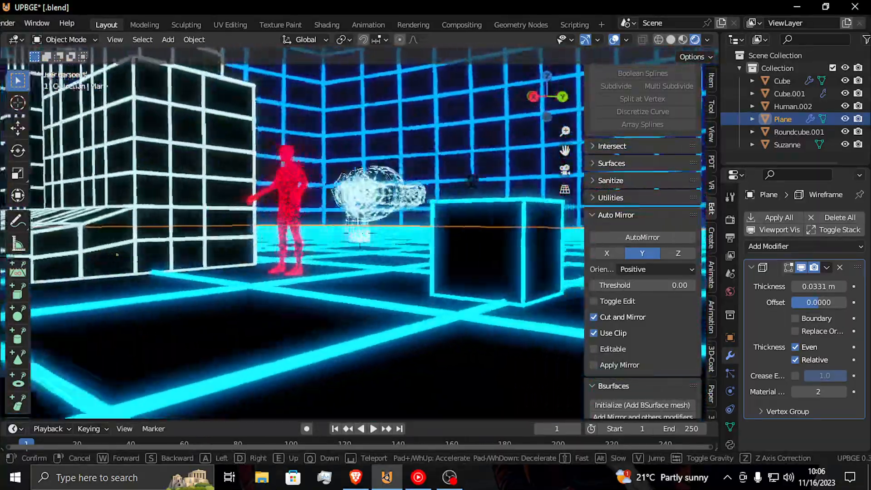
key(w)
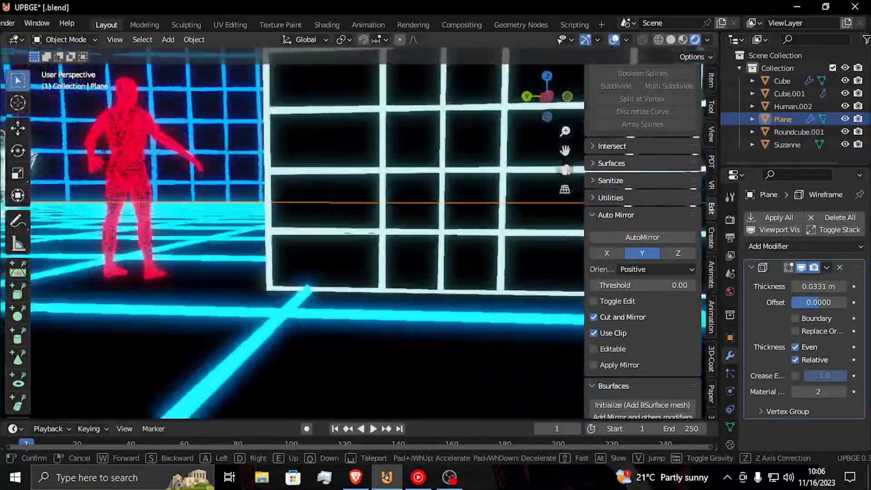
key(w)
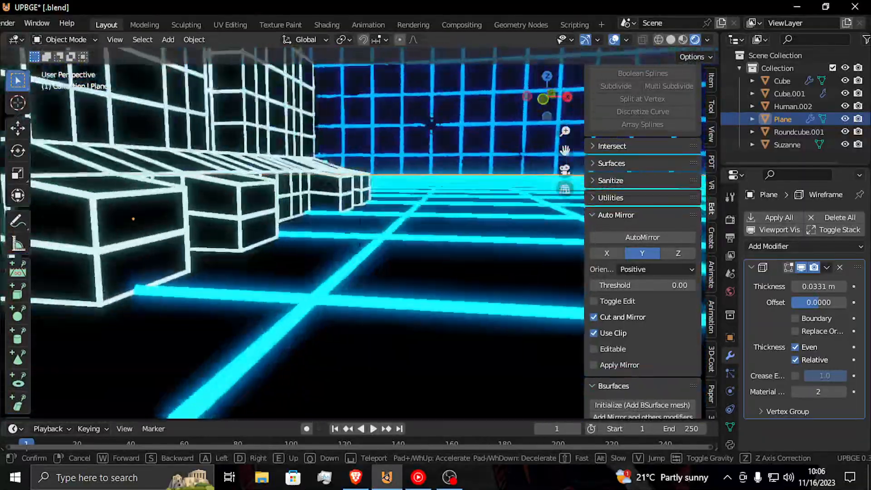
key(w)
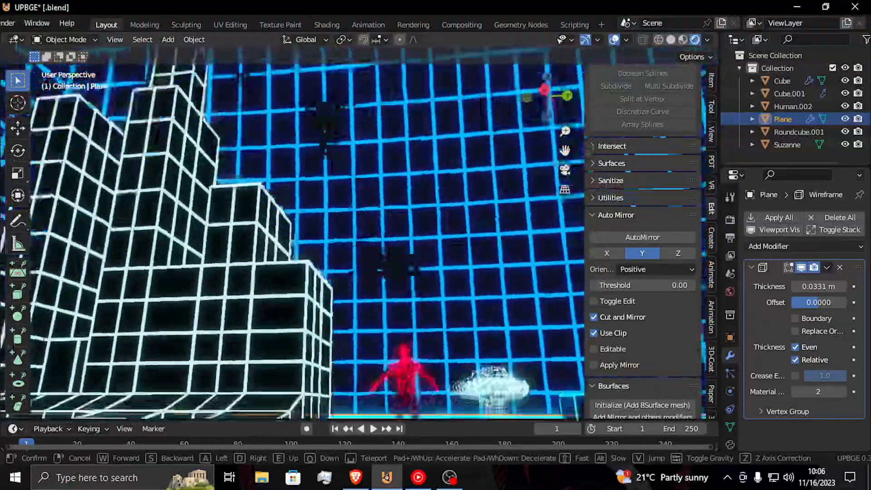
key(w)
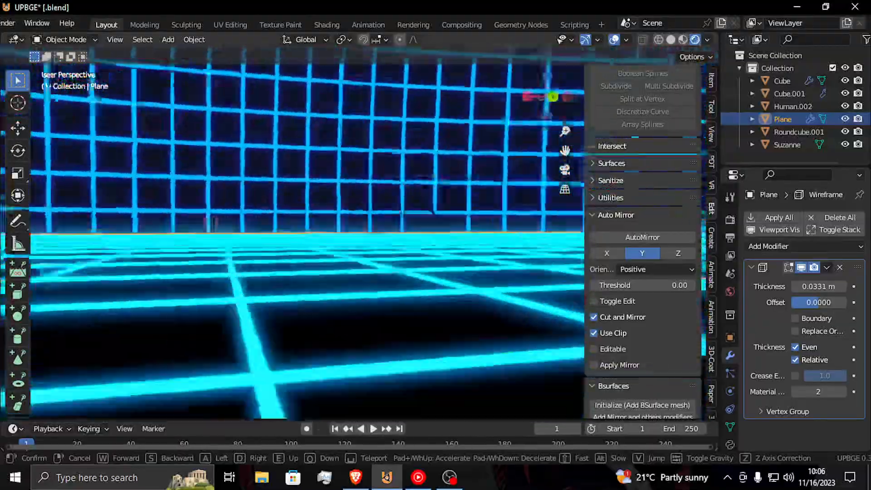
key(w)
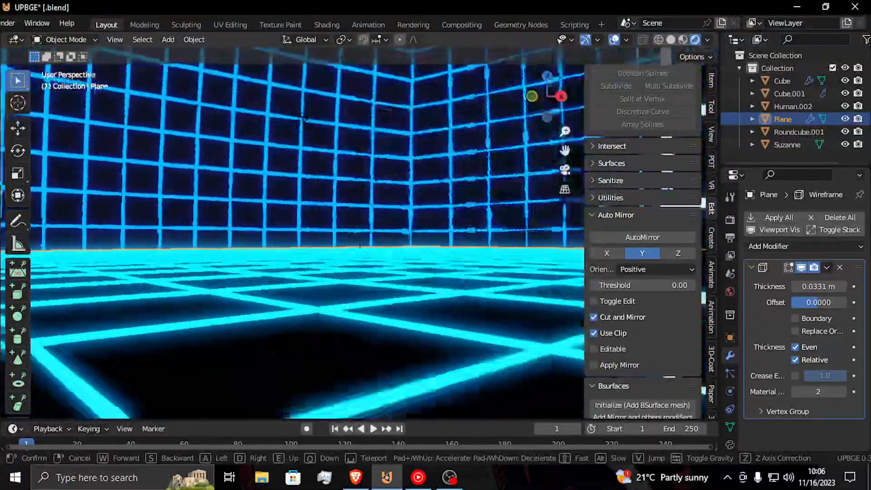
key(w)
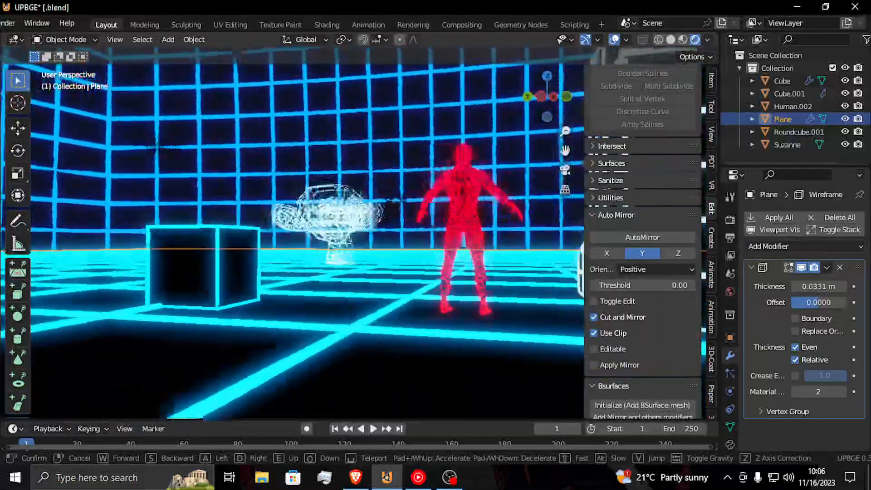
key(w)
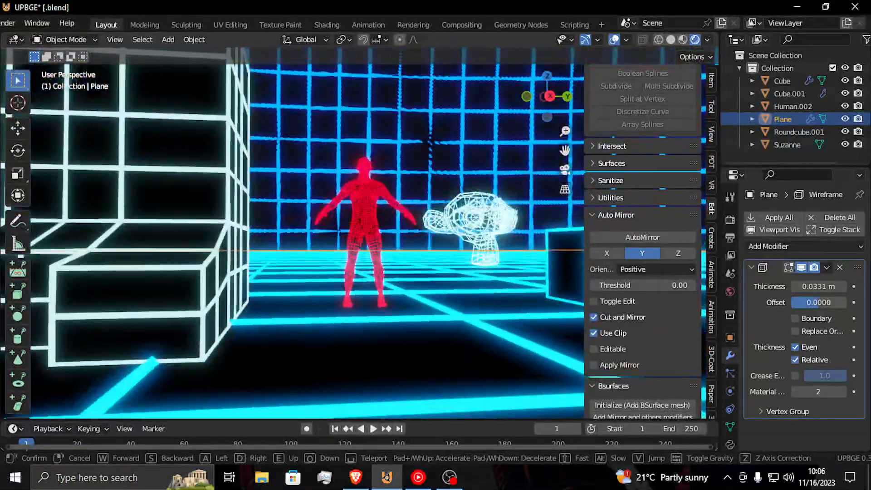
key(w)
click(319, 186)
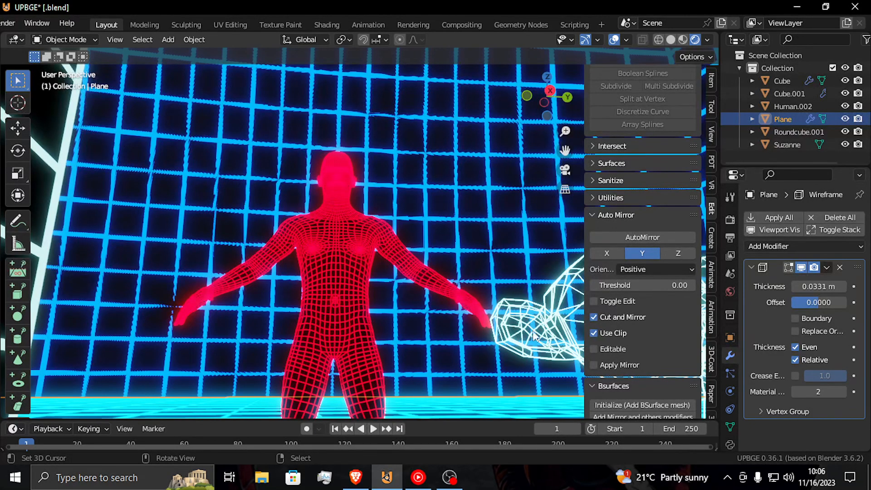
click(450, 483)
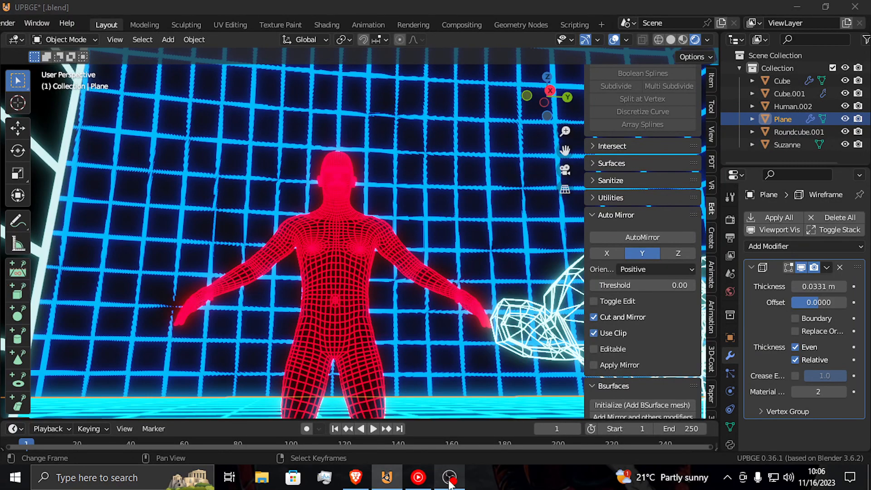